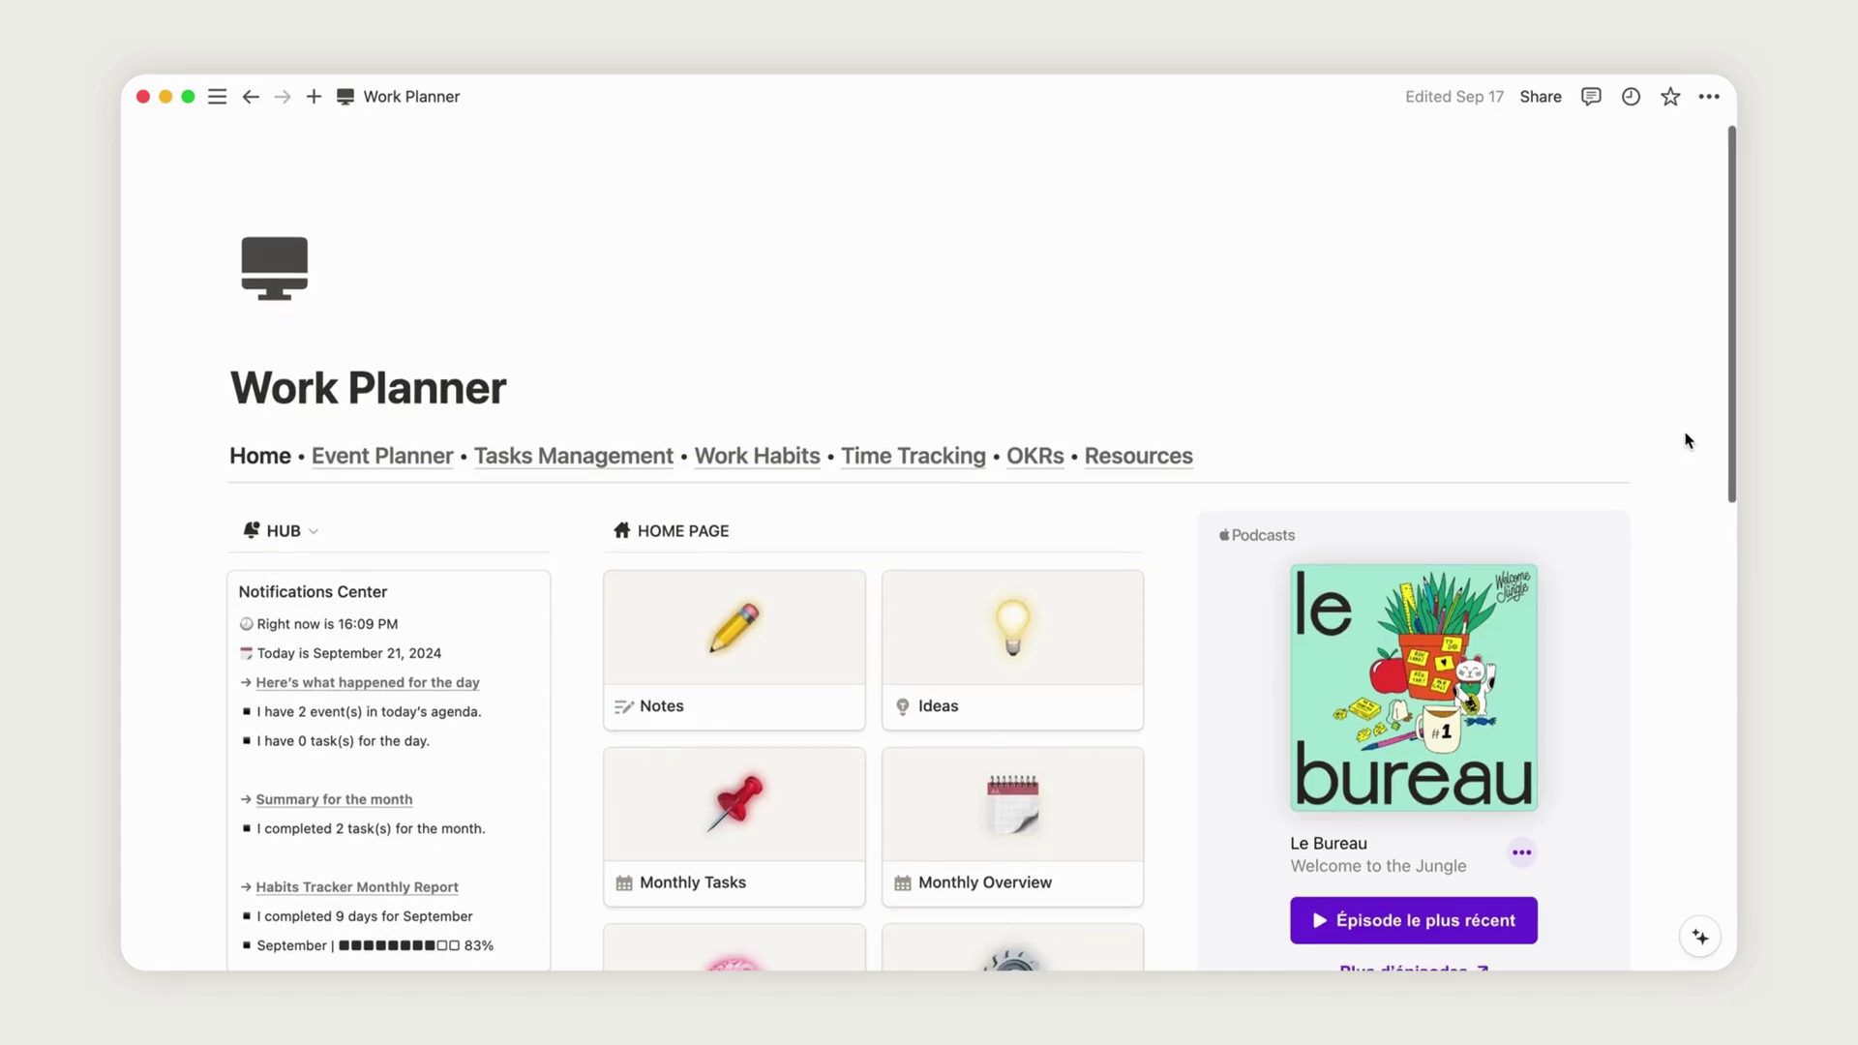
- Scroll through the Event Planner page to review this week's meetings board
scroll(1685, 441, "down", 7)
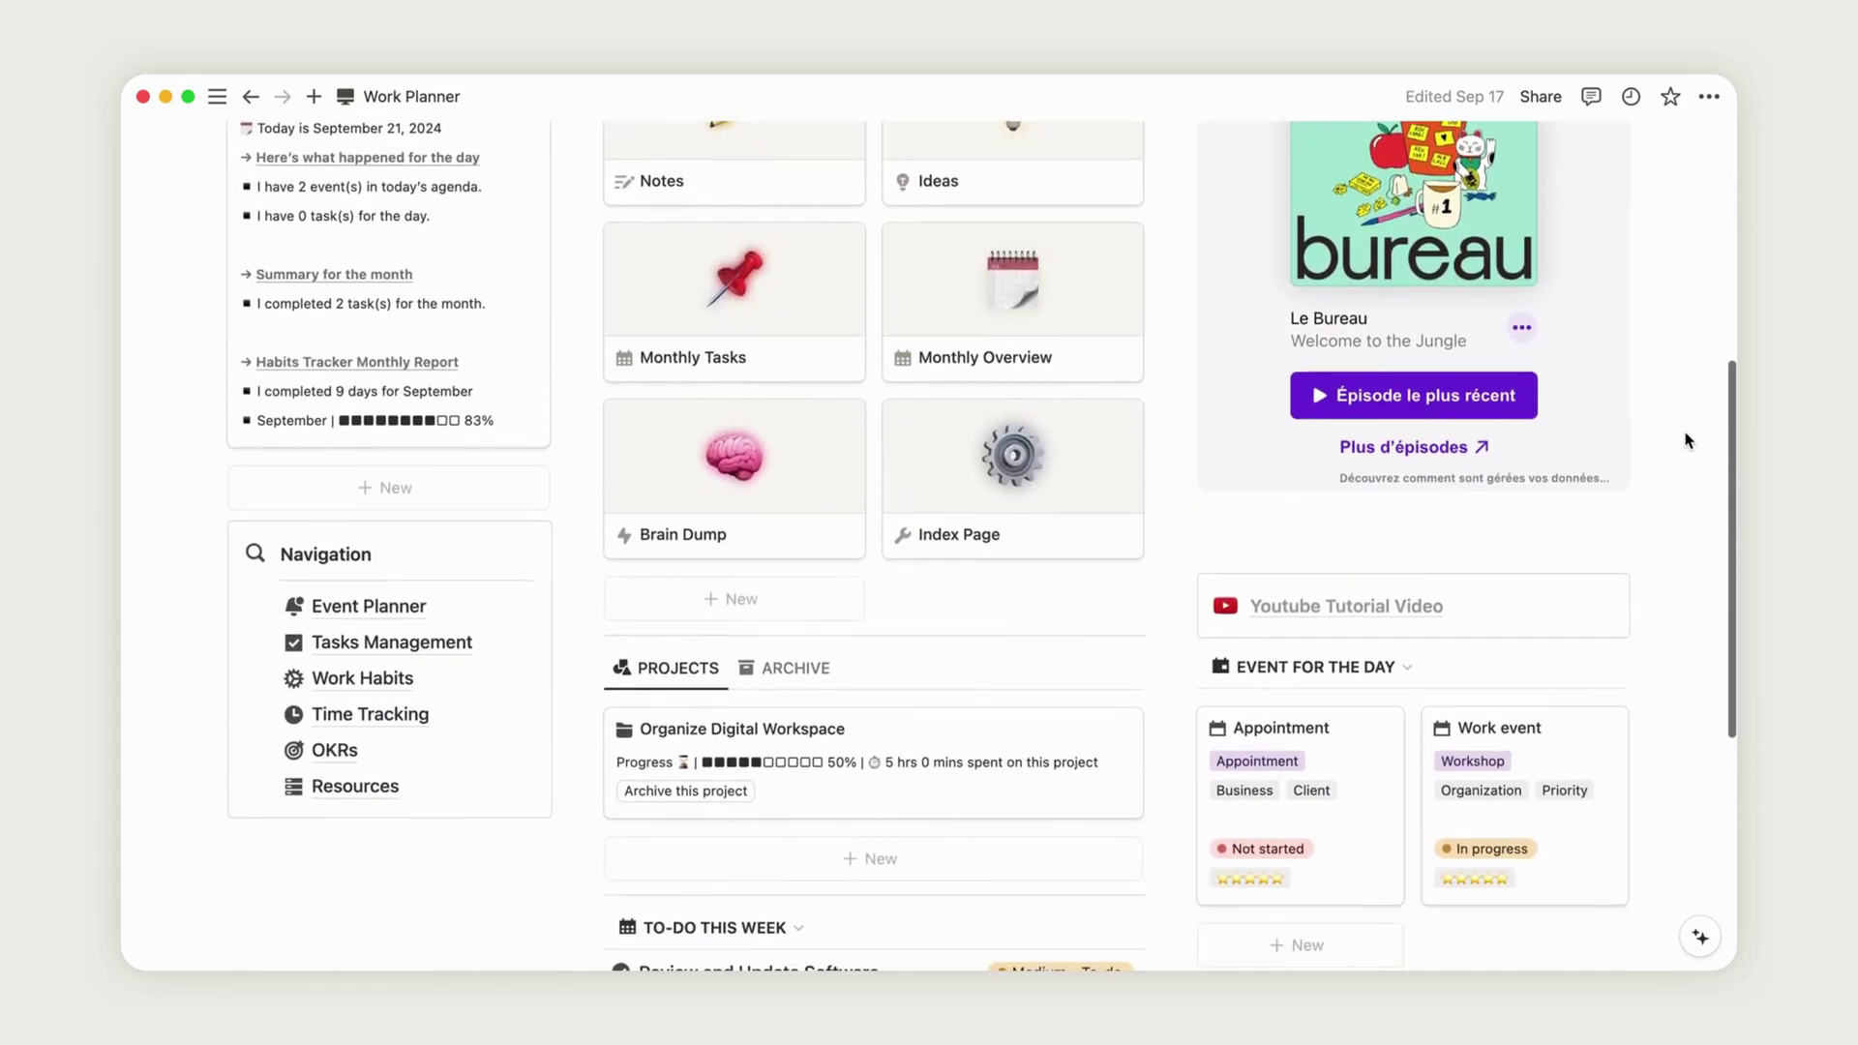
scroll(1684, 440, "down", 2)
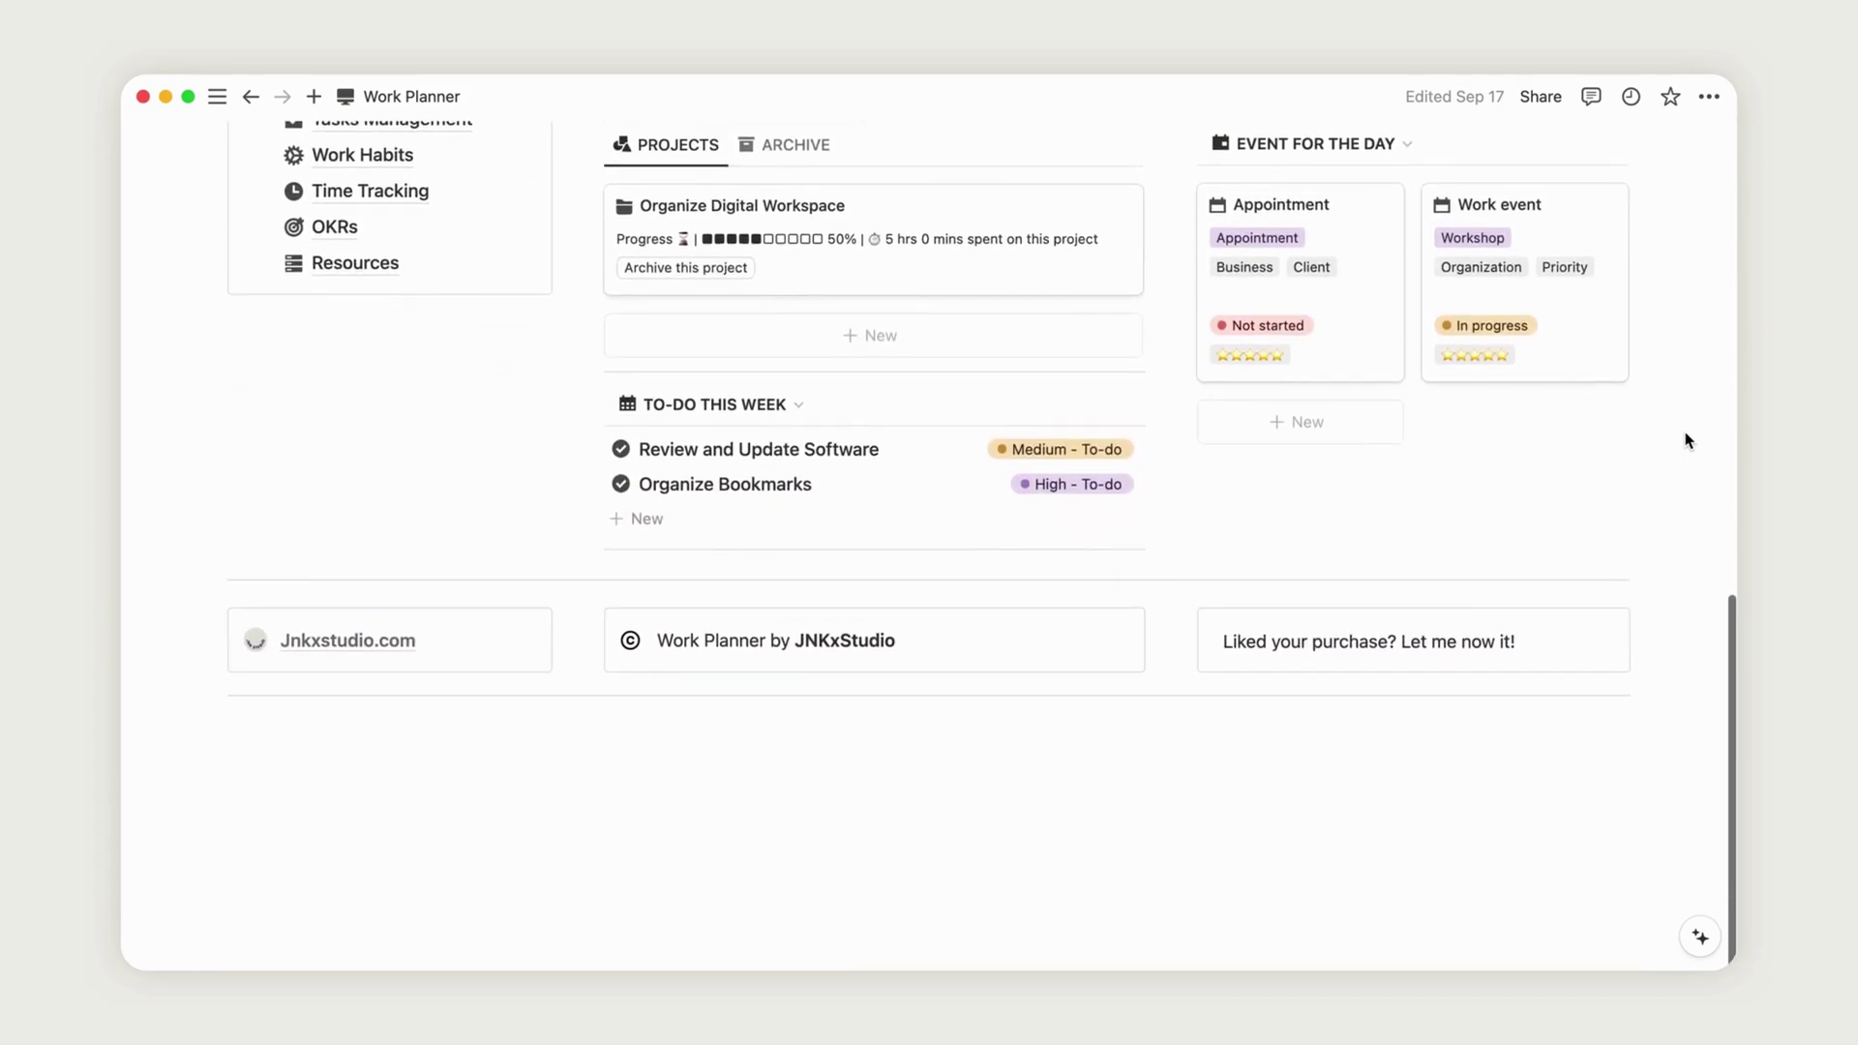
scroll(1685, 441, "up", 6)
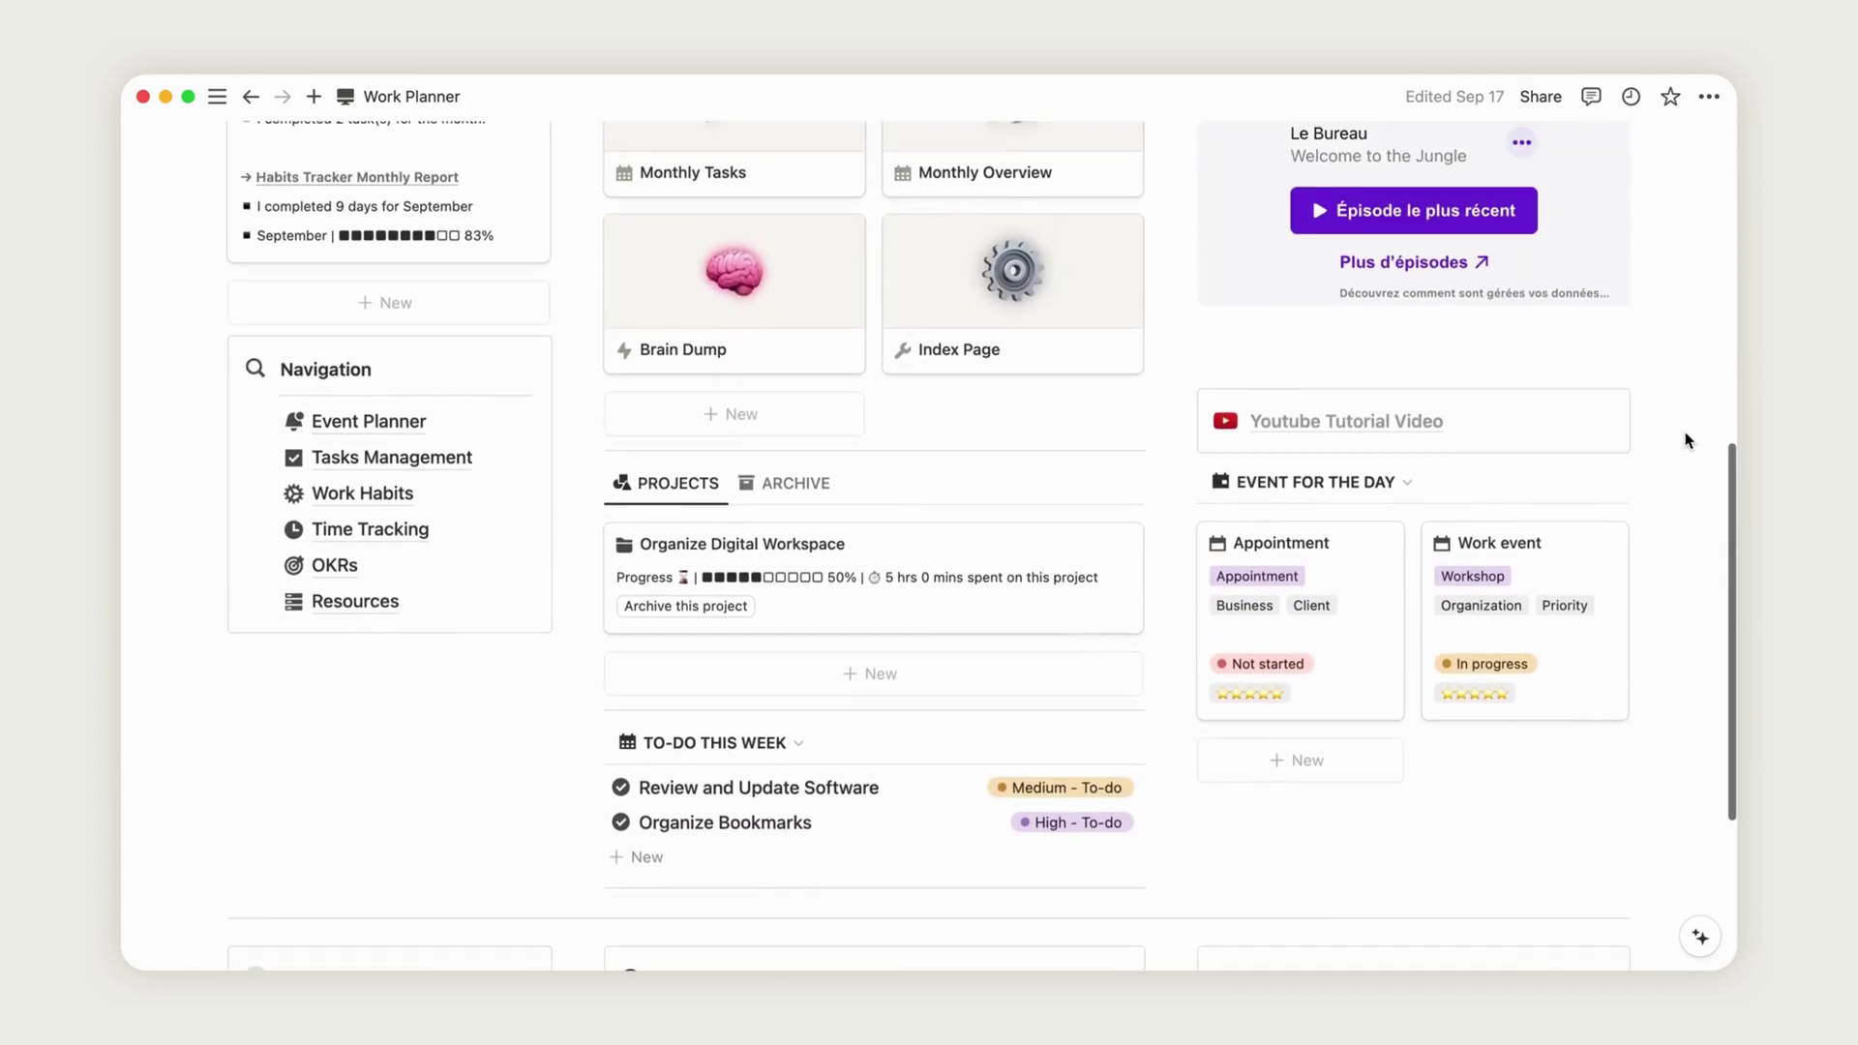
scroll(1684, 440, "up", 6)
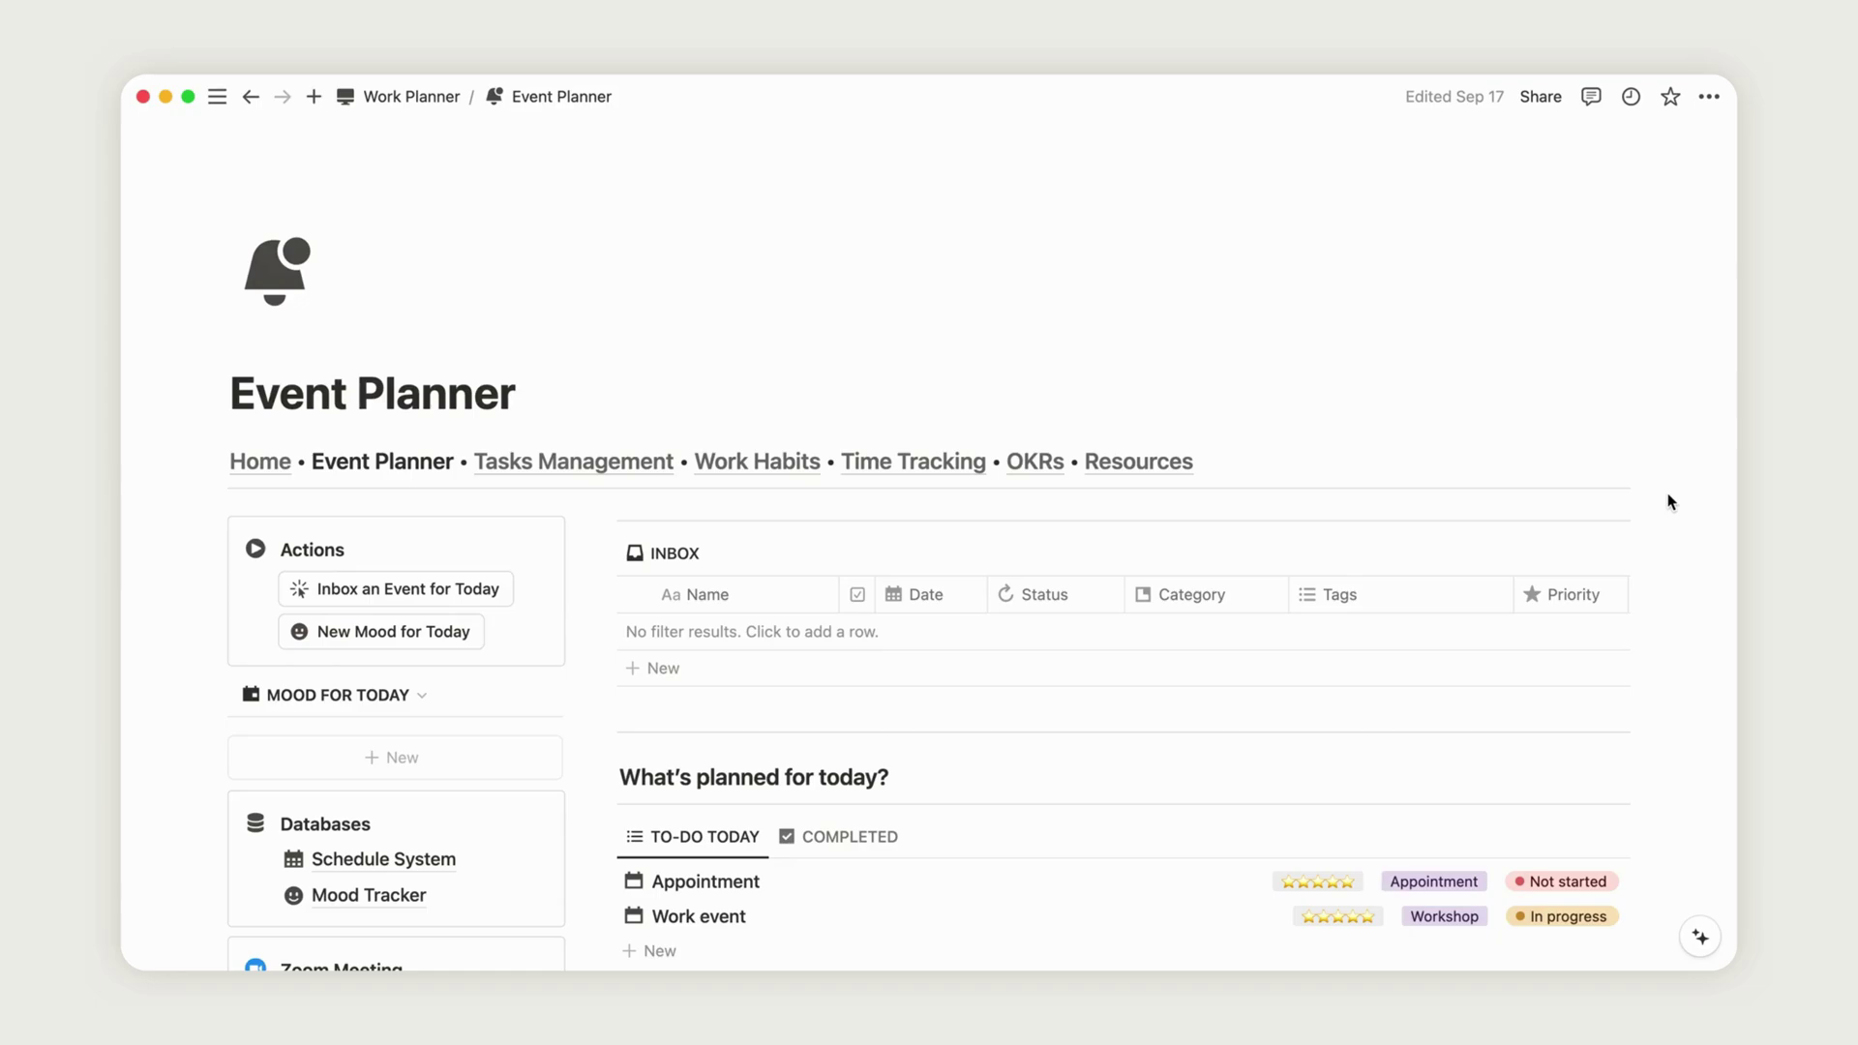
scroll(1667, 501, "down", 10)
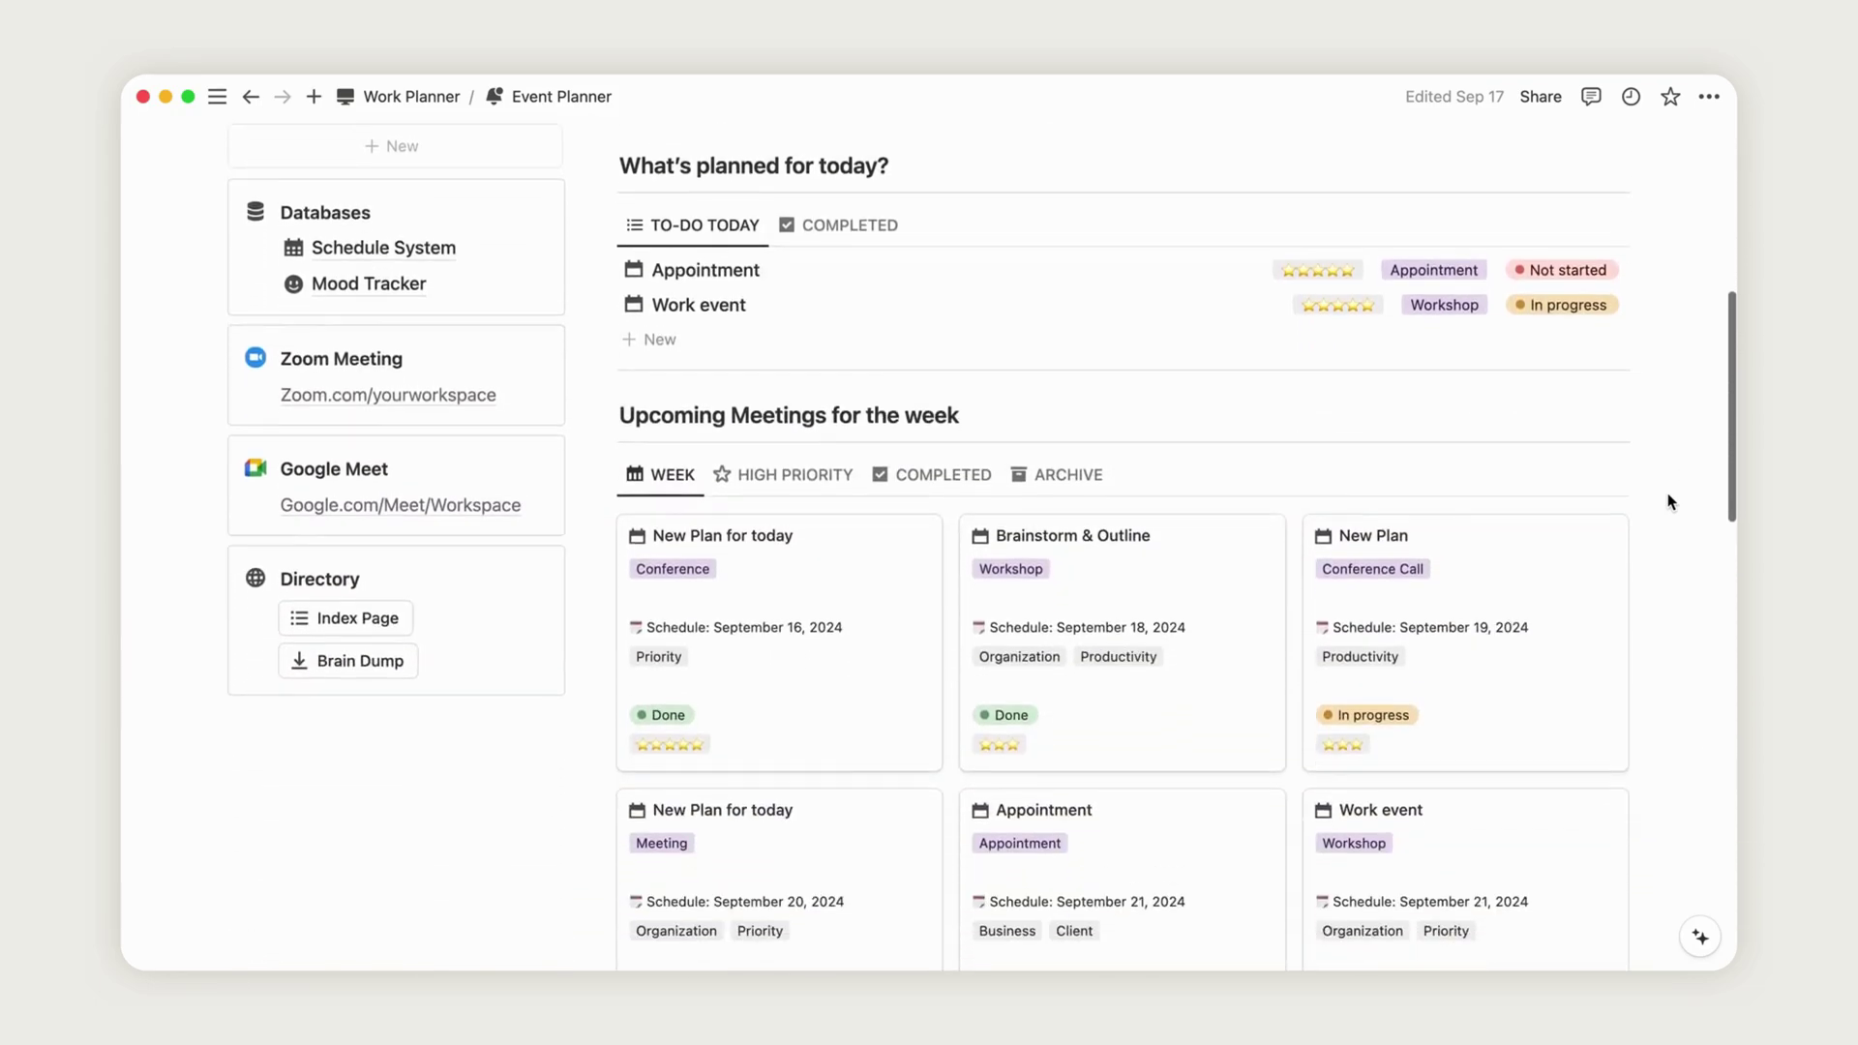
scroll(1667, 501, "down", 5)
- Check the High Priority and Completed meeting views, return to Week, then view the September 2024 calendar
left_click(786, 193)
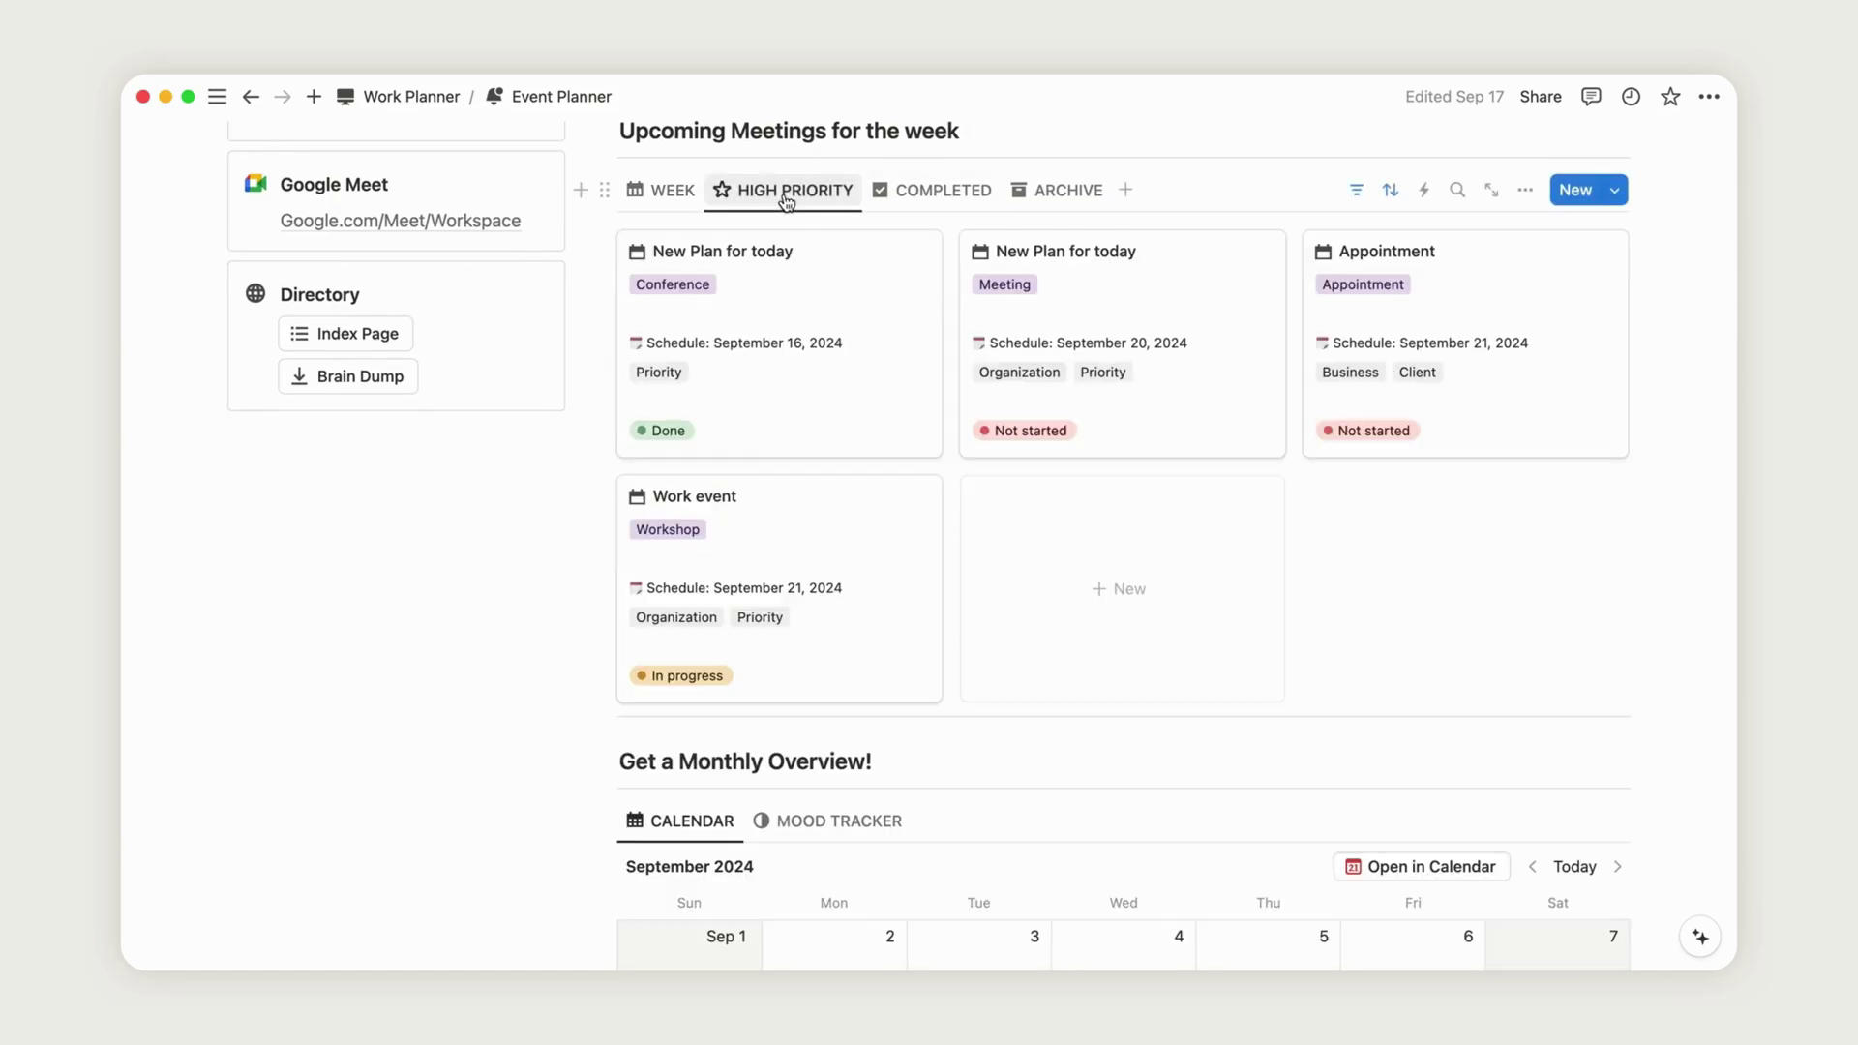
left_click(921, 190)
left_click(664, 191)
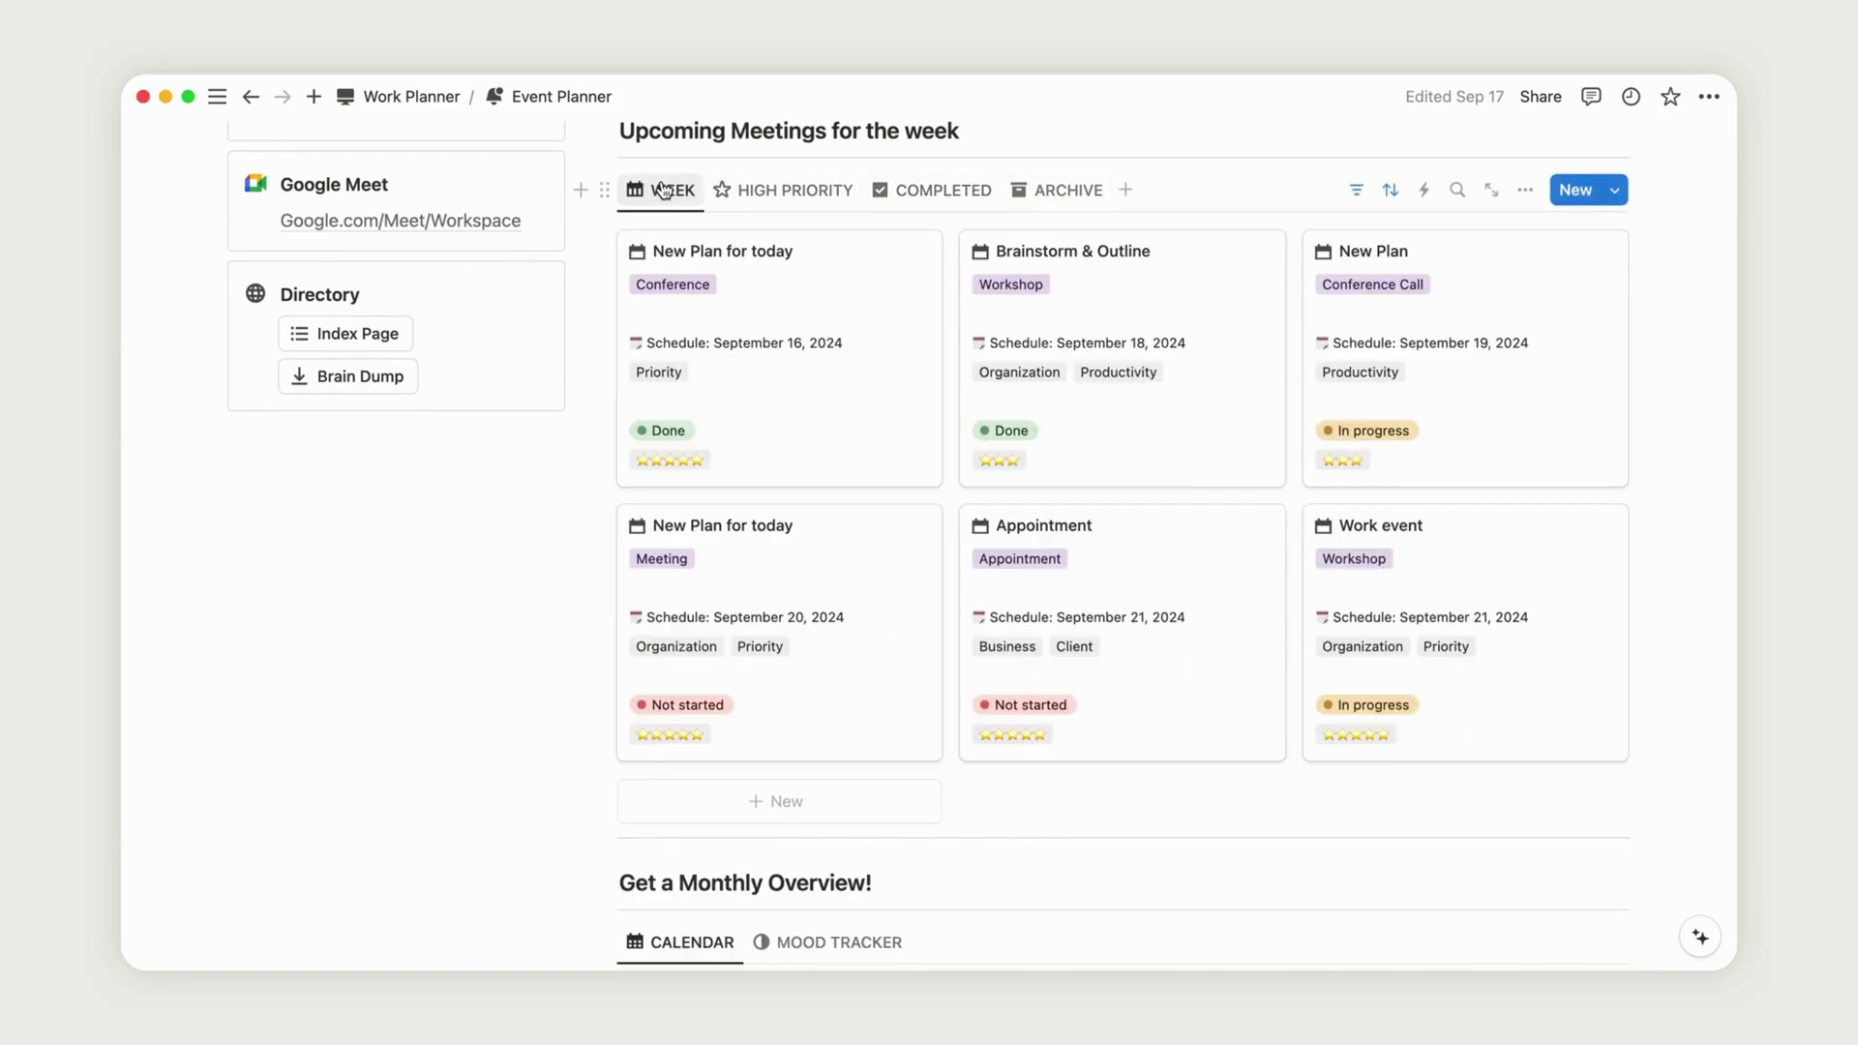
scroll(1704, 427, "down", 20)
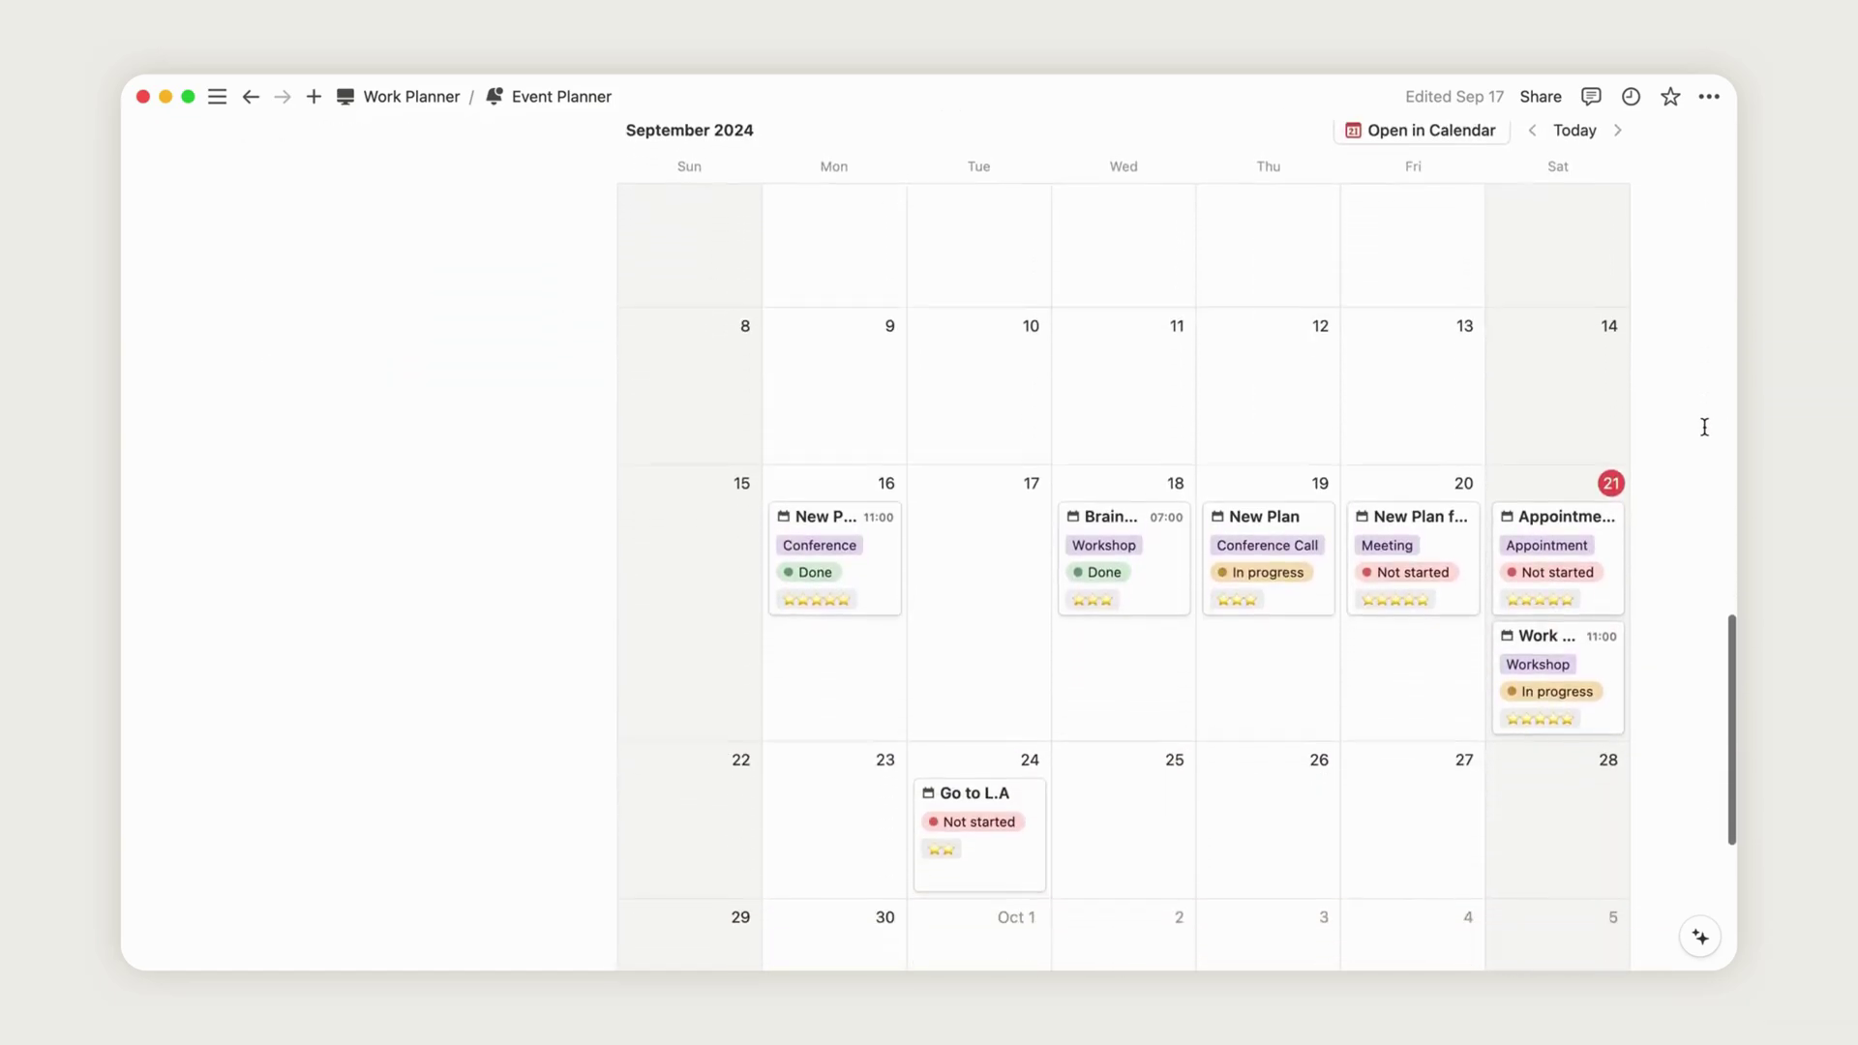
scroll(1704, 426, "up", 15)
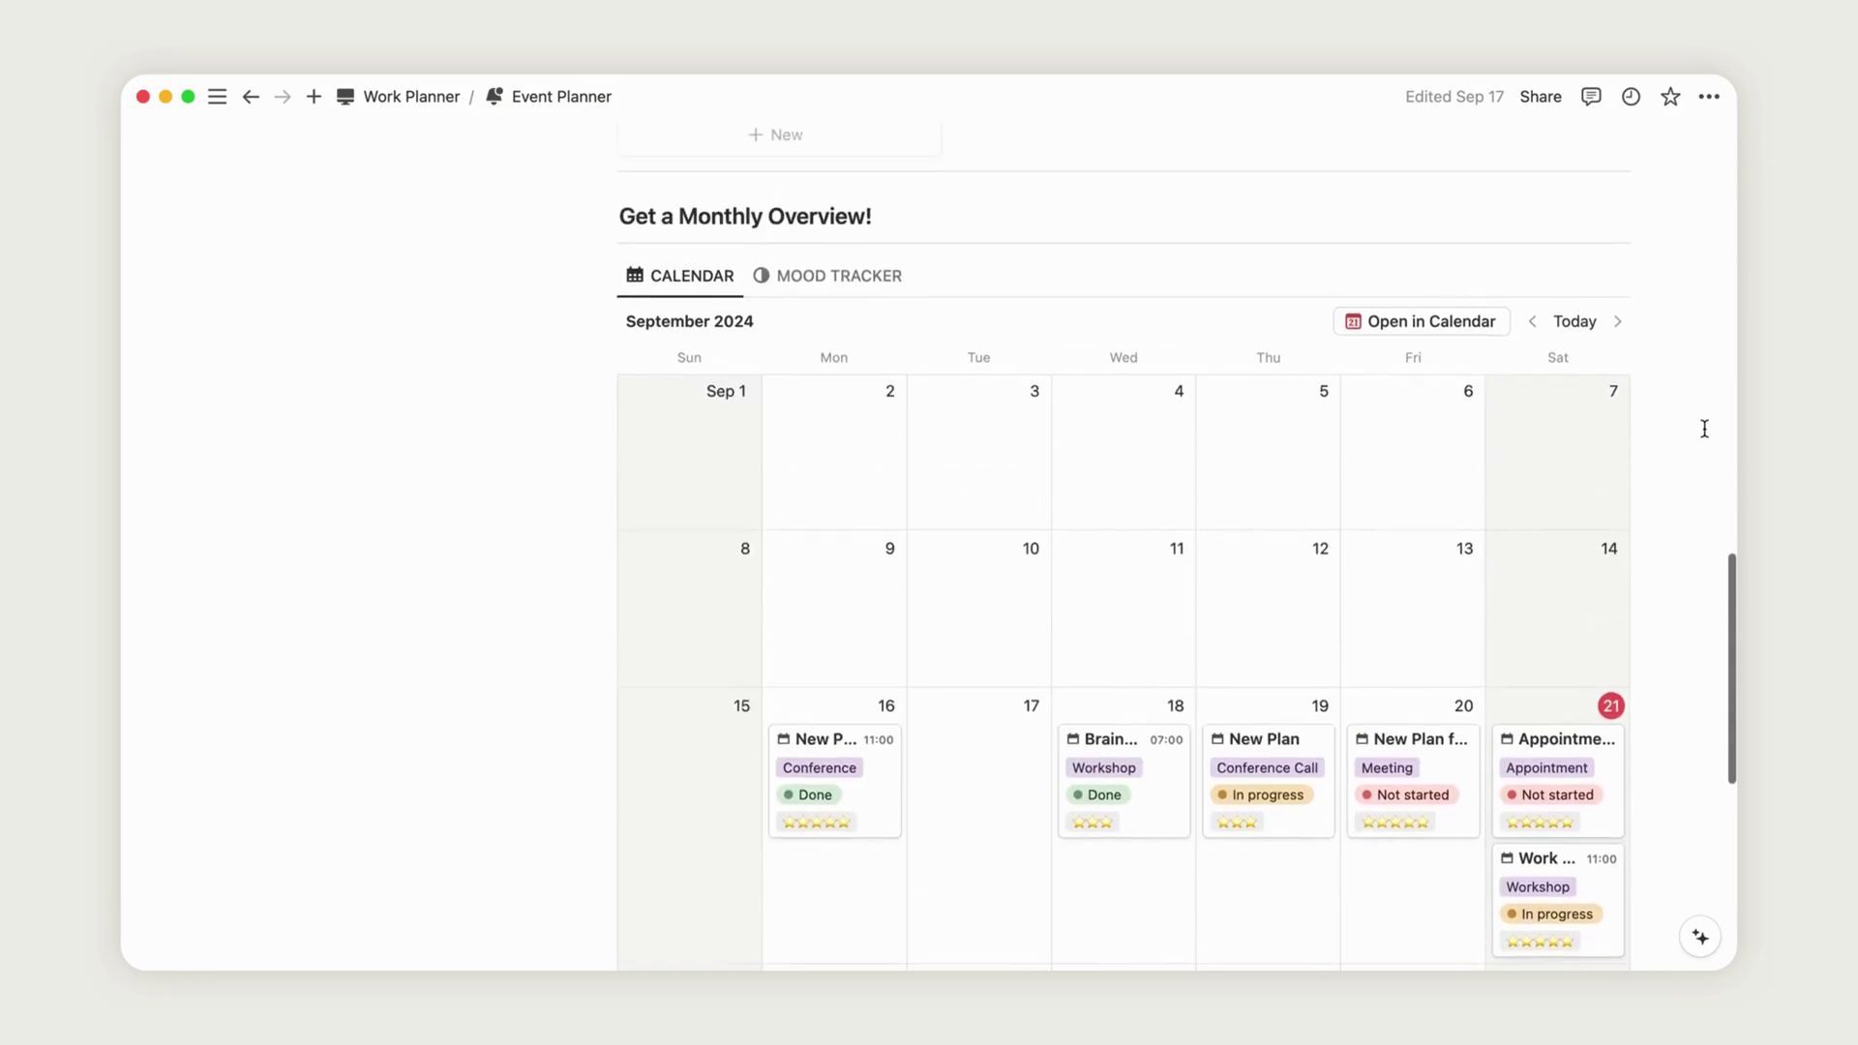
scroll(1704, 429, "up", 4)
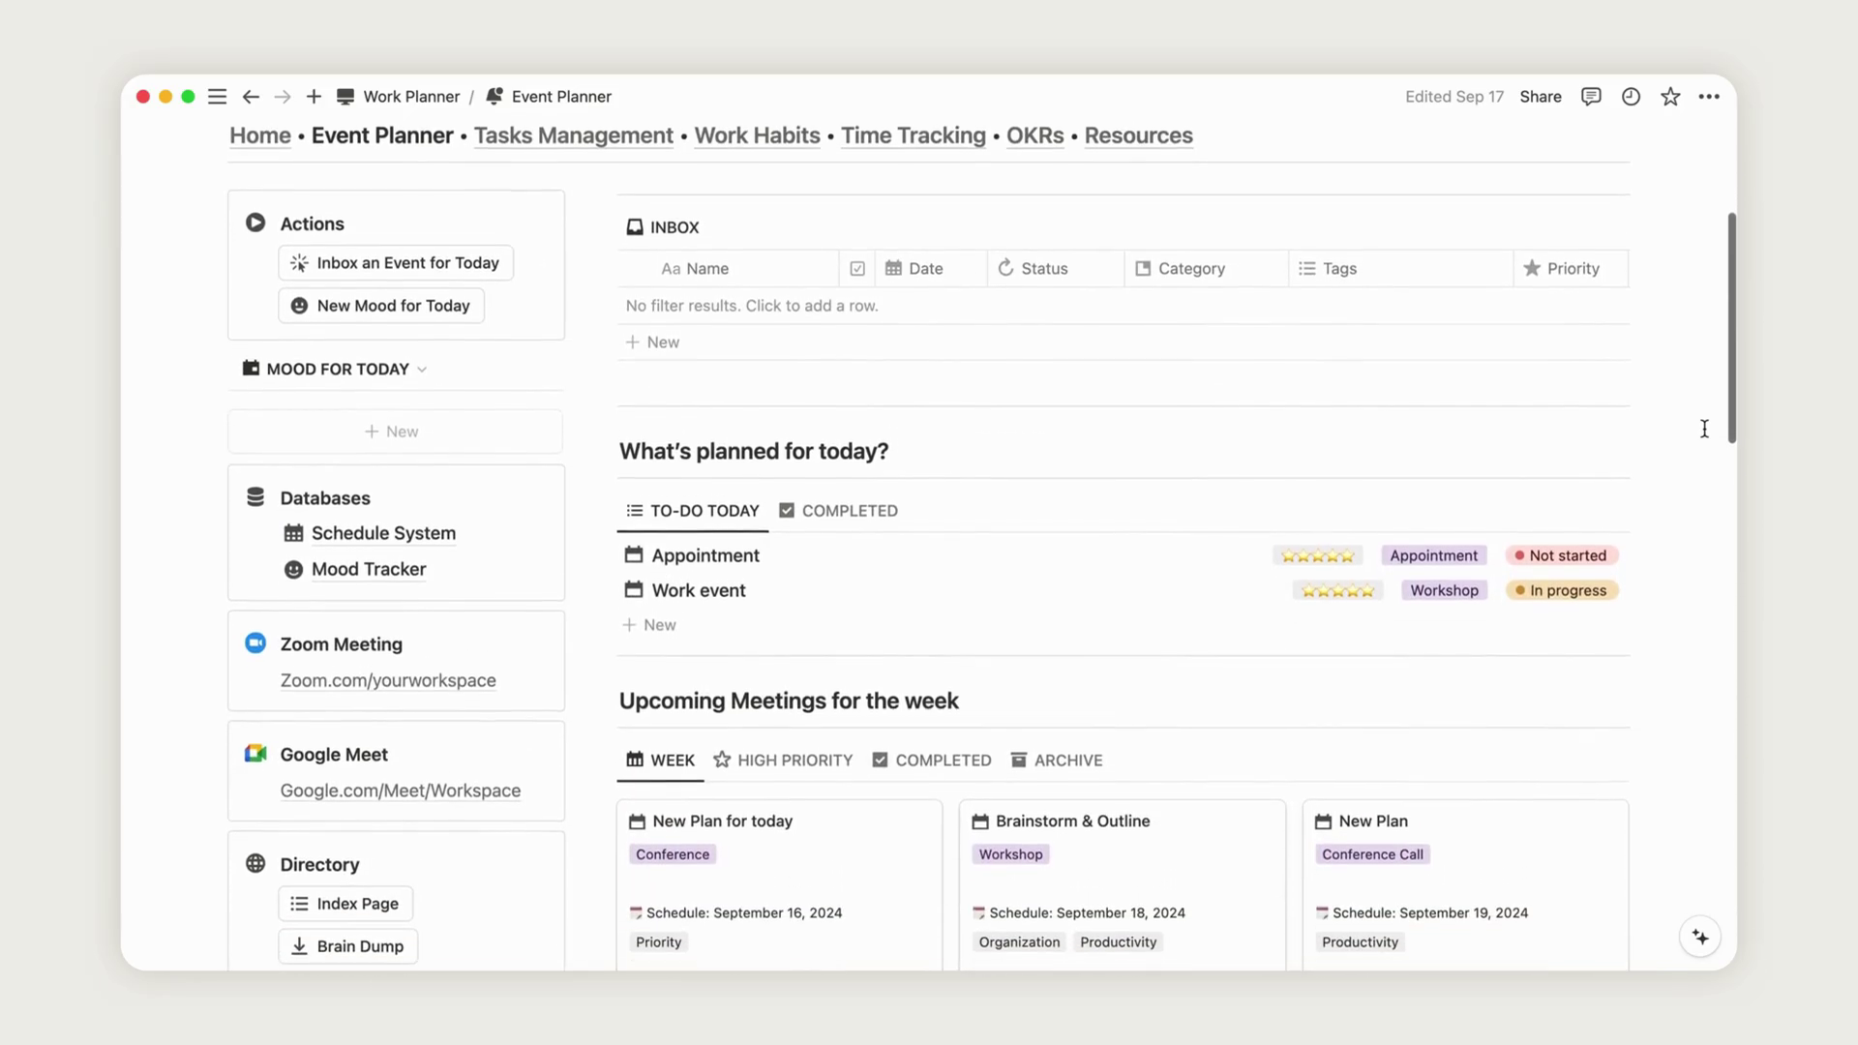
- Create a New Event for today with category Meeting, tags Organization and Priority, and four-star priority
left_click(416, 261)
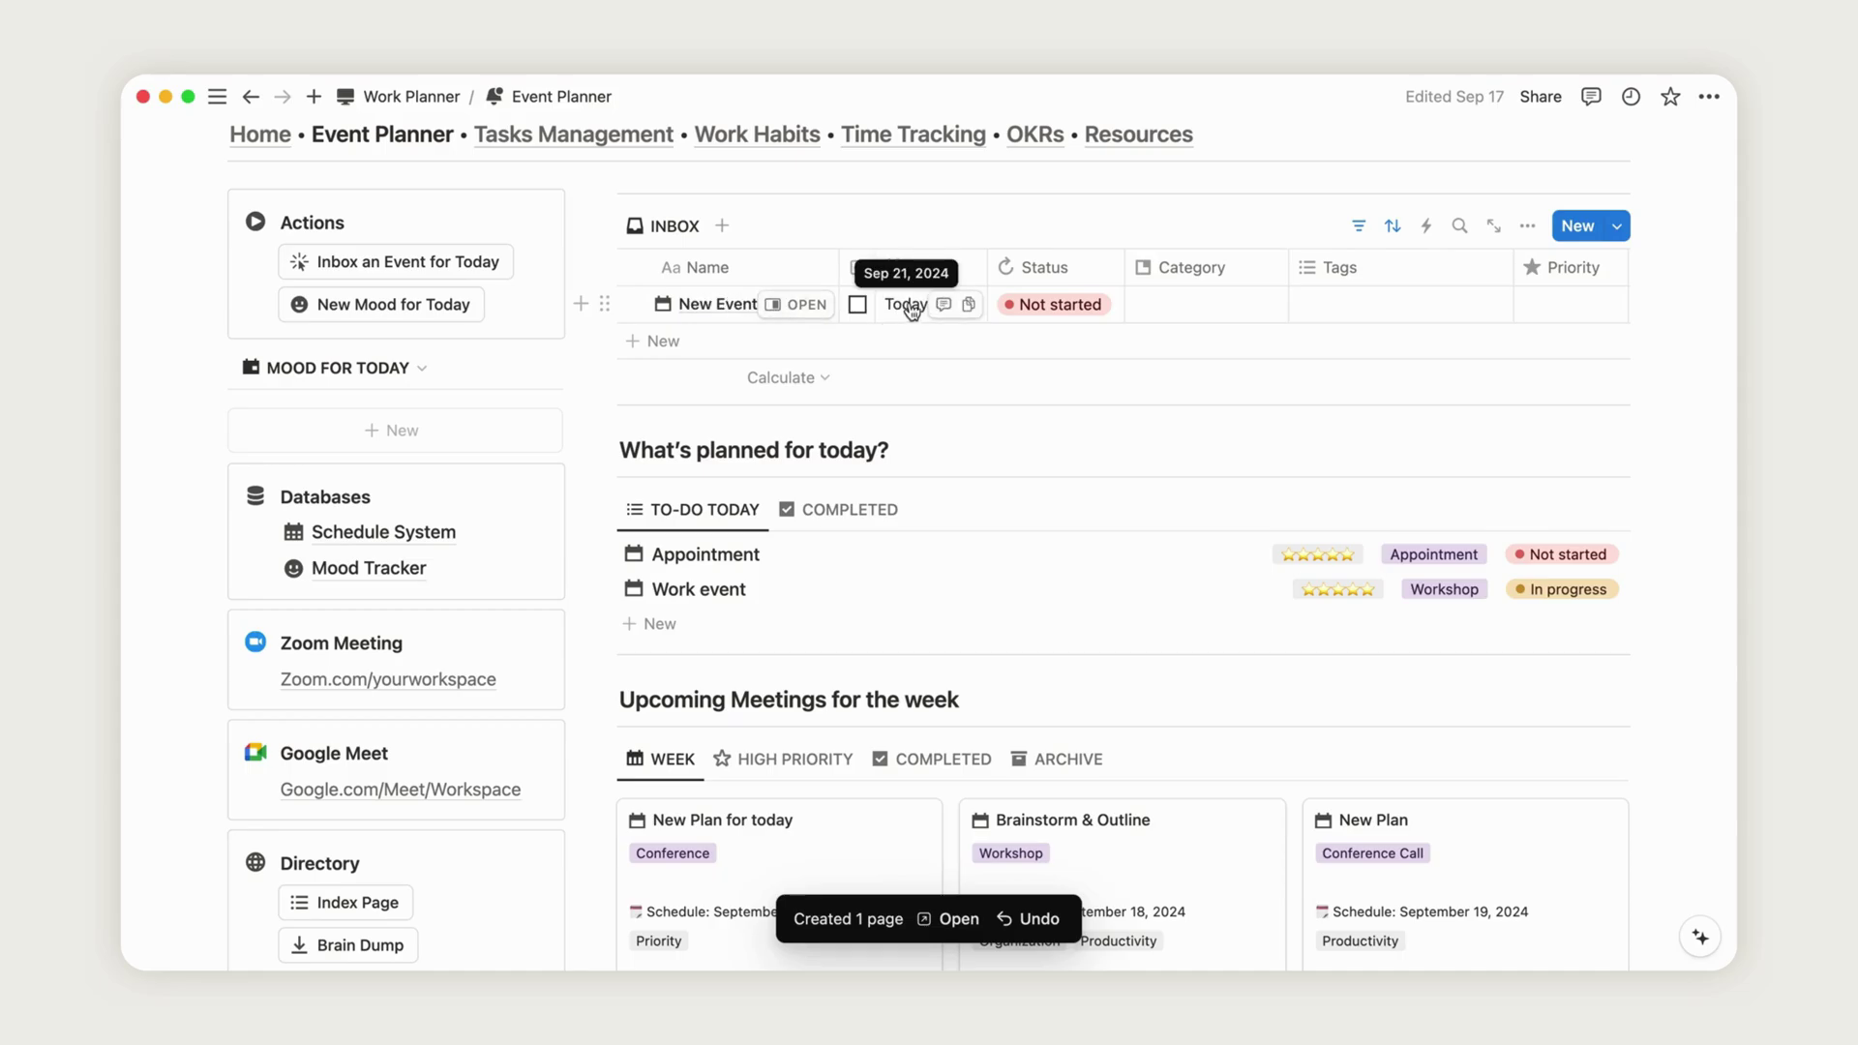
left_click(1208, 313)
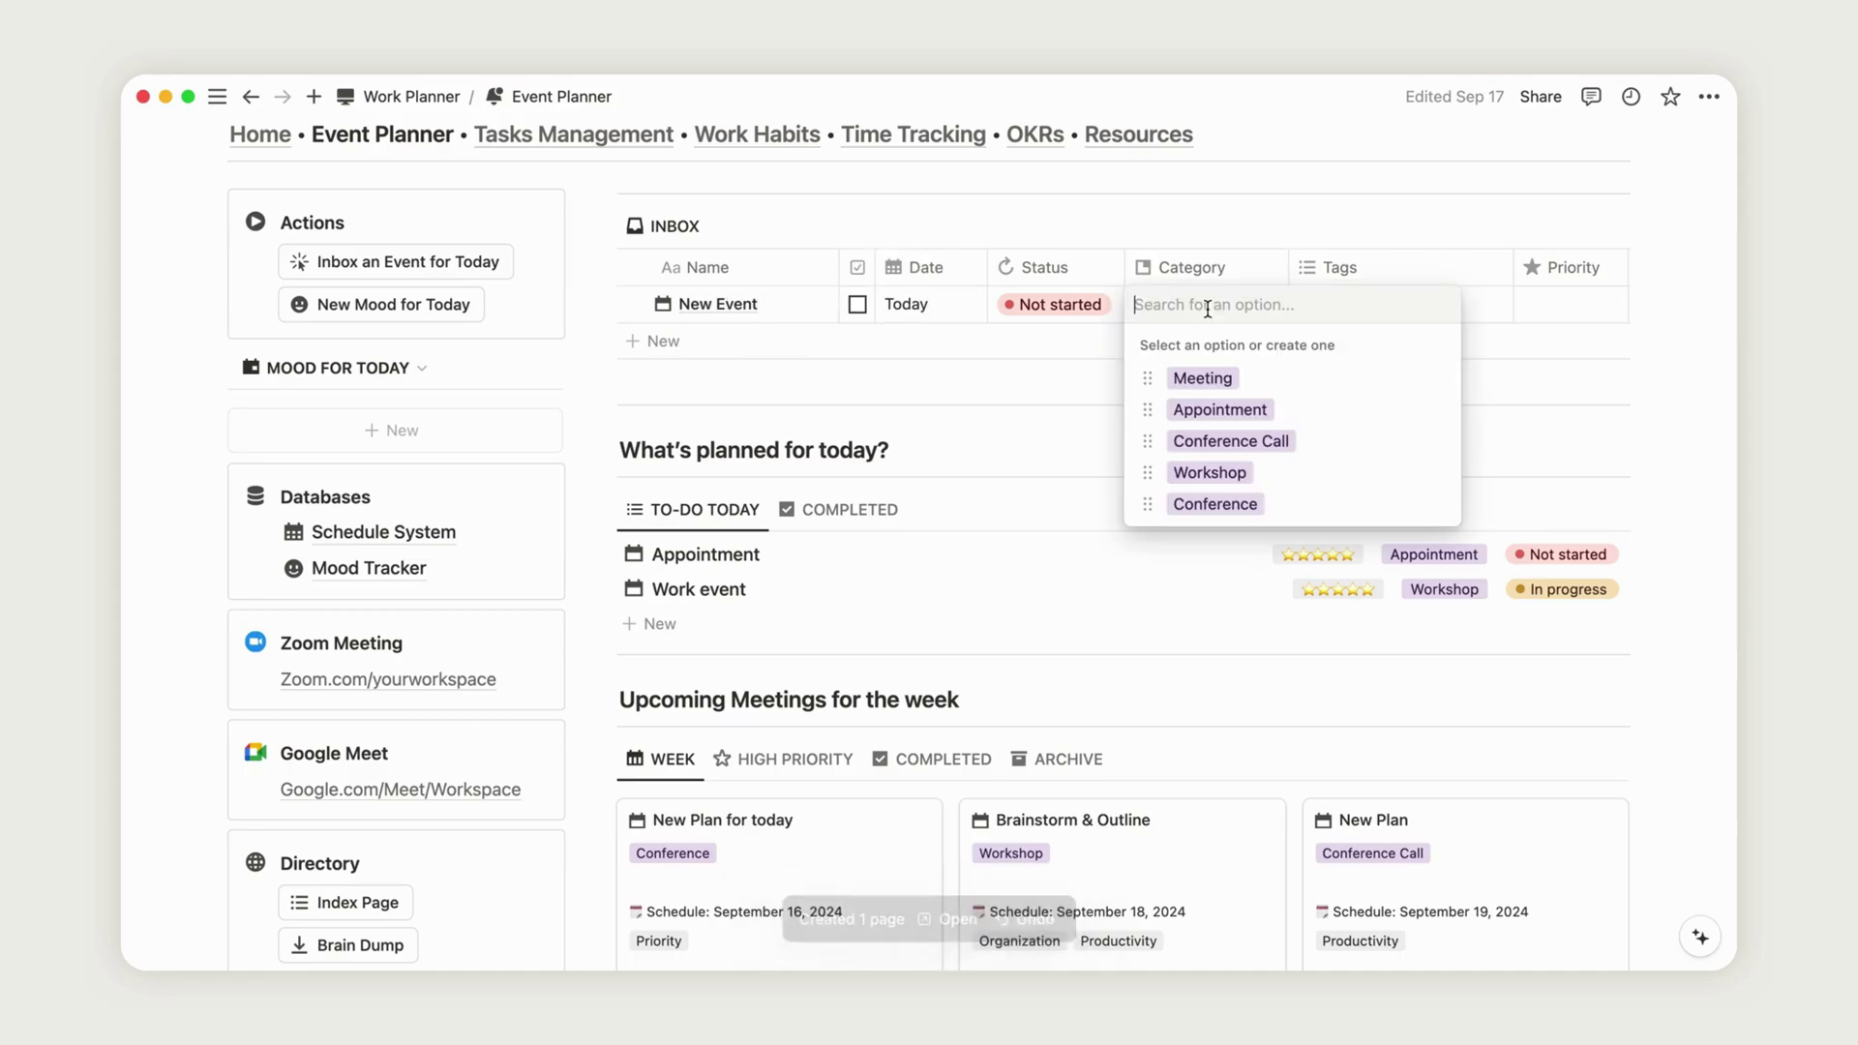
left_click(1226, 388)
left_click(1359, 305)
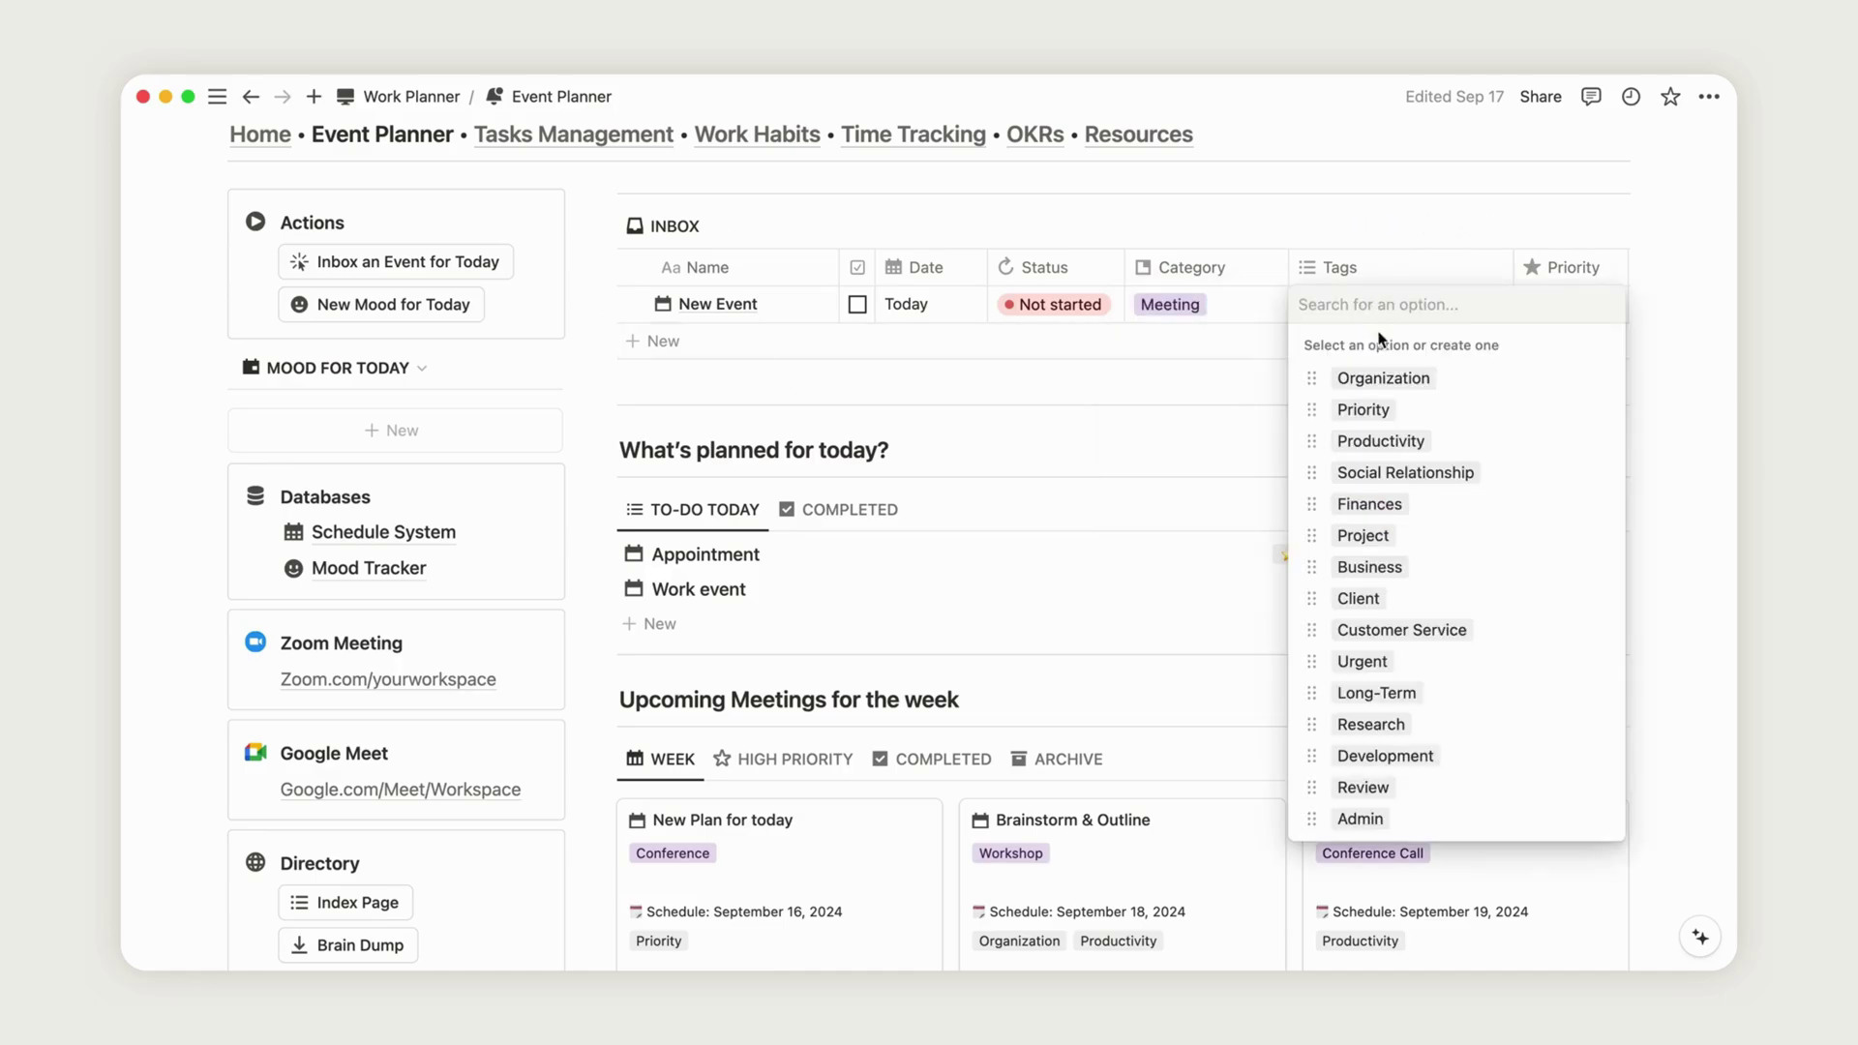
left_click(1383, 377)
left_click(1364, 410)
key("Escape")
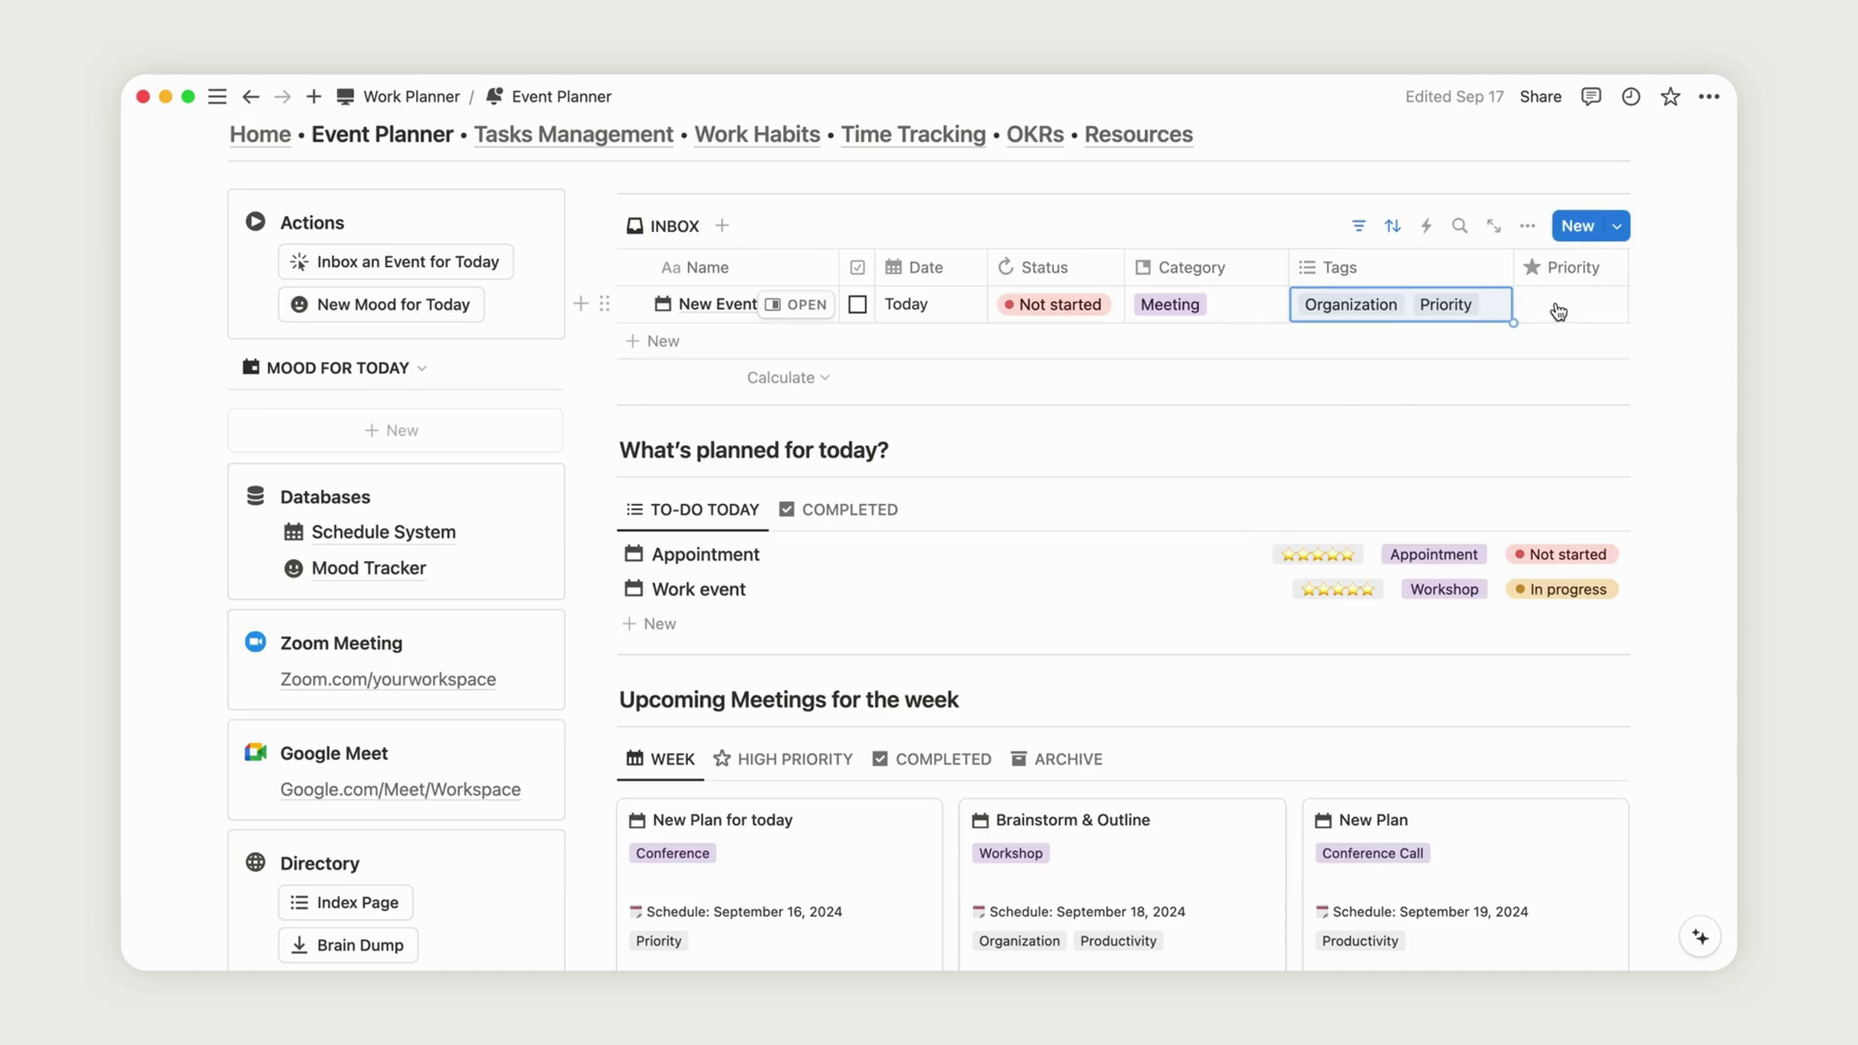
left_click(1558, 312)
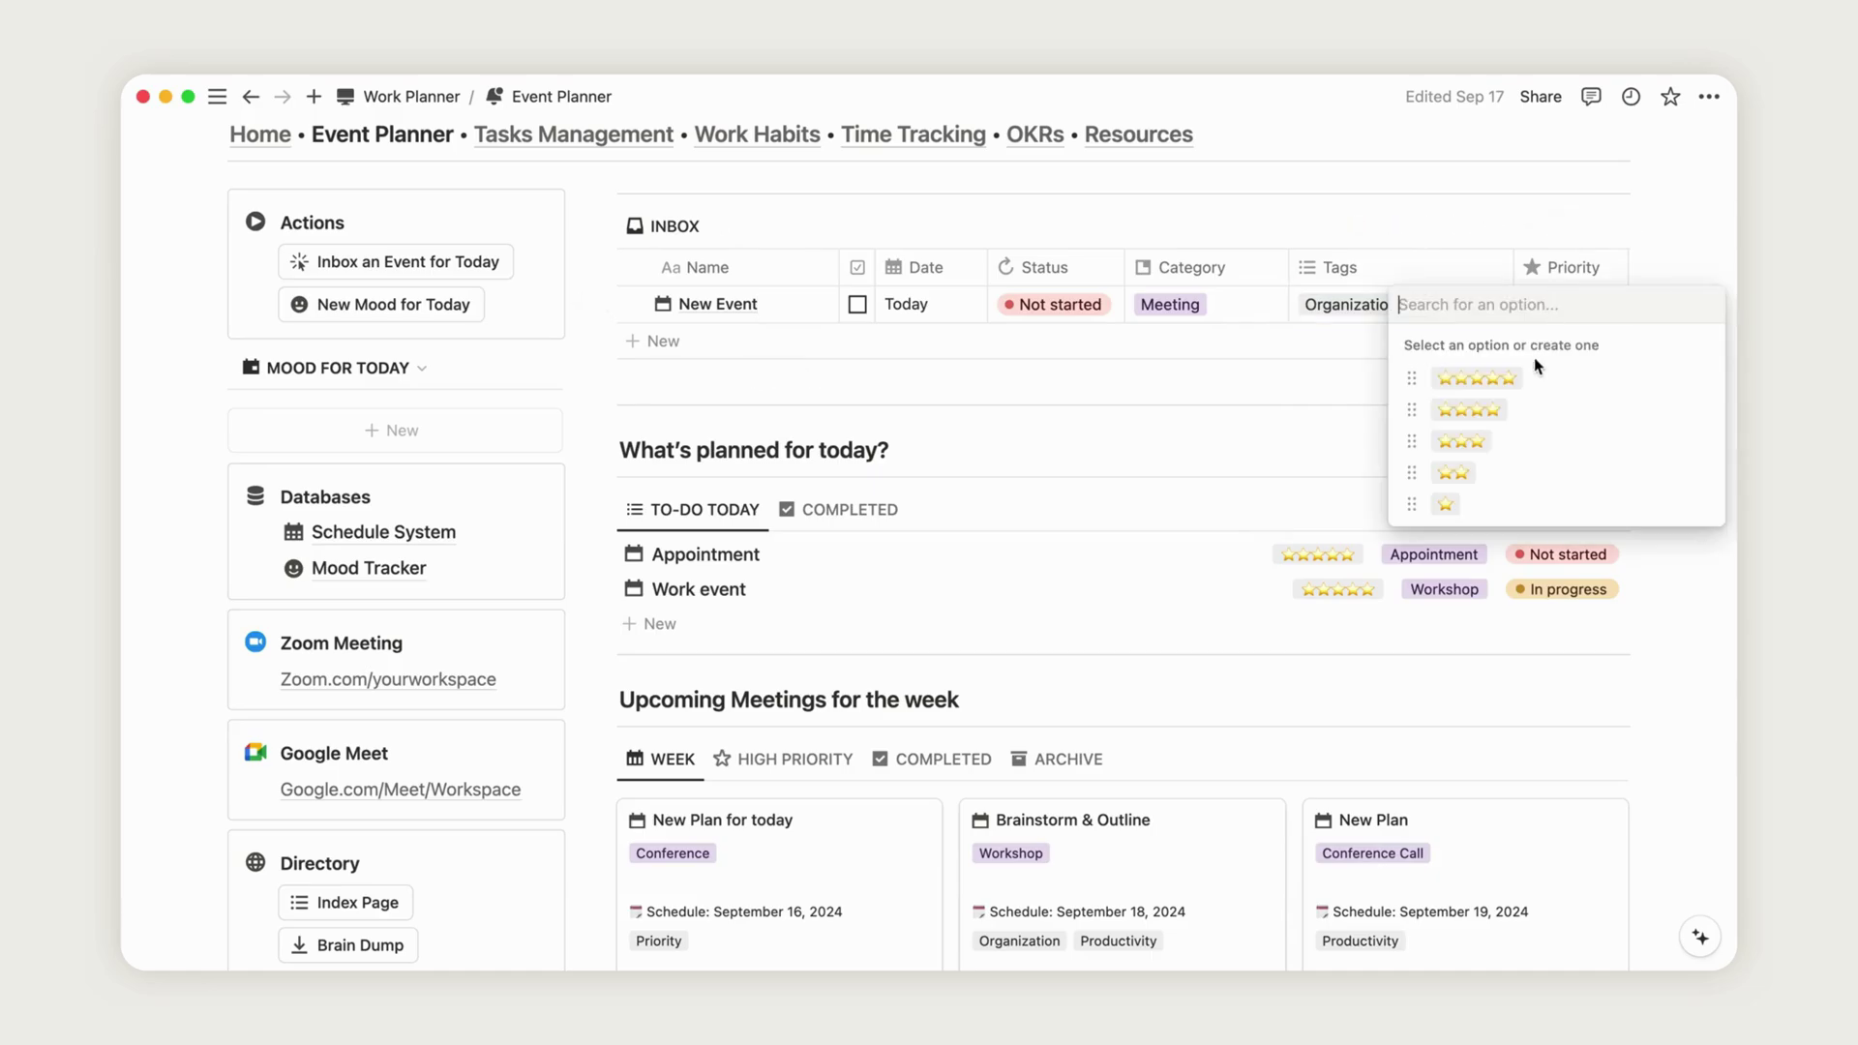
left_click(1486, 411)
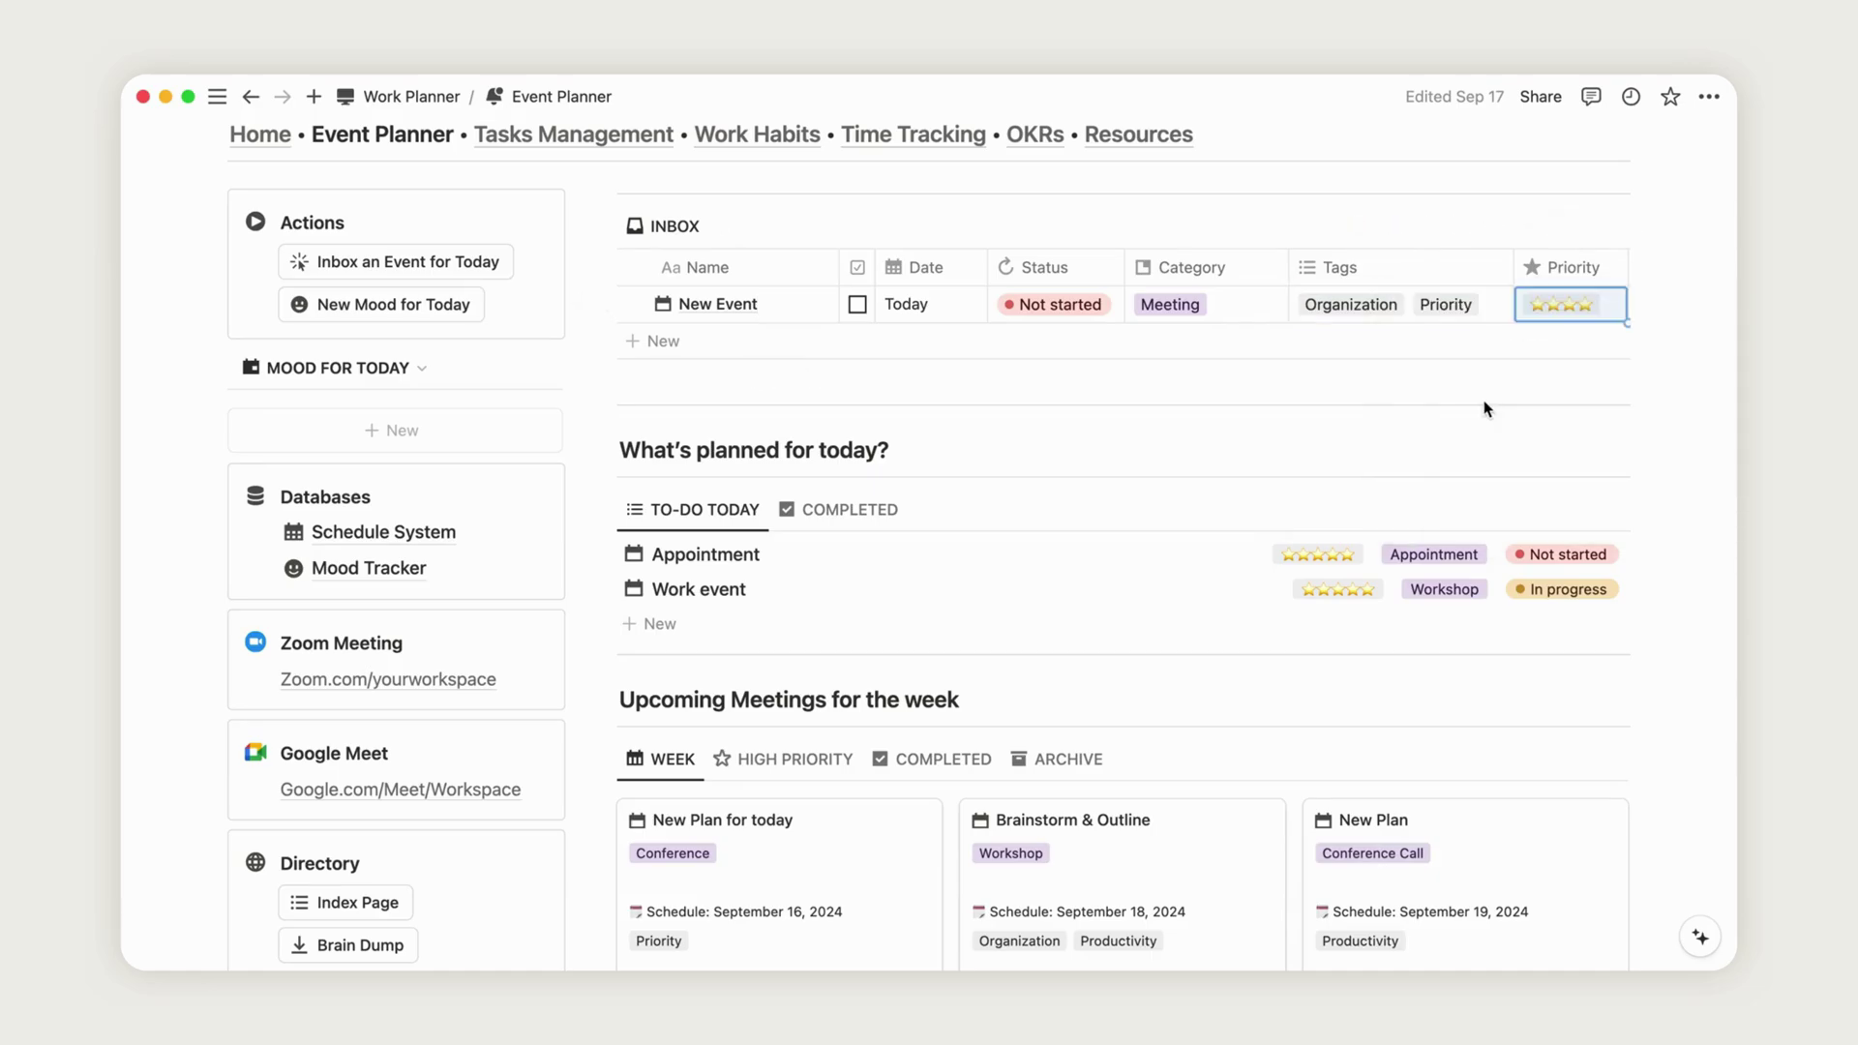
- Move New Event to today's list, set its status to Done, and view today's completed events
left_click(857, 306)
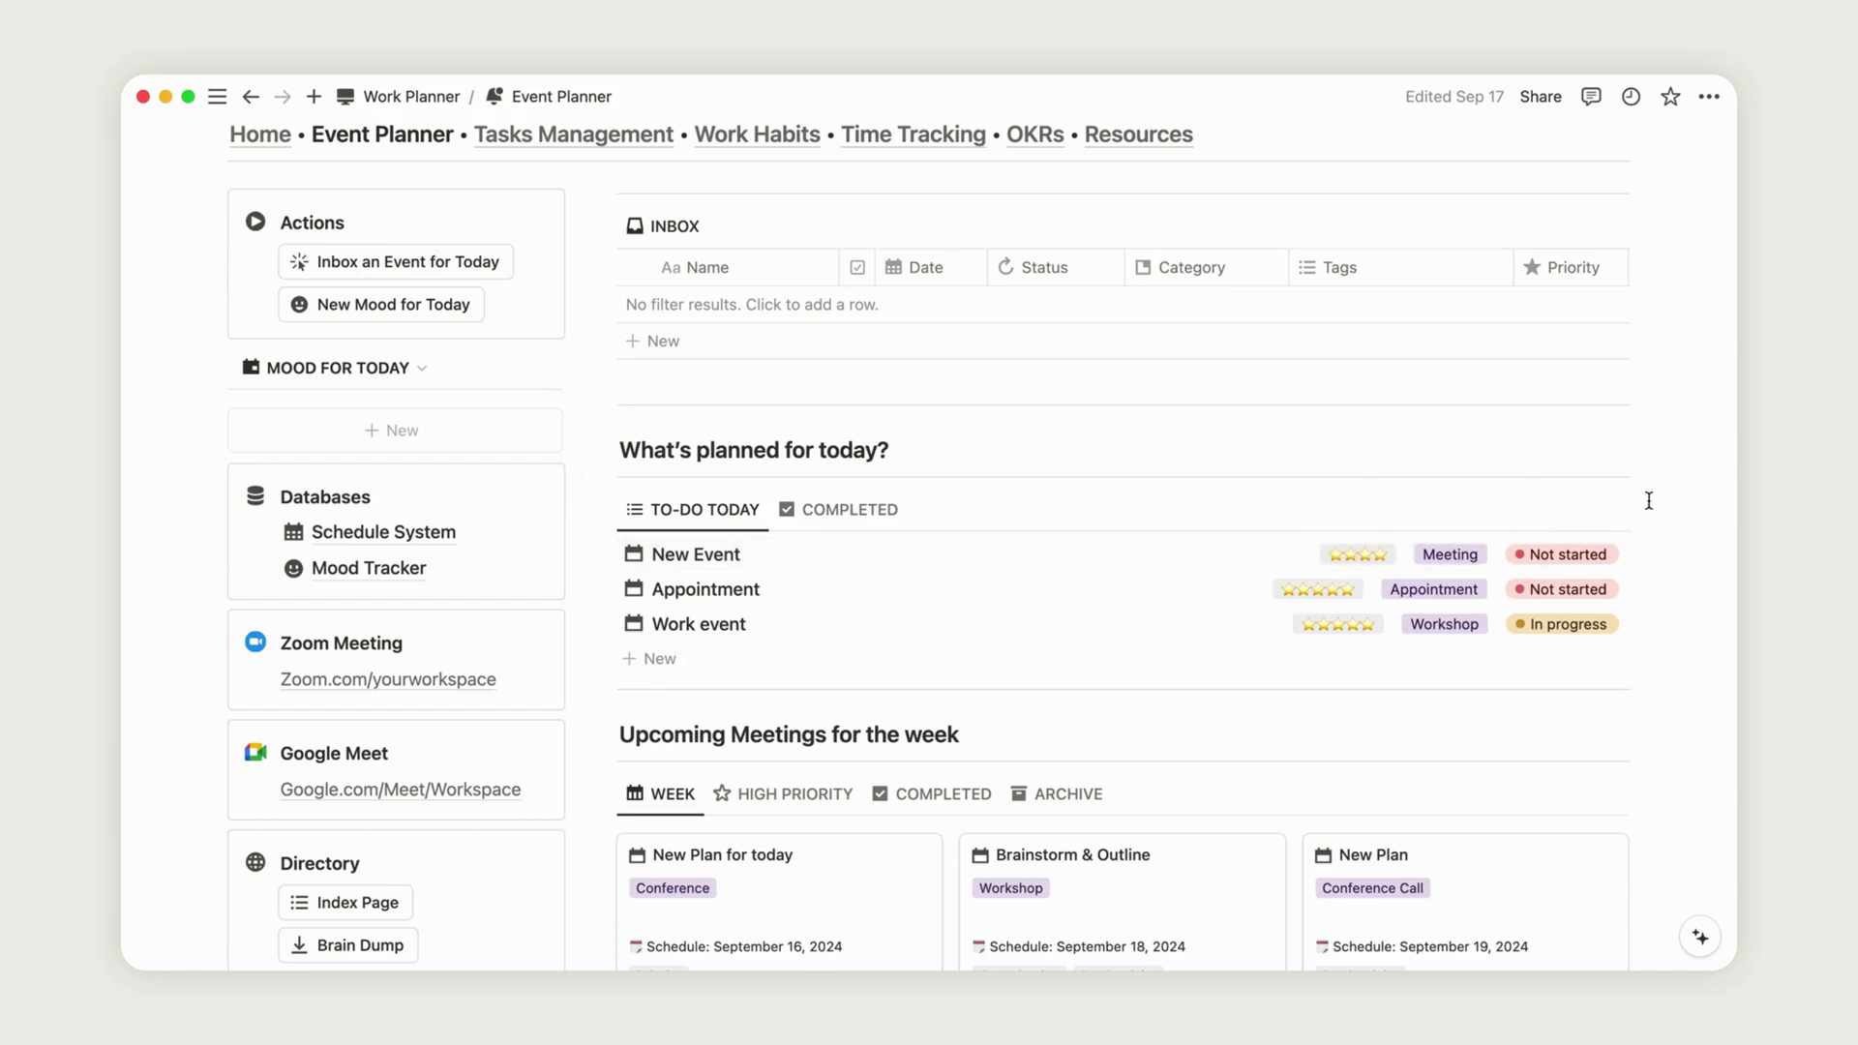
left_click(1567, 554)
left_click(1564, 726)
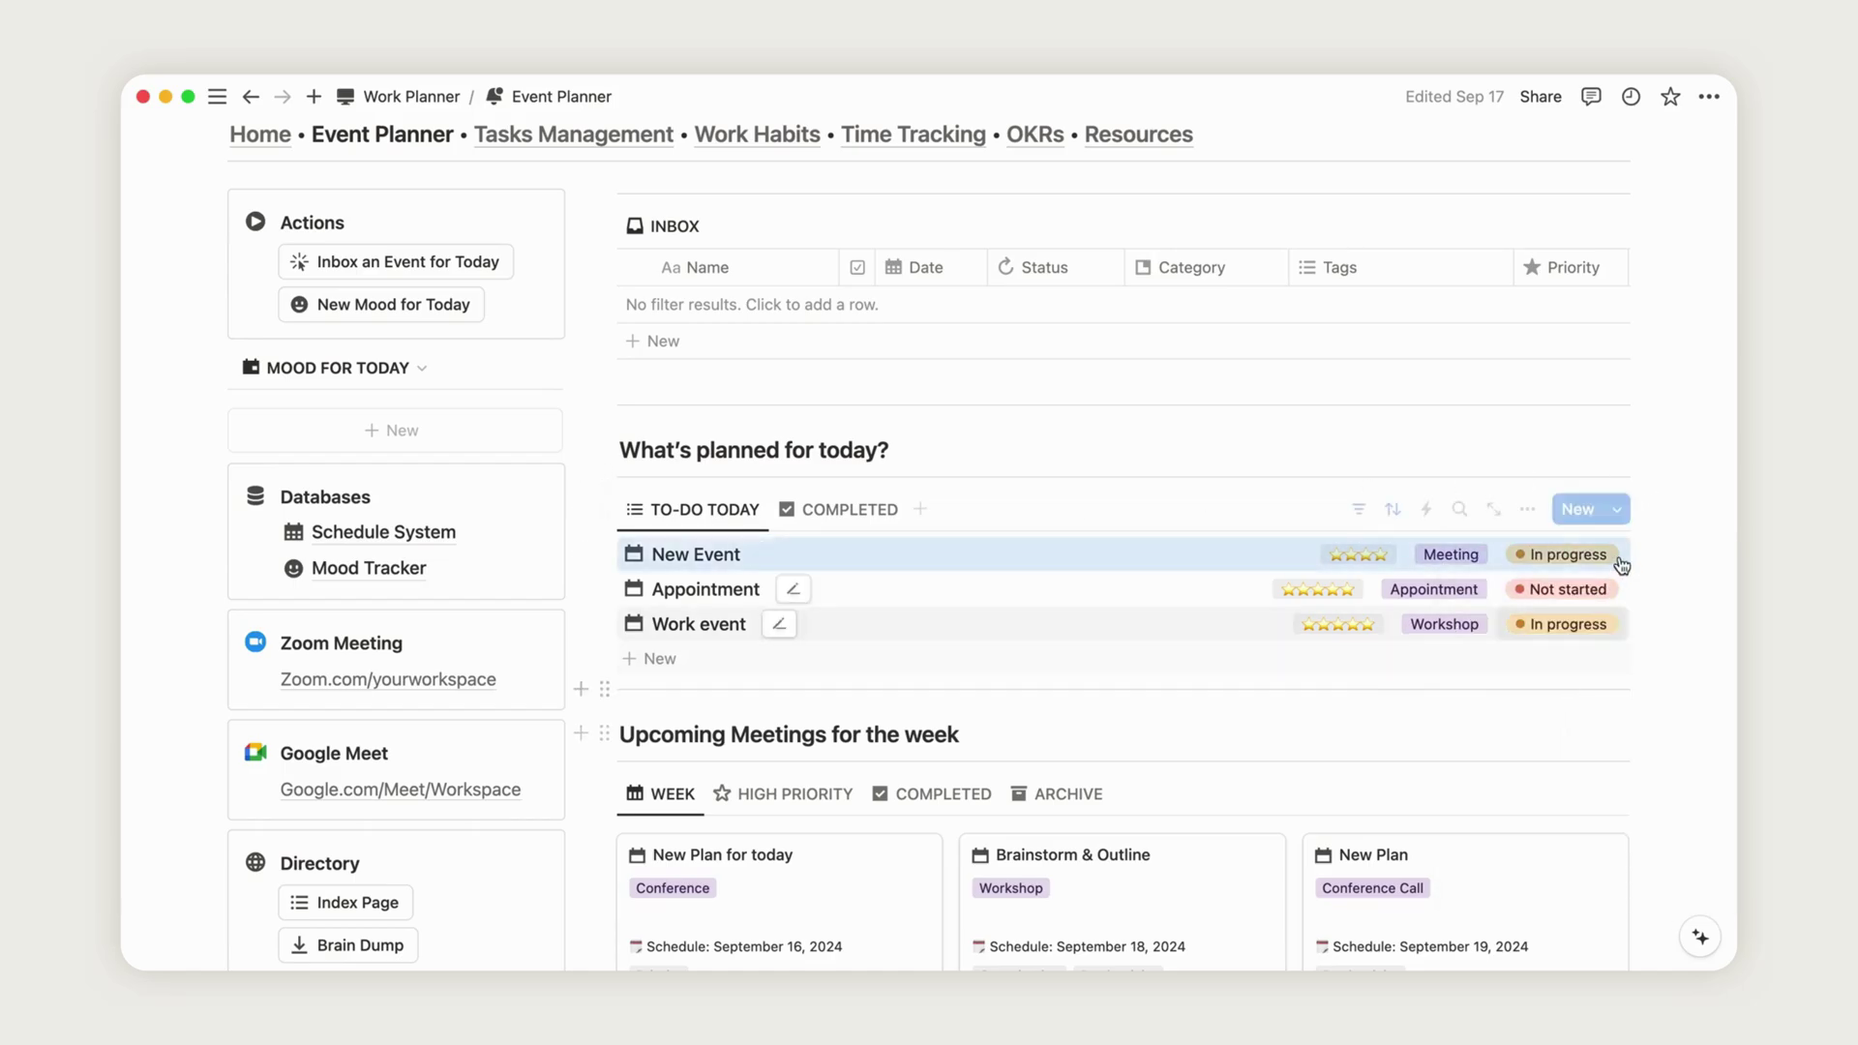
left_click(1582, 567)
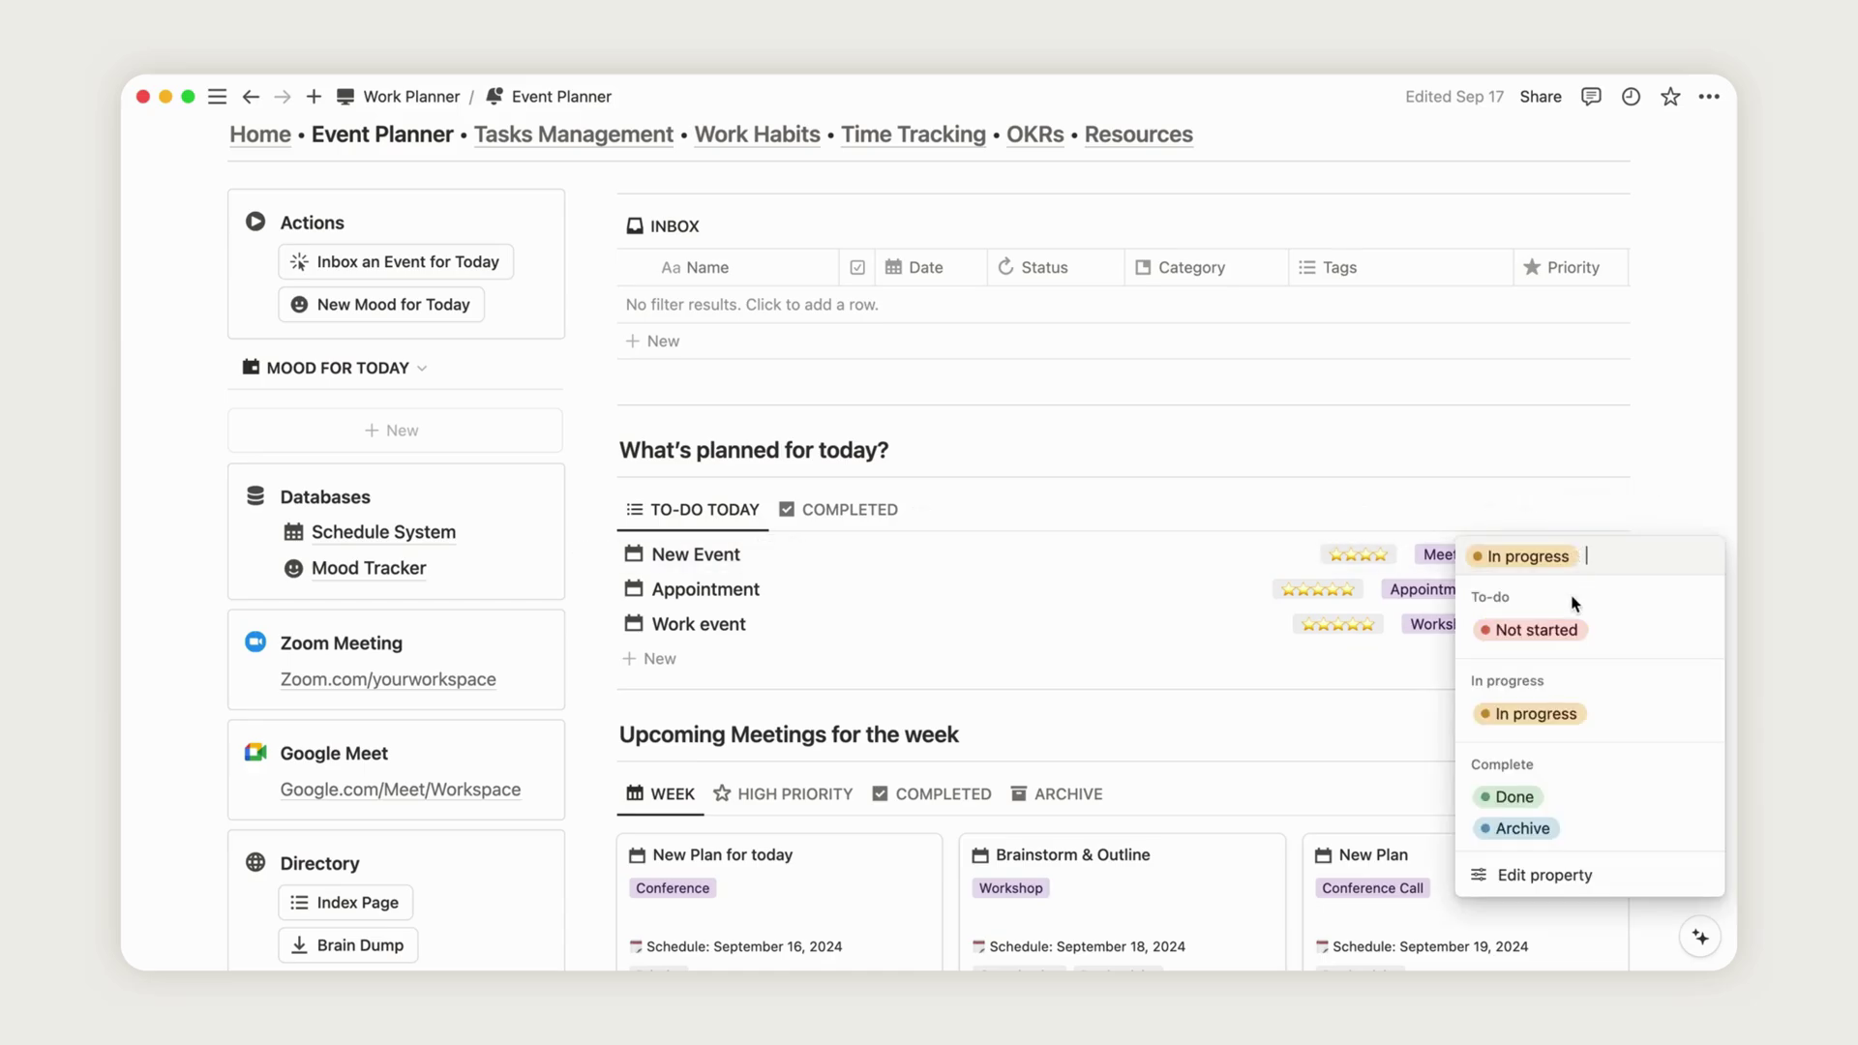
left_click(1538, 824)
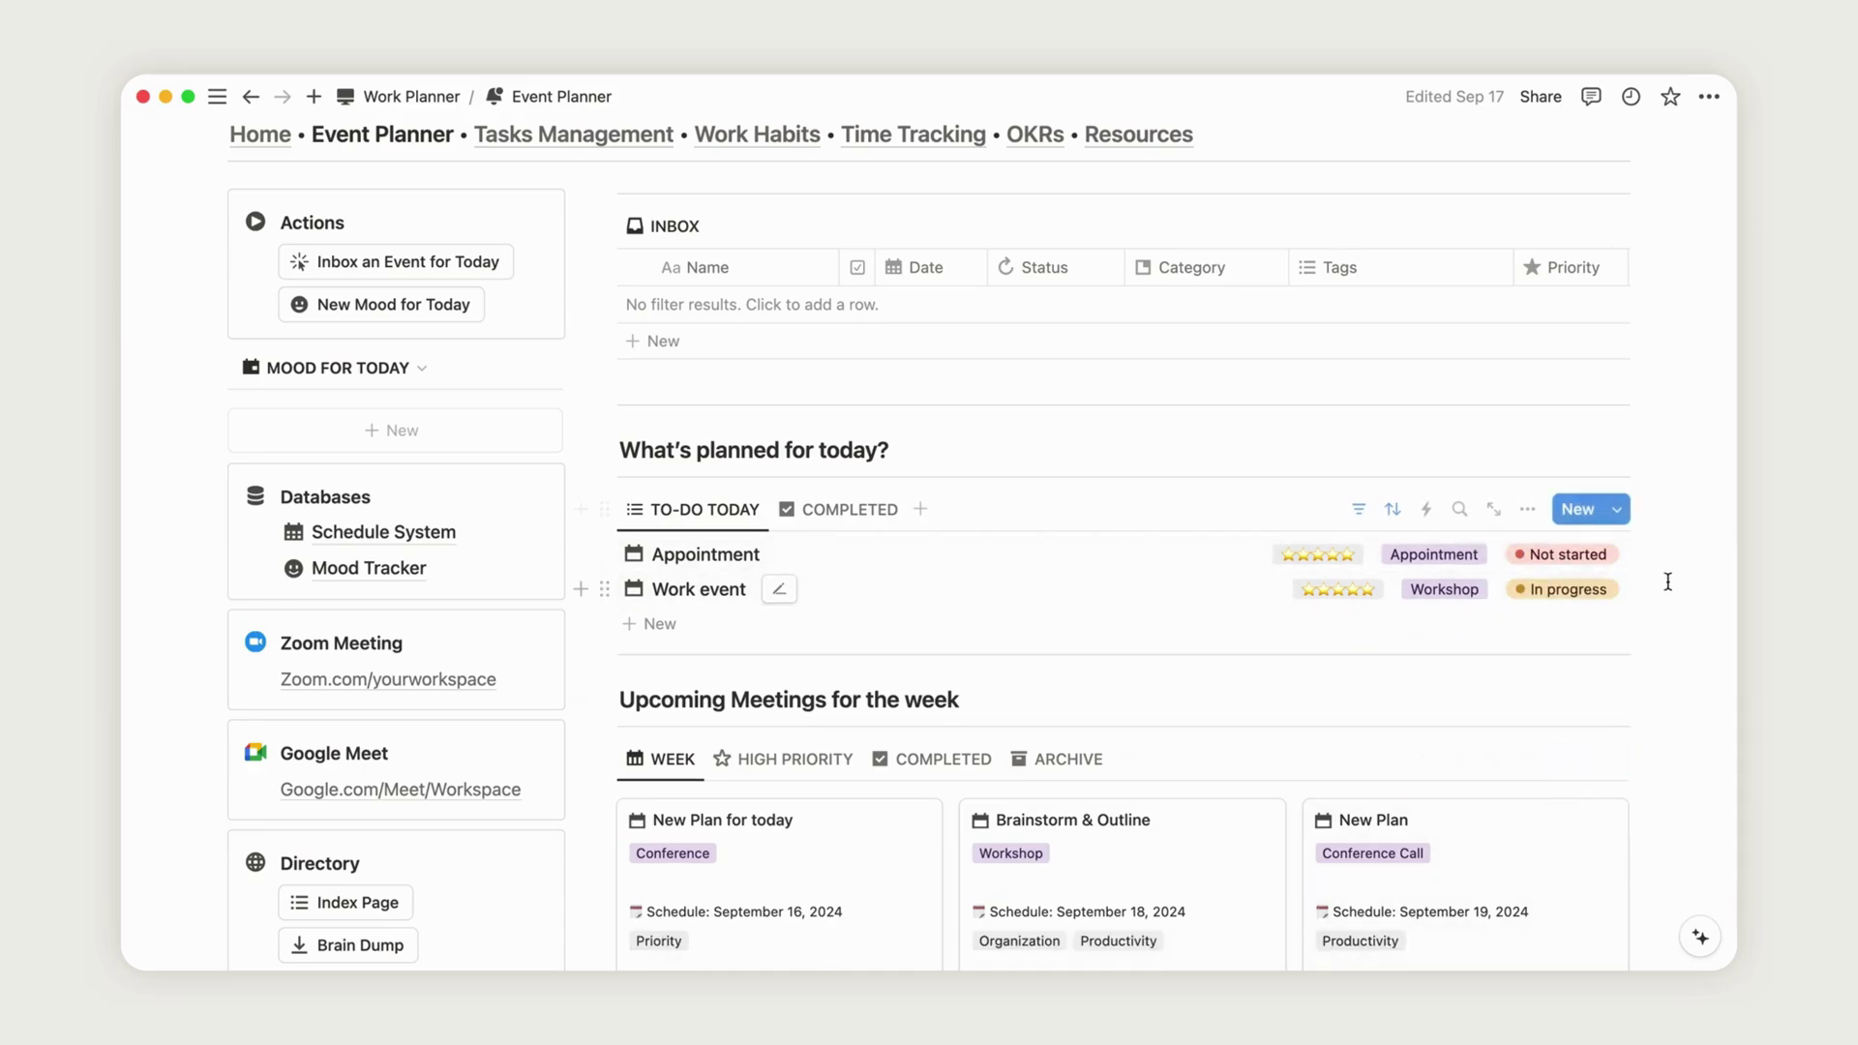
key("ctrl+z")
left_click(1539, 554)
left_click(1538, 811)
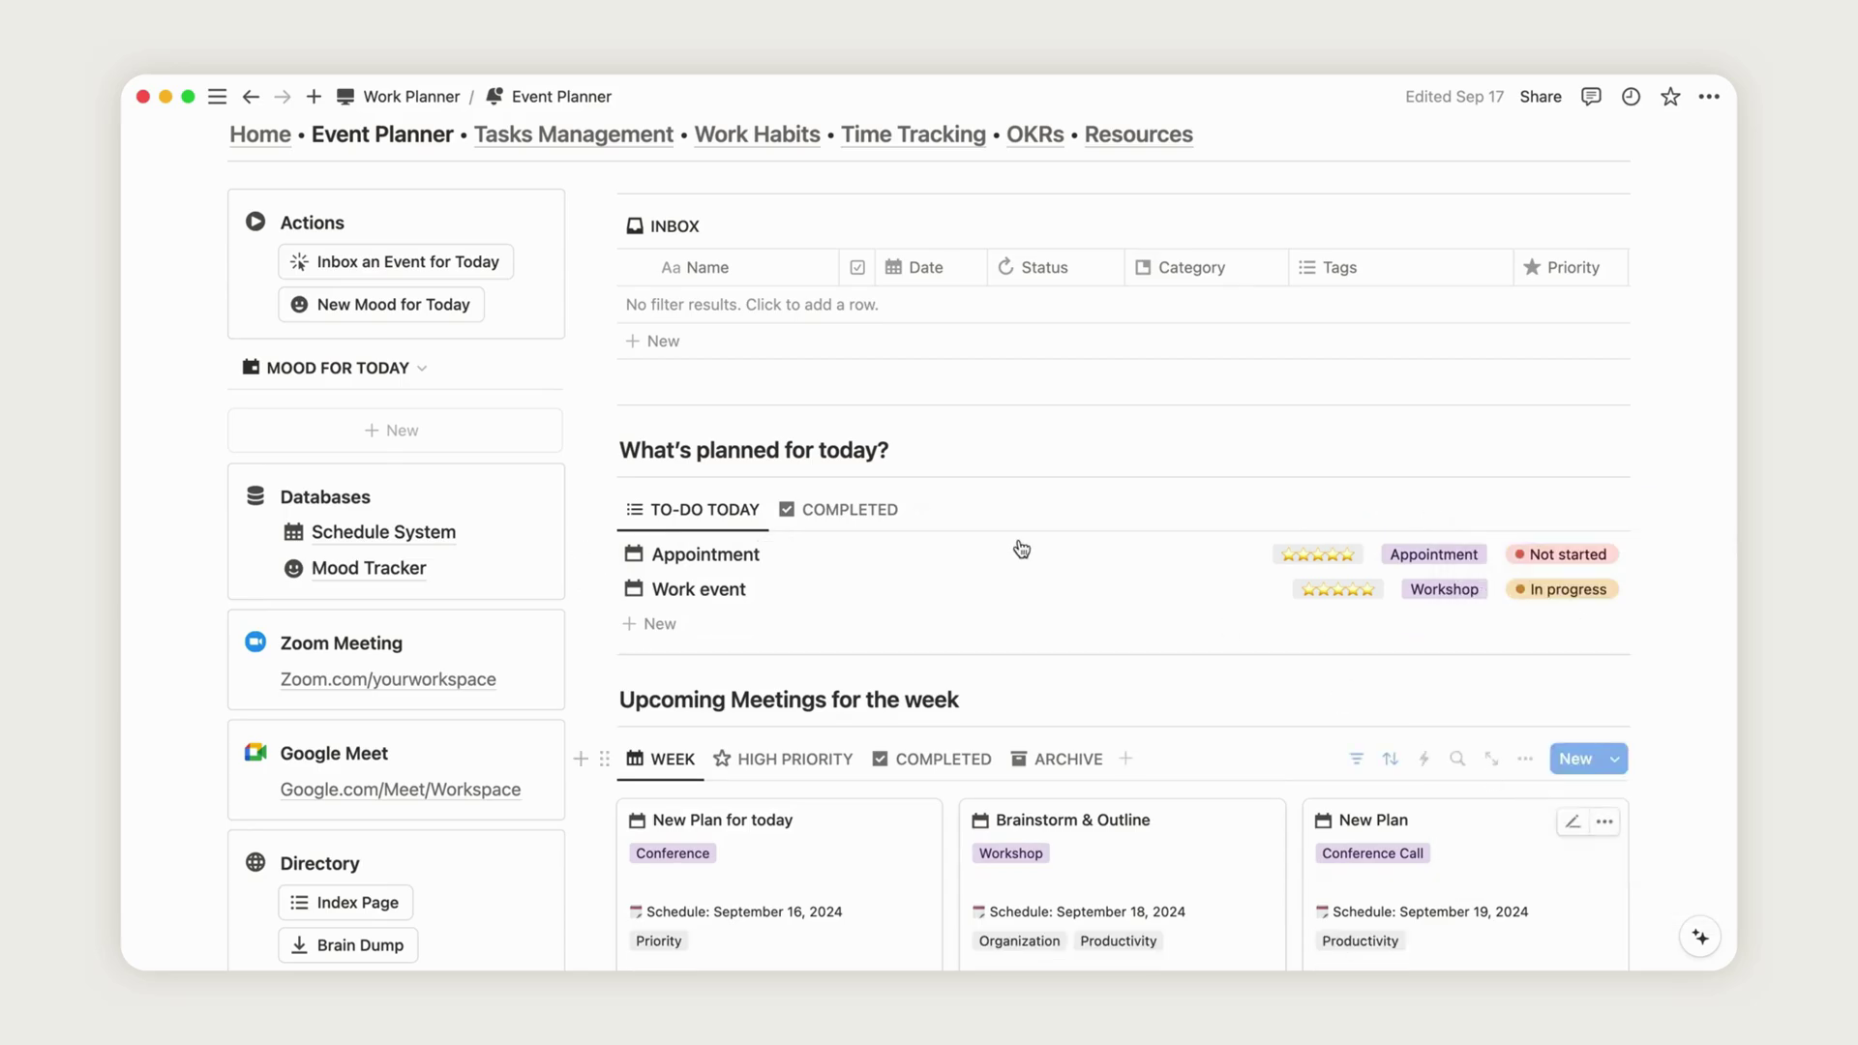
left_click(850, 509)
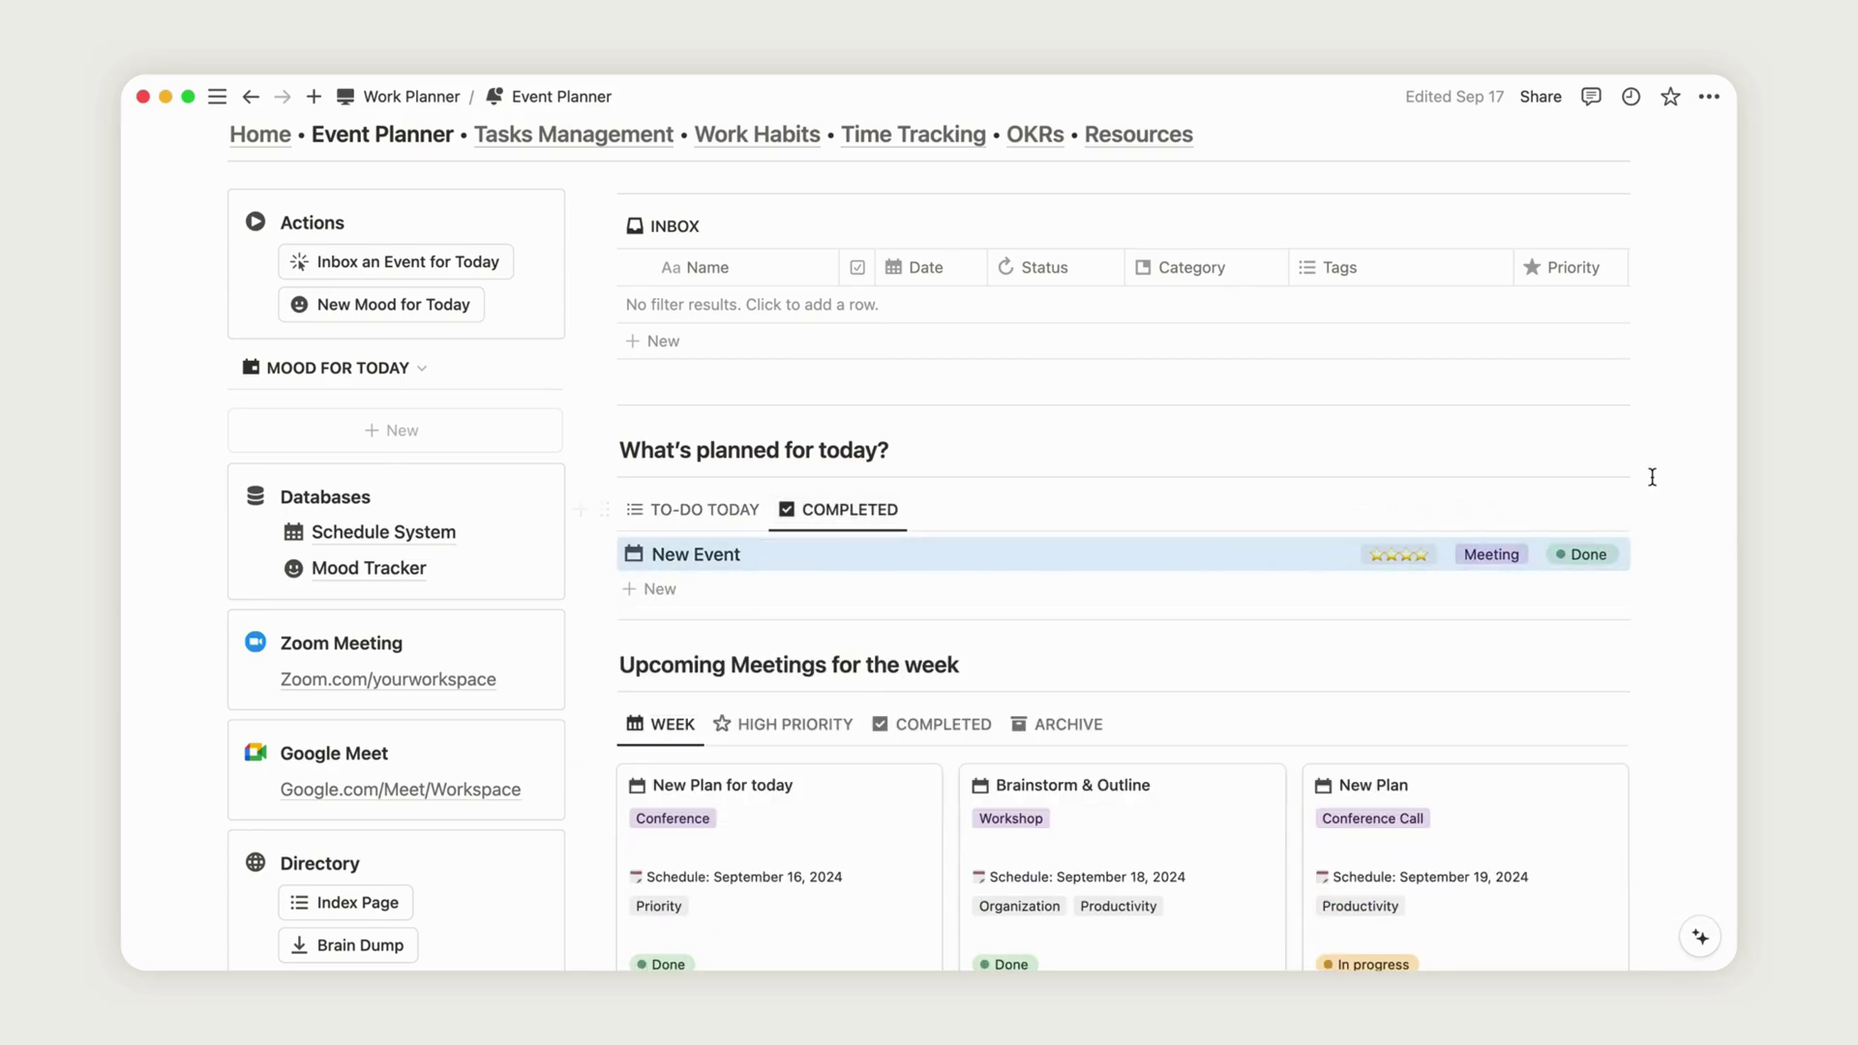
- Expand the Weekly Time Blocking section to show the September 15–21 week calendar
scroll(1689, 407, "down", 5)
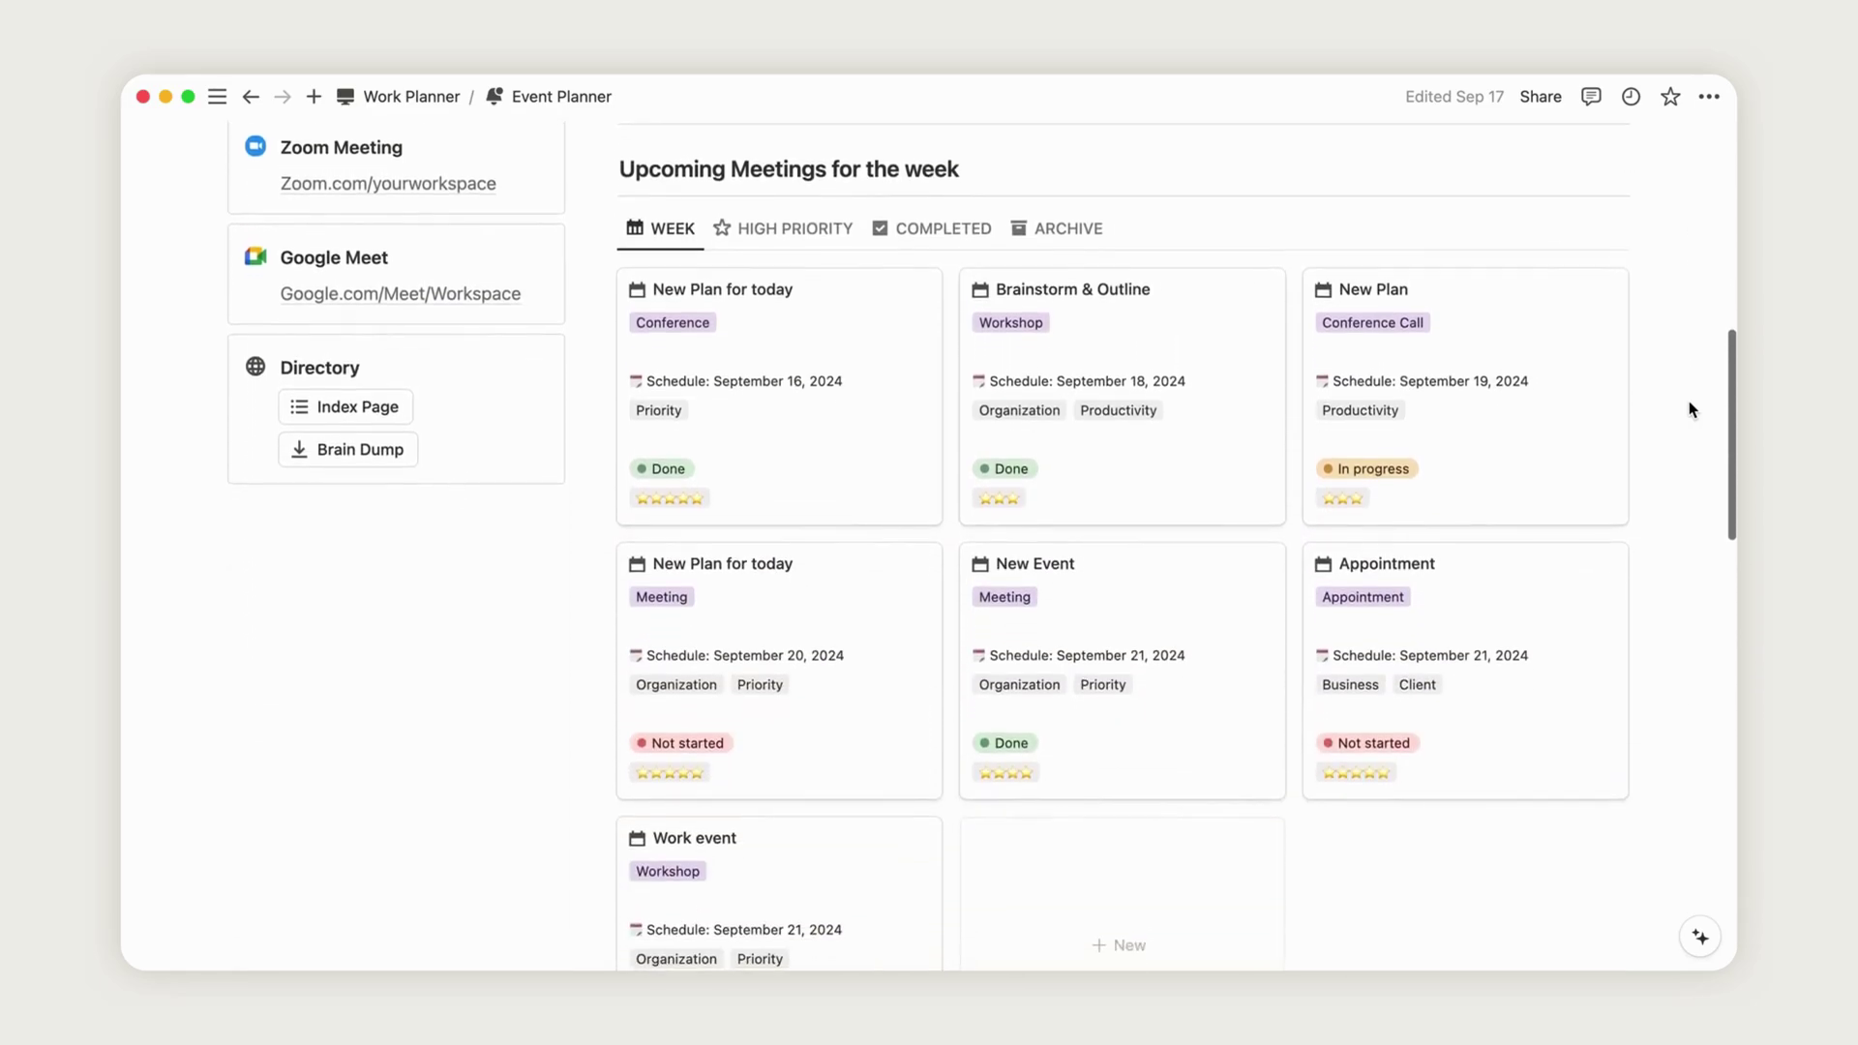
scroll(1542, 473, "down", 3)
scroll(1548, 476, "down", 10)
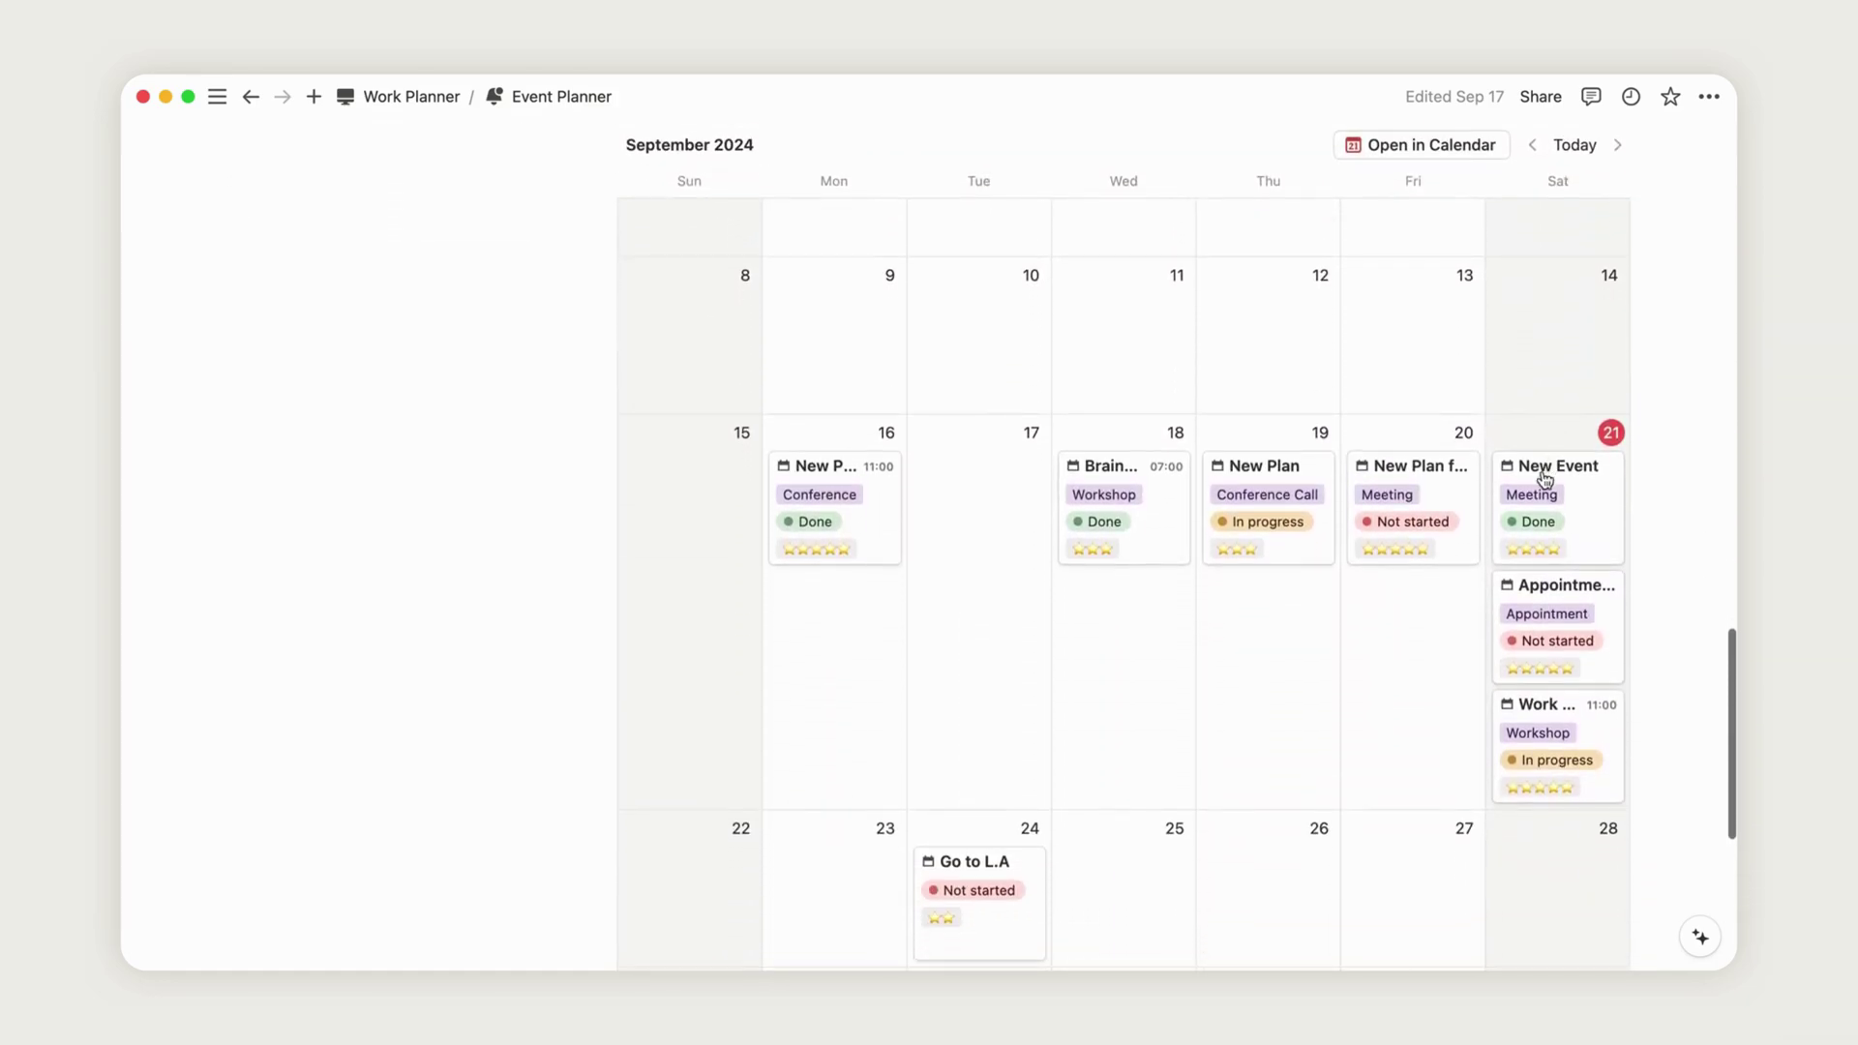
scroll(1657, 702, "down", 5)
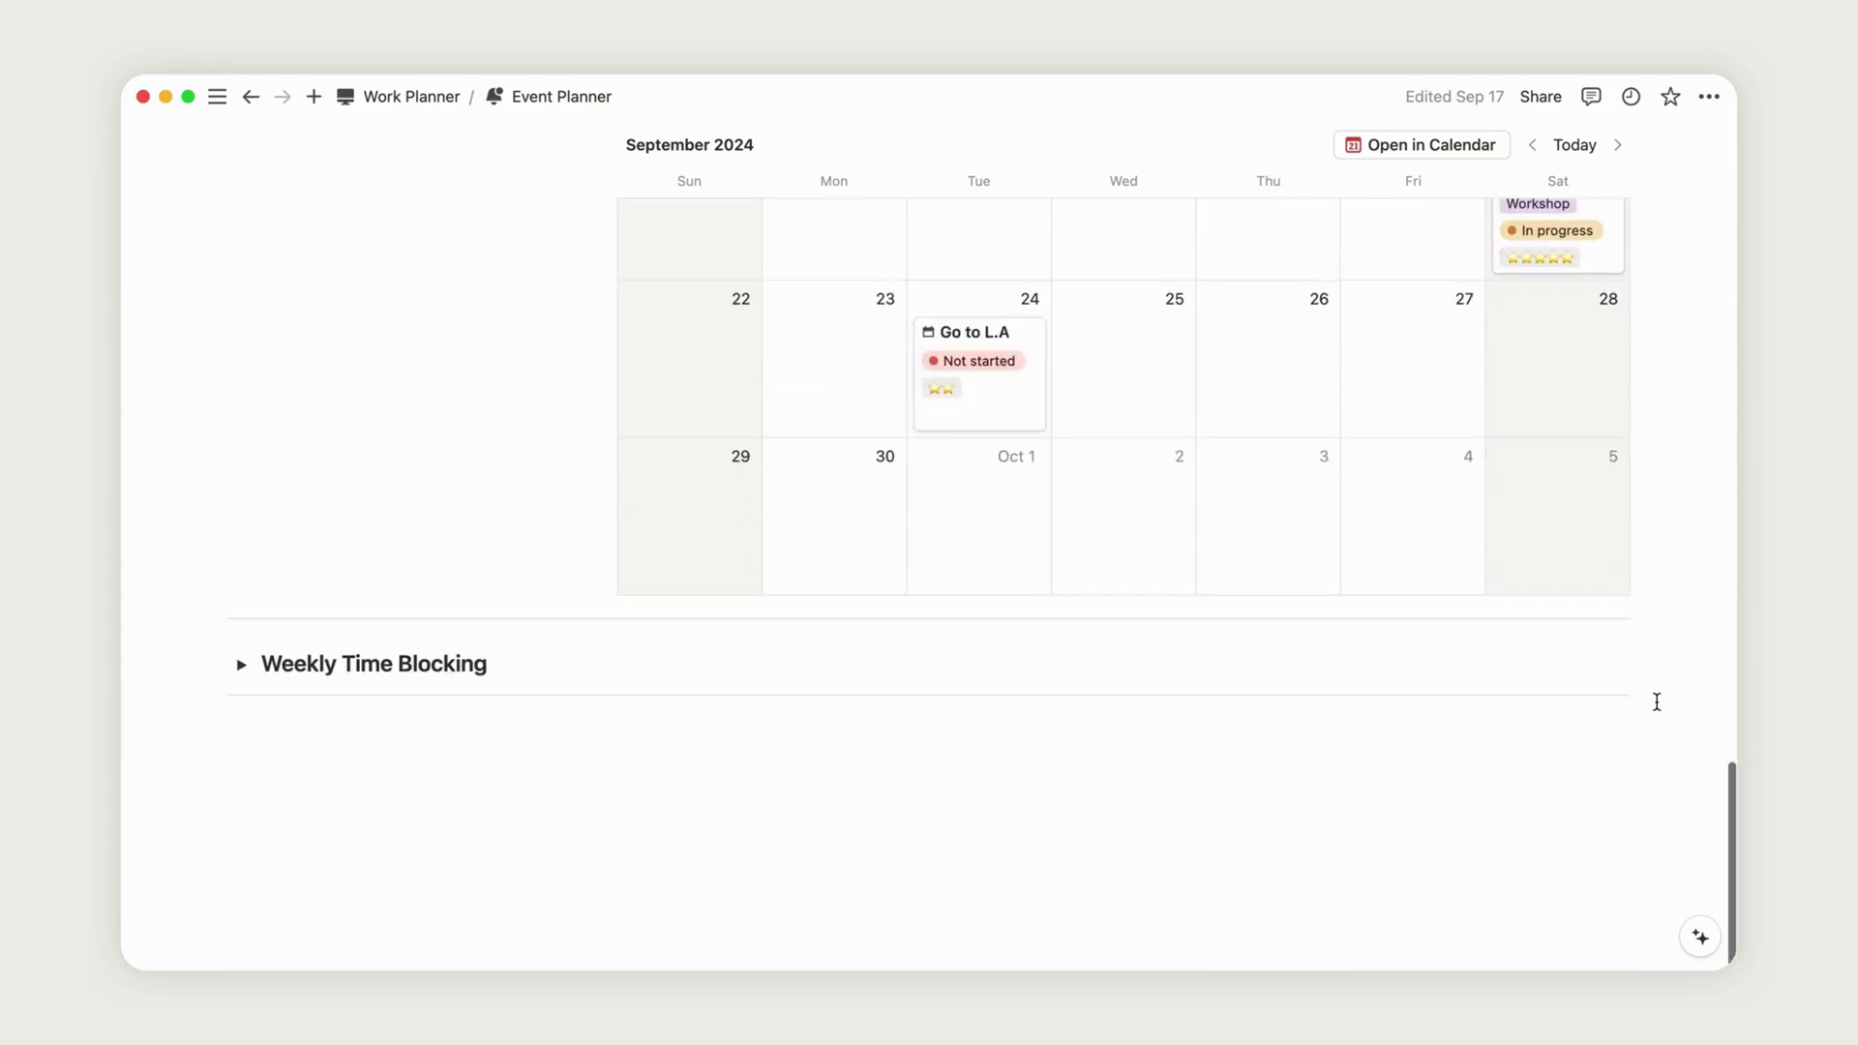
left_click(242, 668)
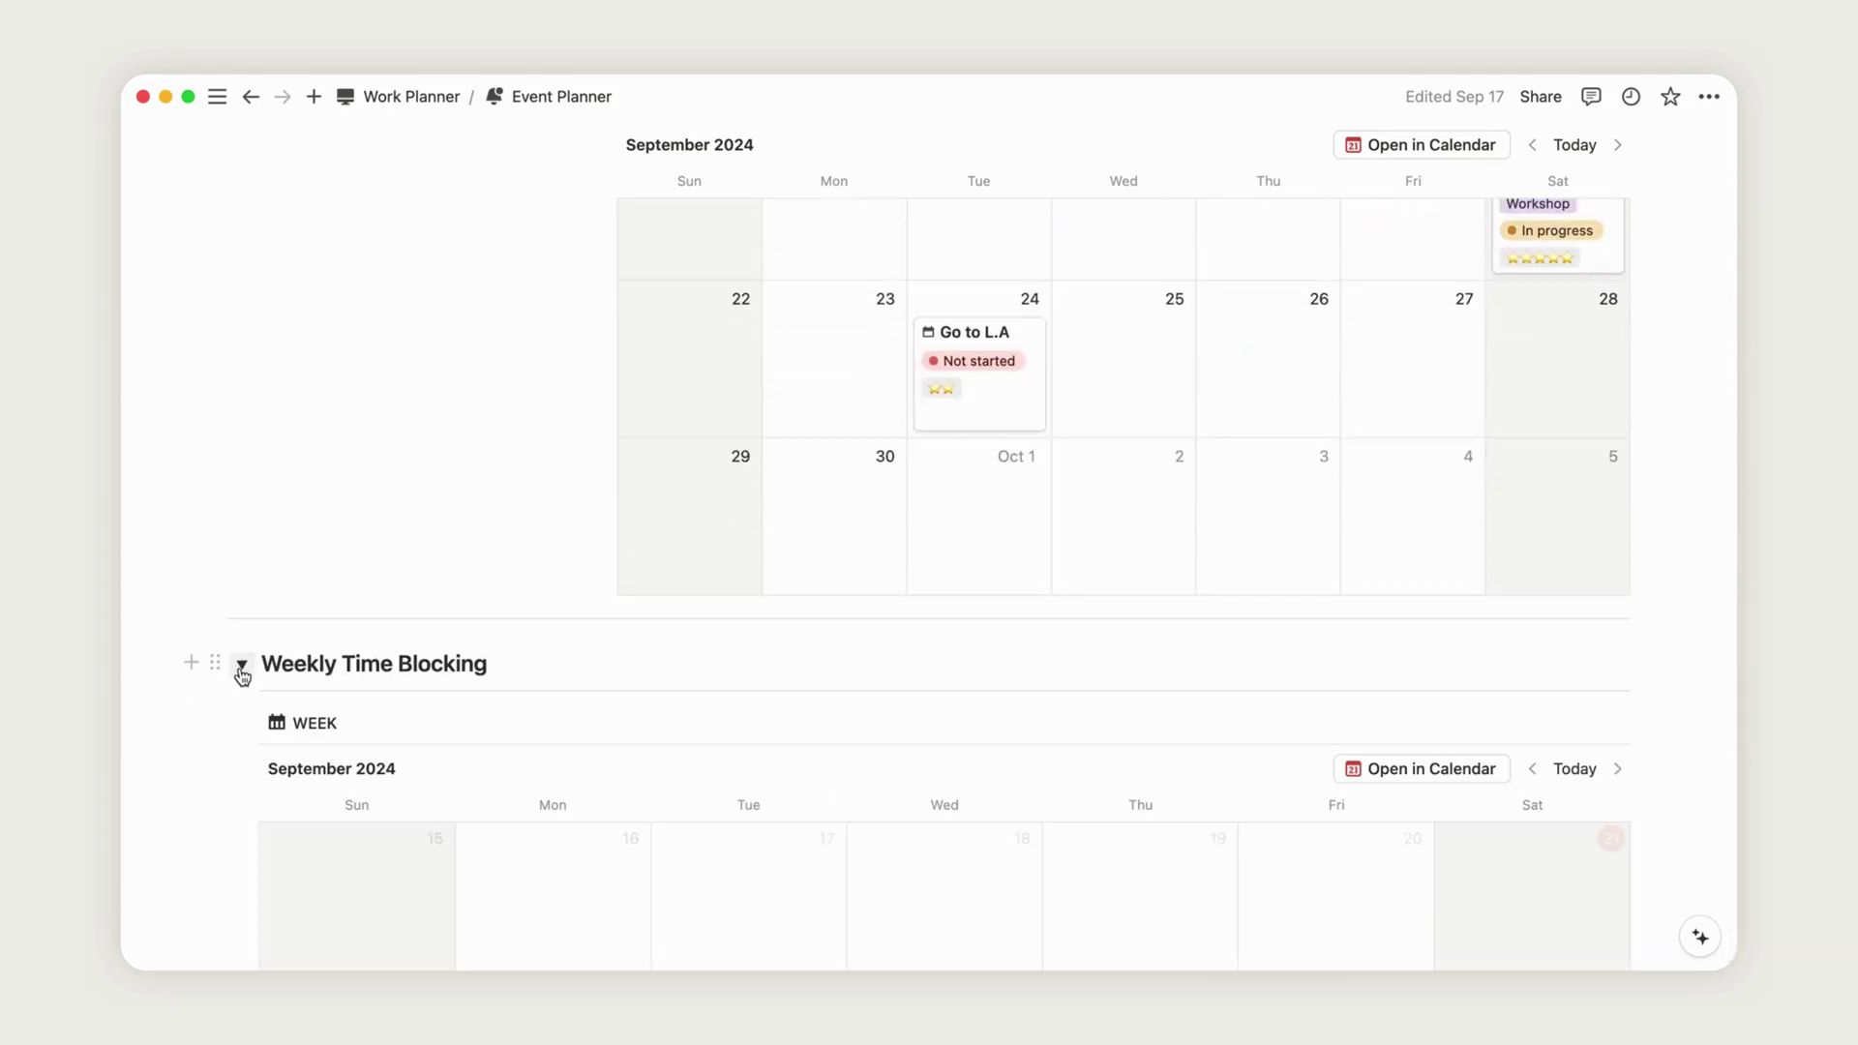
scroll(1244, 740, "down", 4)
scroll(1244, 747, "down", 3)
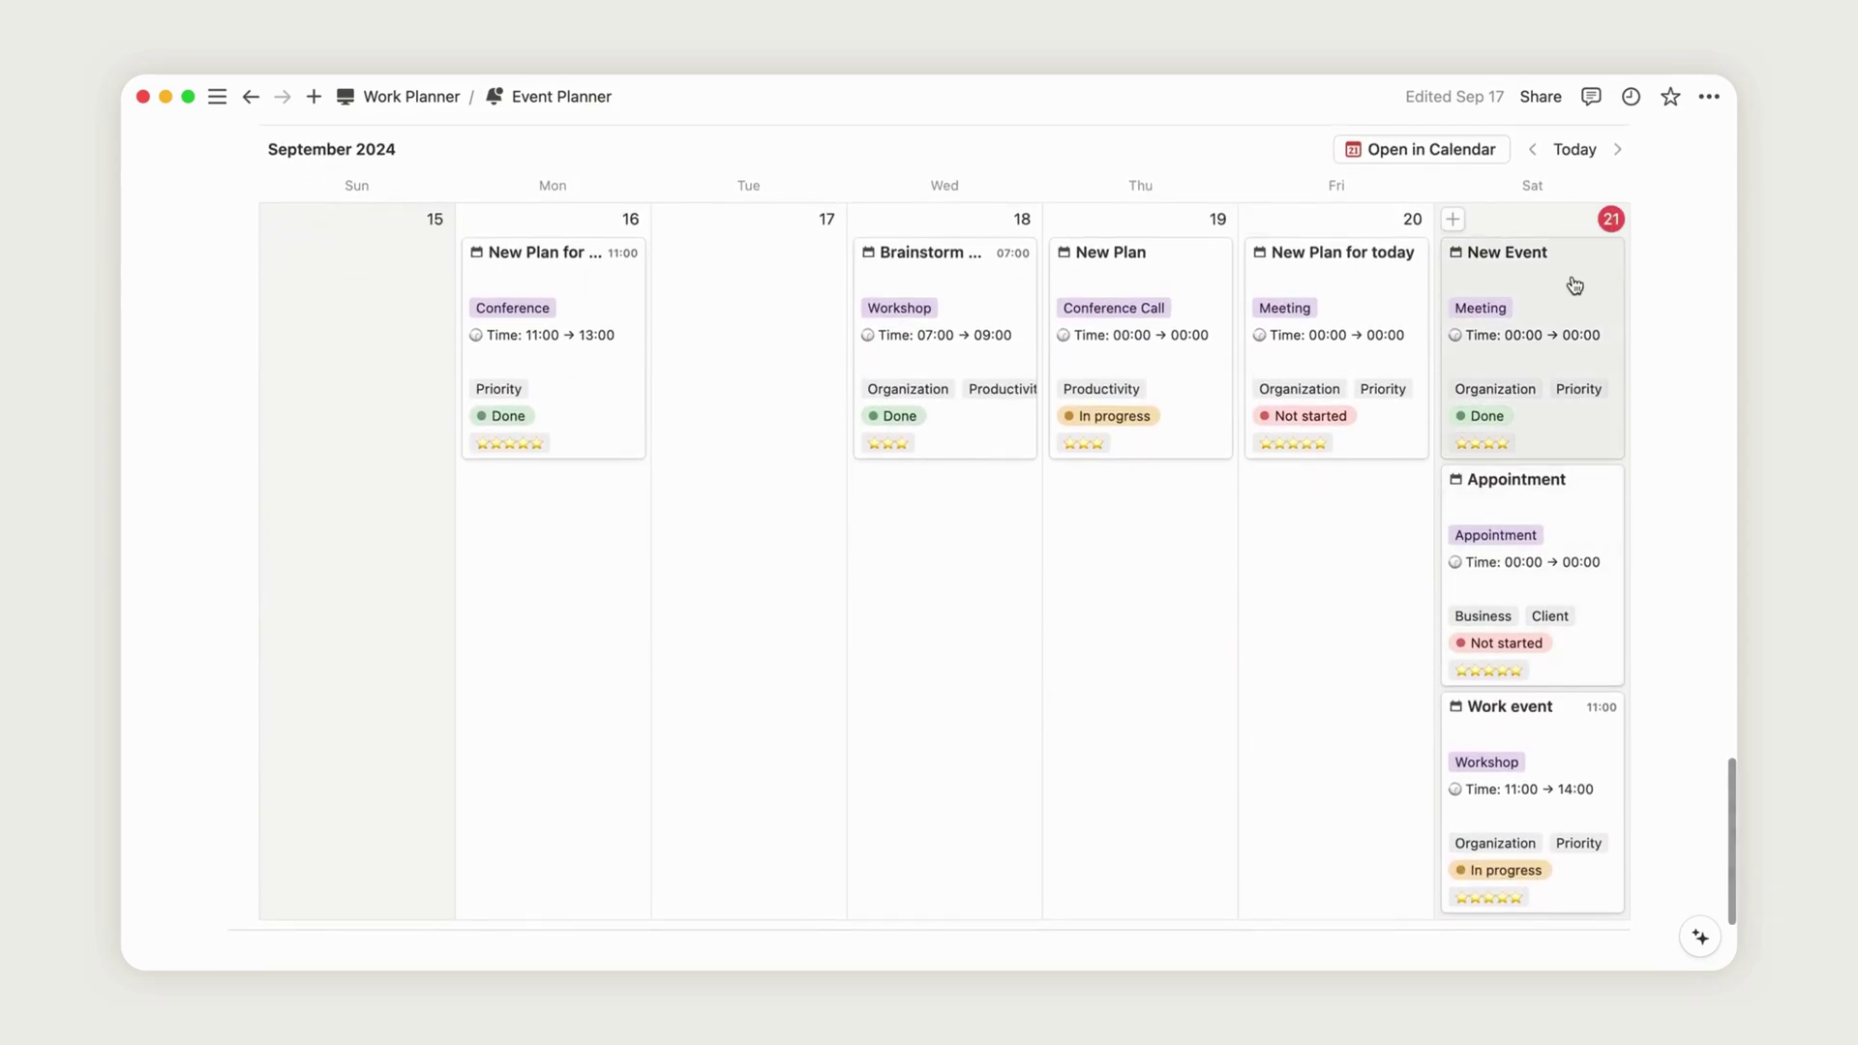
- Give New Event an end date and times, starting at 2:00 PM on September 21
left_click(1532, 281)
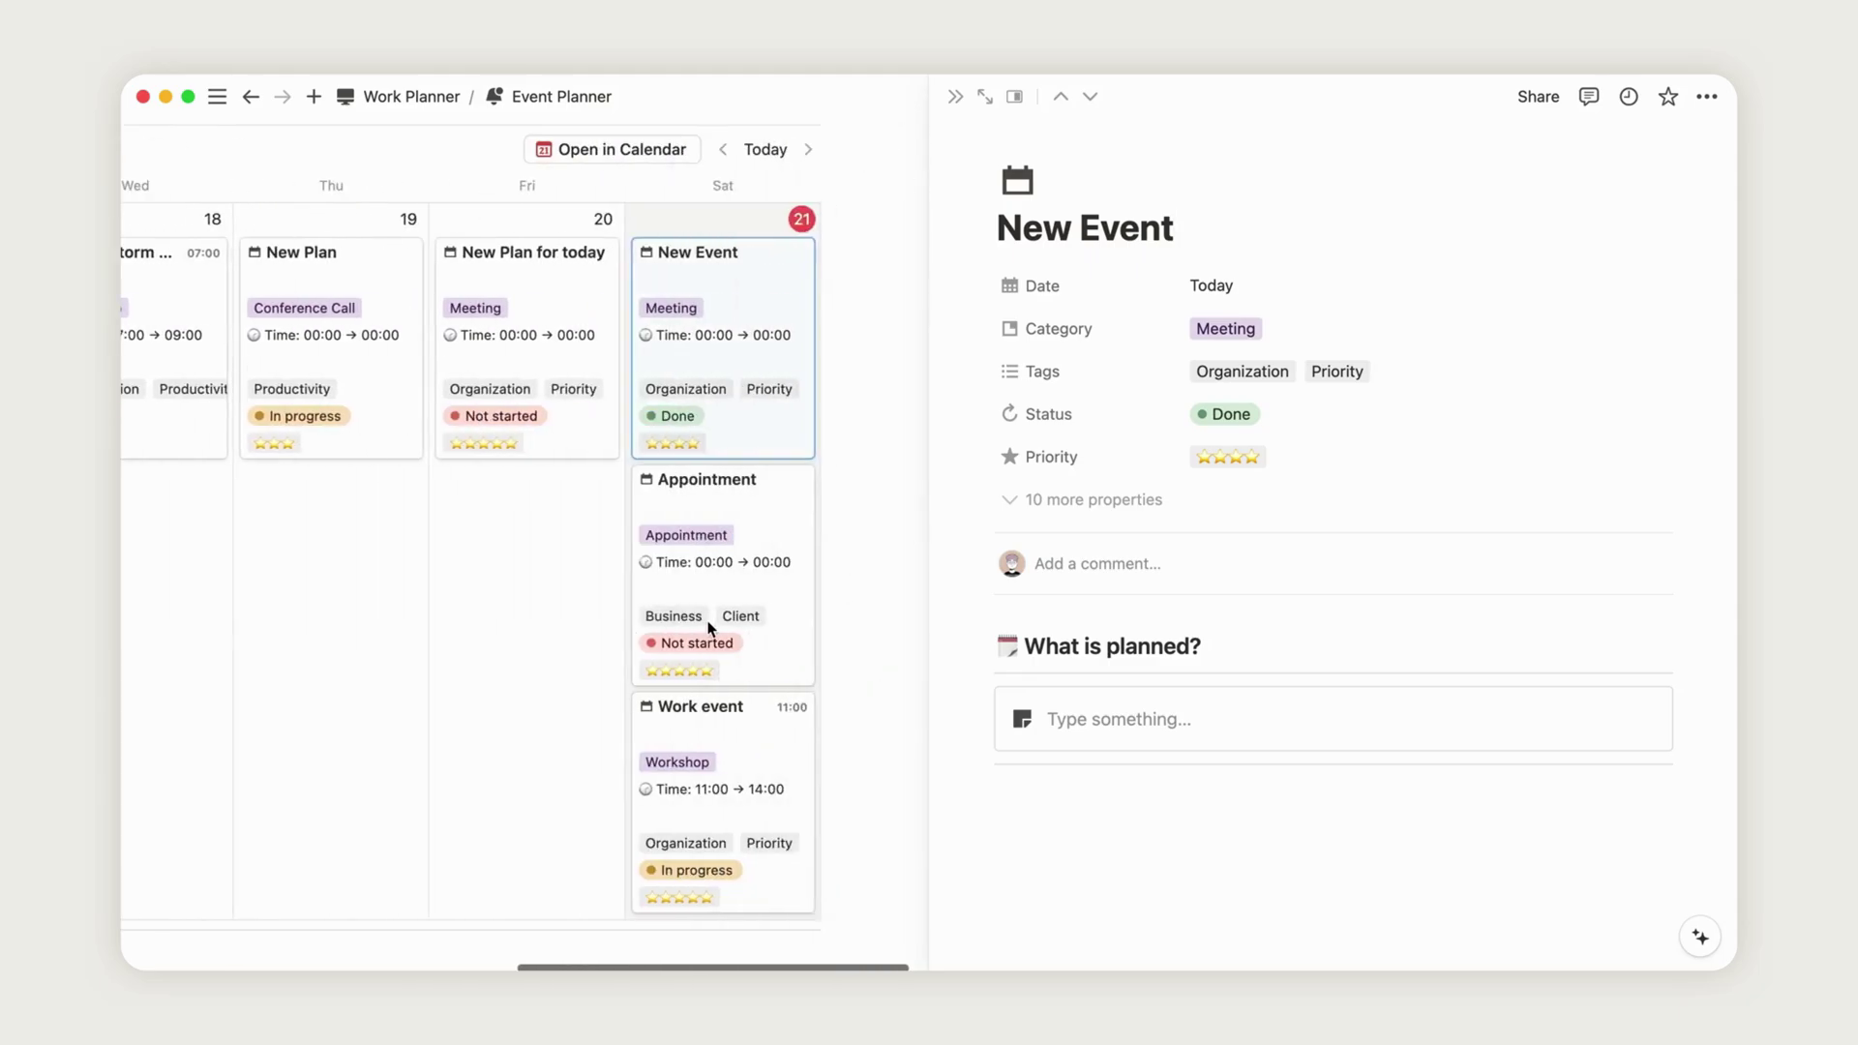
left_click(1347, 286)
left_click(1449, 727)
left_click(1449, 759)
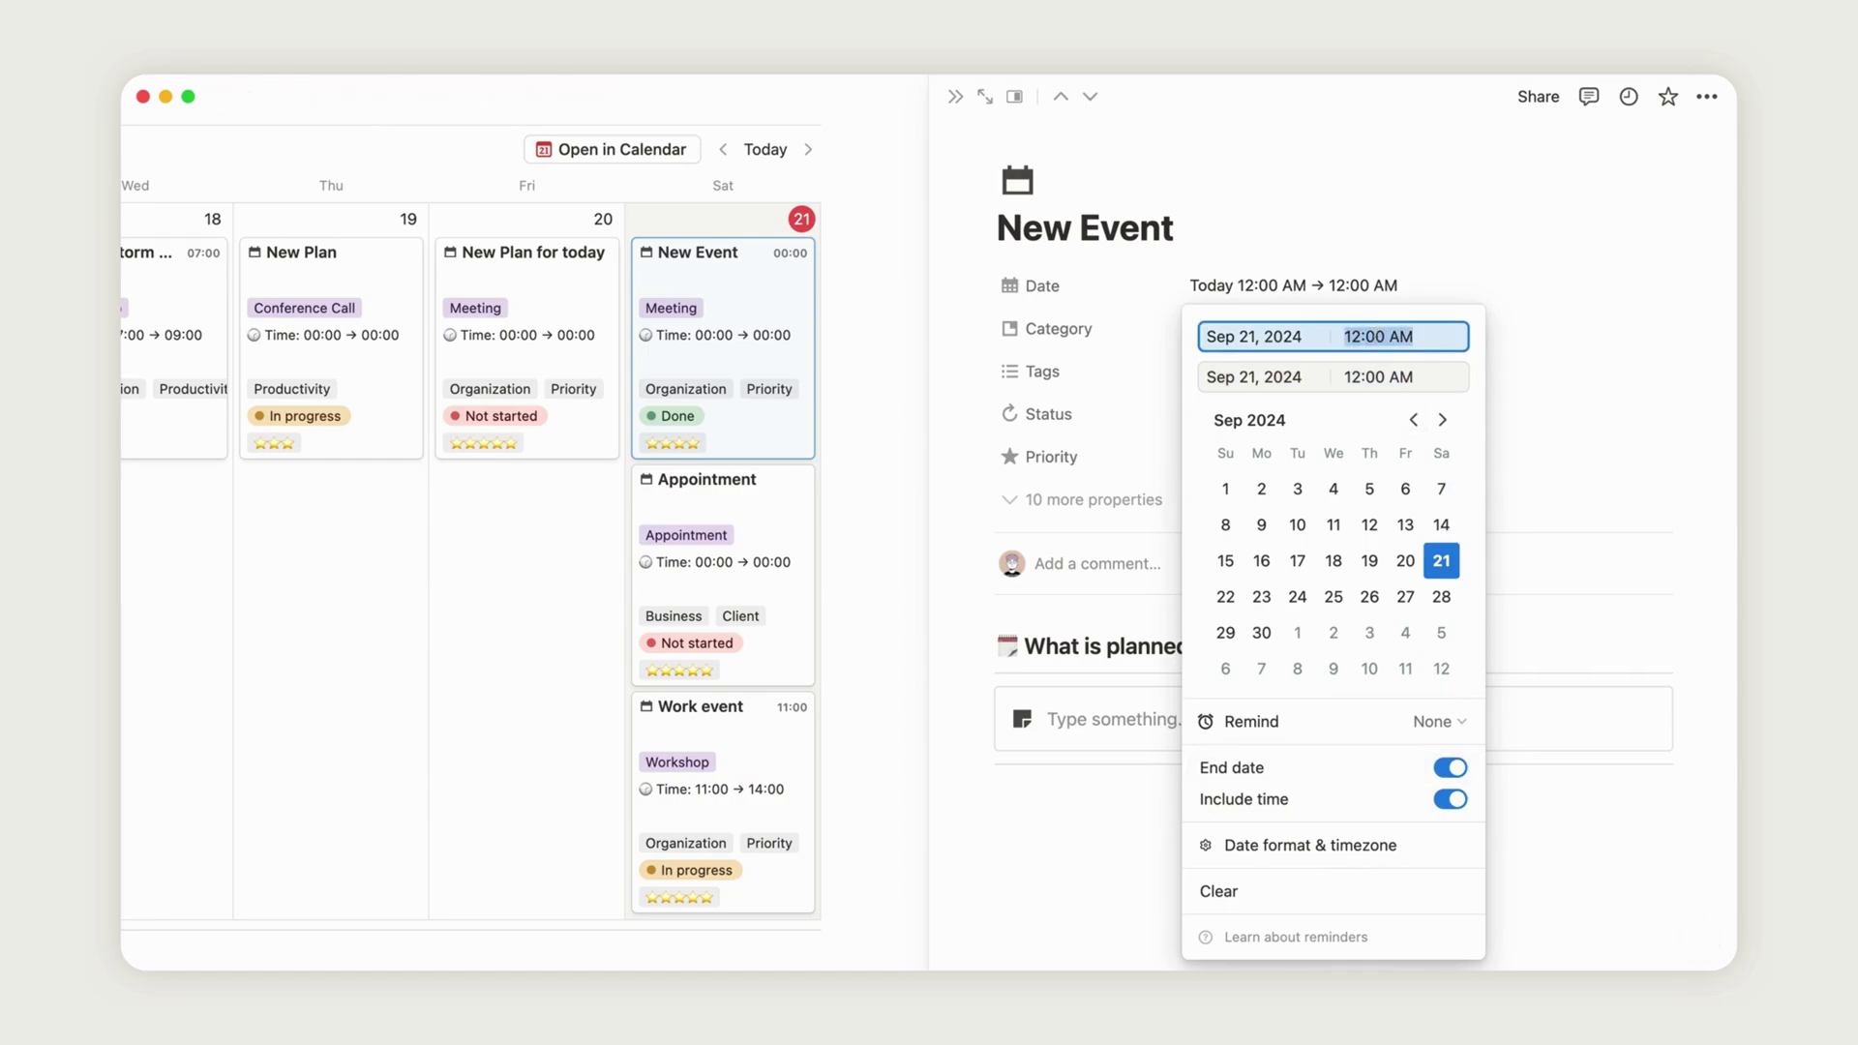
left_click(1367, 378)
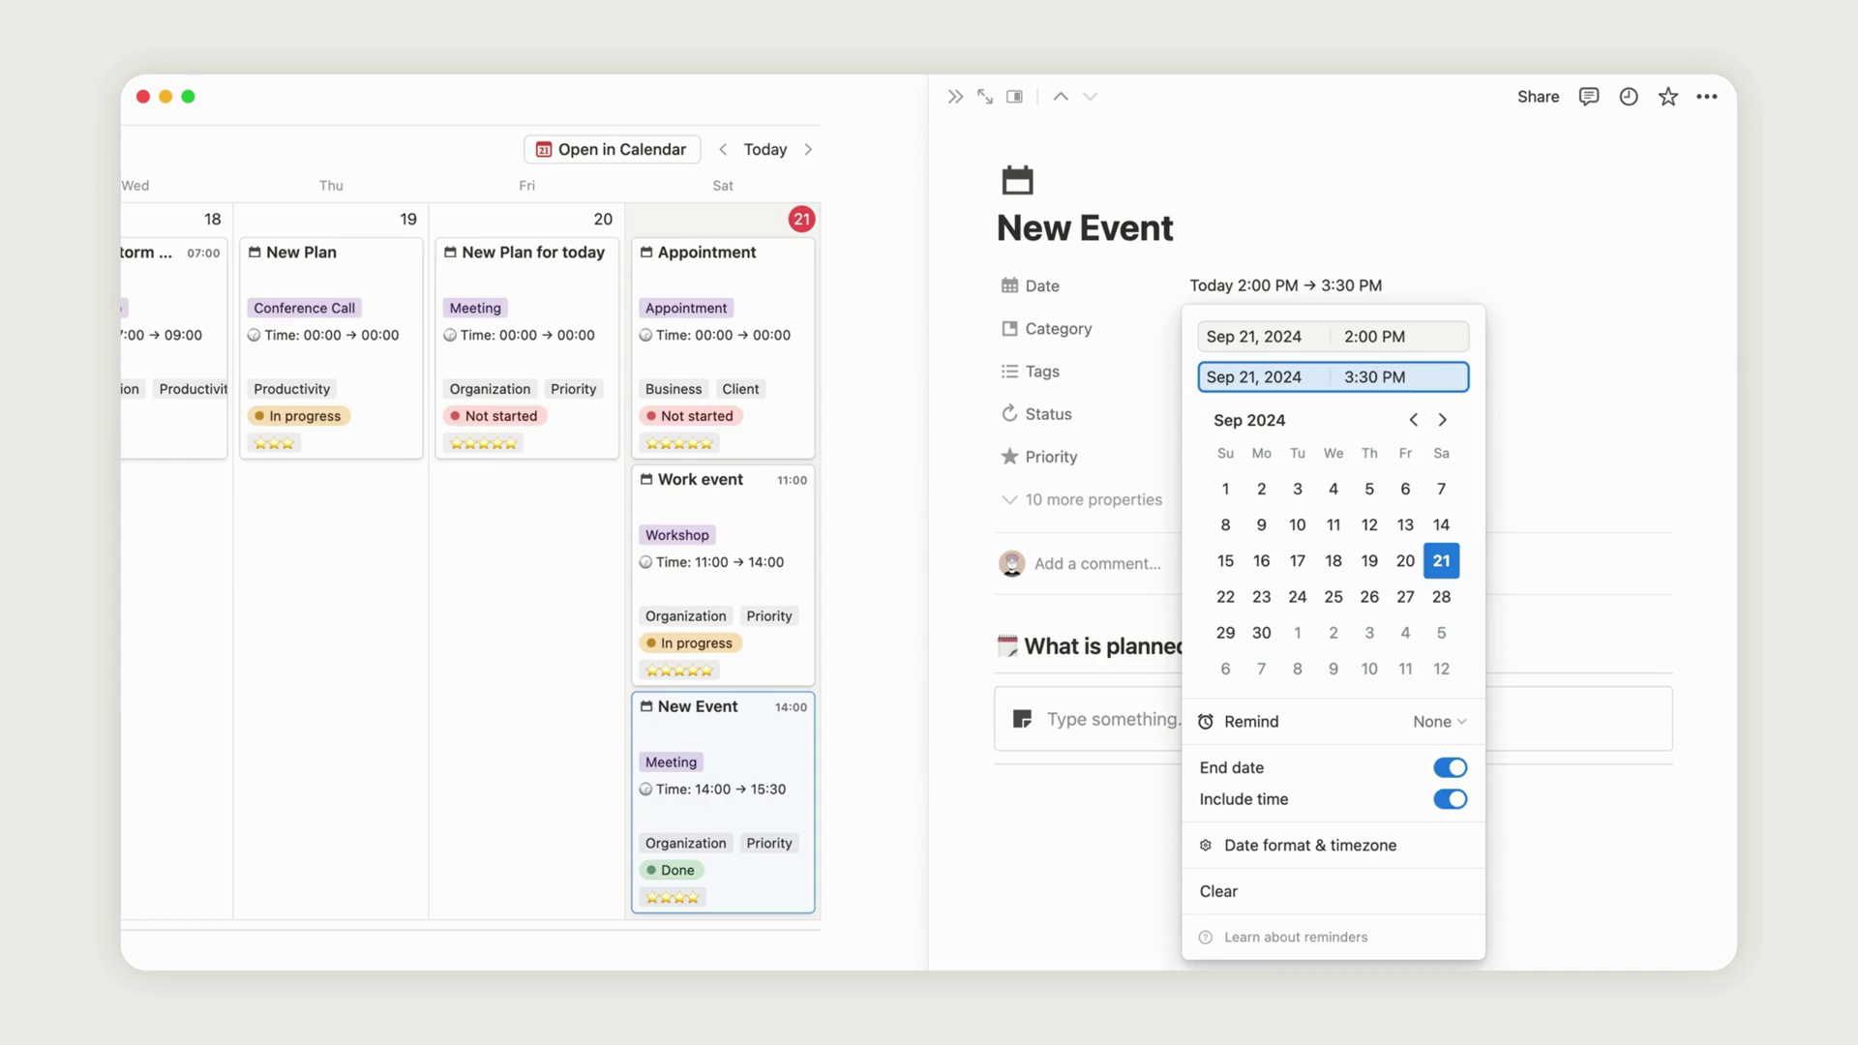
- Add a 30-minutes-before reminder to New Event and return to the weekly calendar
left_click(1433, 720)
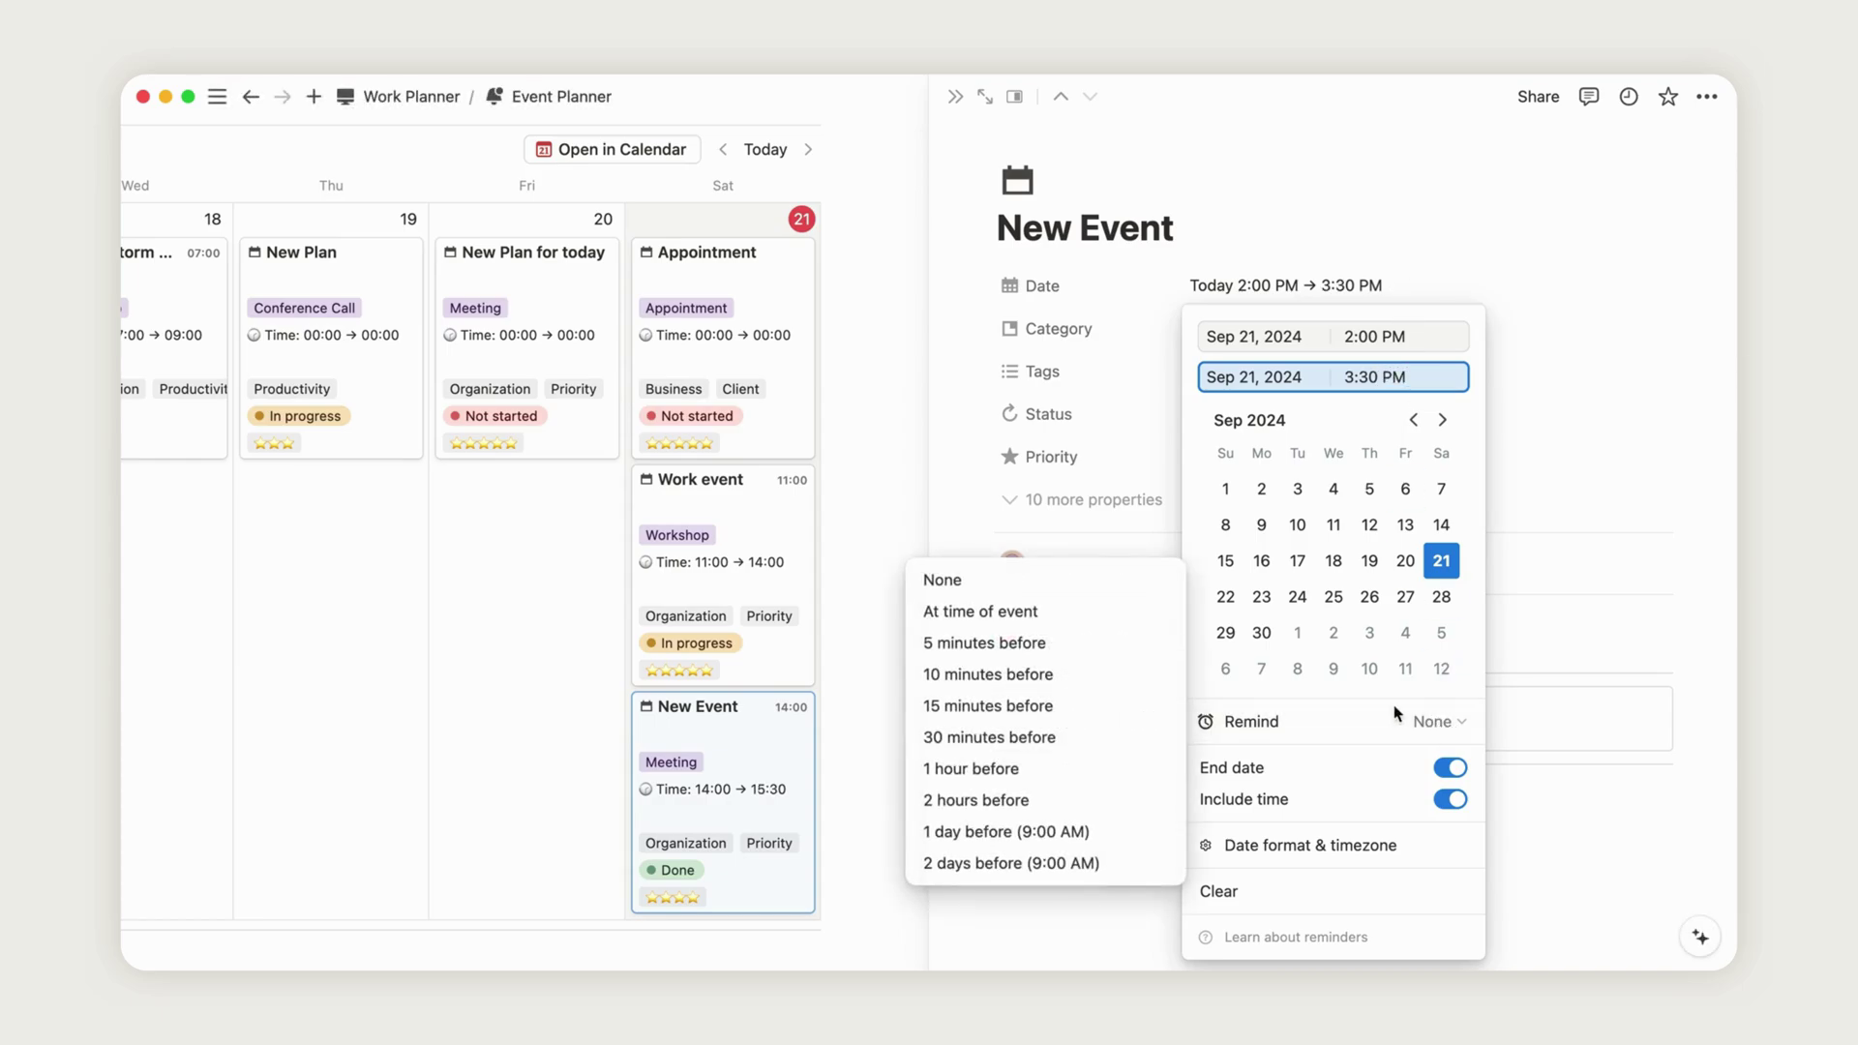
left_click(1041, 735)
left_click(1622, 605)
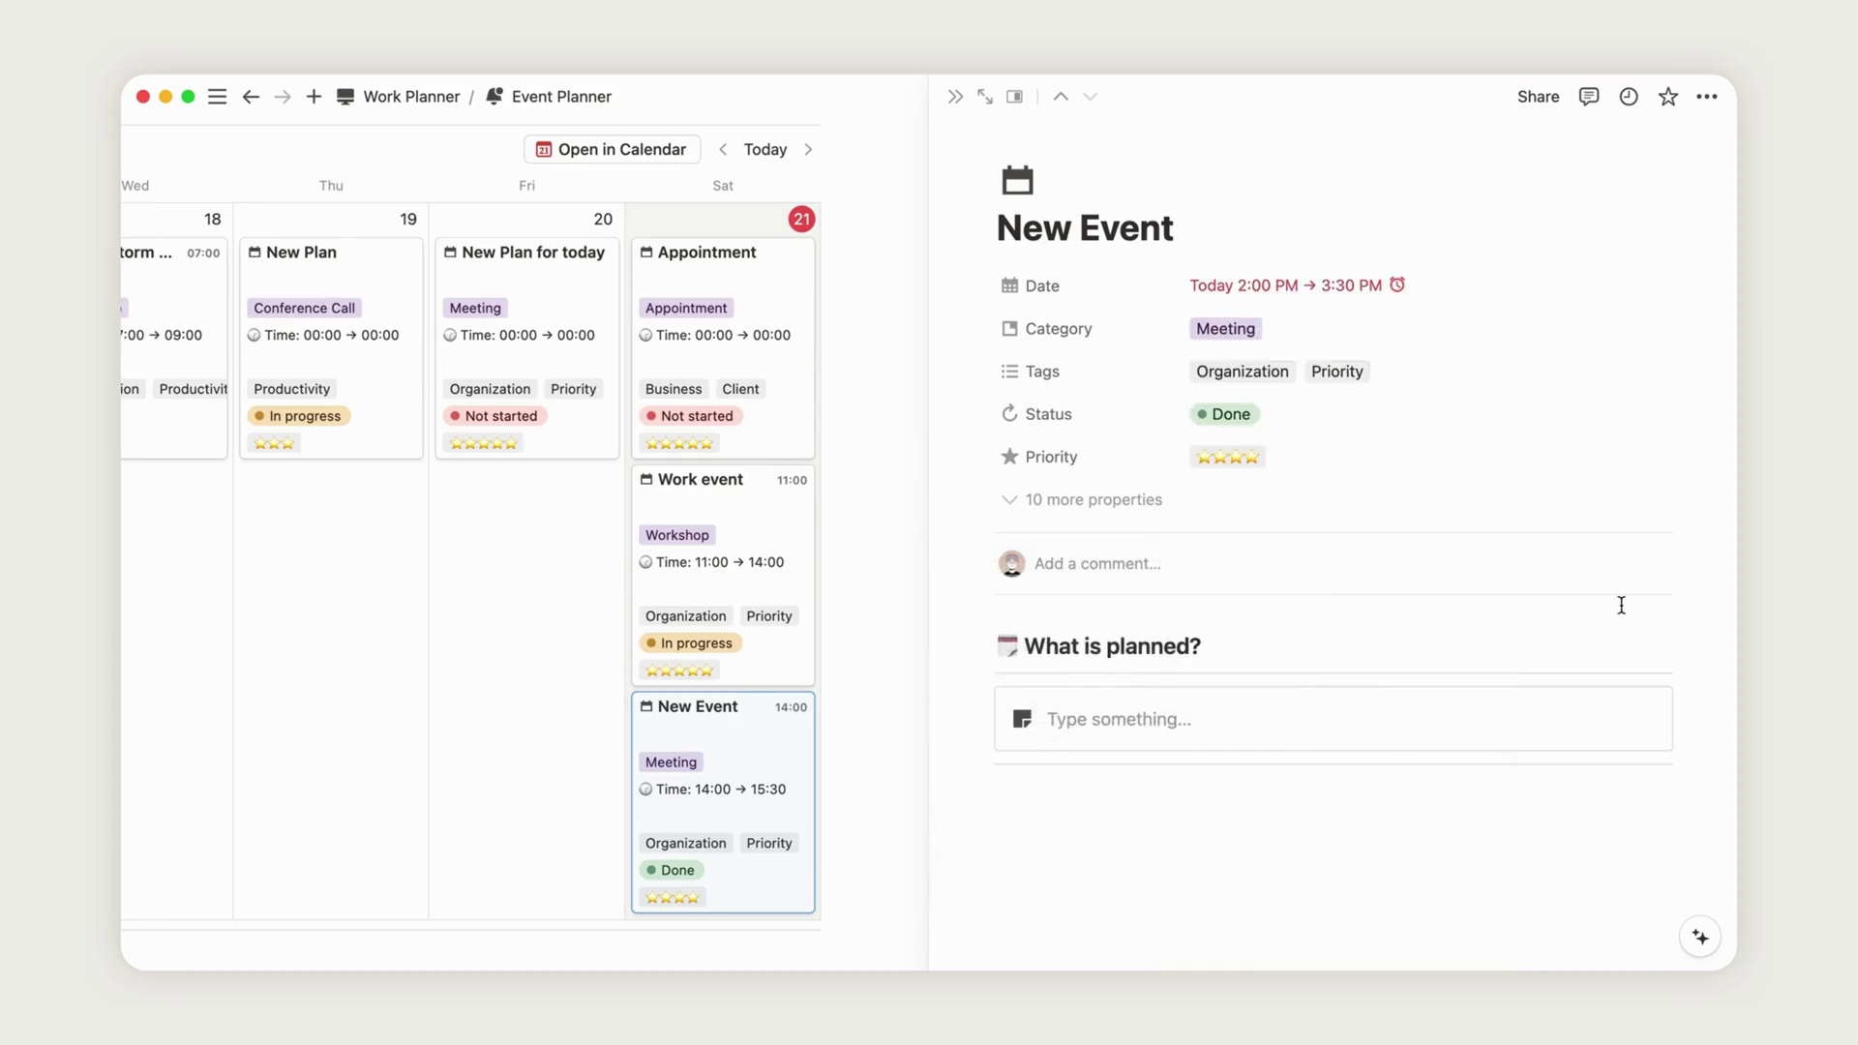
left_click(955, 101)
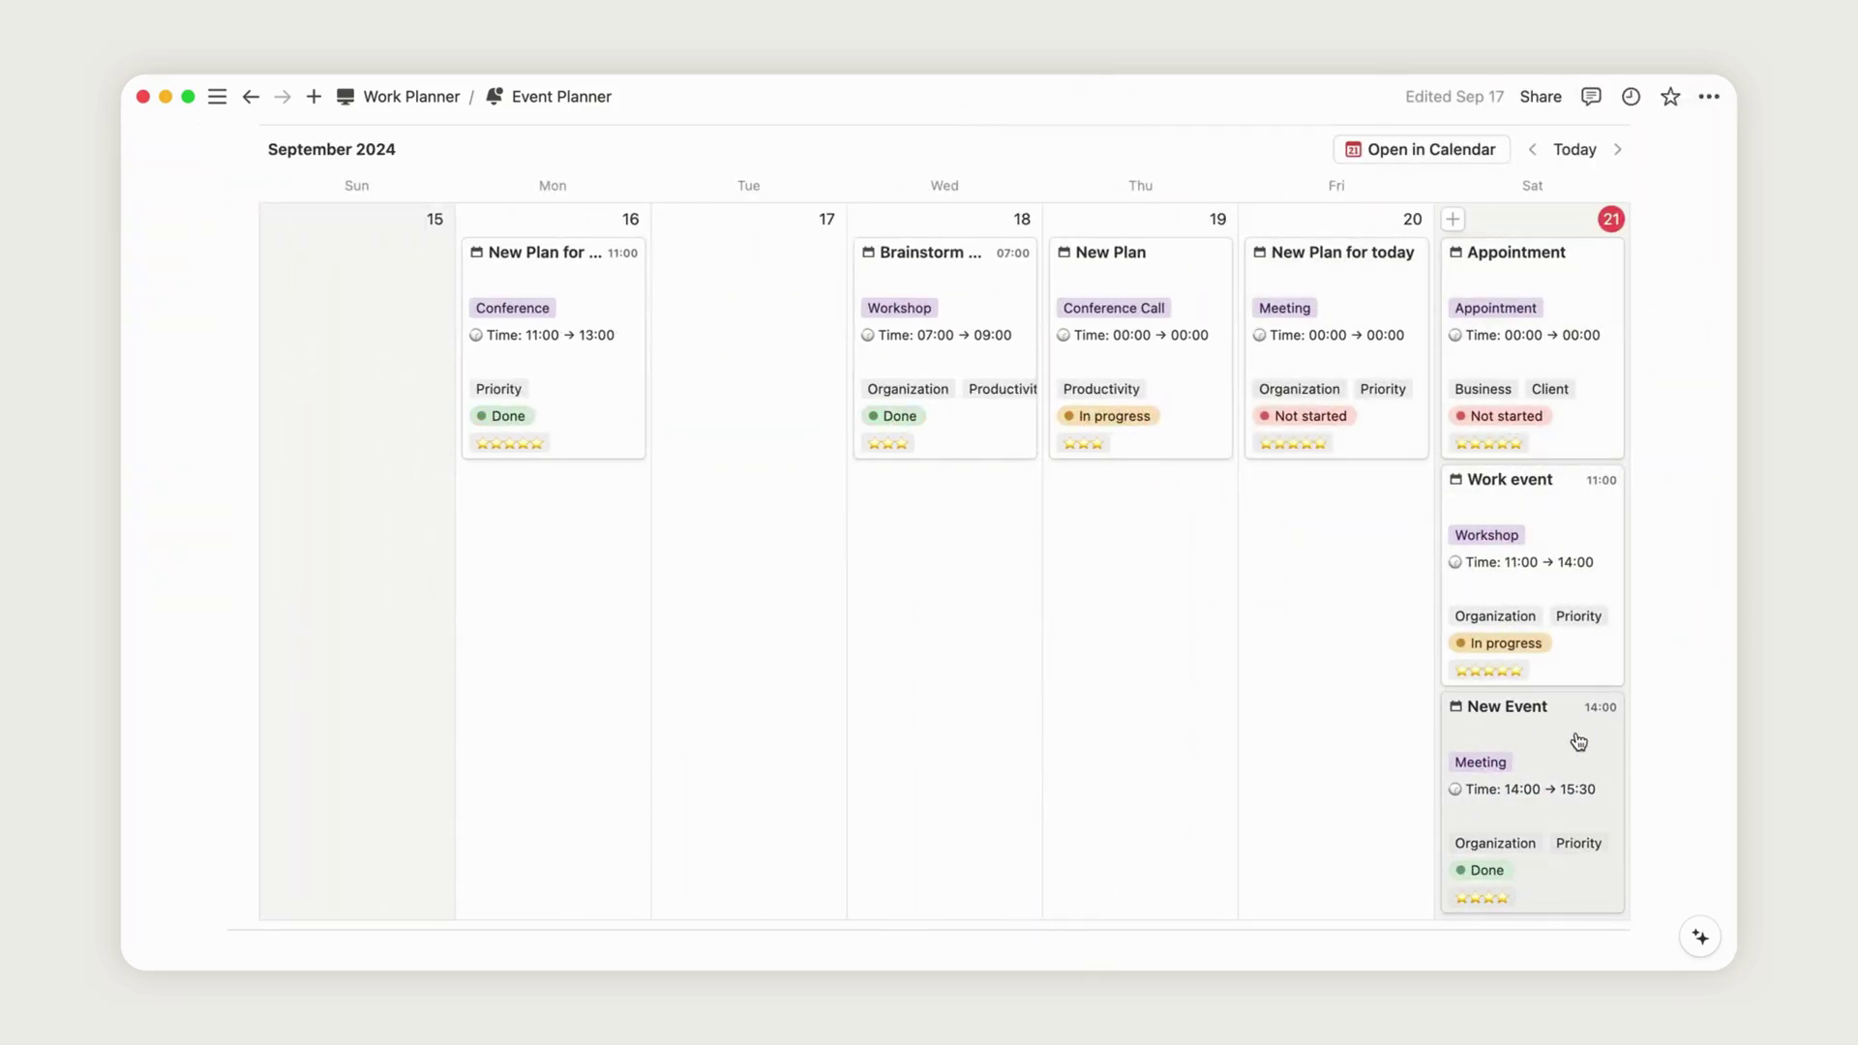
- Create a new Mood for Today entry from the 'Today, I feel happy!' template
scroll(1708, 674, "up", 15)
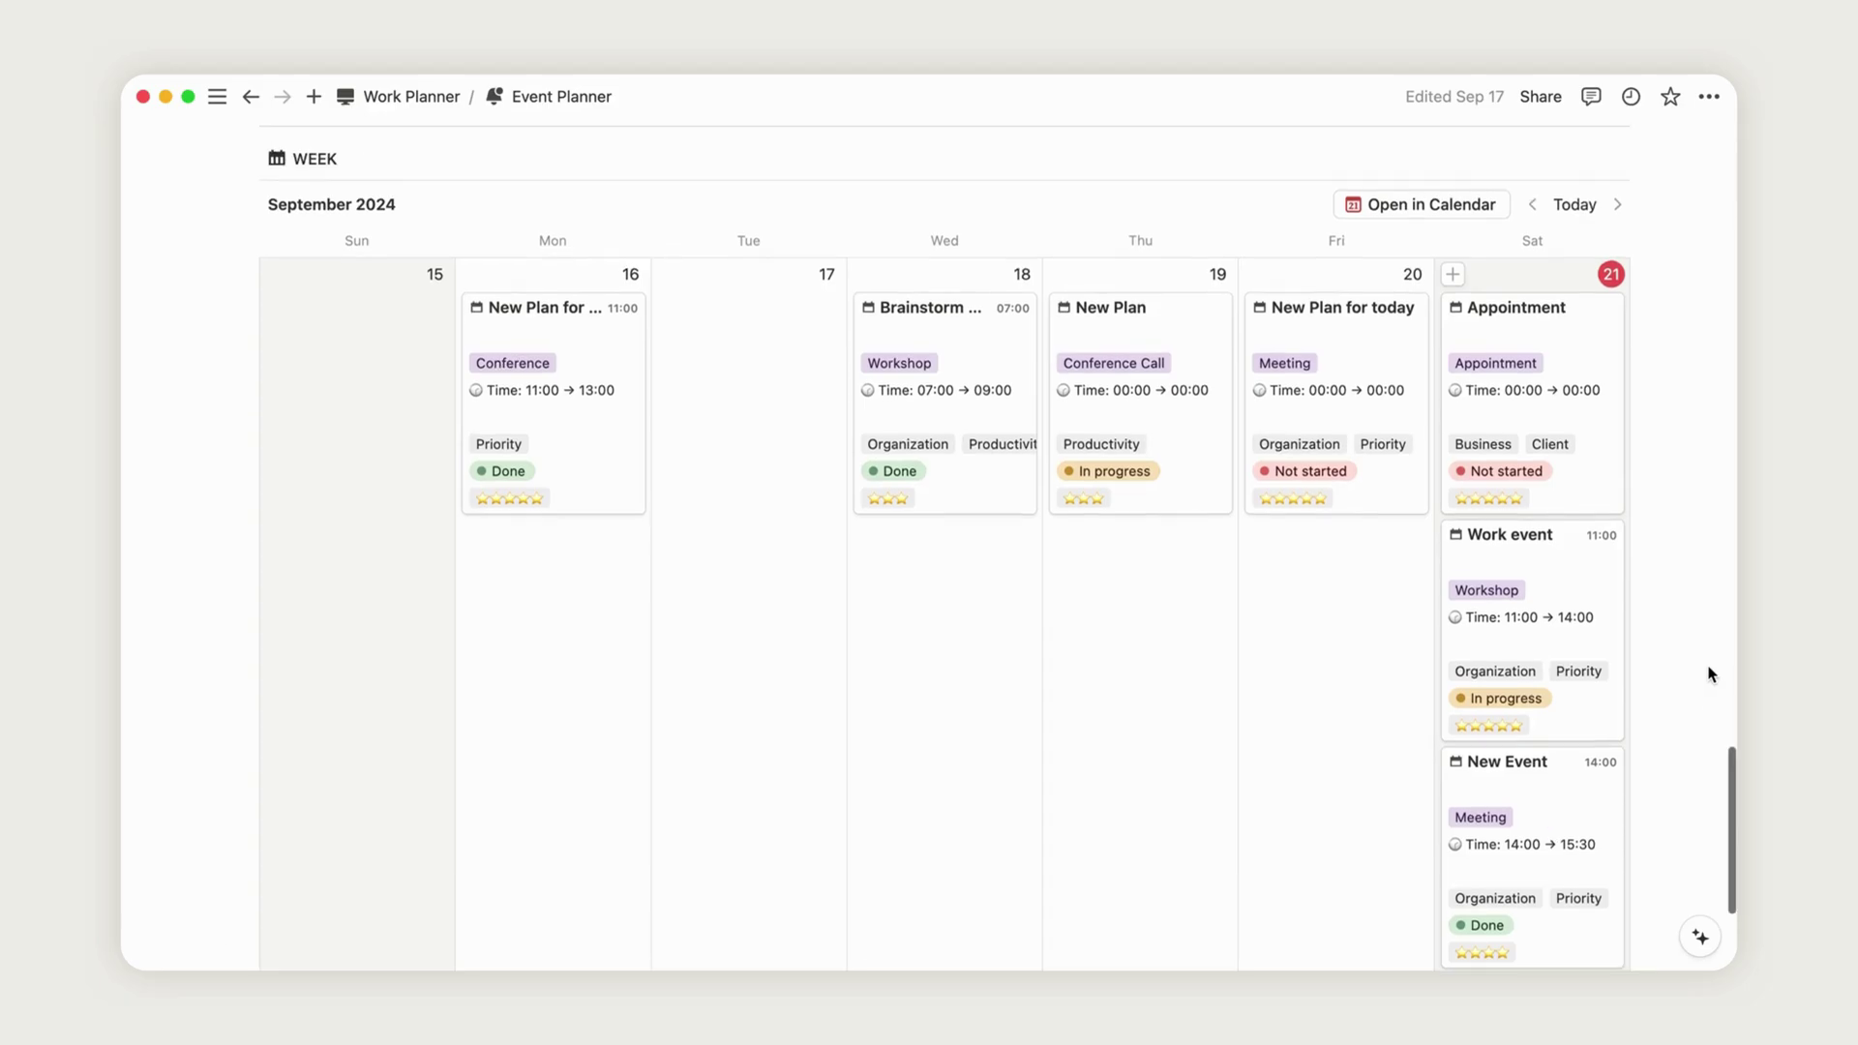
scroll(1707, 674, "up", 15)
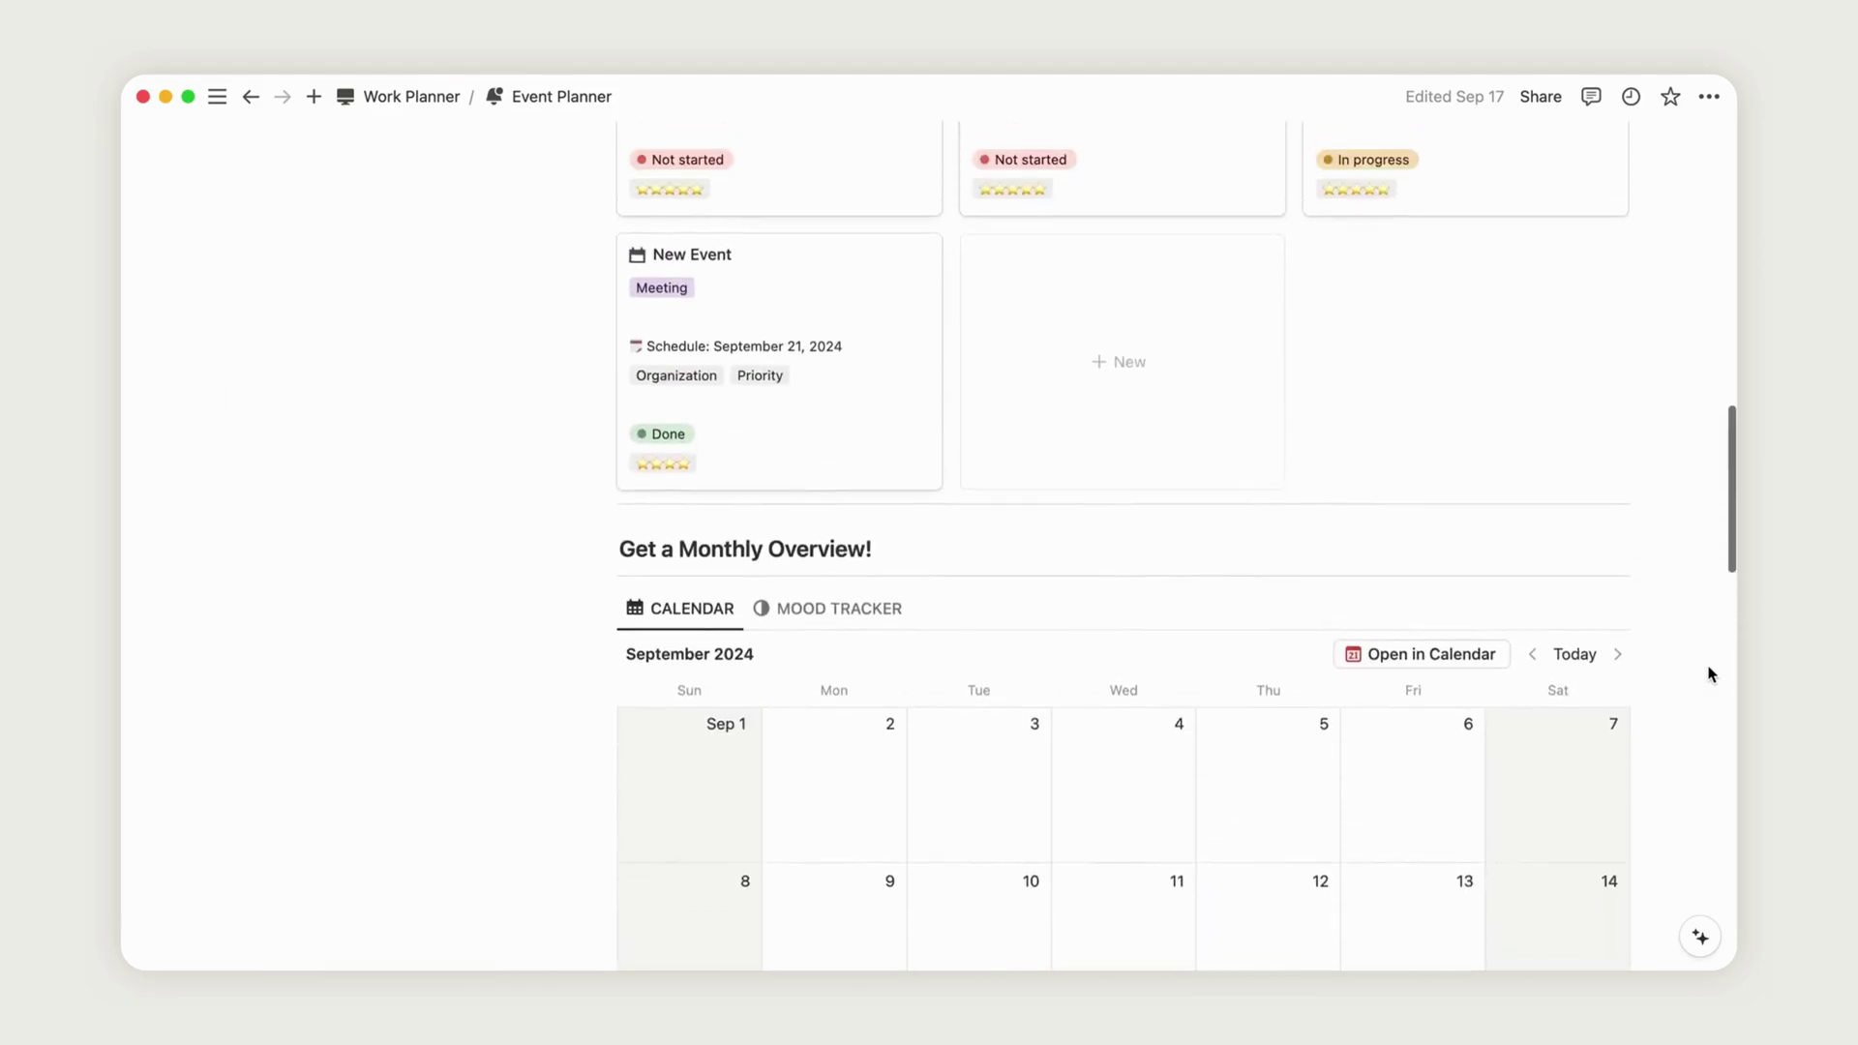
scroll(1708, 675, "up", 3)
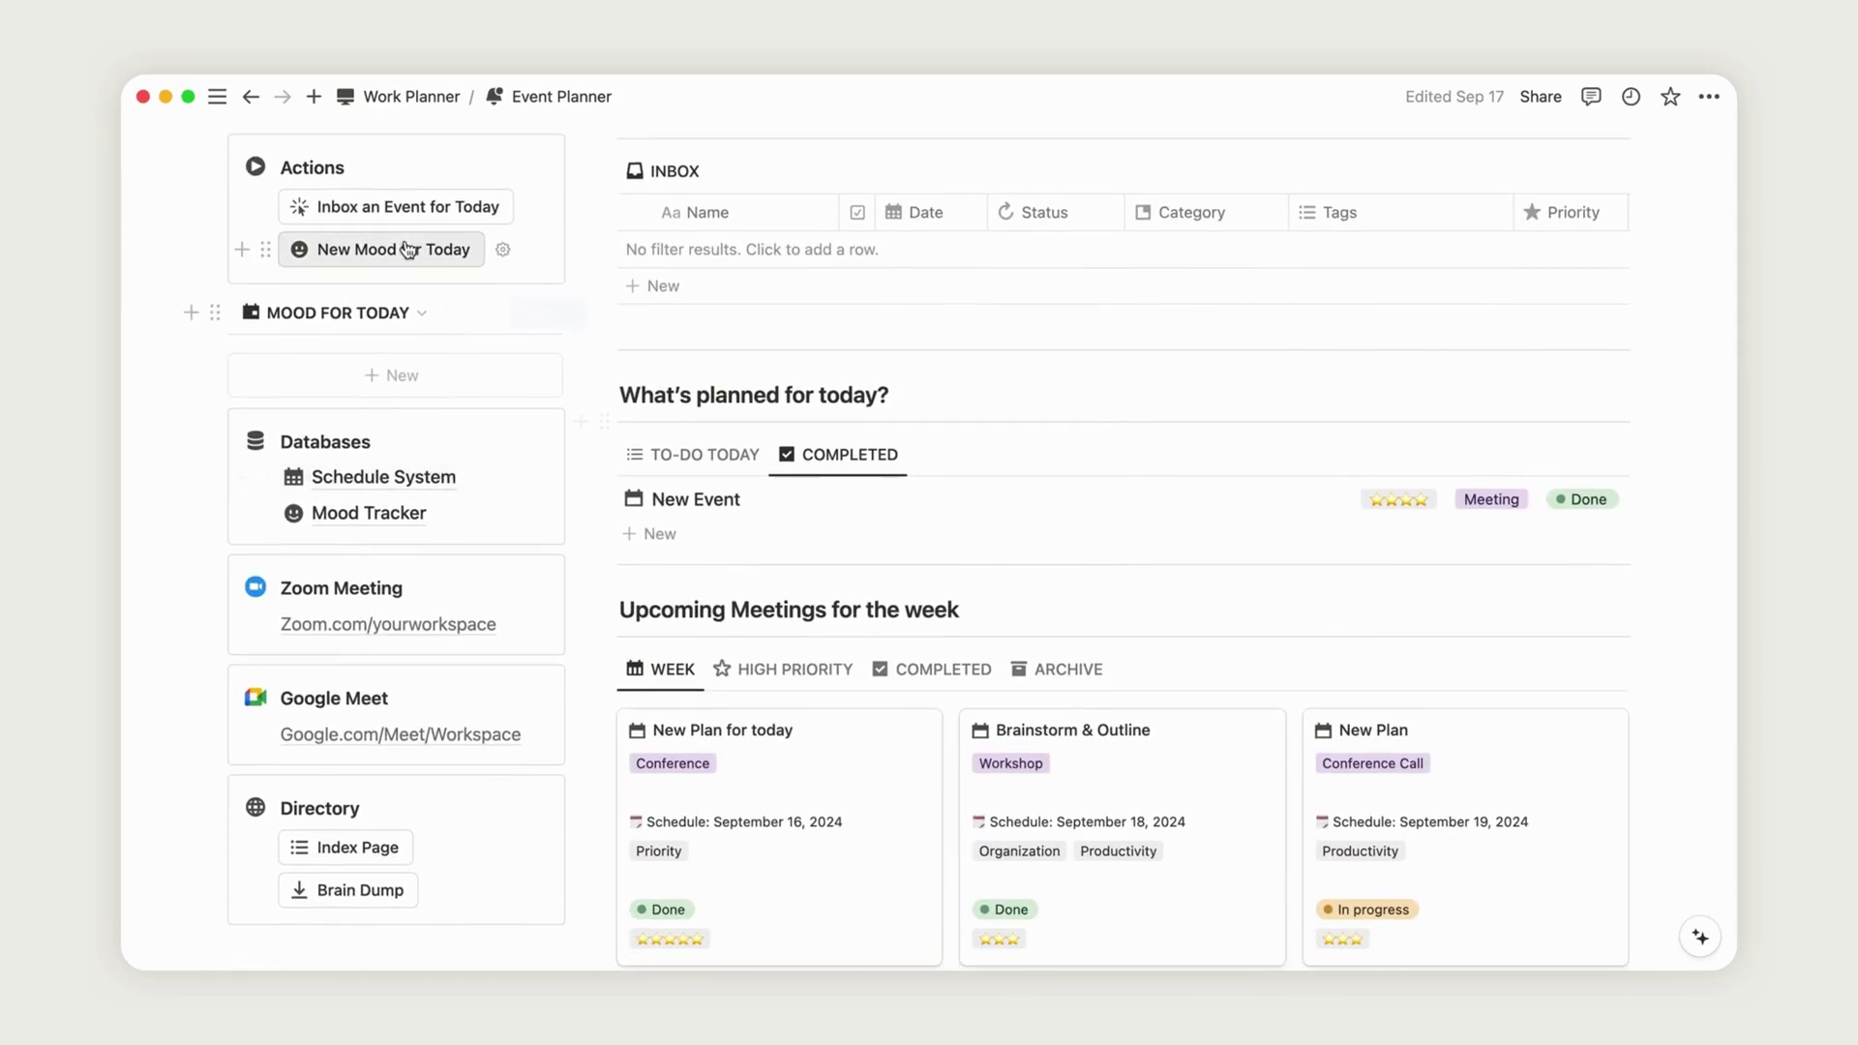
left_click(410, 254)
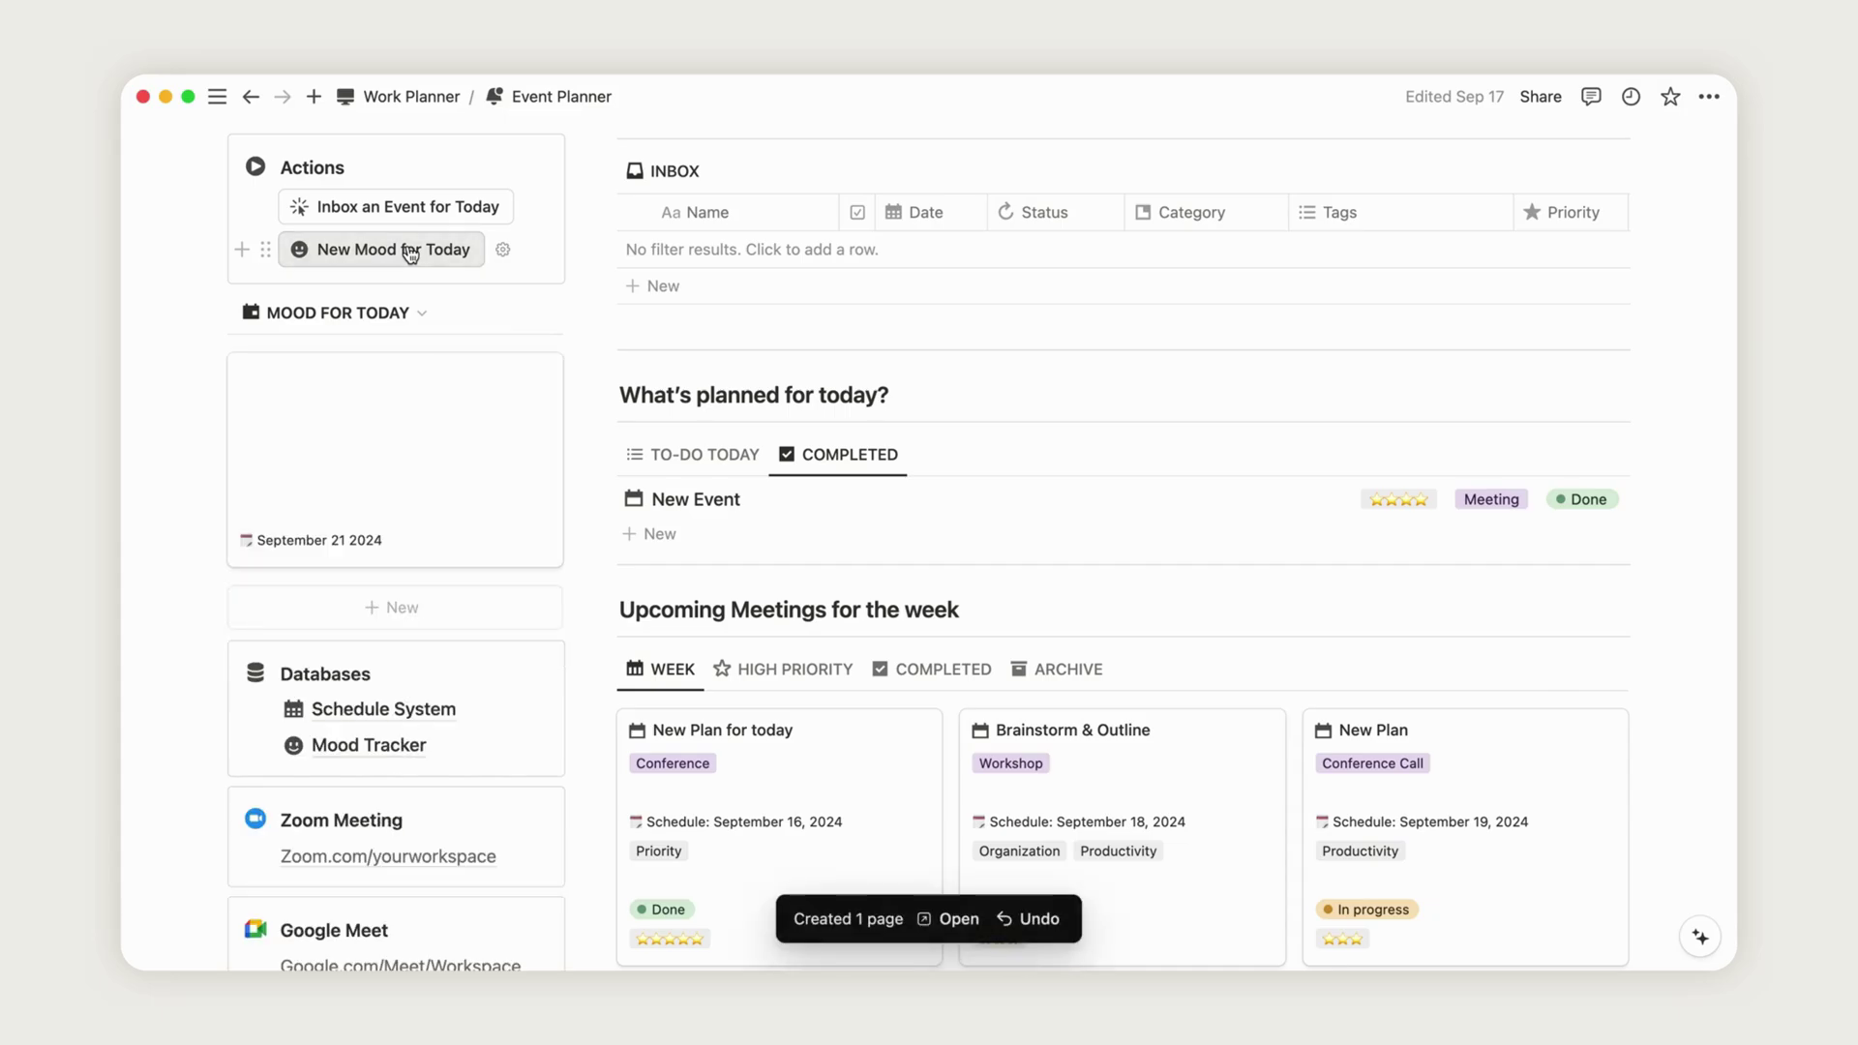
left_click(409, 472)
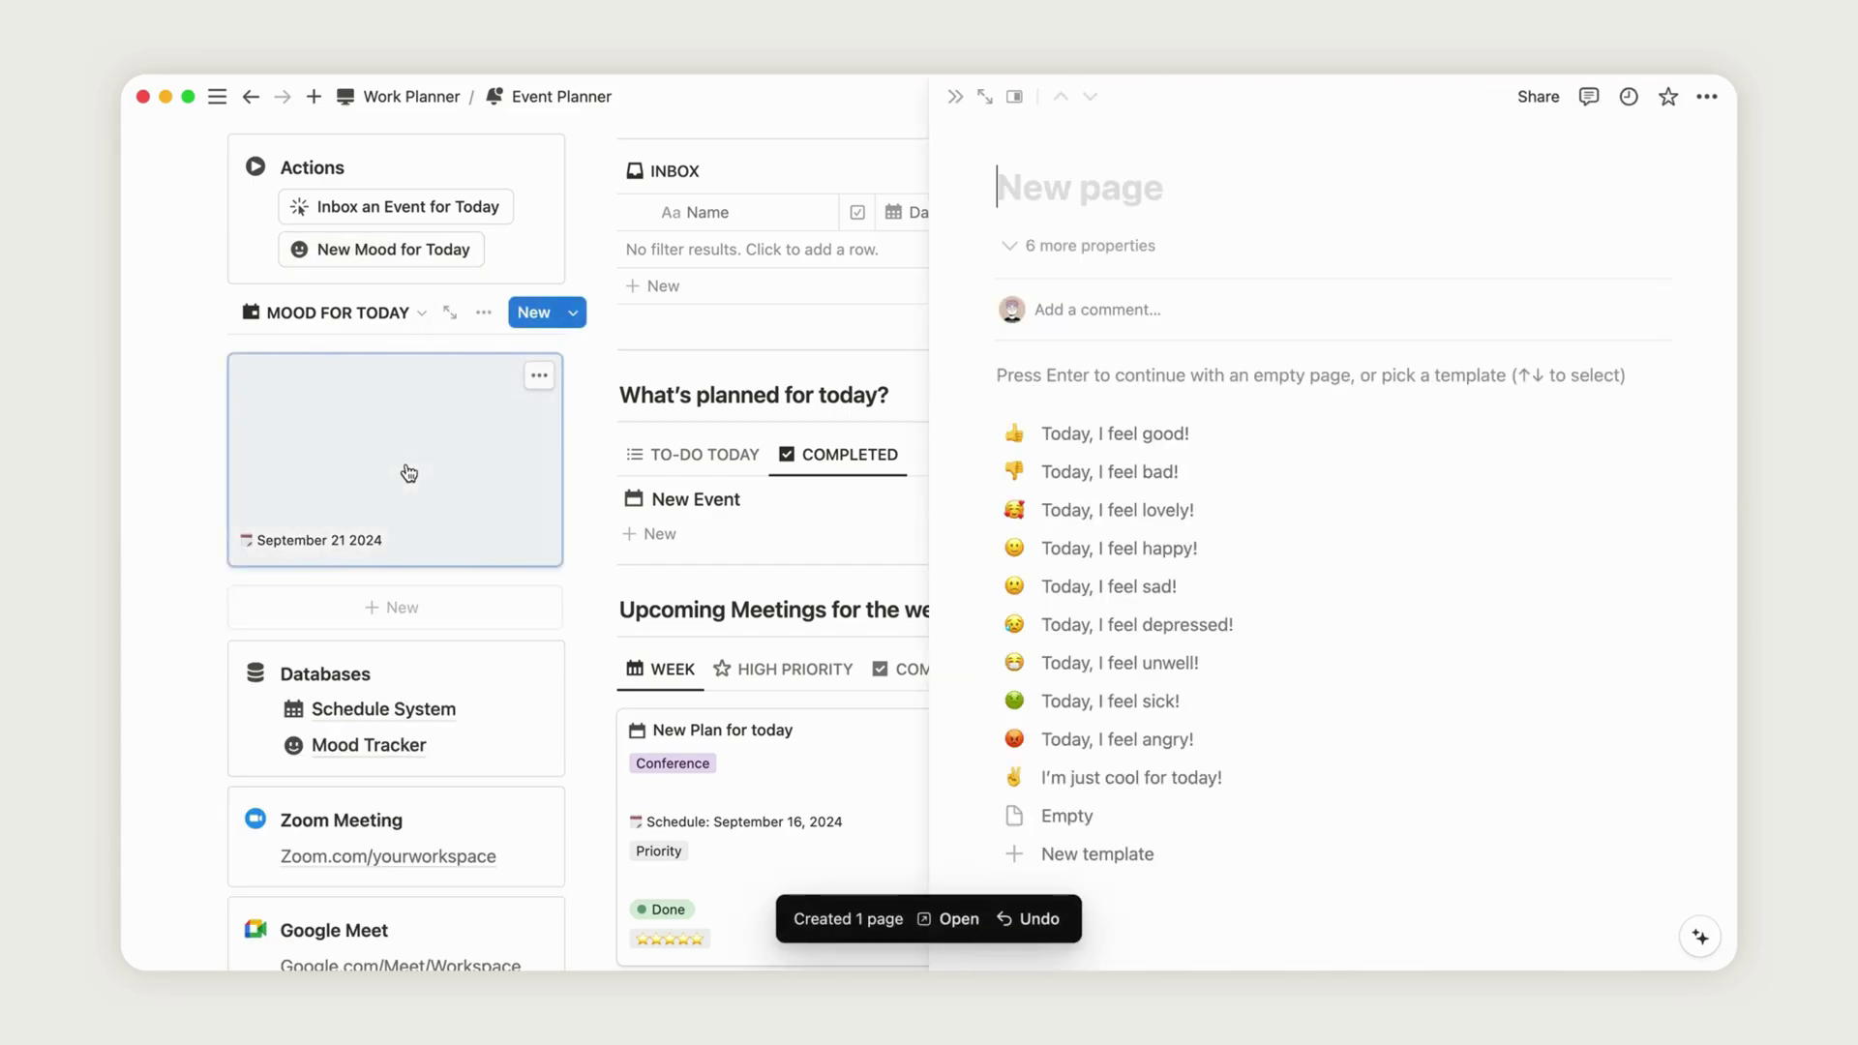
left_click(1063, 554)
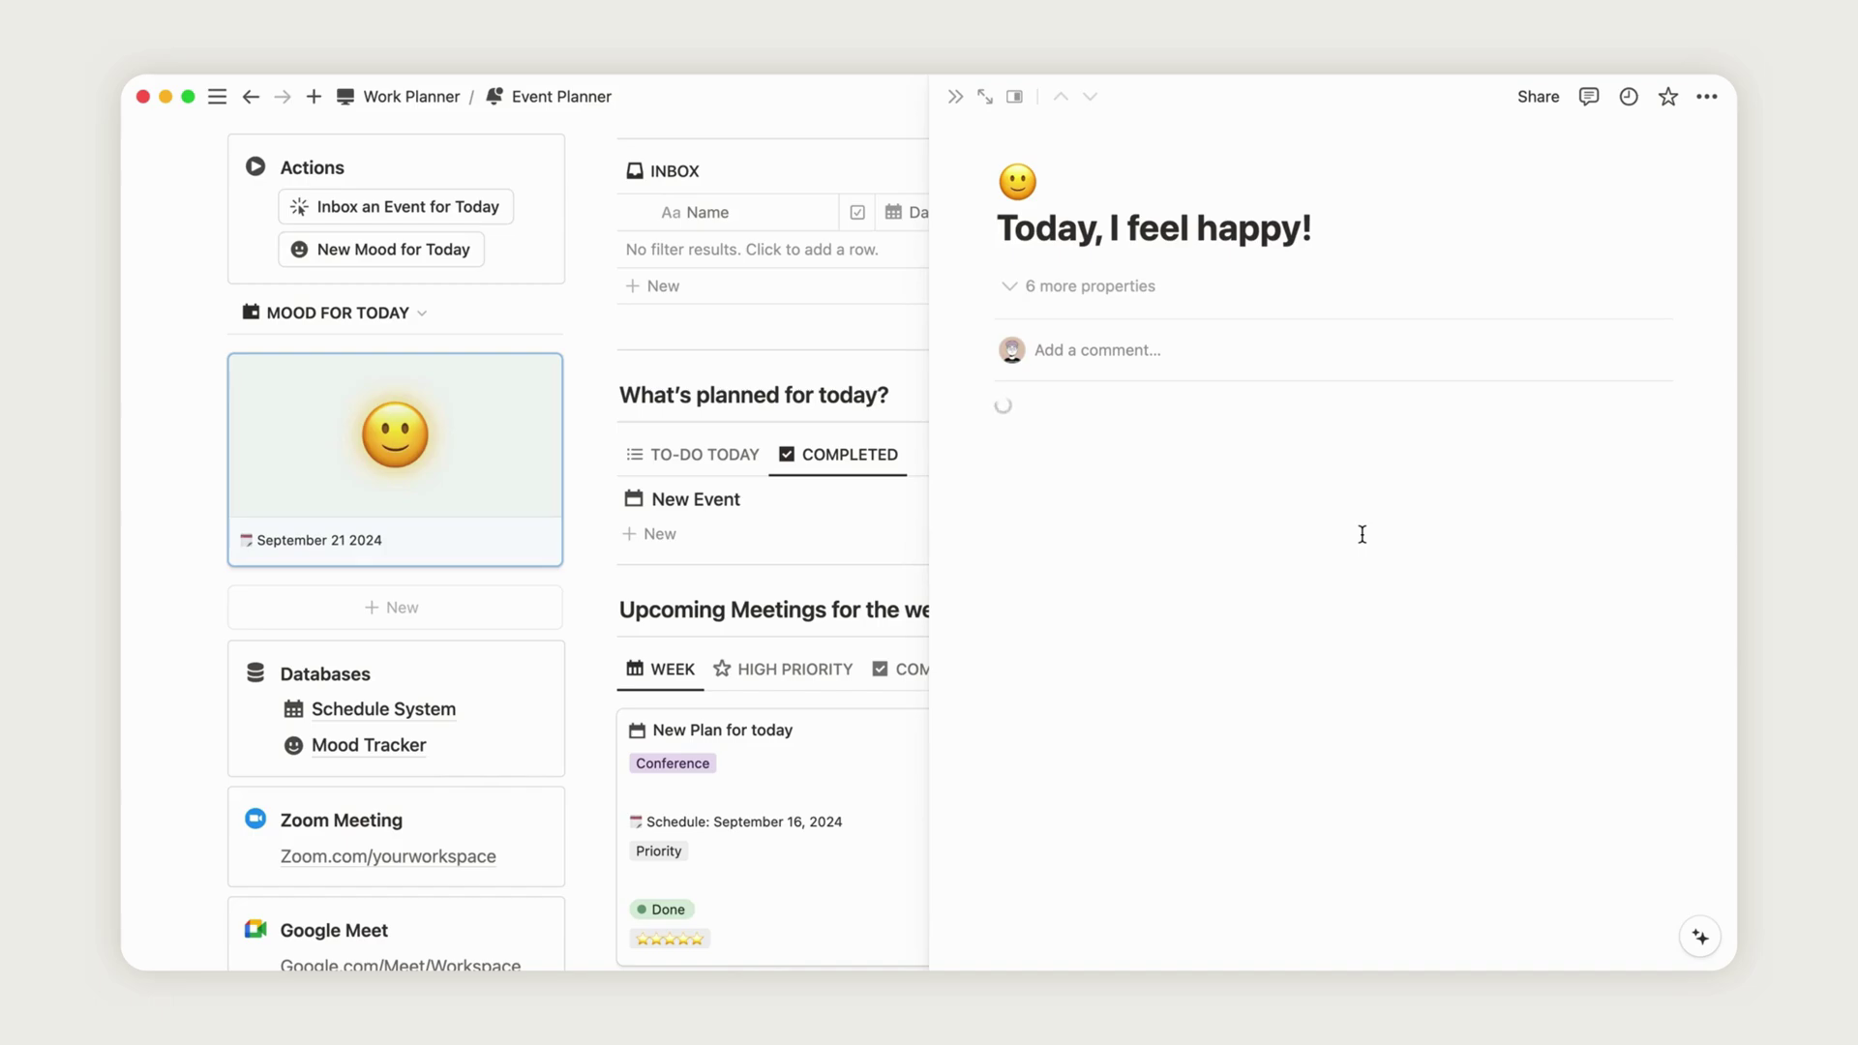
scroll(1348, 601, "down", 5)
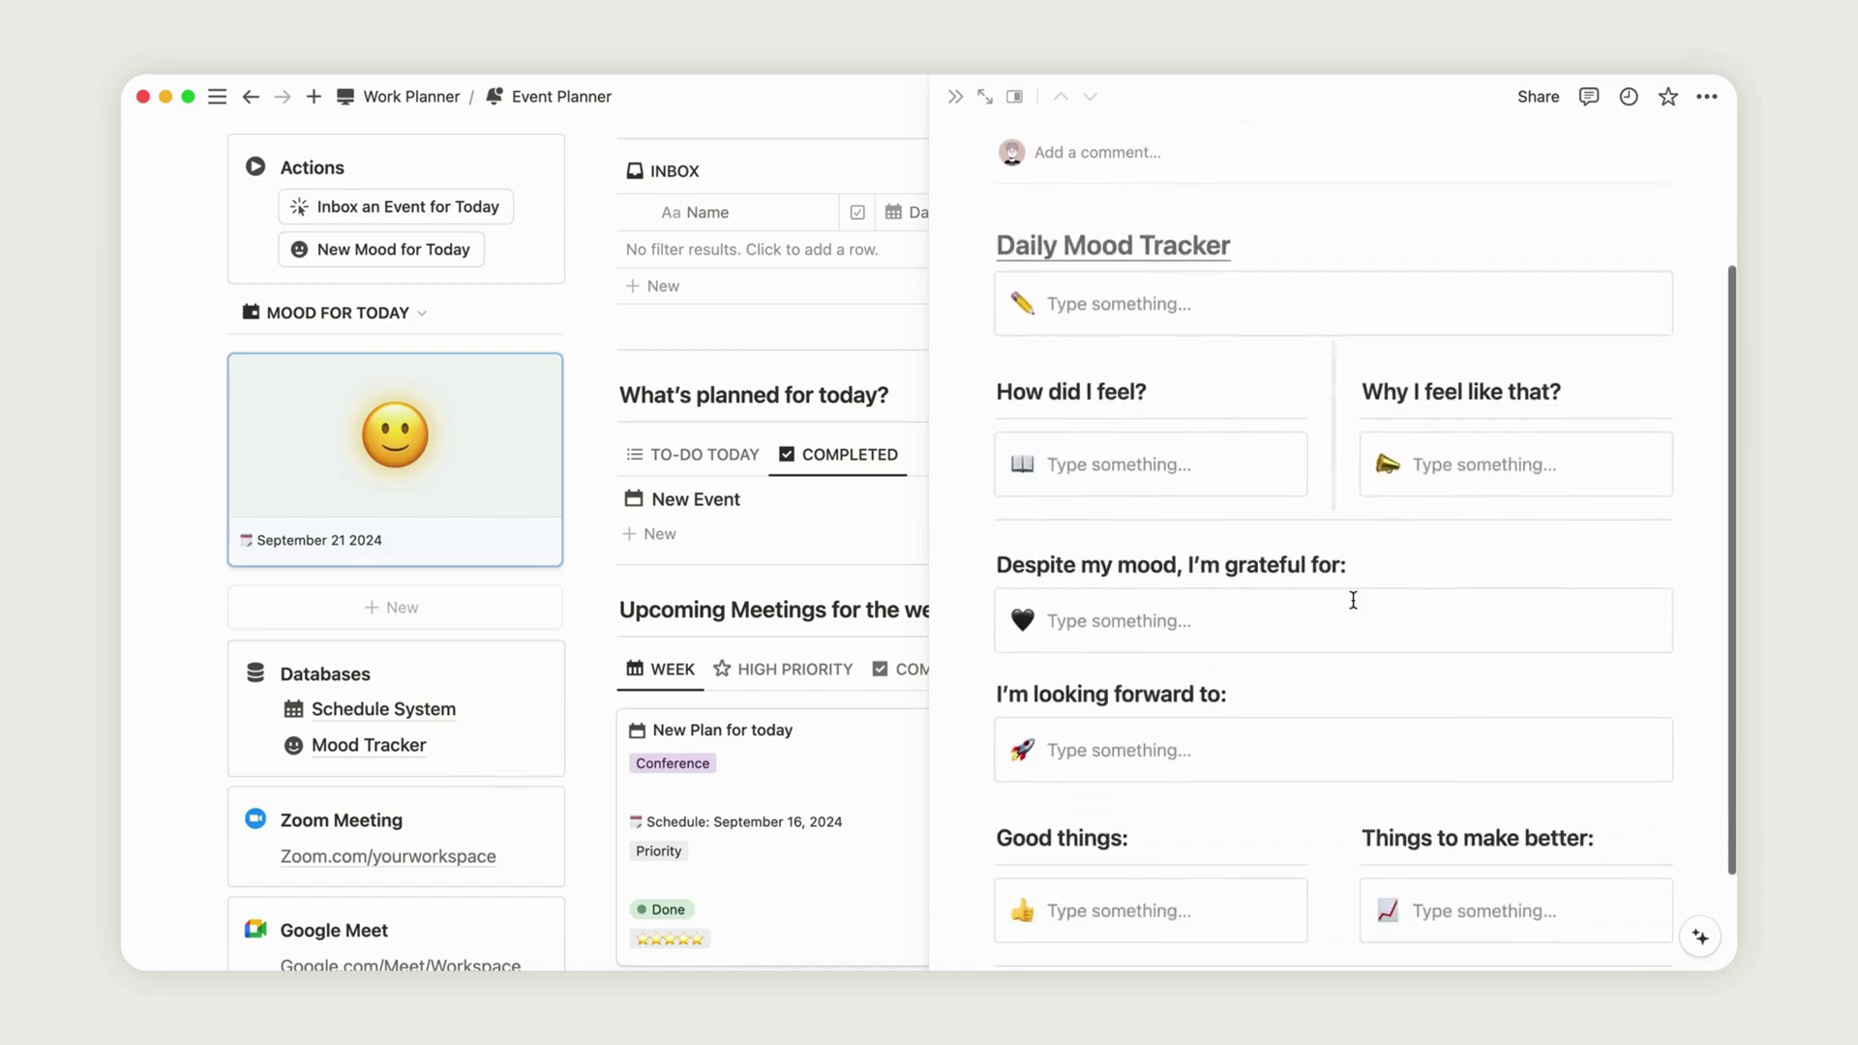
- Close the mood entry and open Tasks Management to review its projects and tasks
left_click(956, 98)
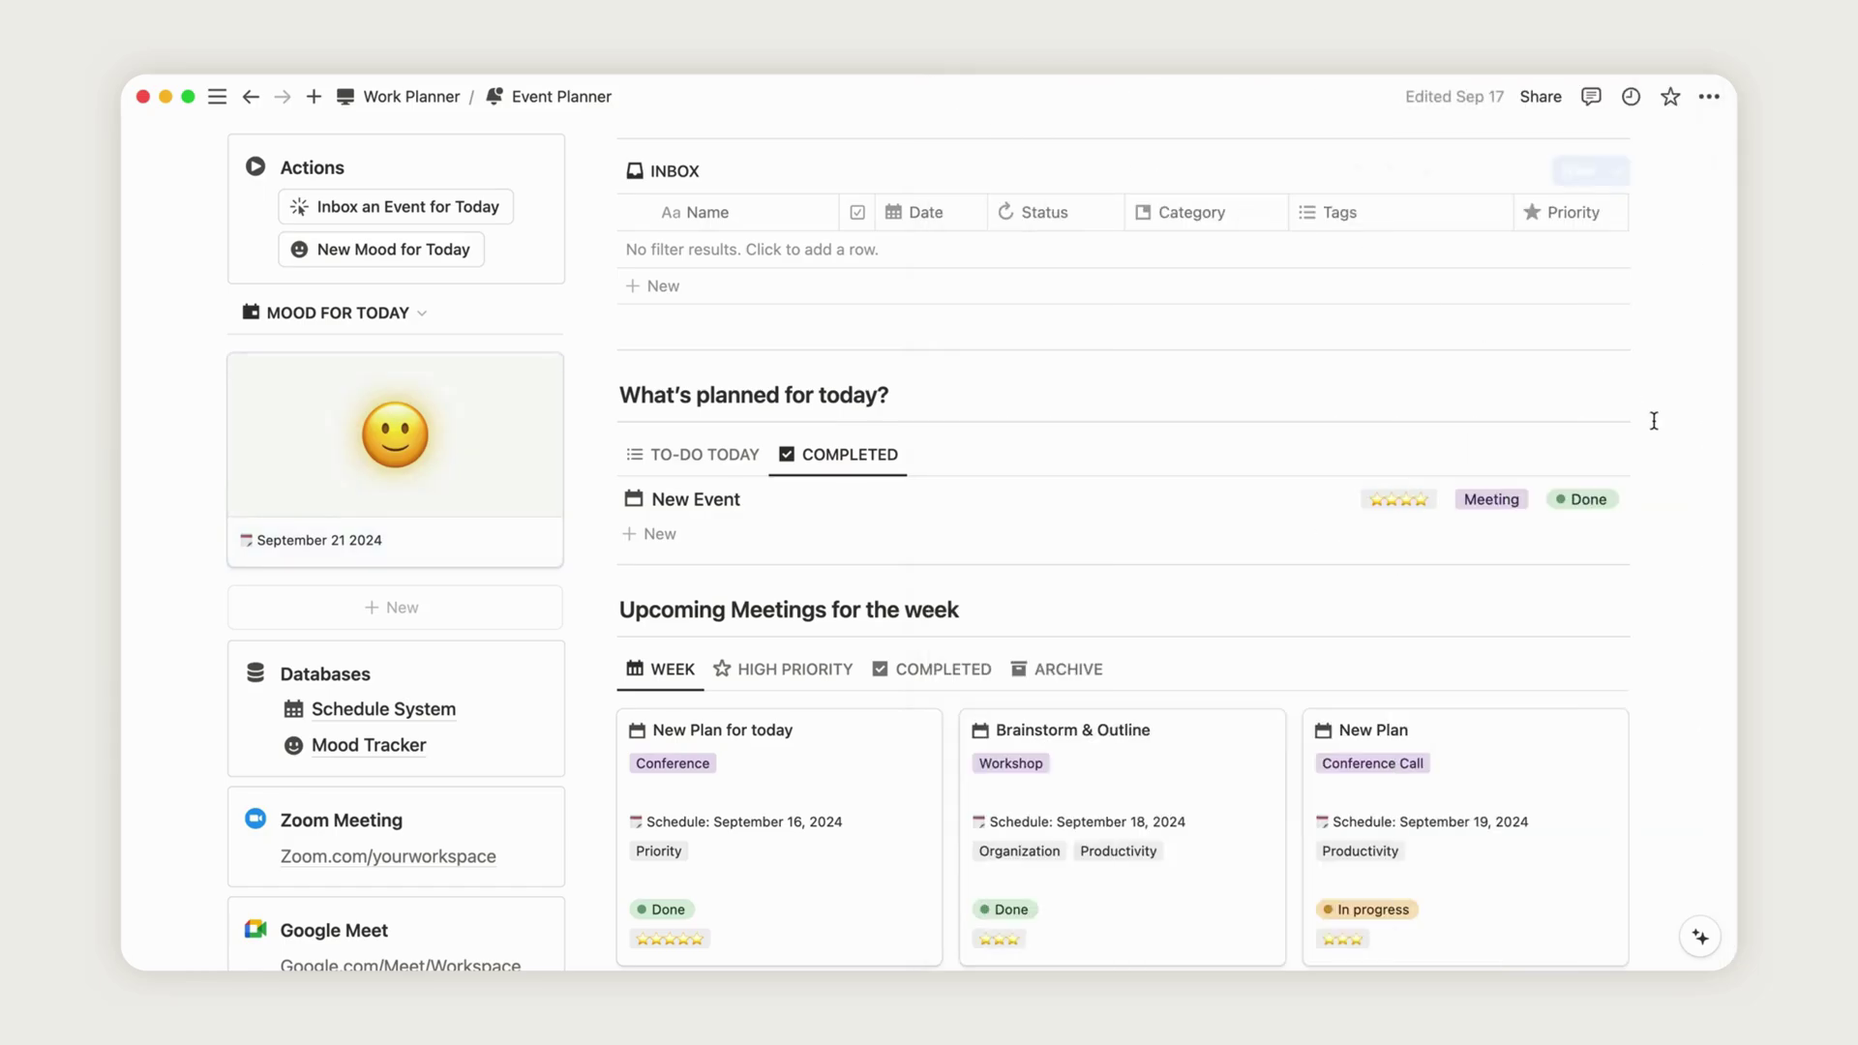
scroll(1679, 585, "down", 5)
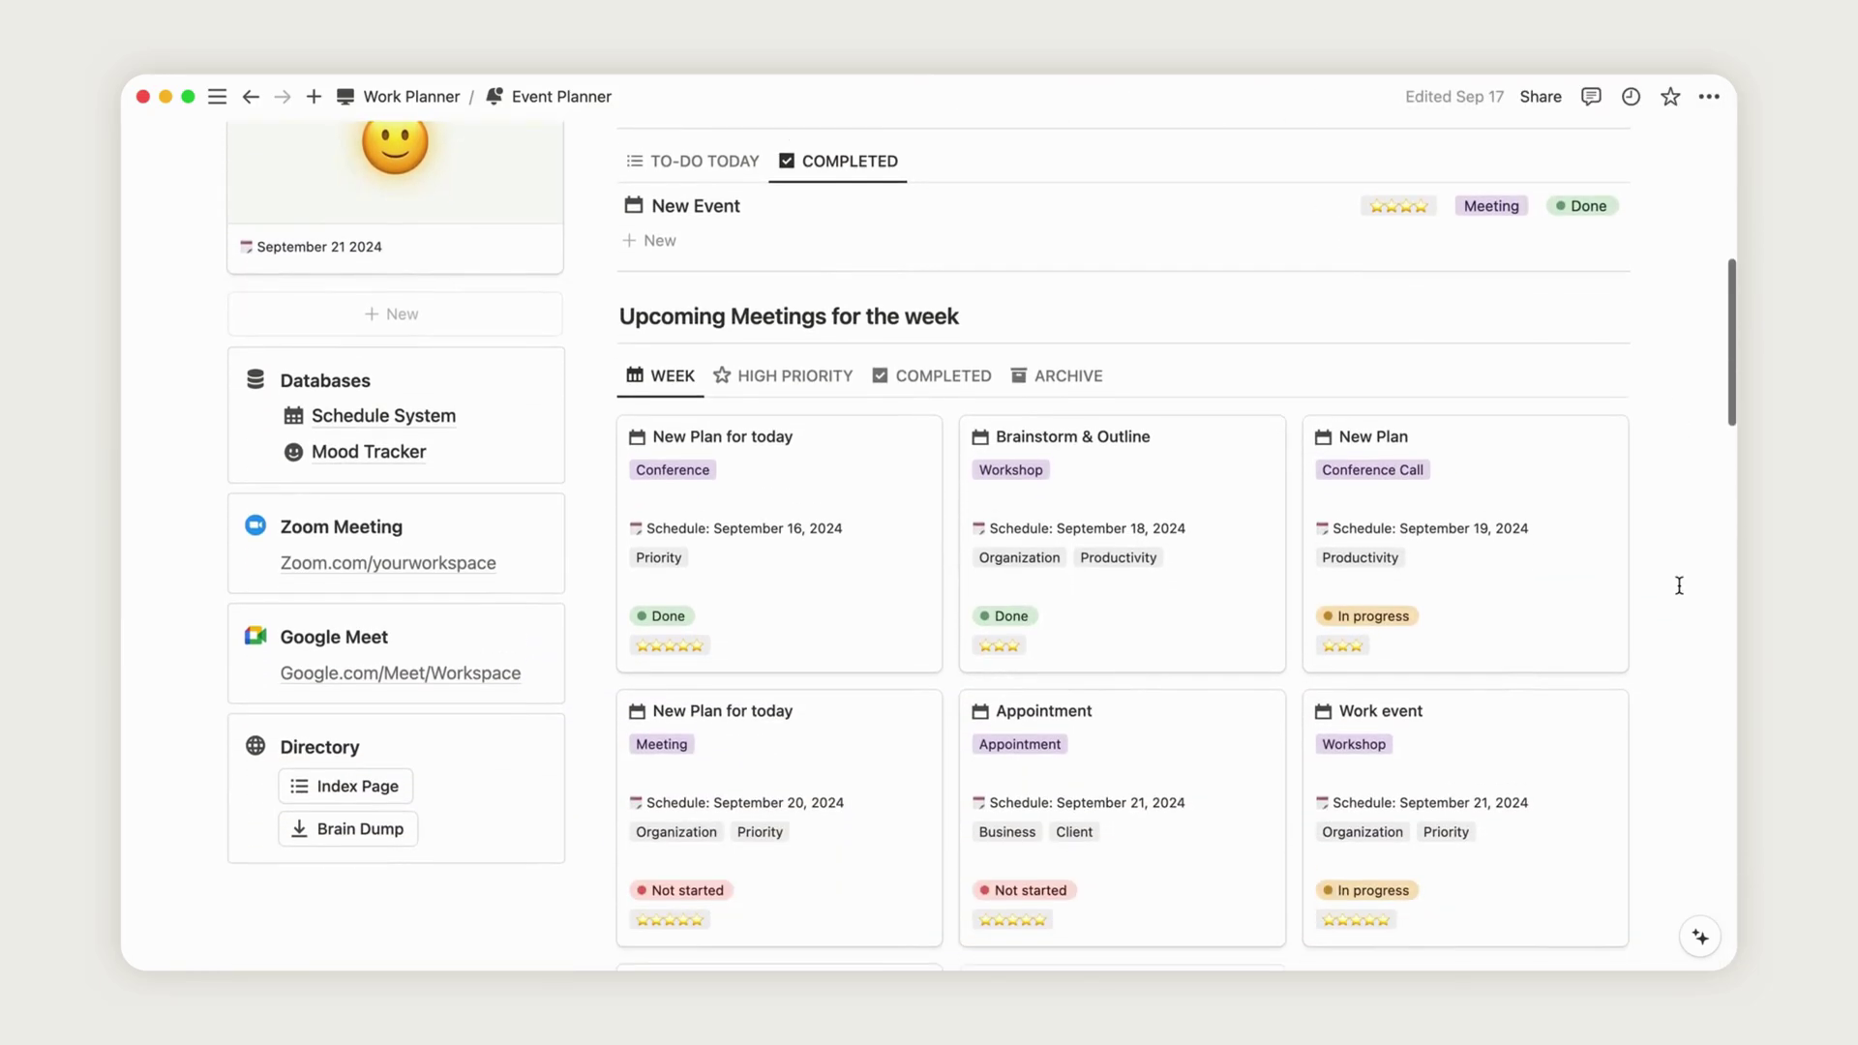
left_click(412, 457)
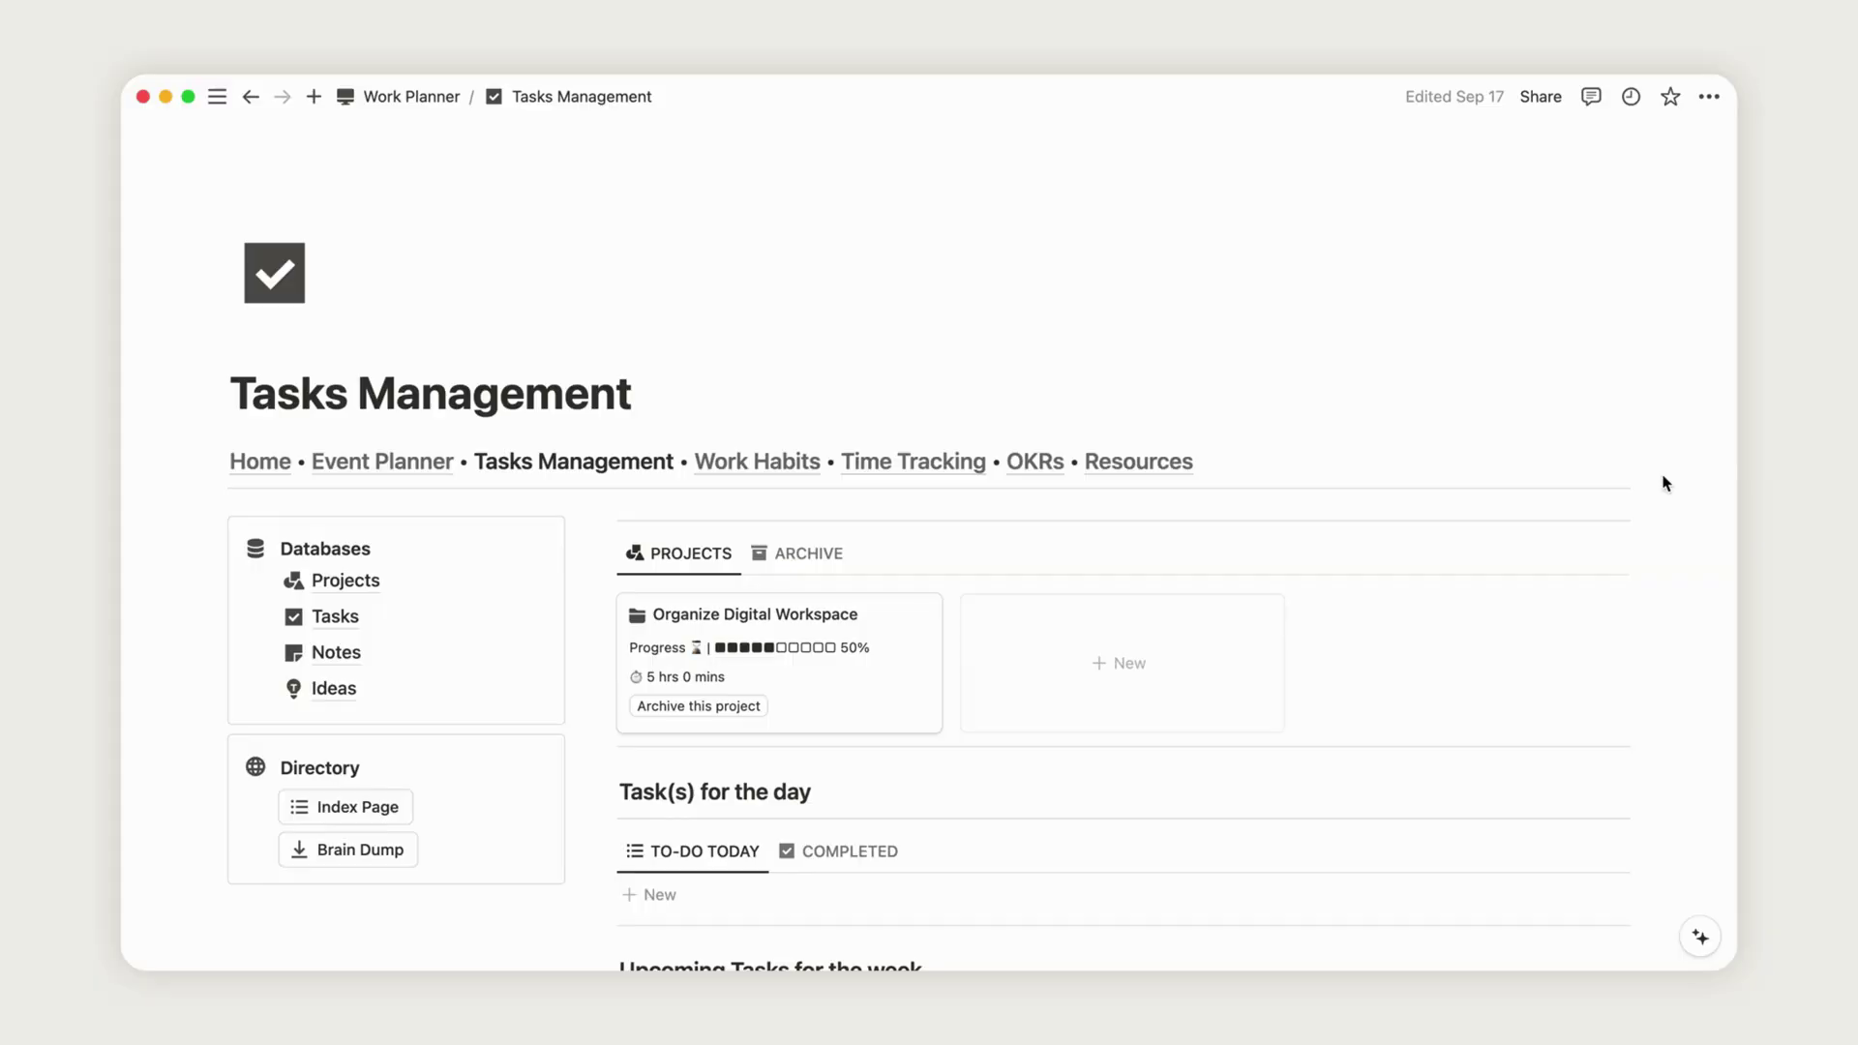
scroll(1664, 482, "down", 10)
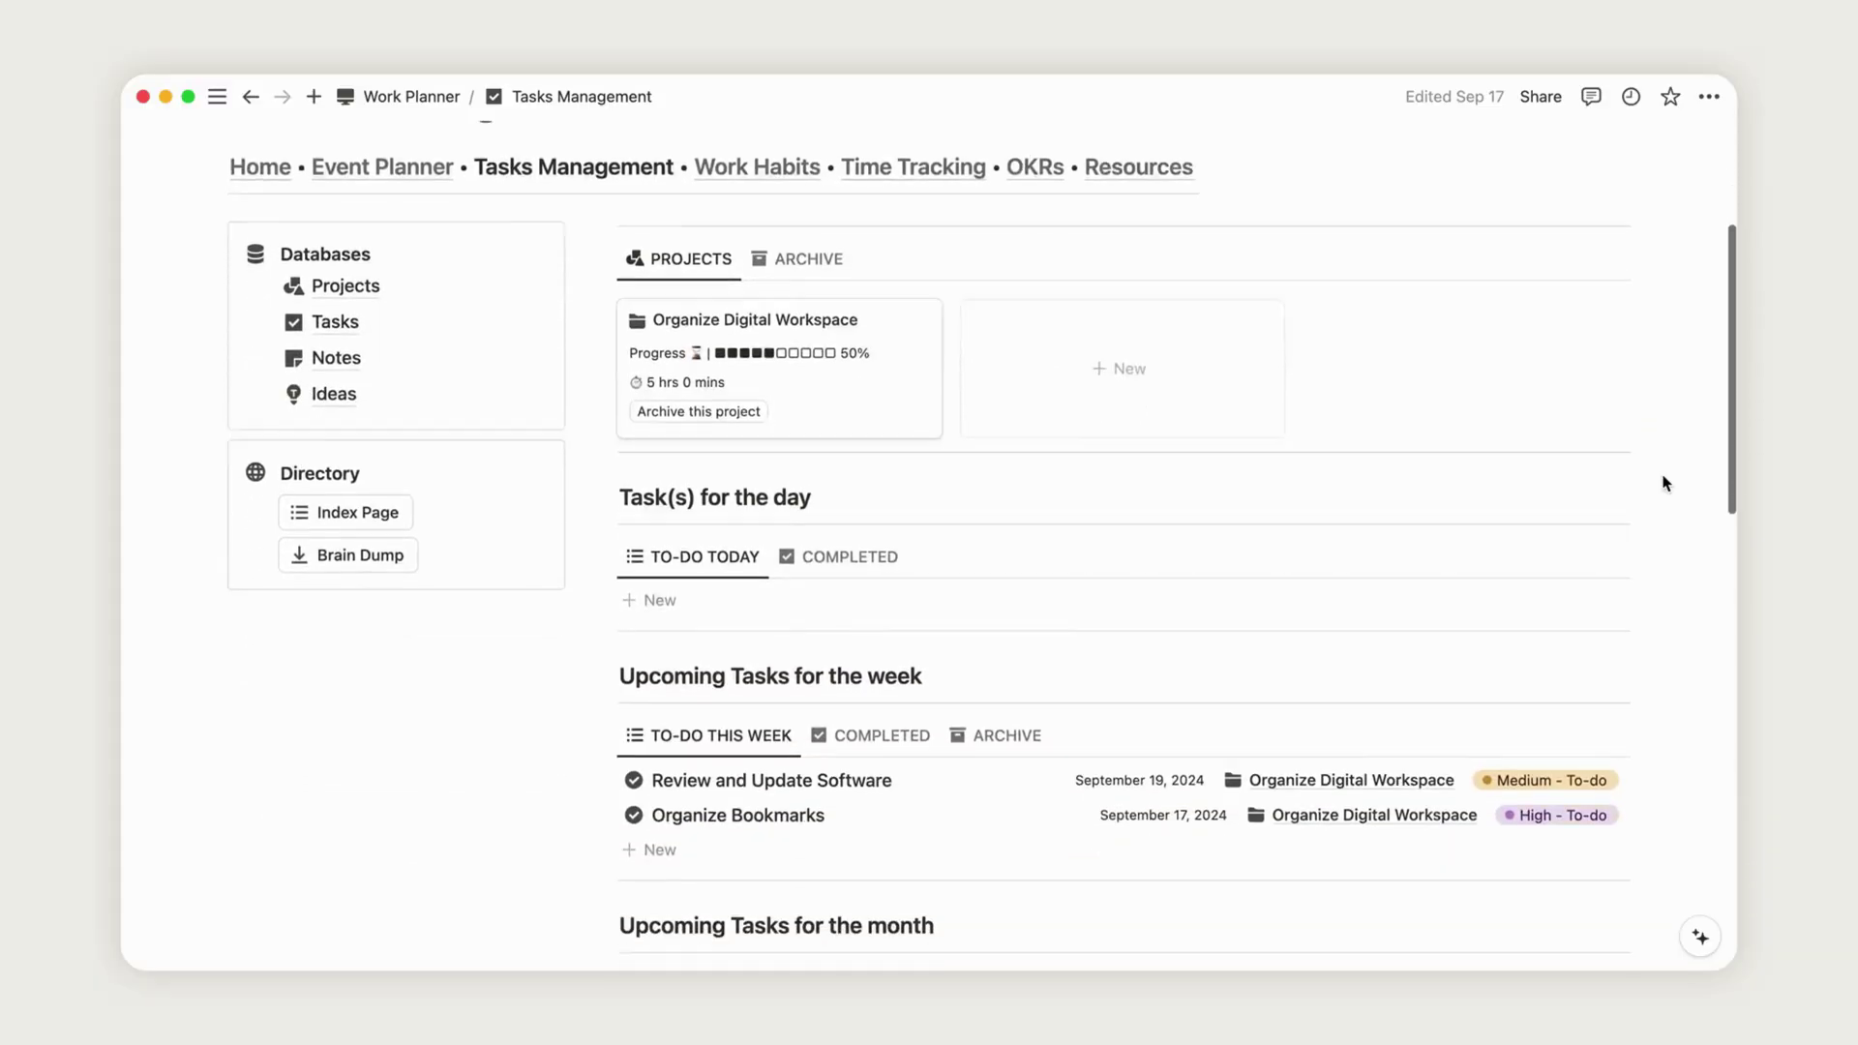
scroll(1664, 482, "down", 6)
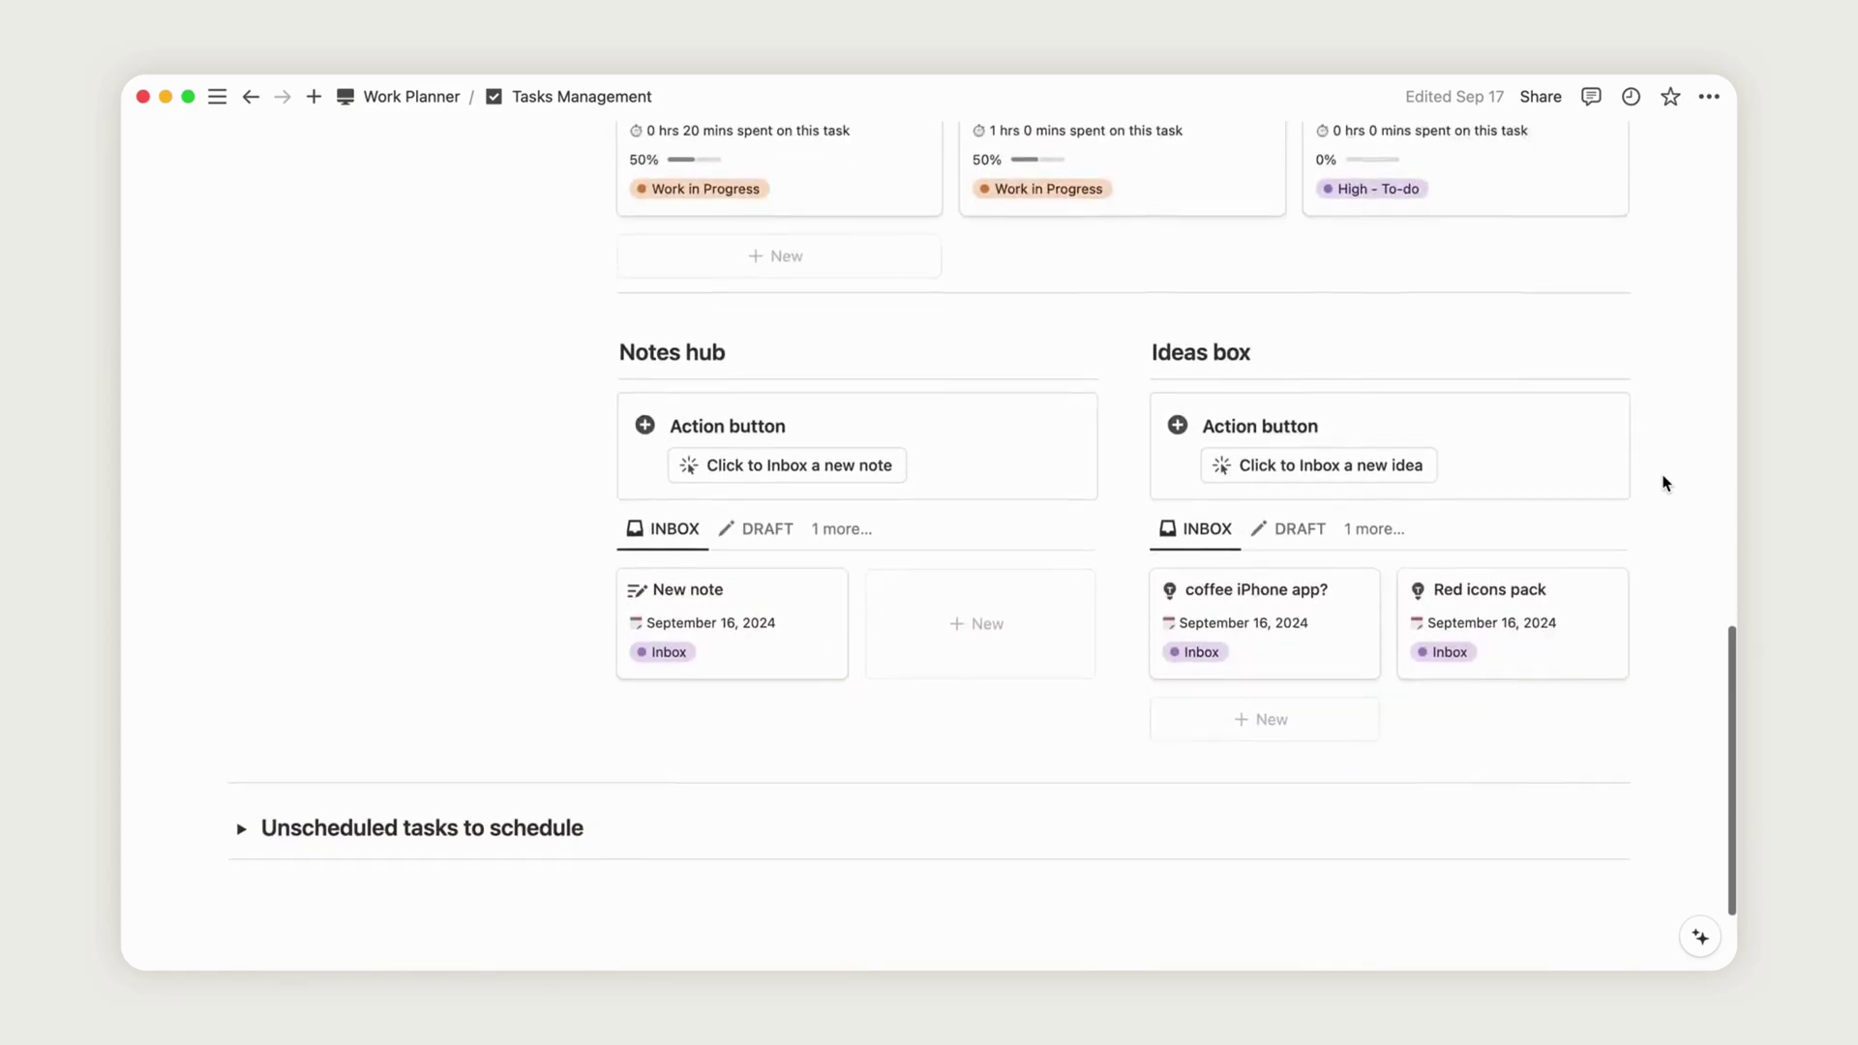
scroll(1664, 482, "up", 15)
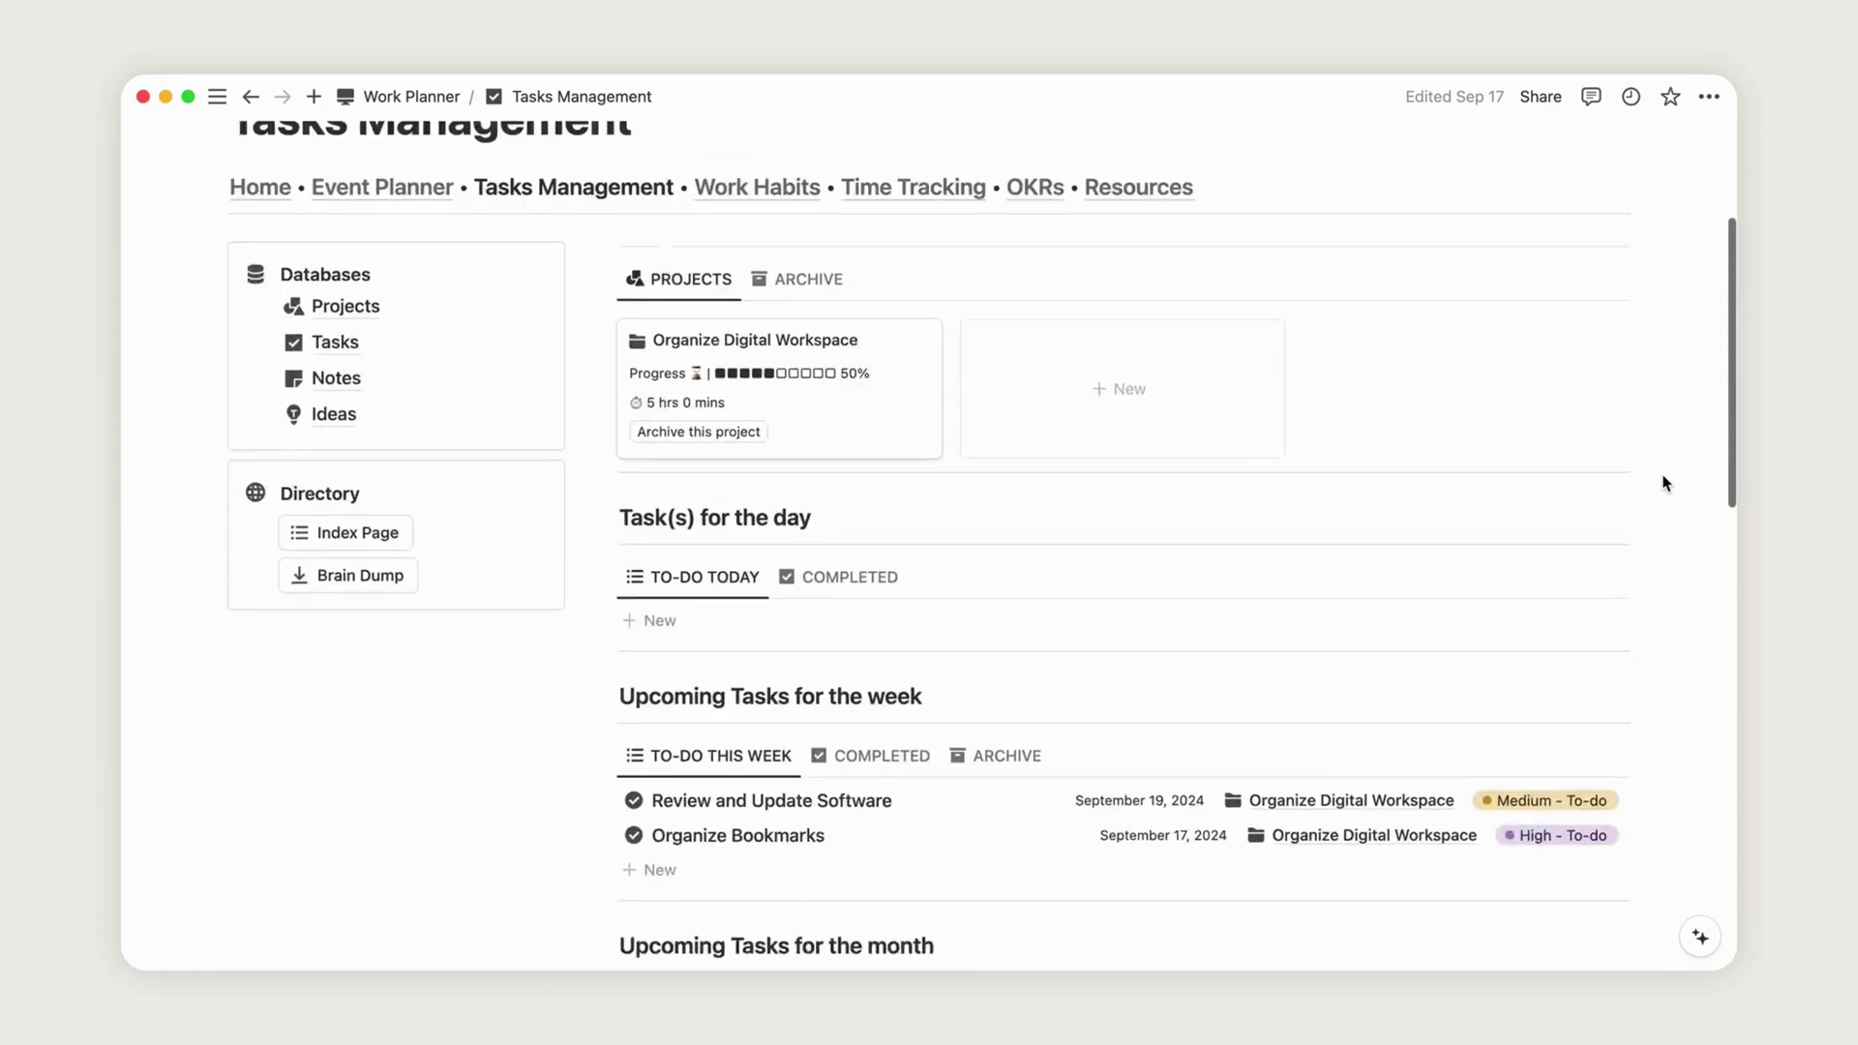
- Add a project from the New Project template in the Projects gallery and title it 'Ebook'
left_click(1097, 686)
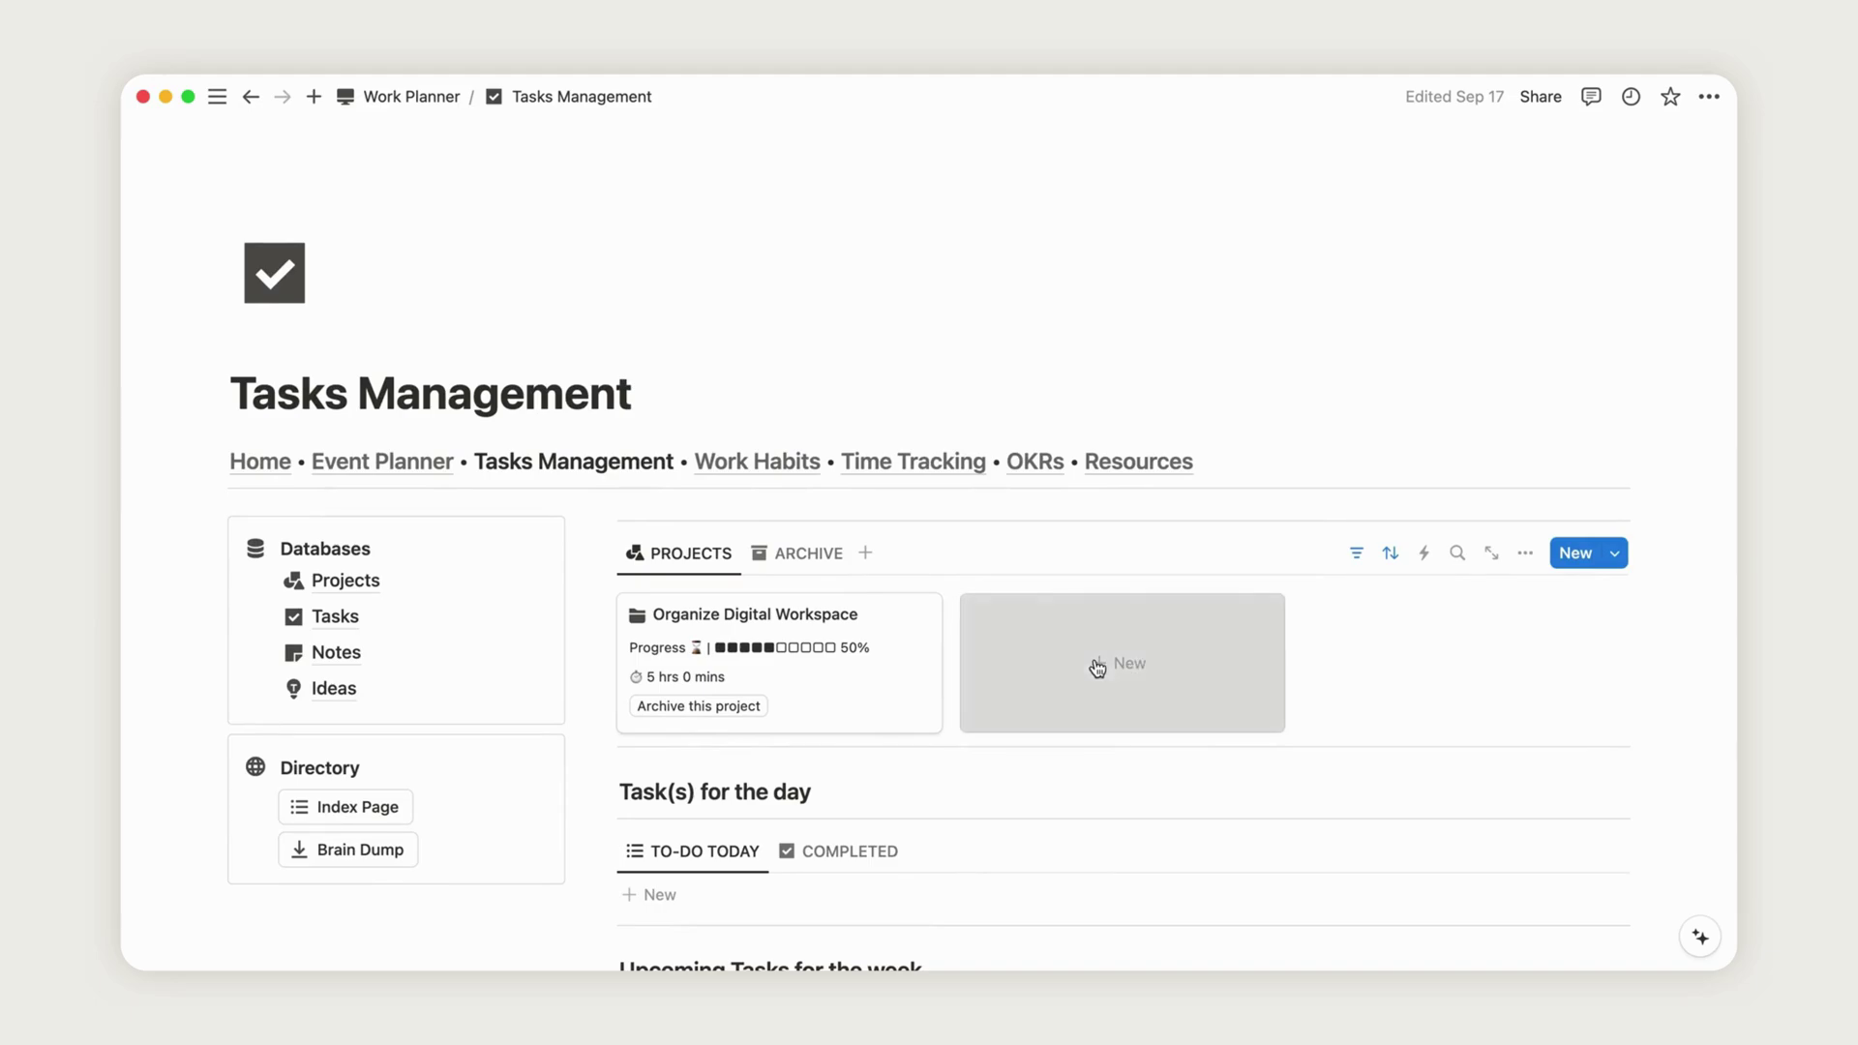
left_click(856, 654)
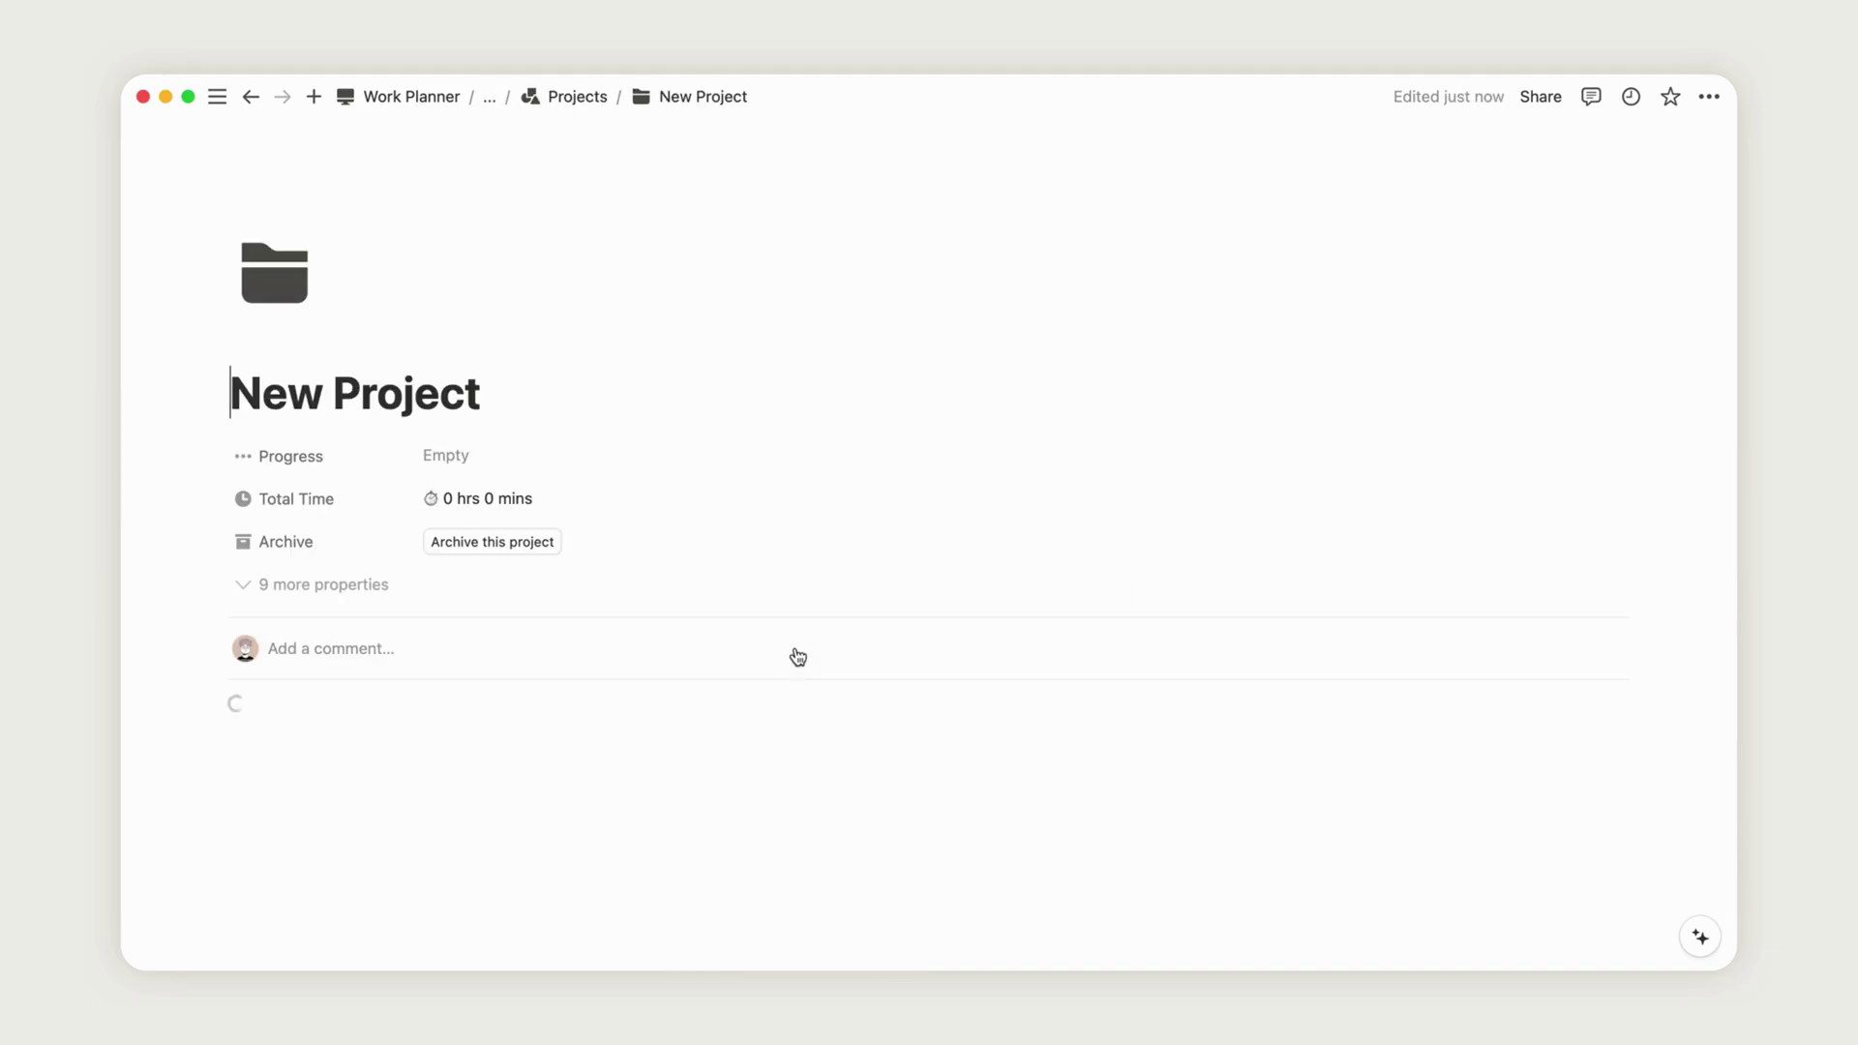
triple_click(338, 395)
type("E")
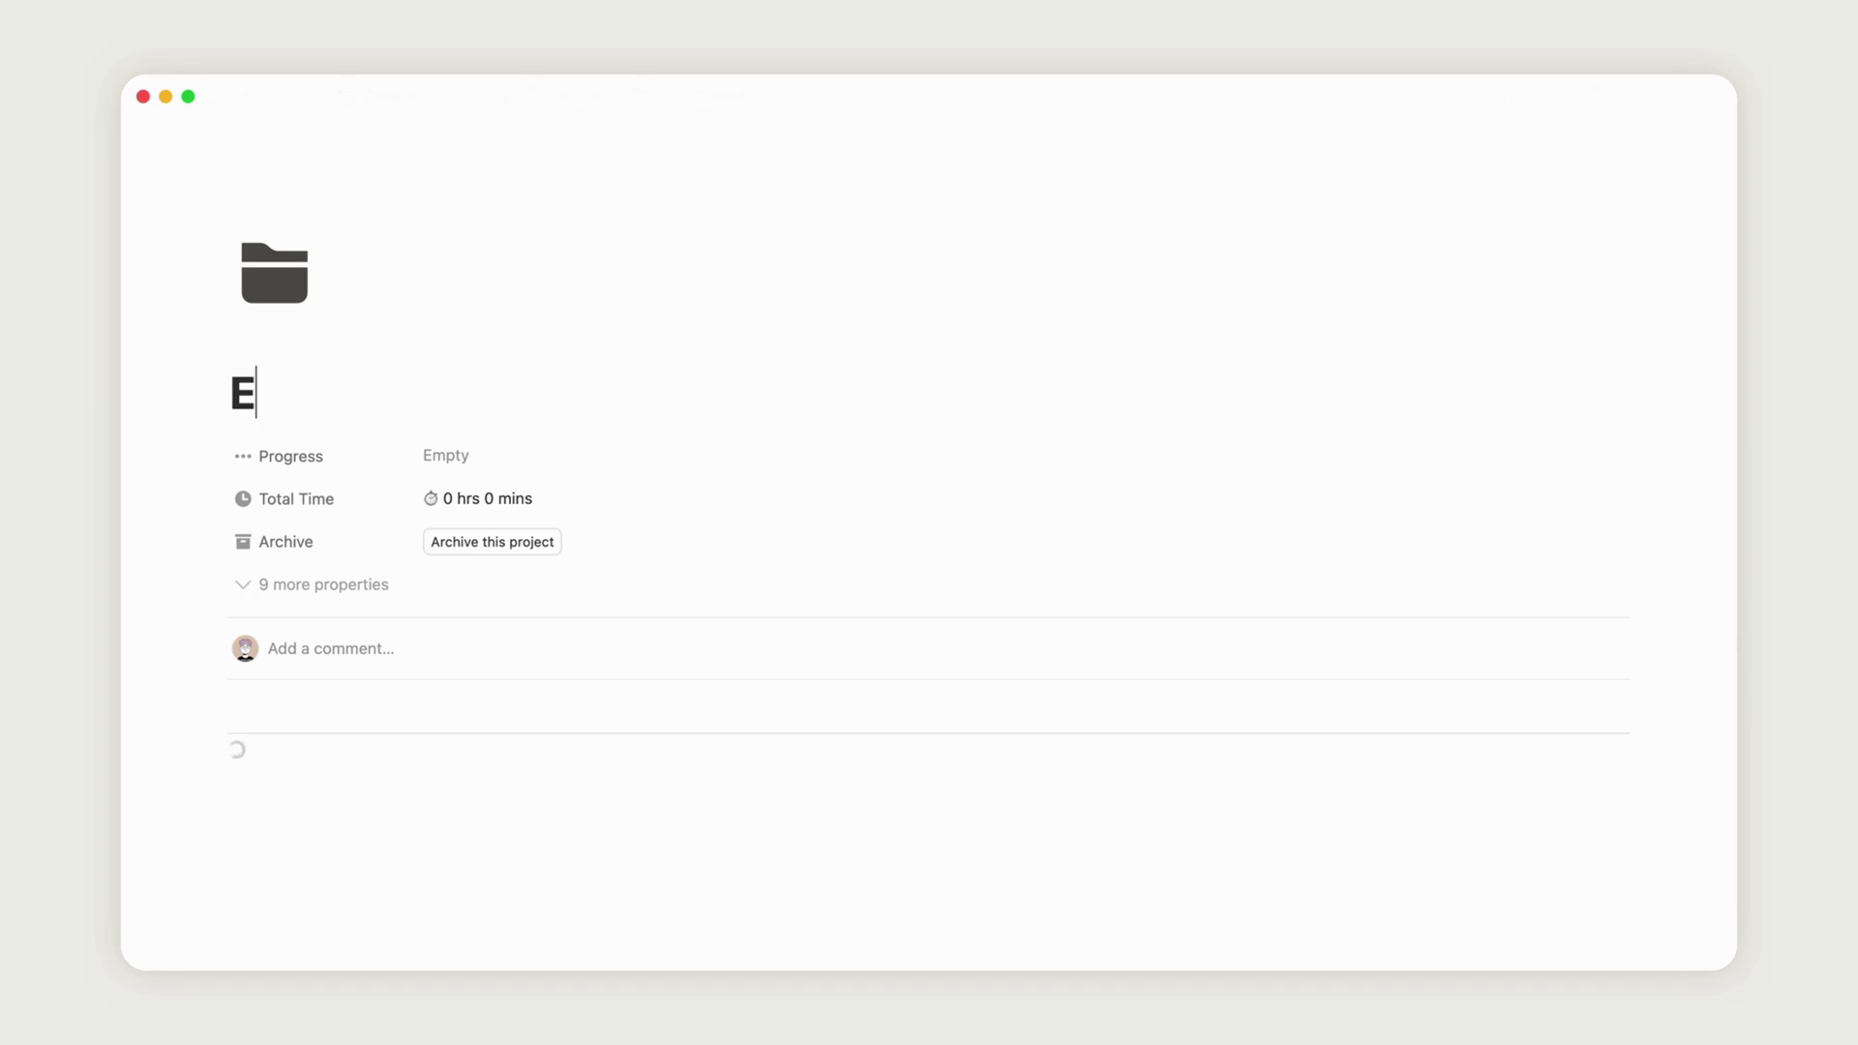
type("book")
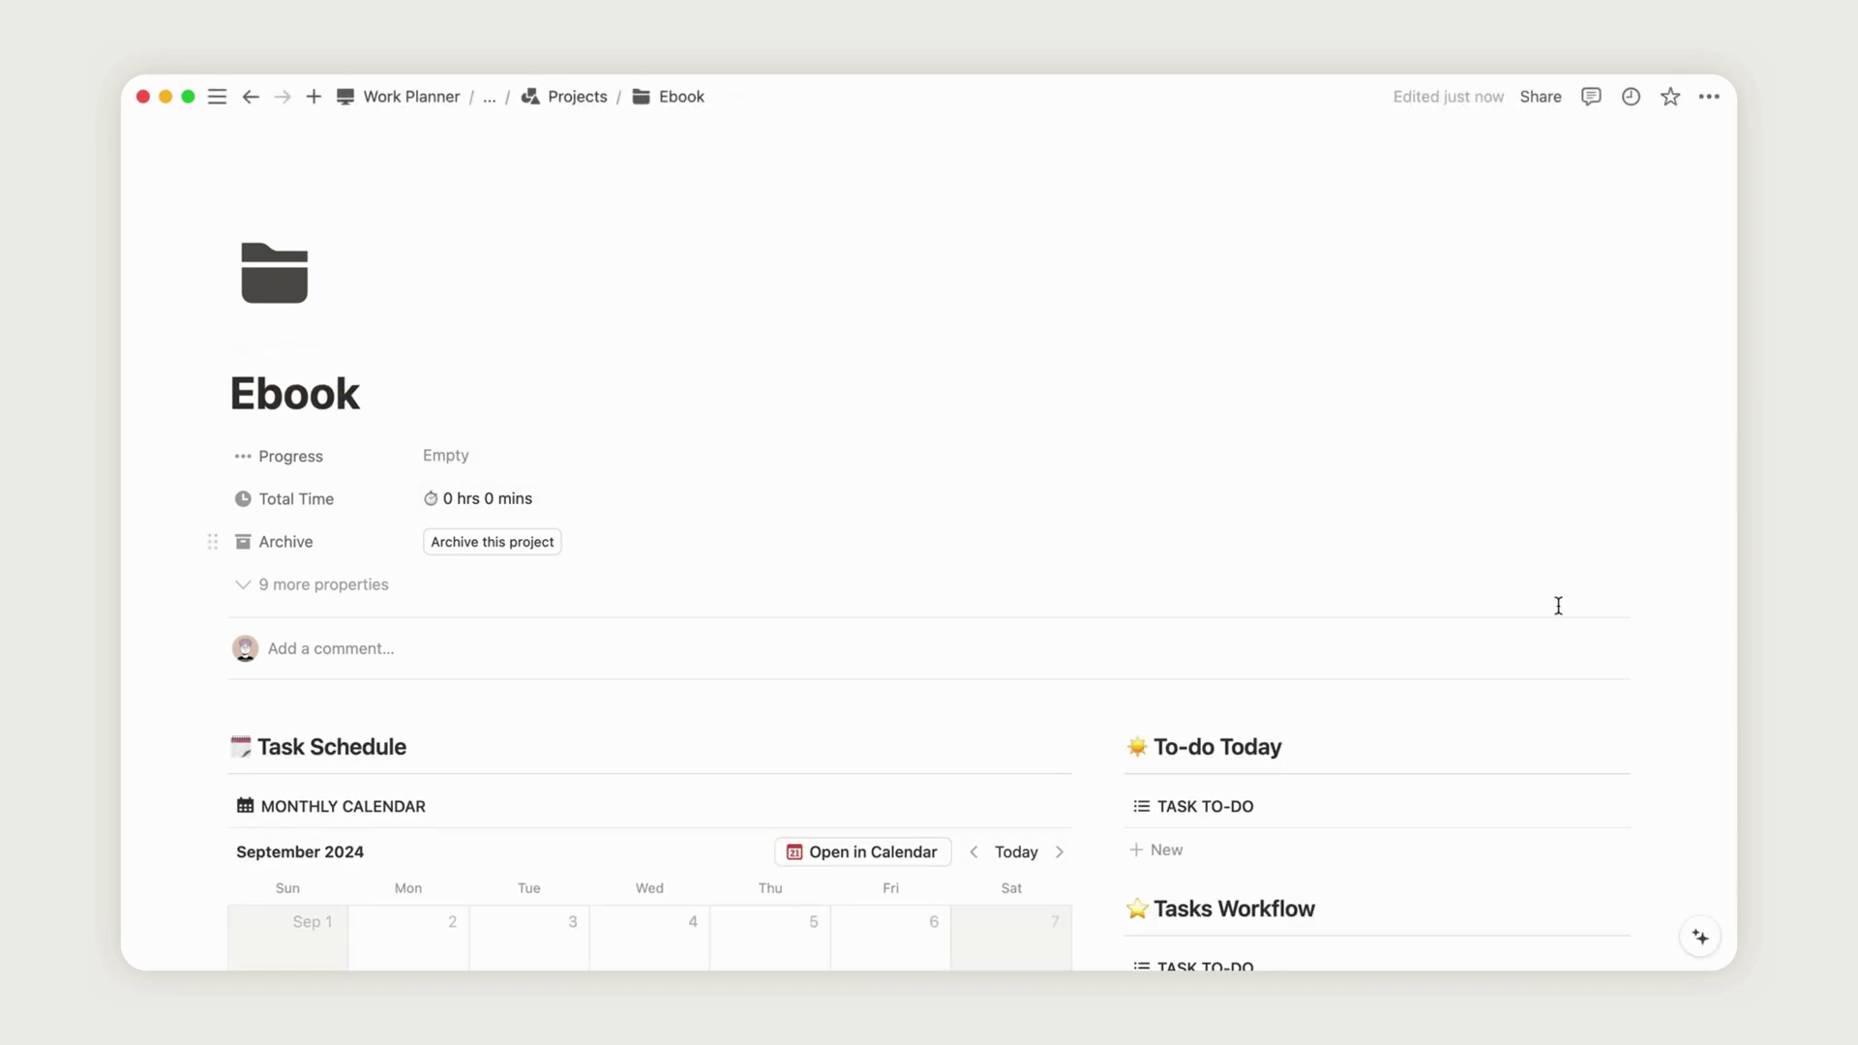
scroll(1655, 671, "down", 10)
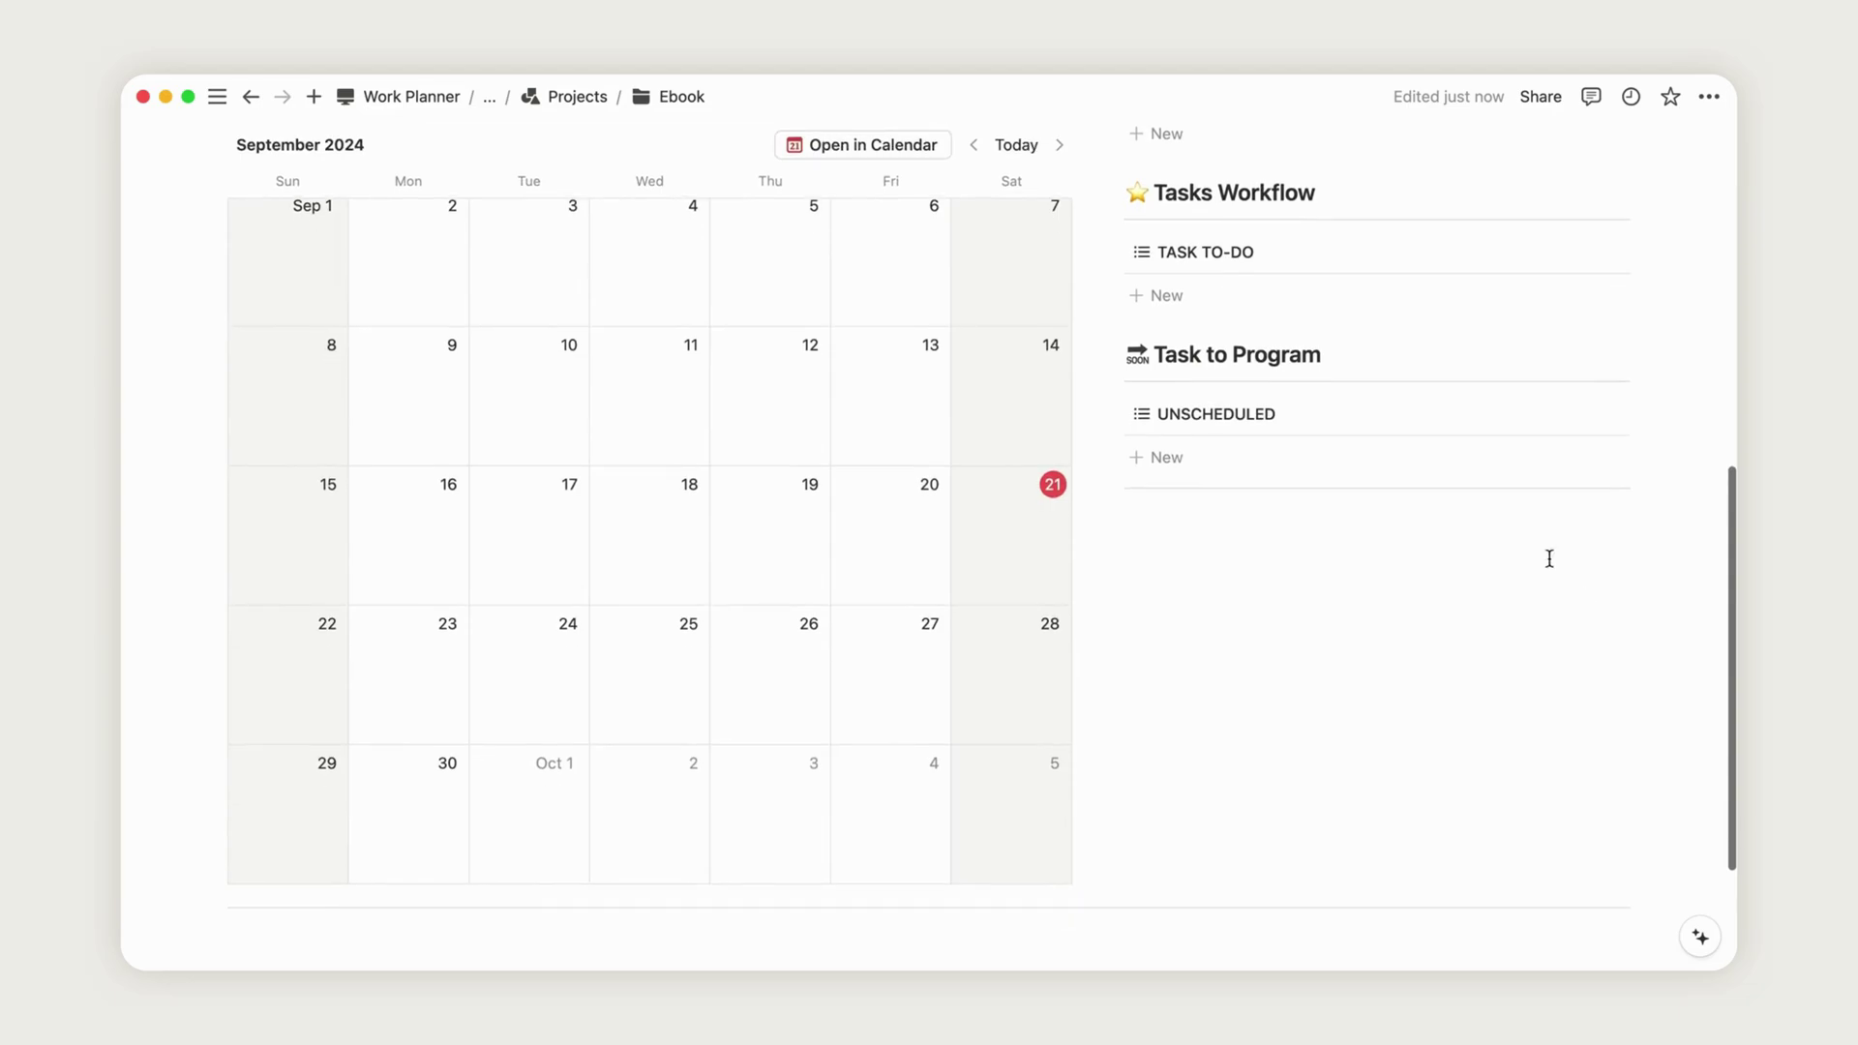
- Add an unscheduled 'Introduction' task to Ebook with status Begin and Time (Minutes) 75
left_click(1167, 458)
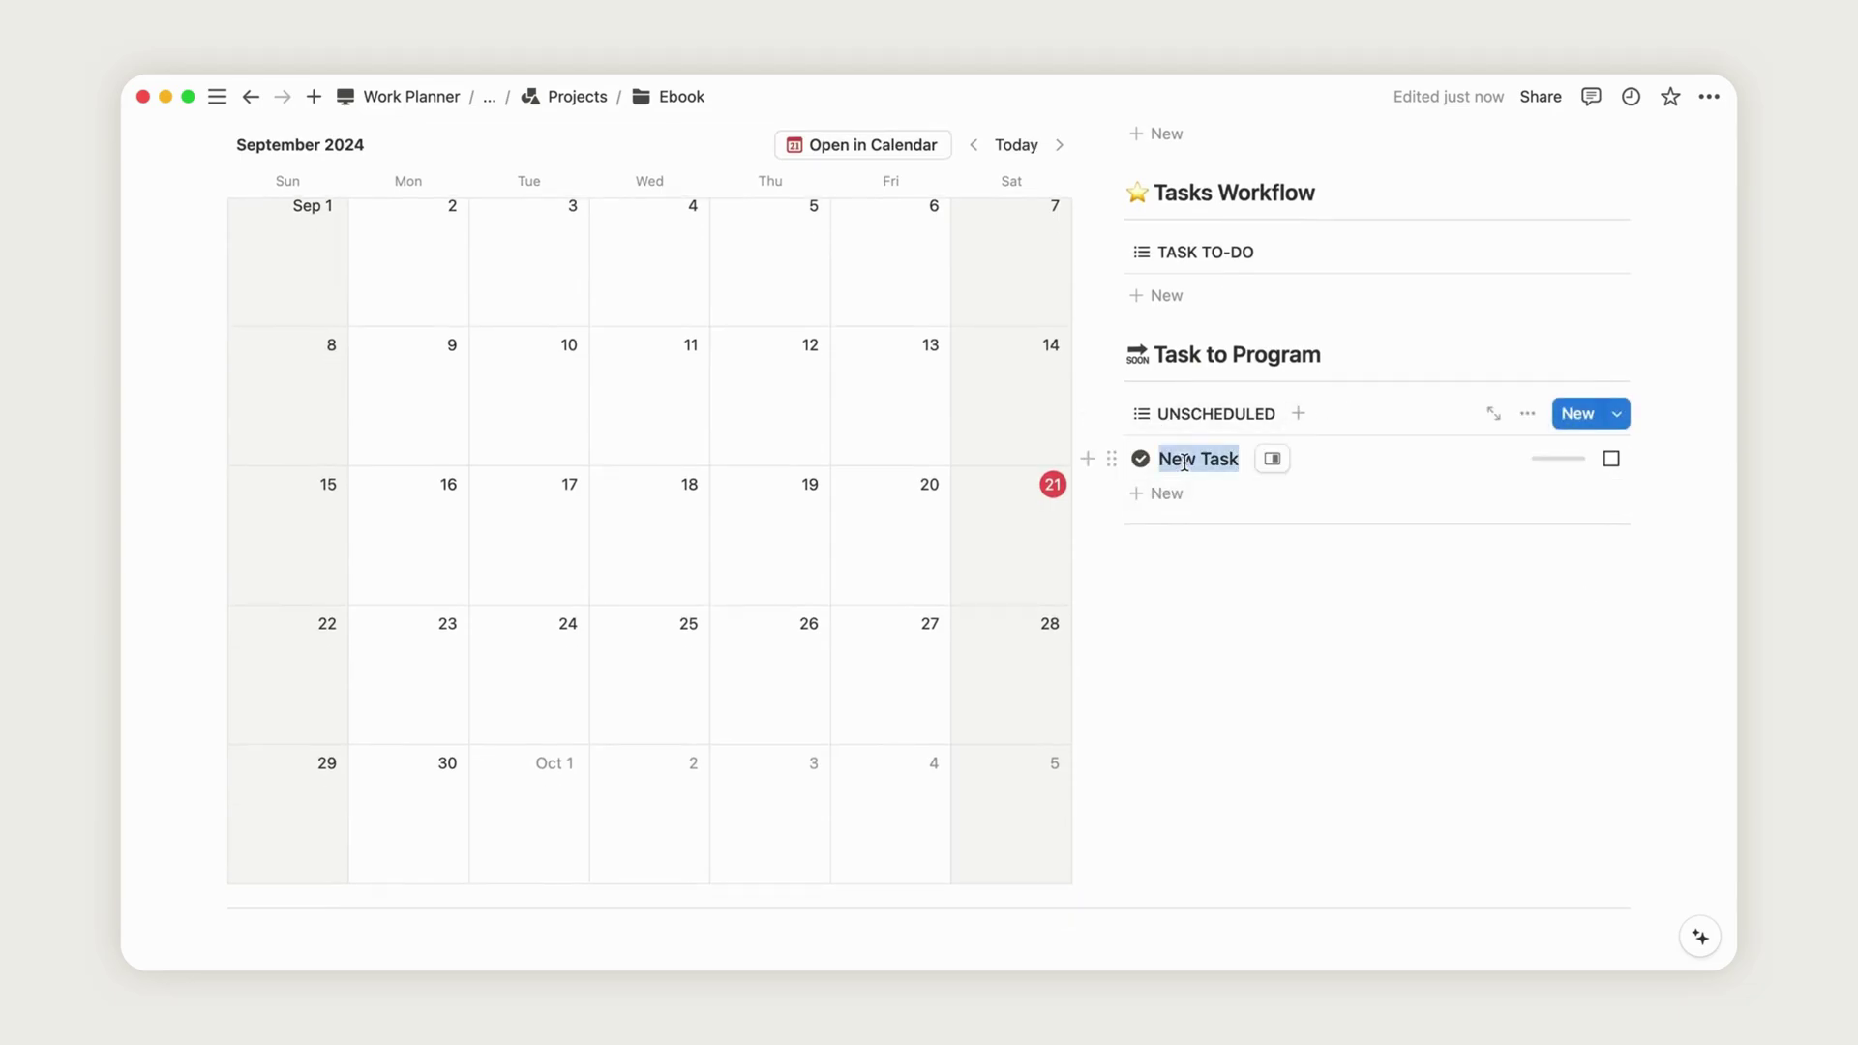
key("BackSpace")
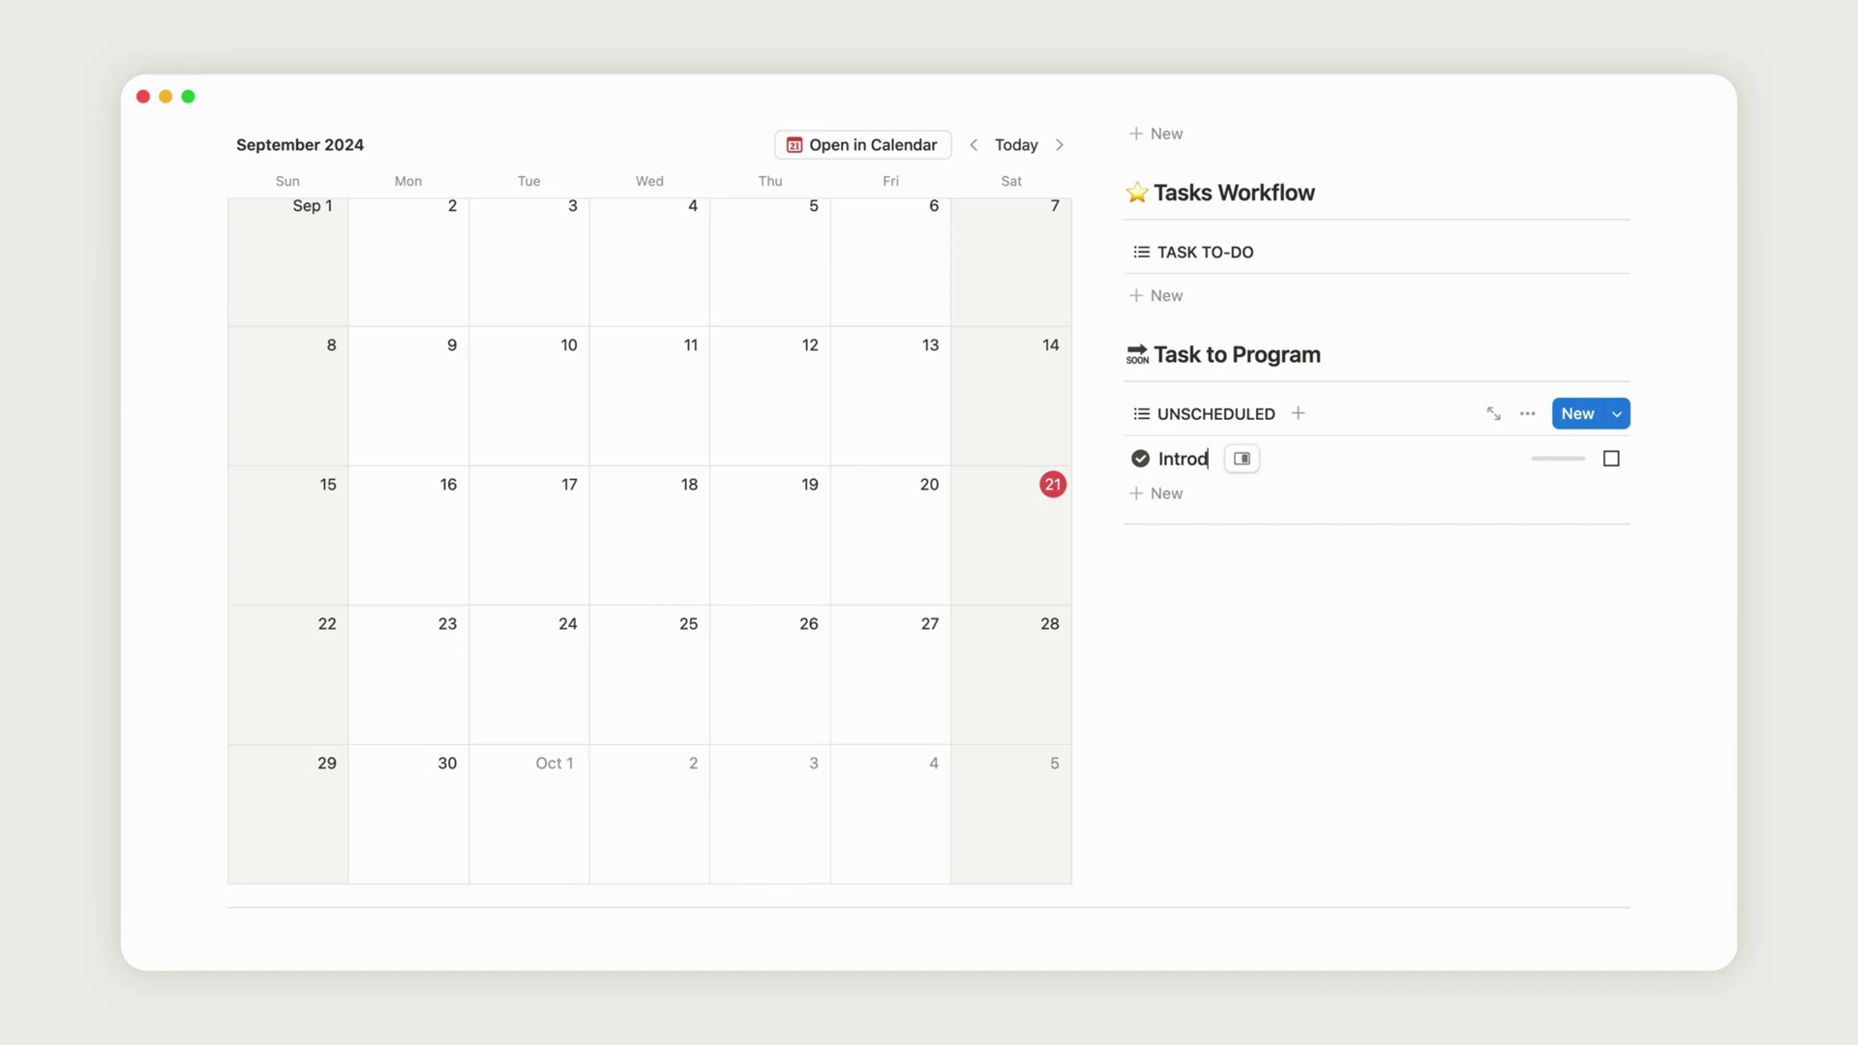
type("Introduction")
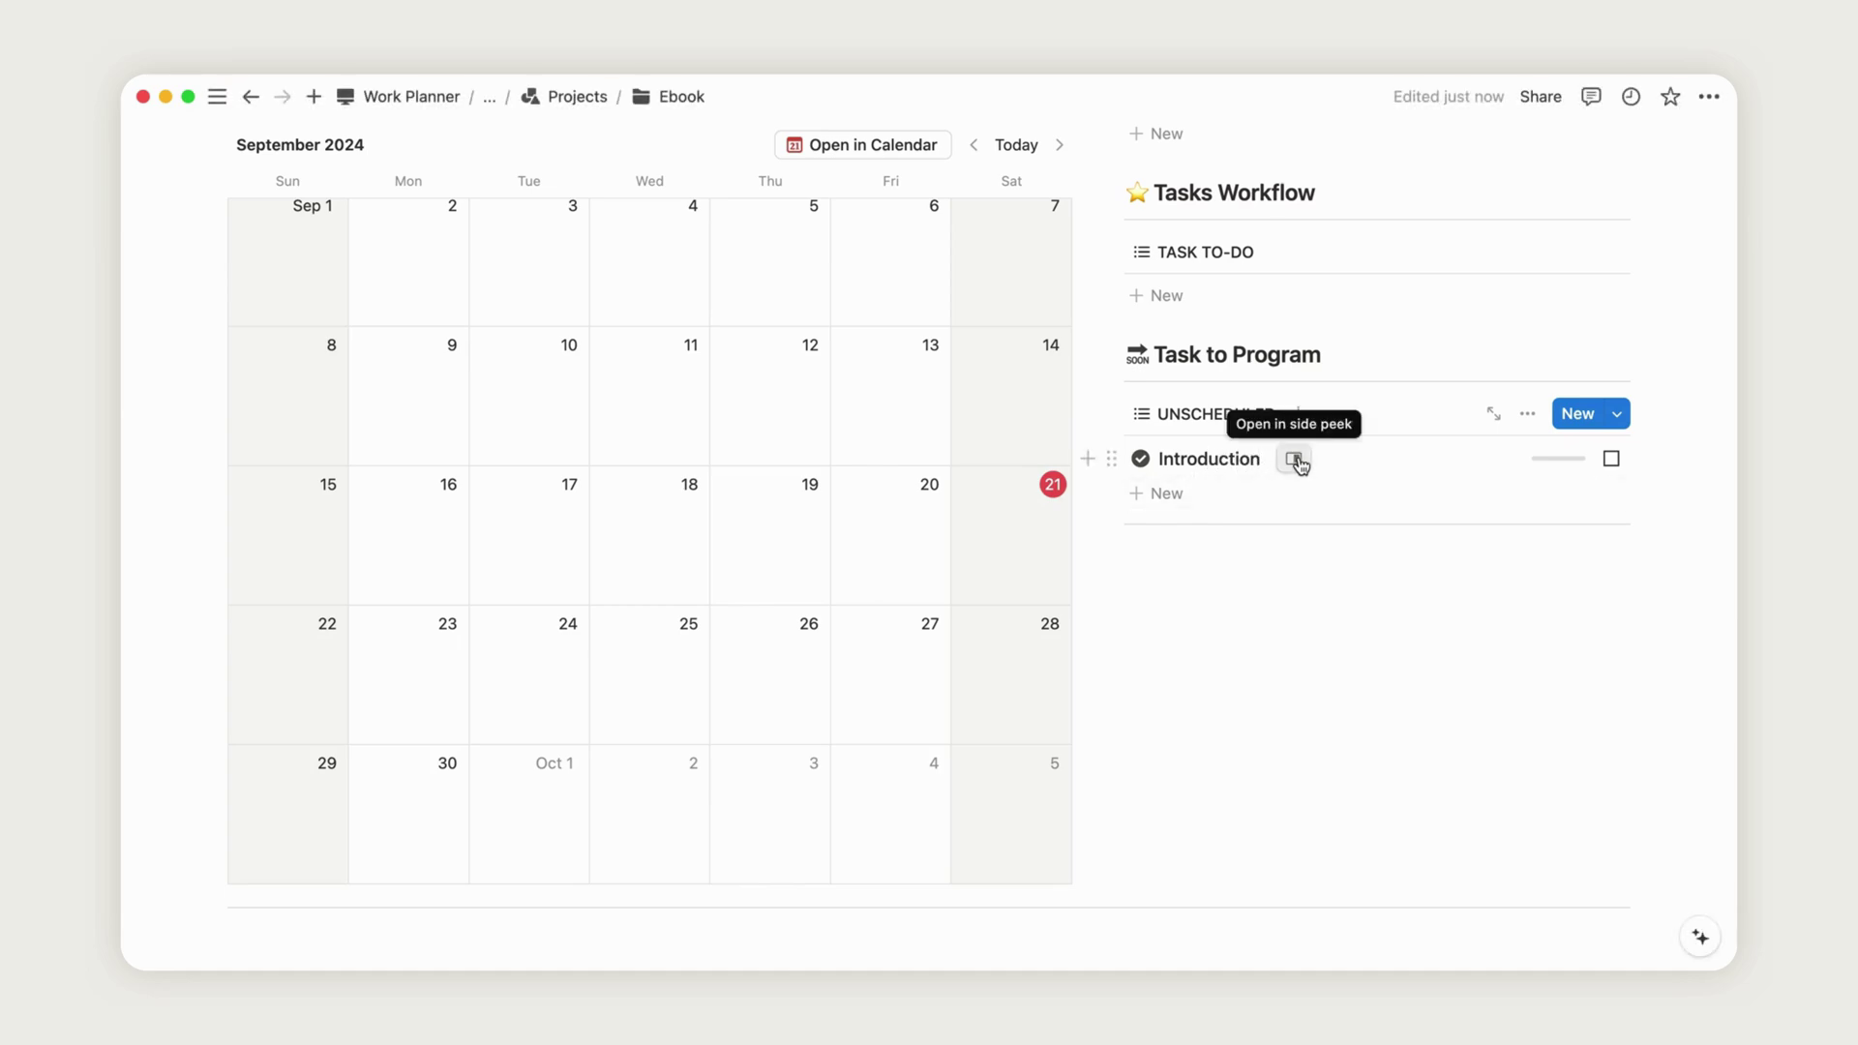
left_click(1295, 459)
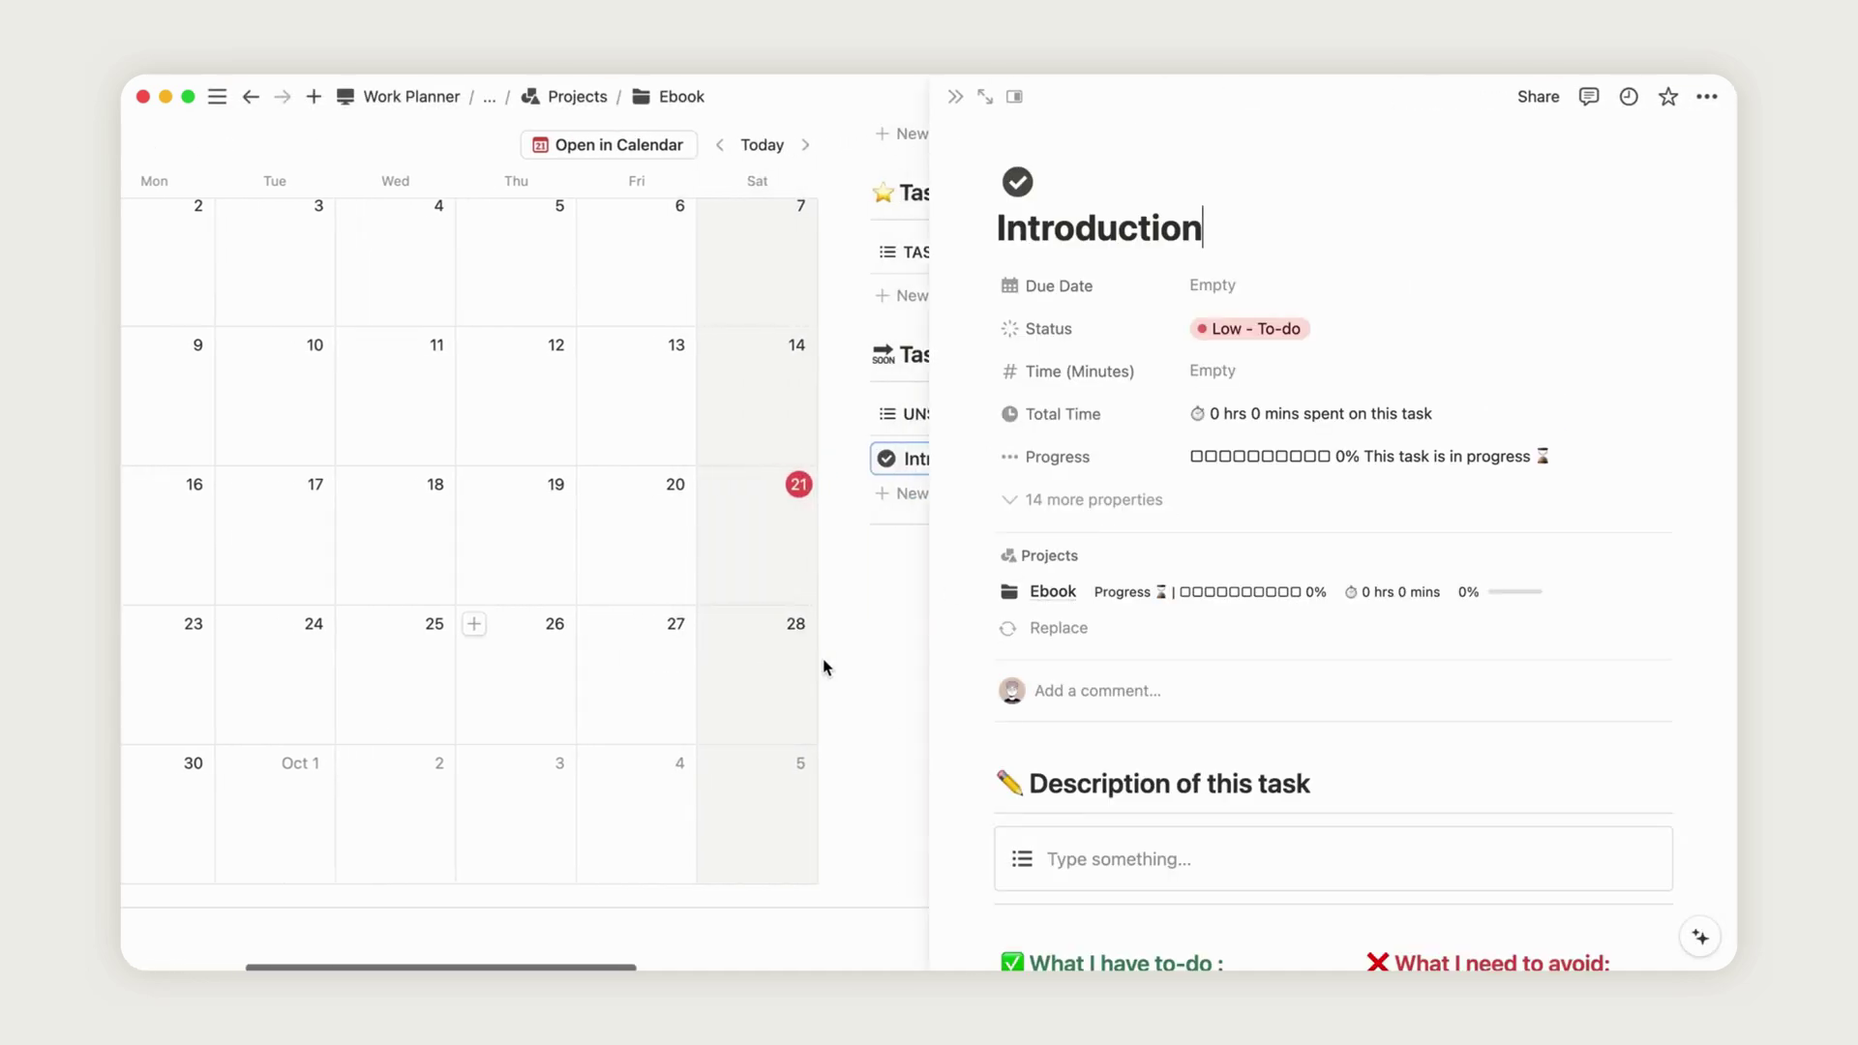
left_click(1288, 328)
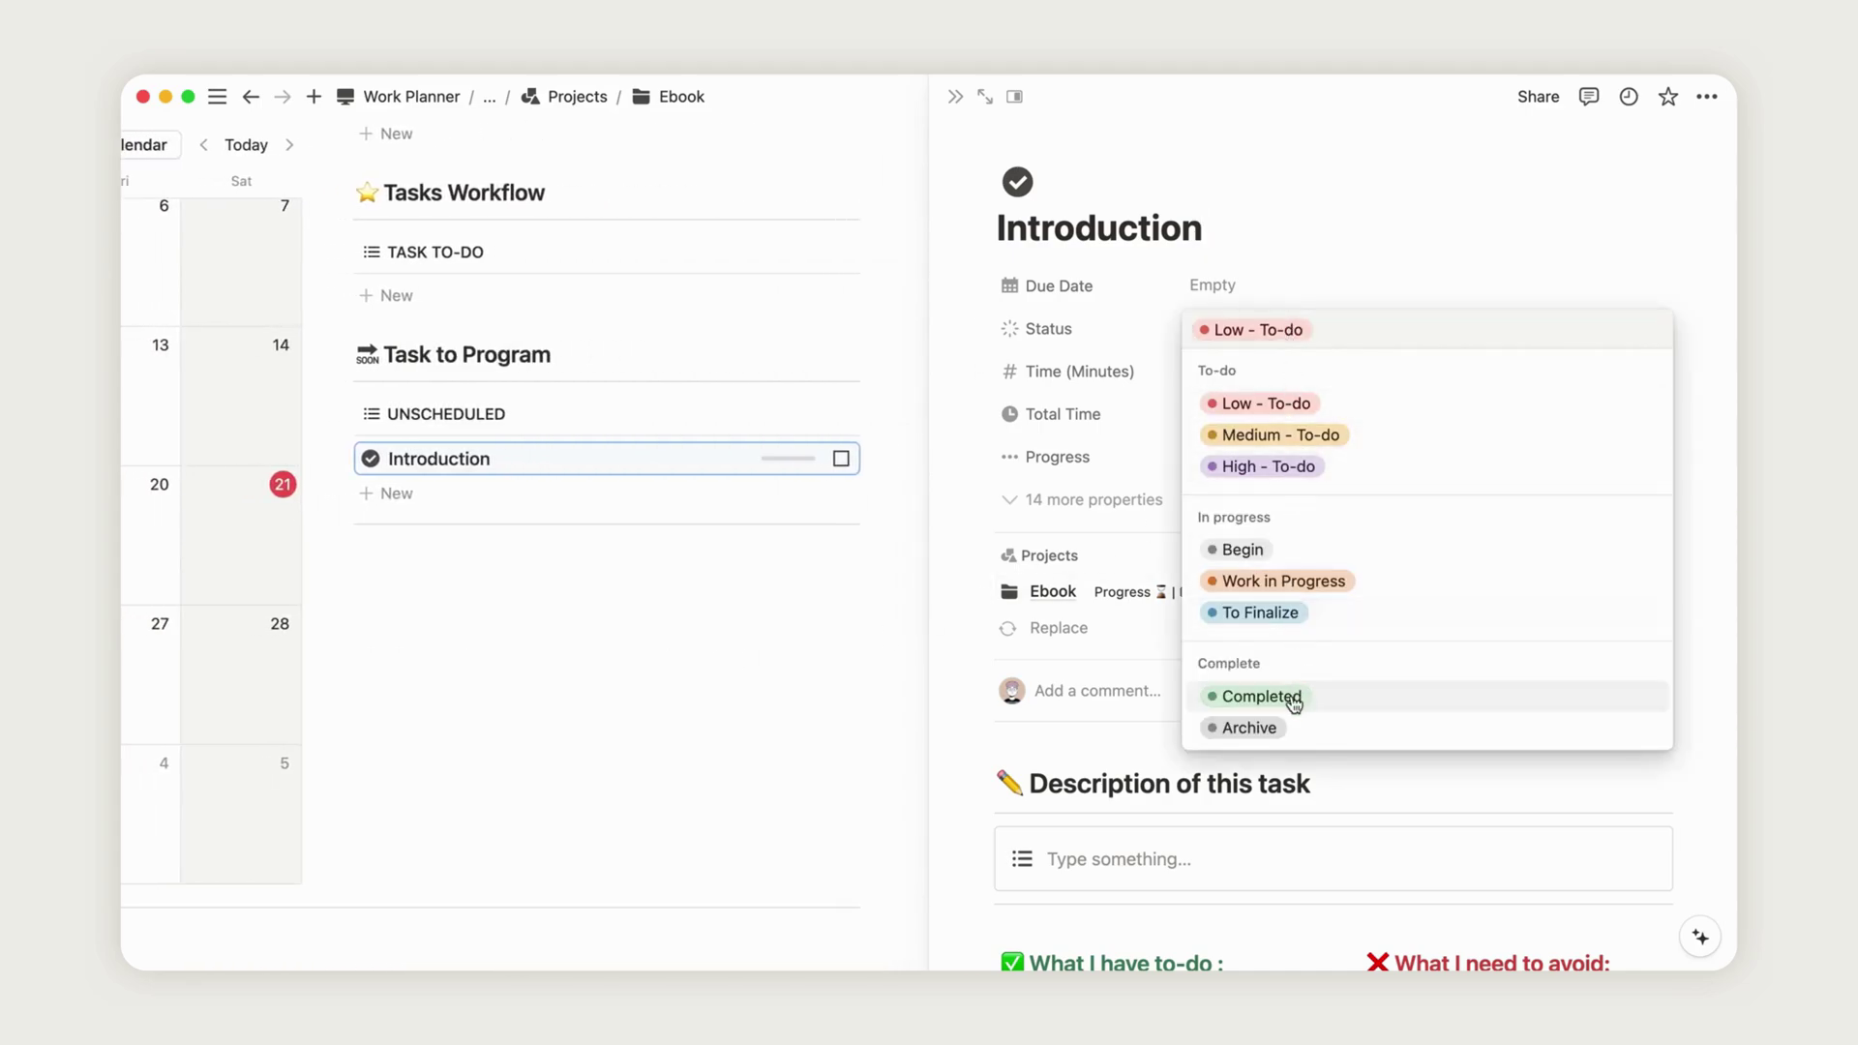
left_click(1265, 548)
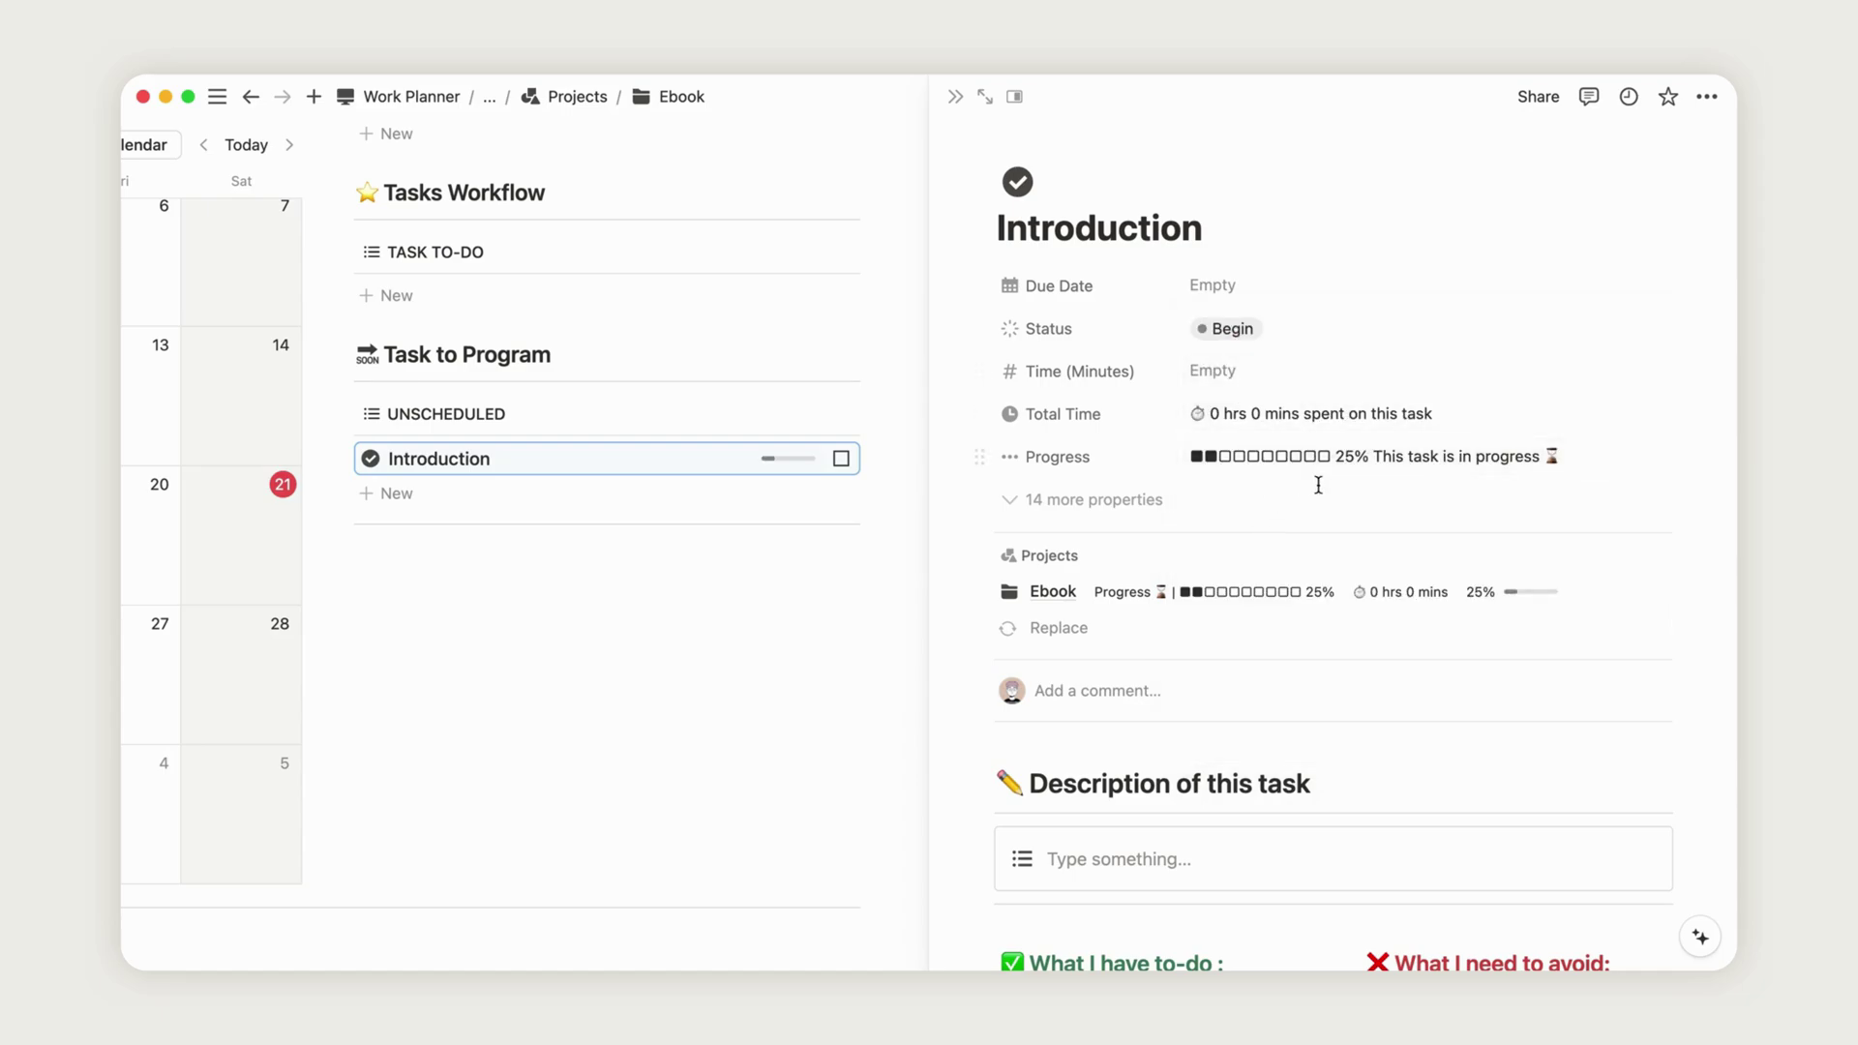
left_click(1228, 368)
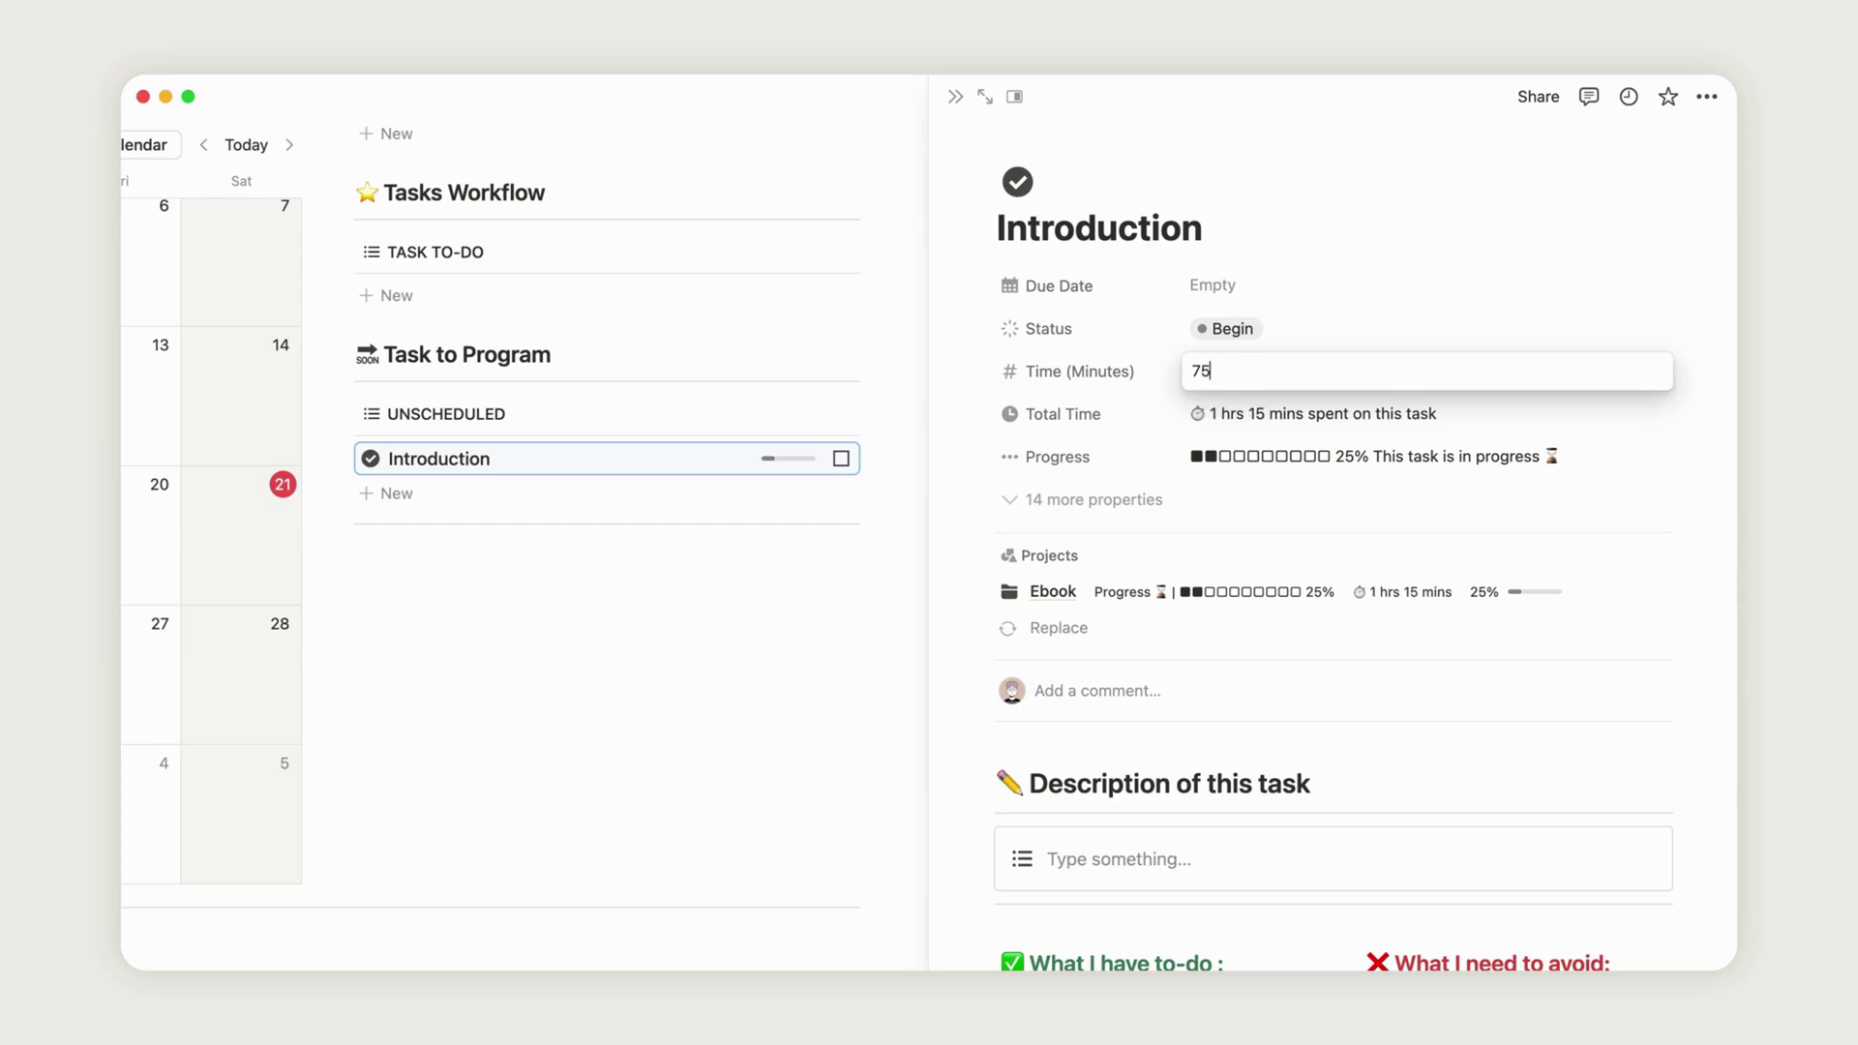
type("75")
key("Return")
- Close the task panel and drag Introduction from Unscheduled onto September 21
left_click(954, 97)
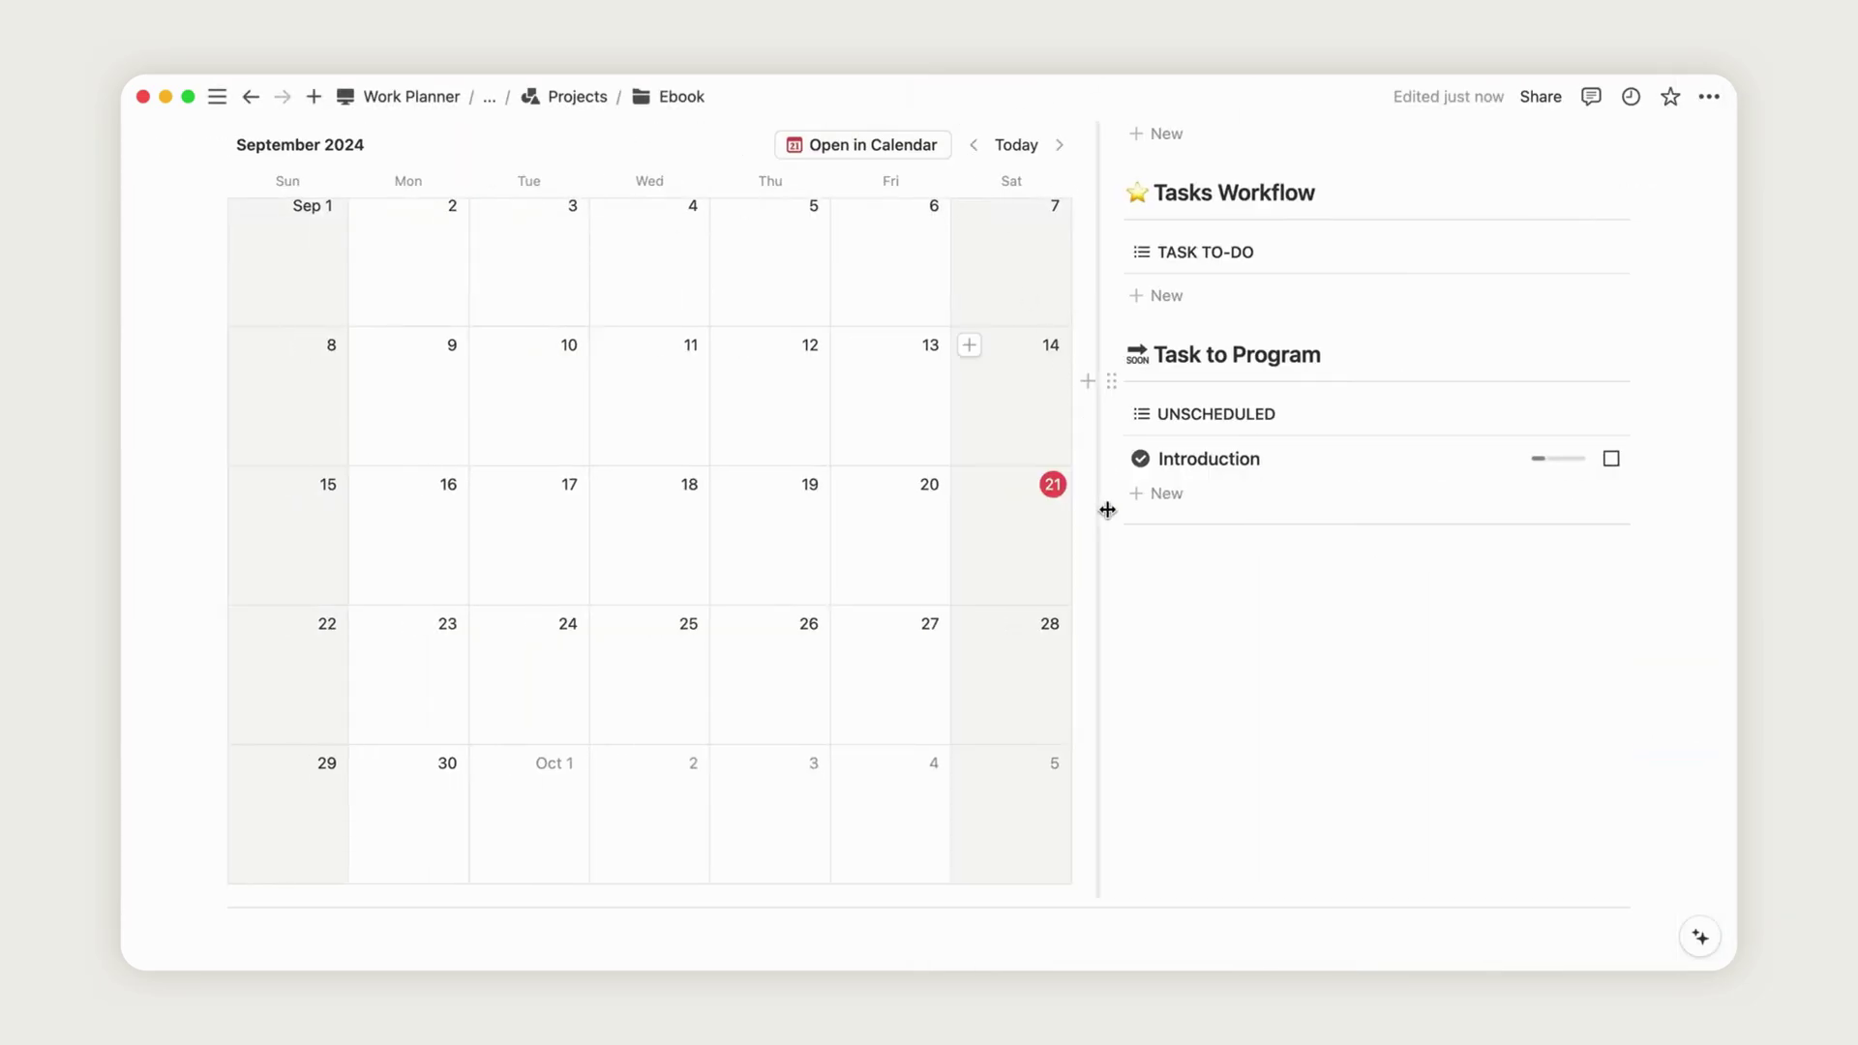
left_click_drag(1107, 457, 1003, 528)
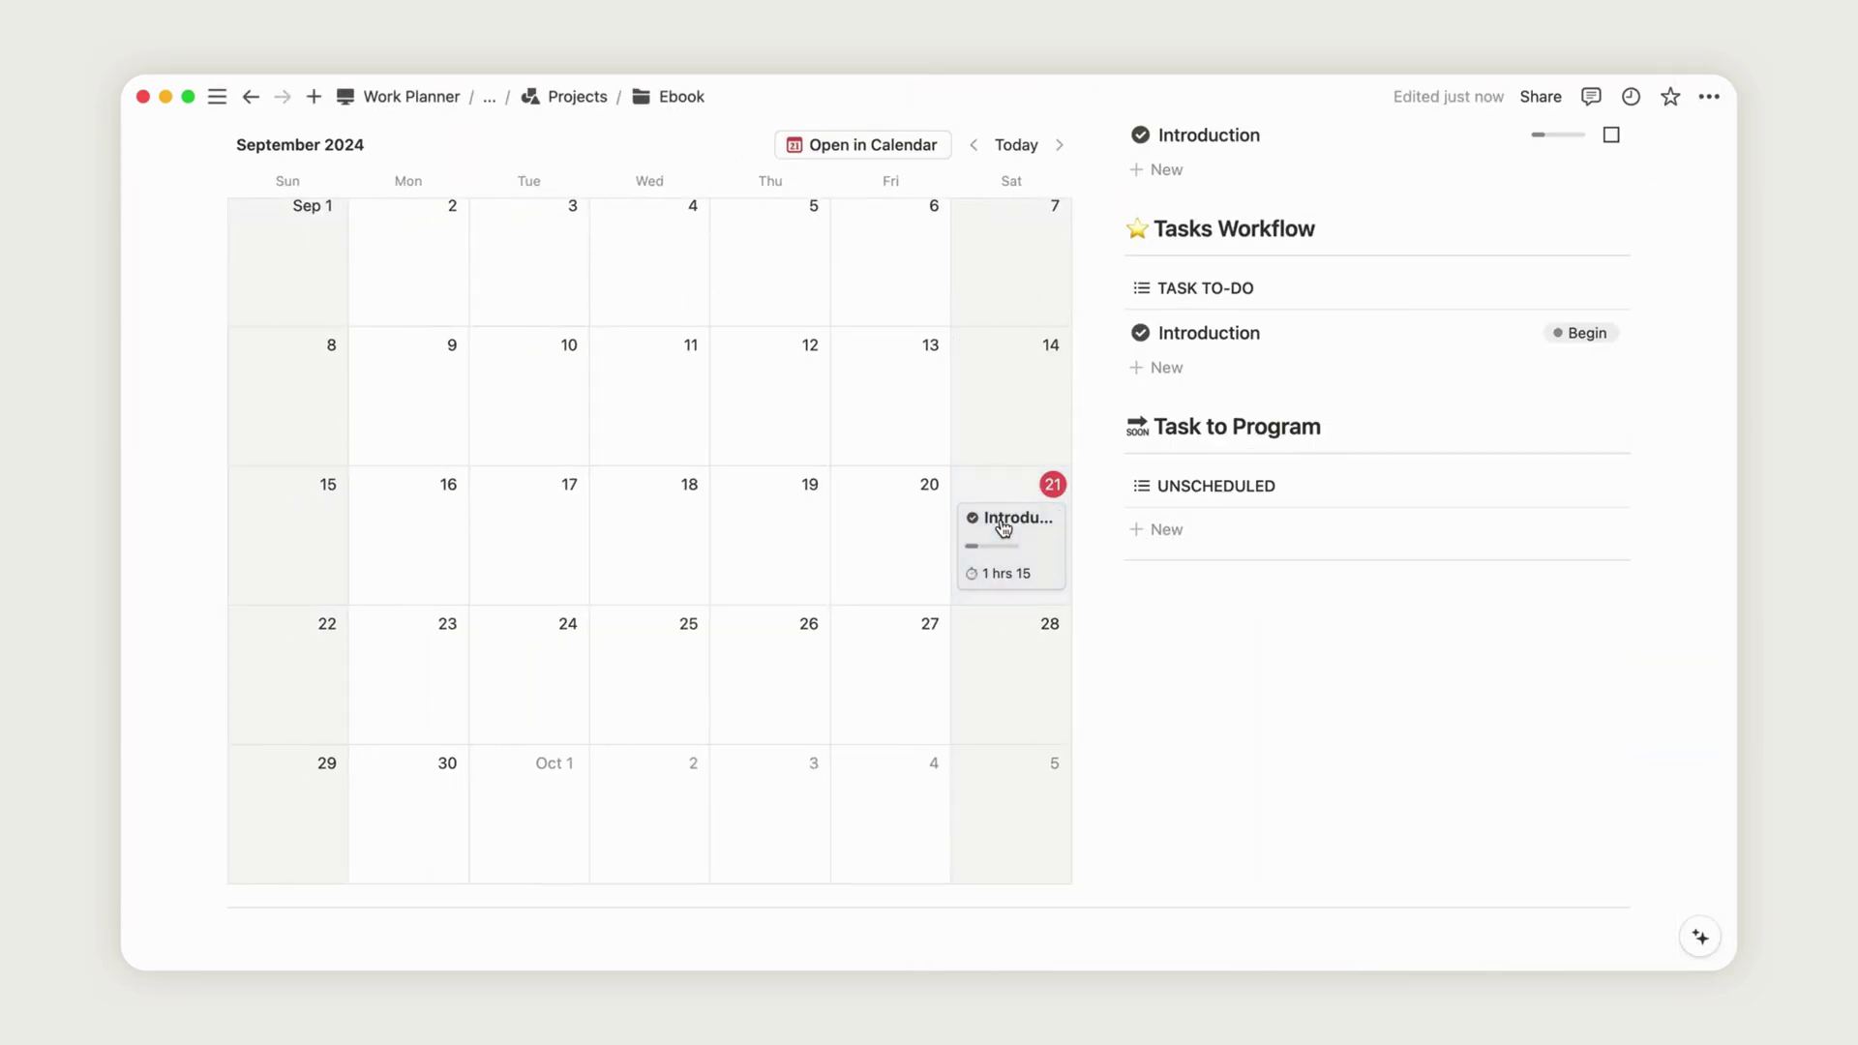
scroll(1003, 528, "up", 4)
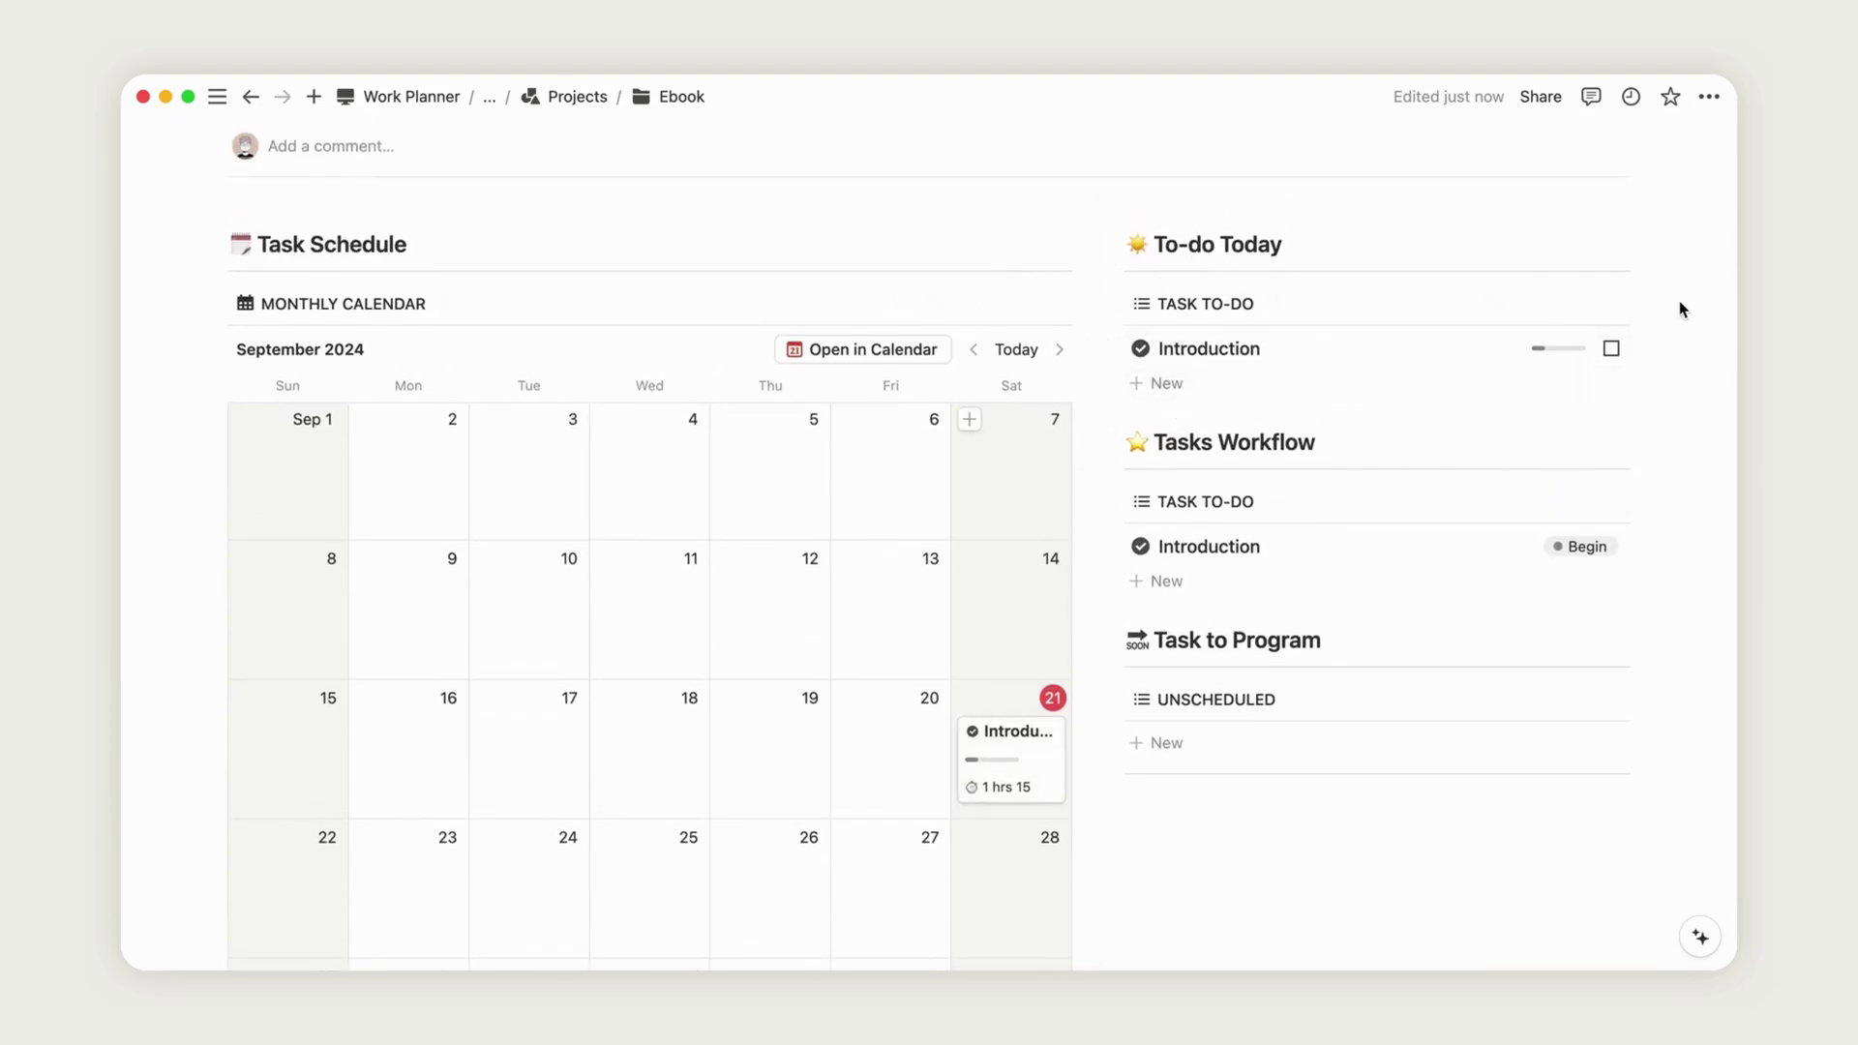
scroll(1680, 310, "down", 4)
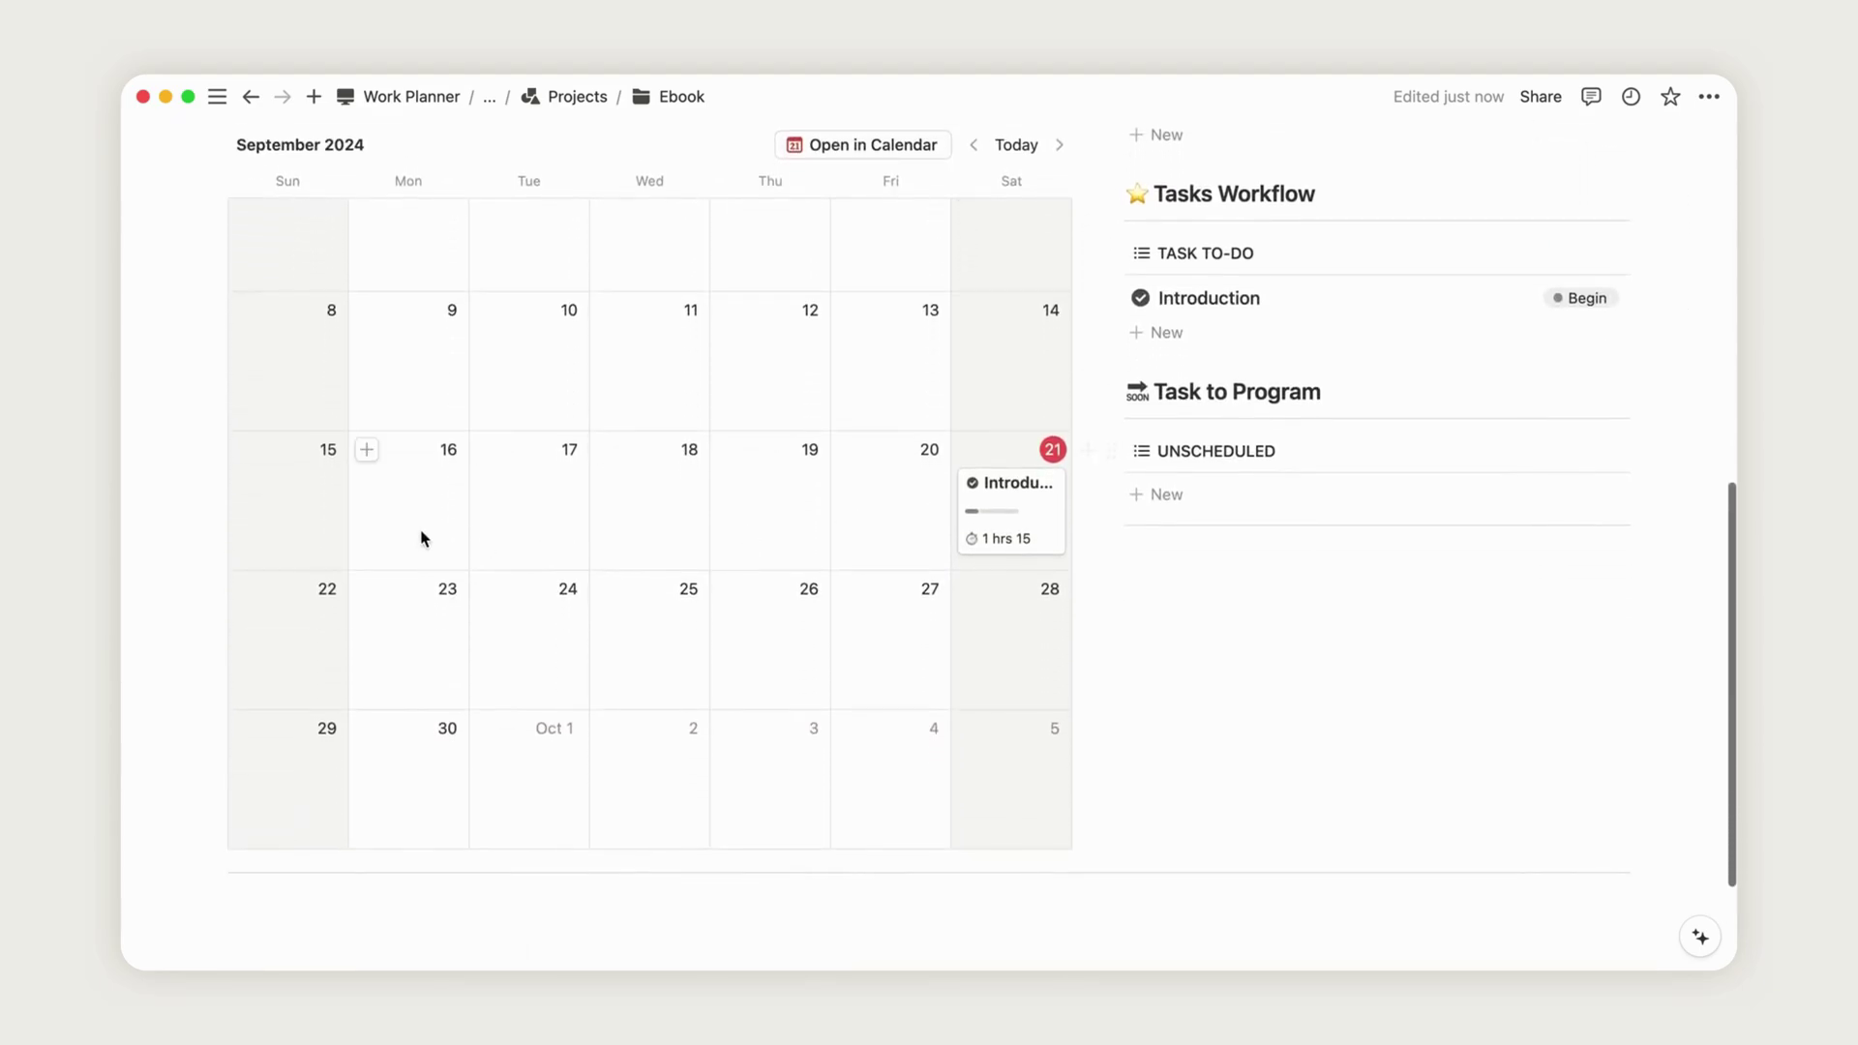
- Create a 'Chapter 2' task on September 23 with status Work in Progress and 45 minutes
left_click(366, 589)
key("super+a")
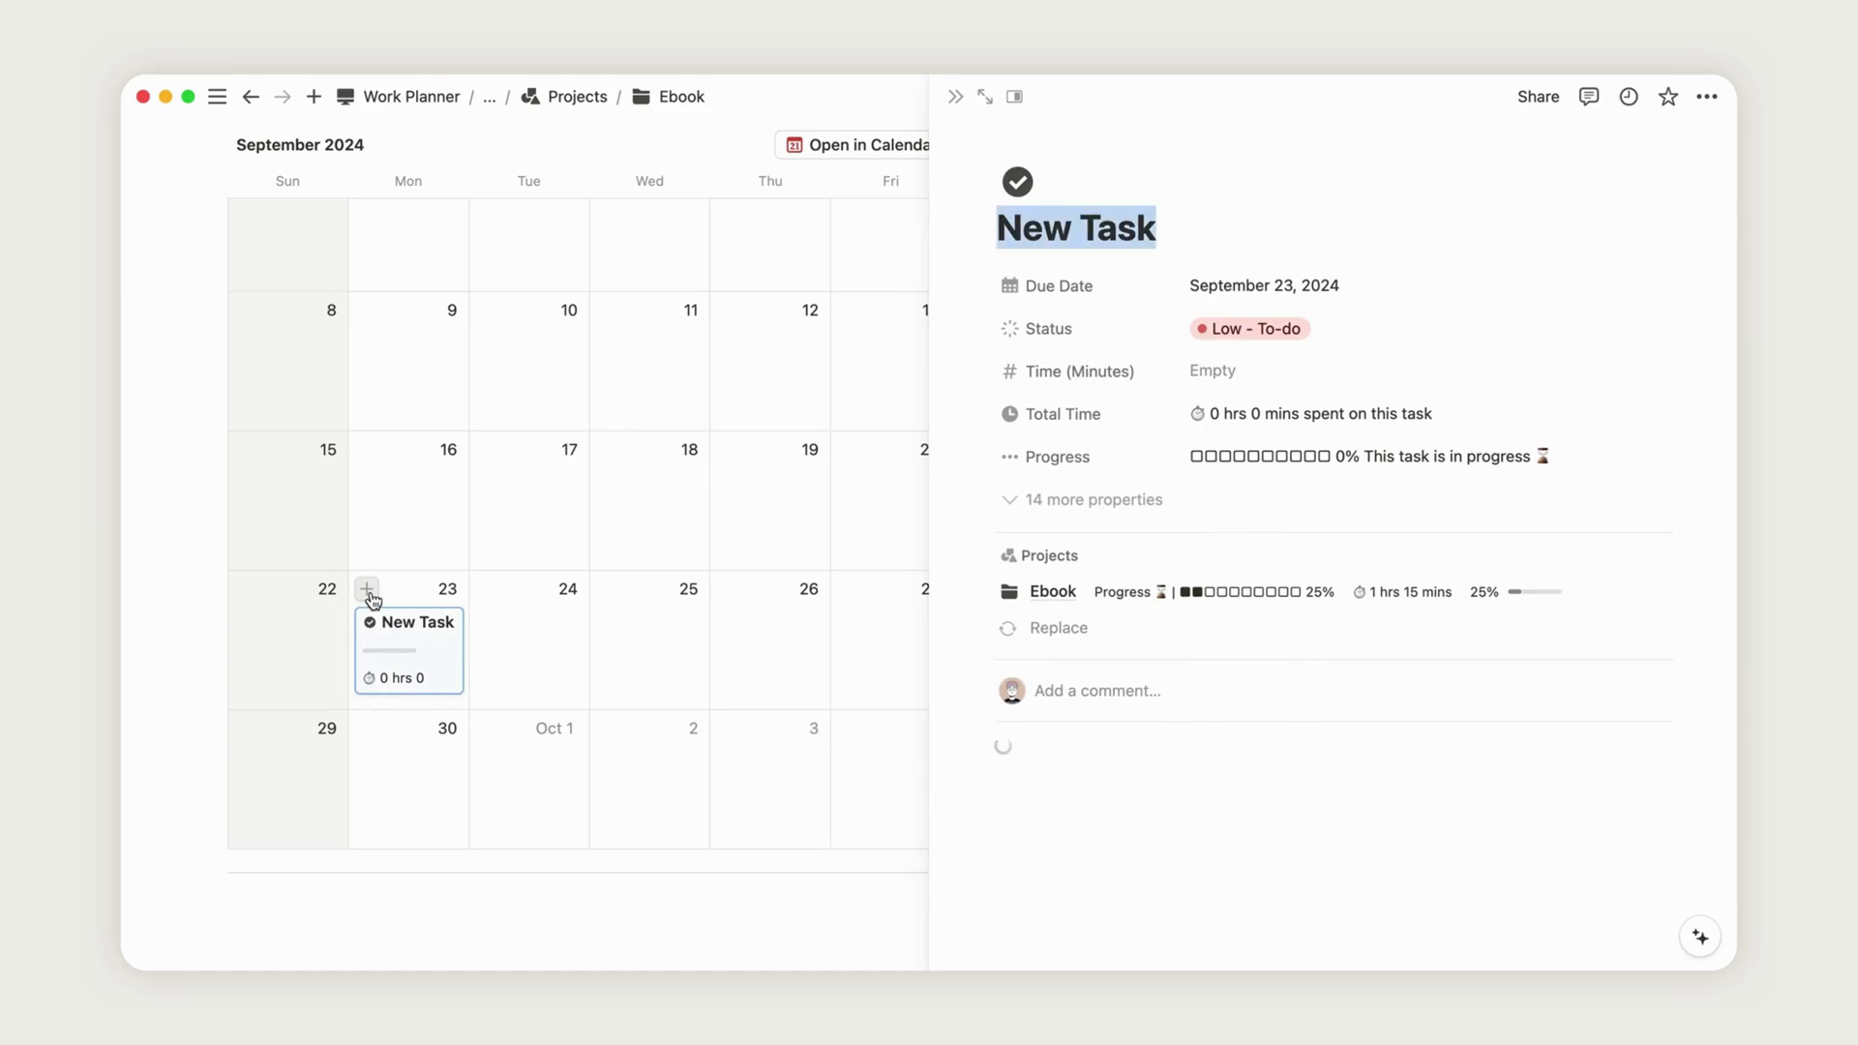
type("Chapter")
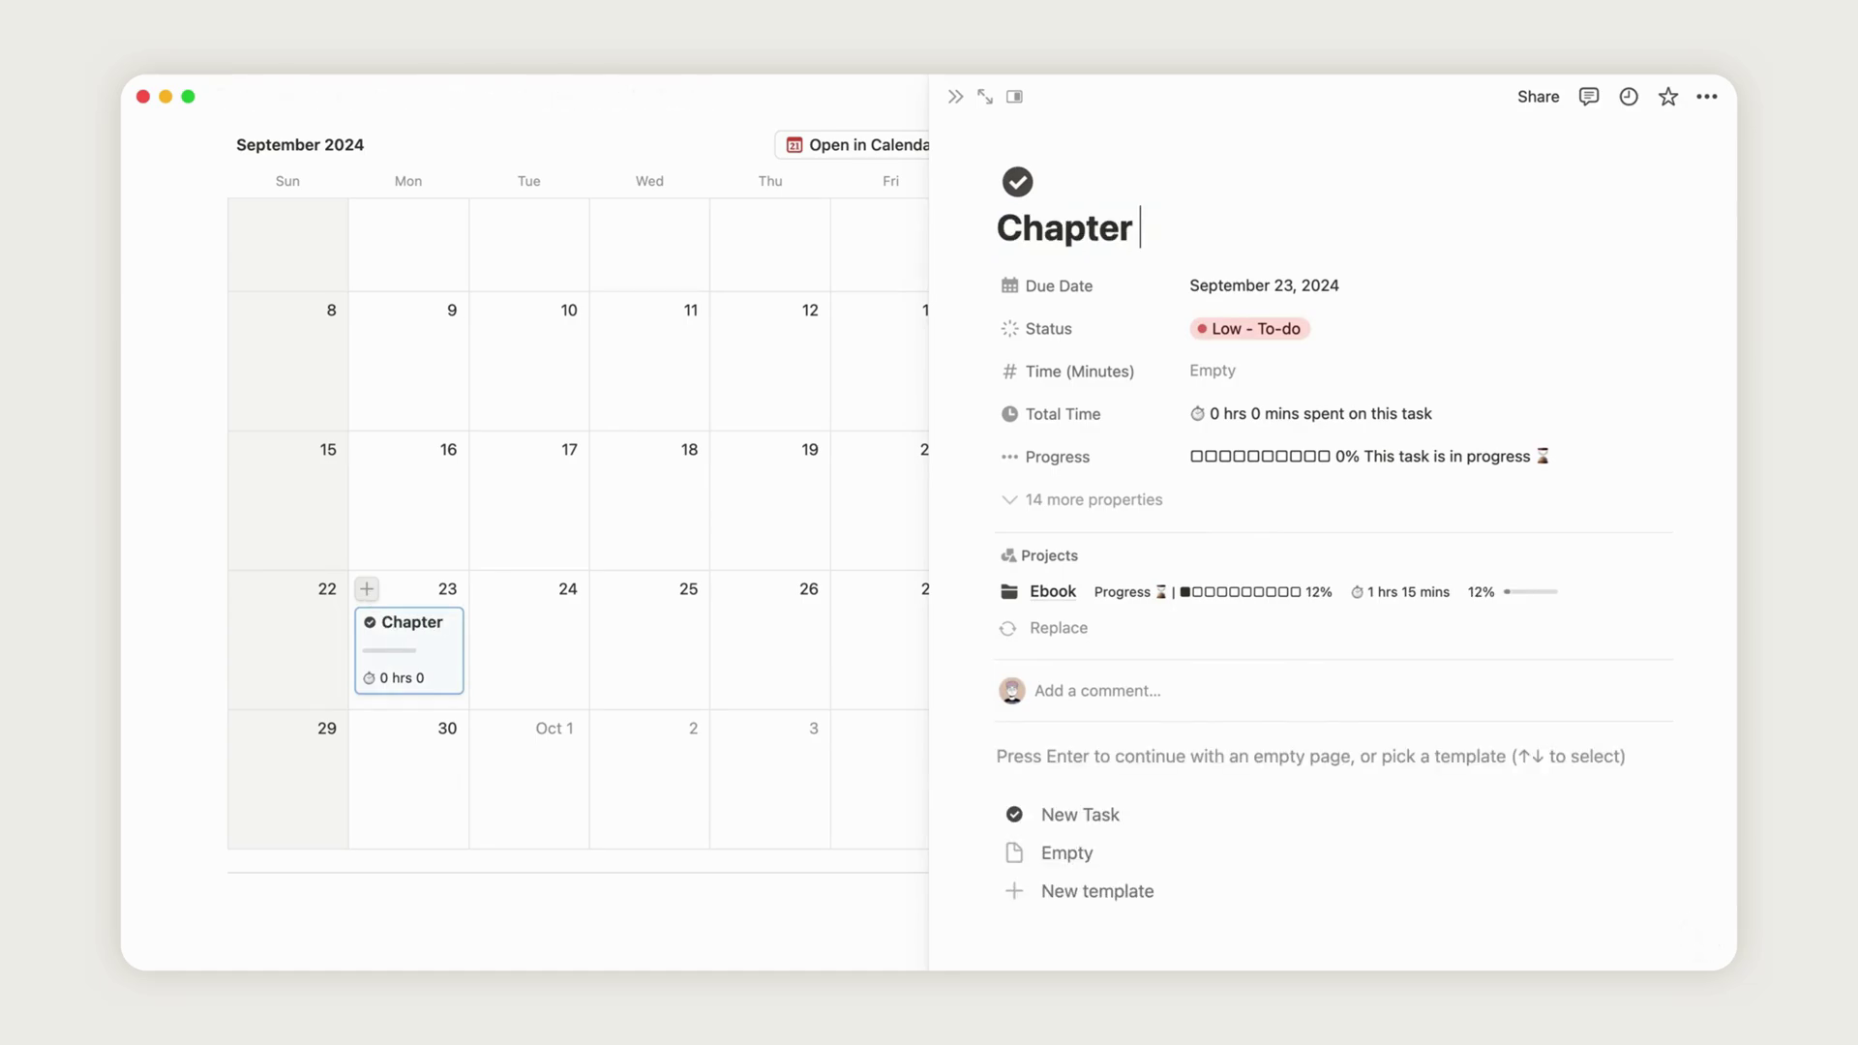
type(" 2")
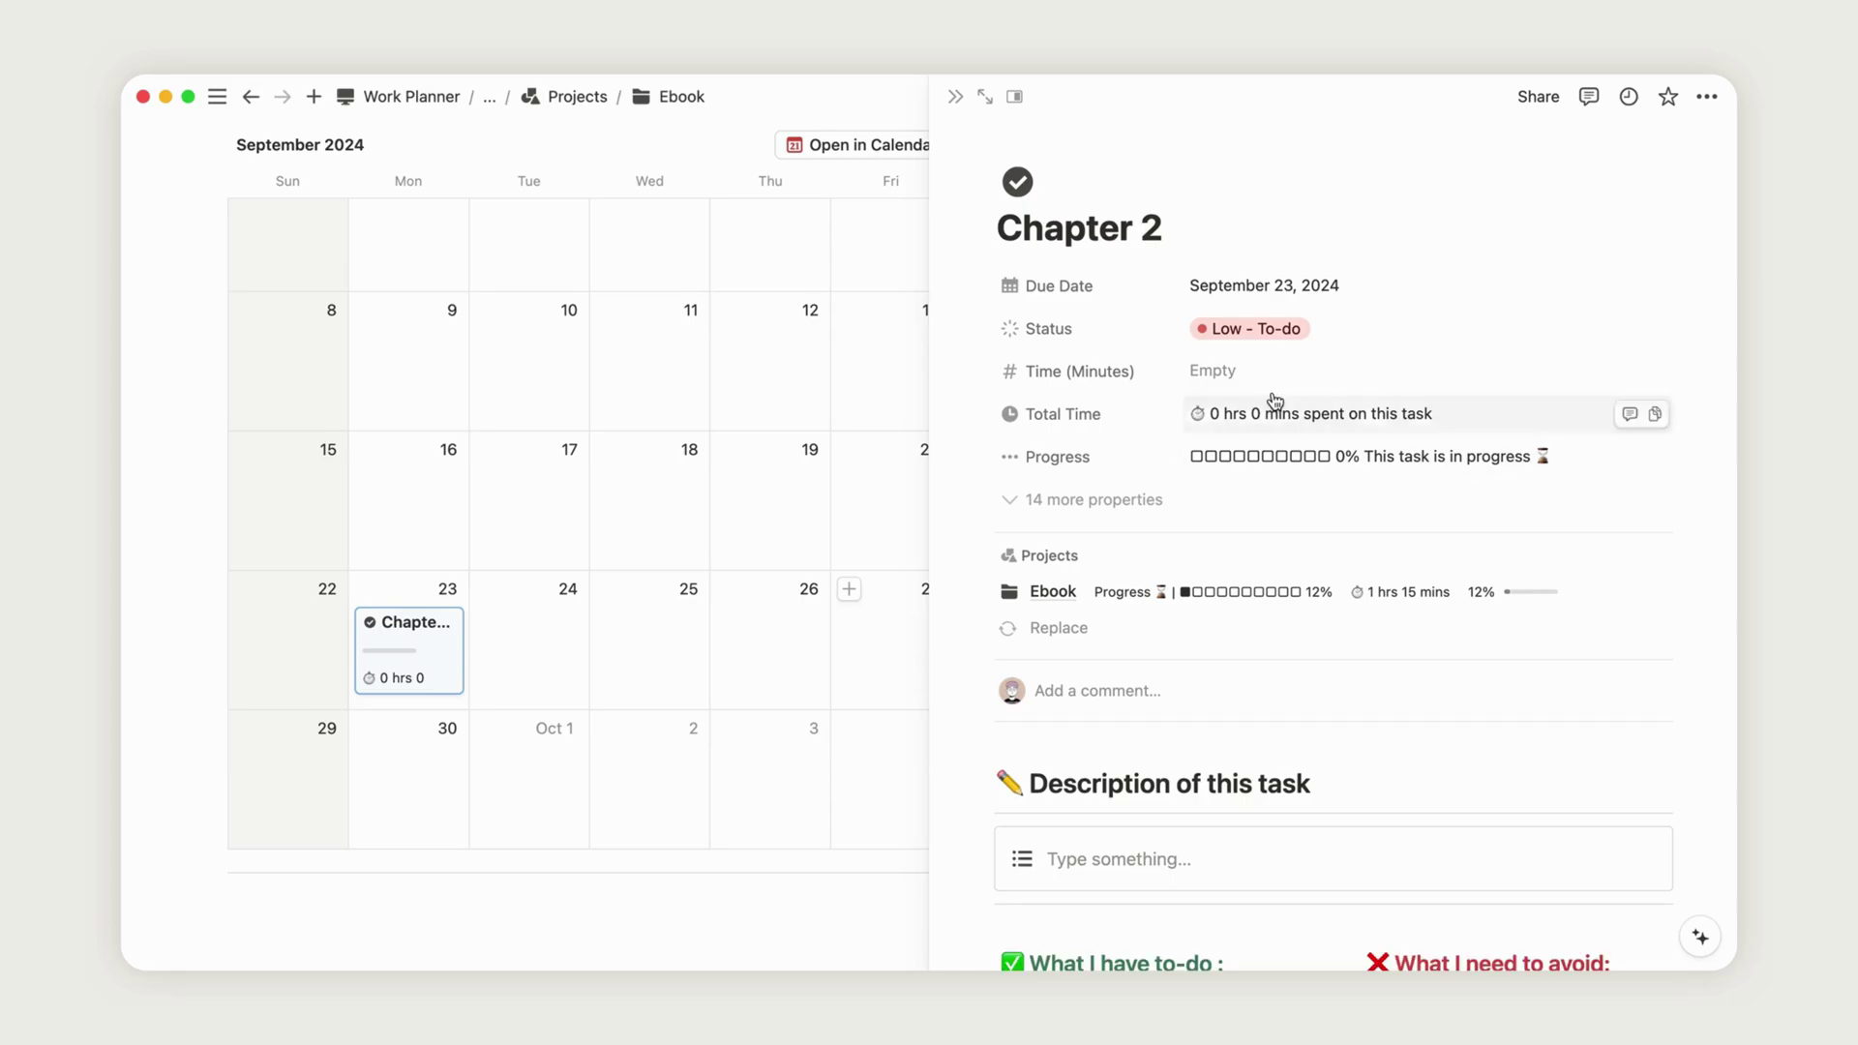
left_click(1267, 334)
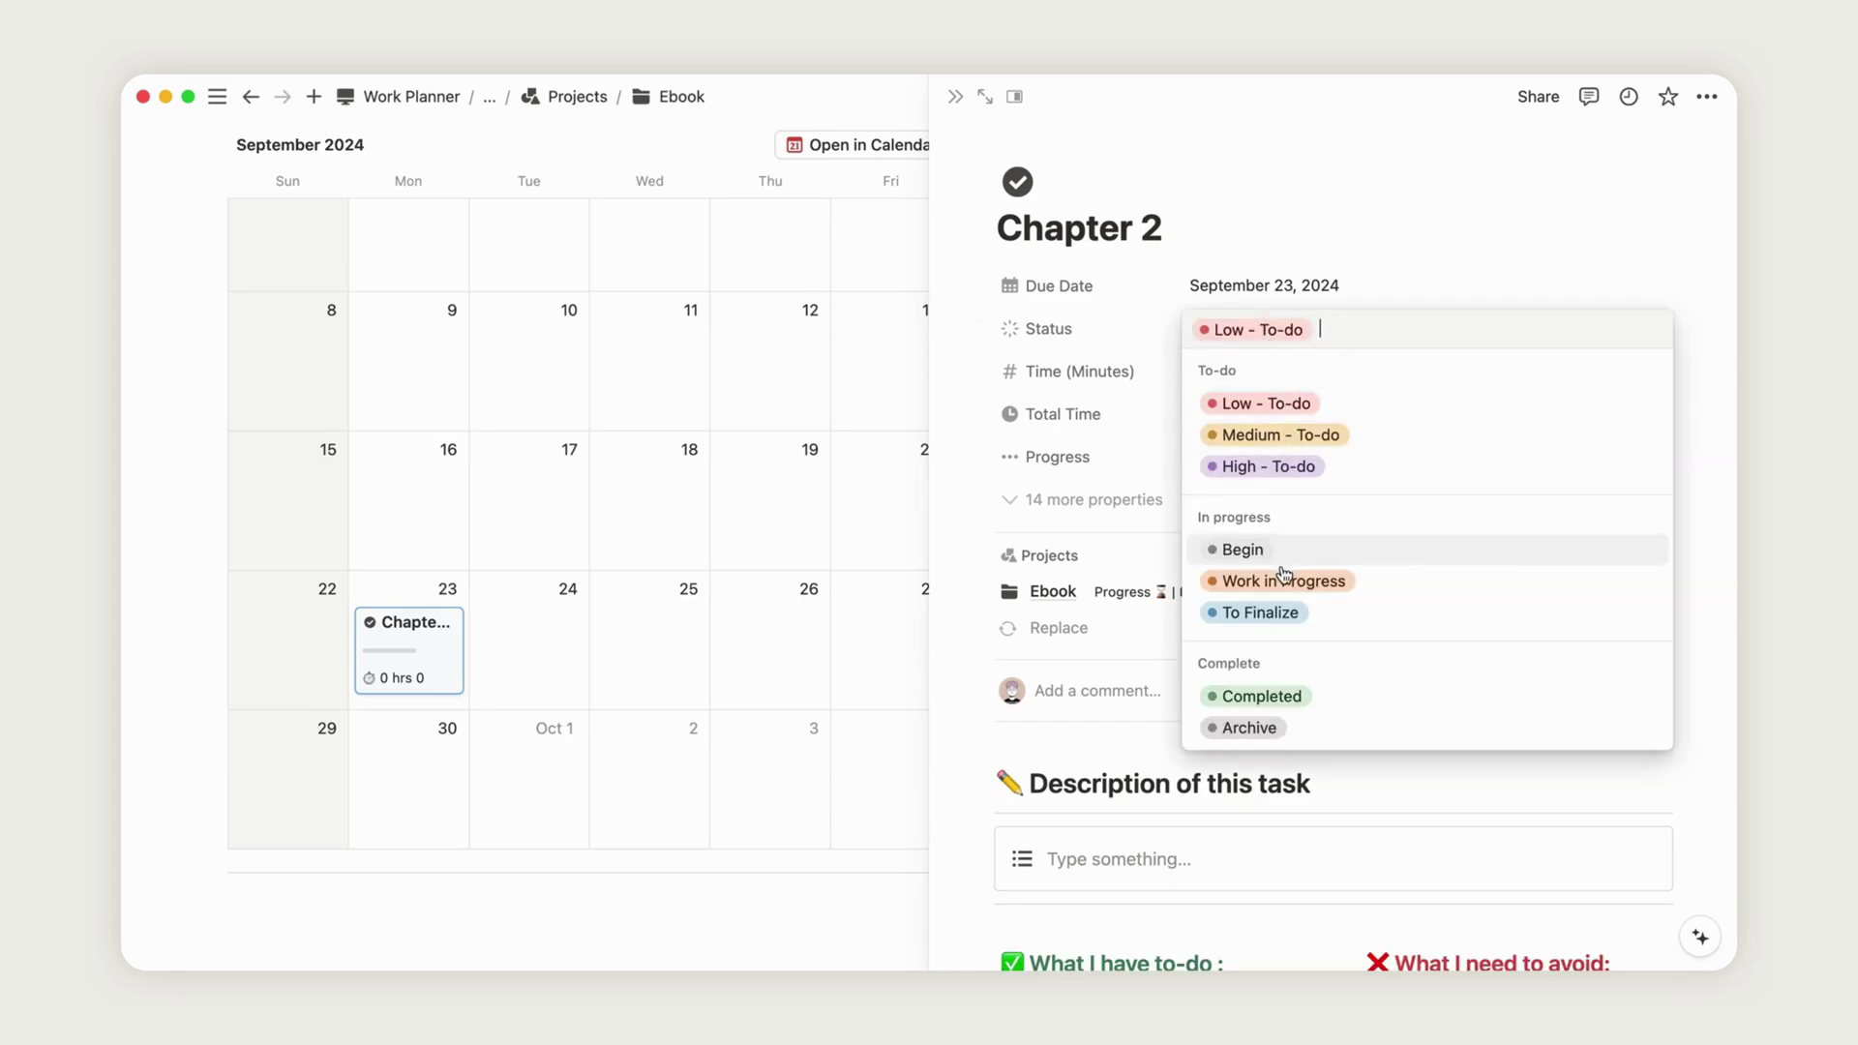
left_click(1284, 582)
left_click(1273, 374)
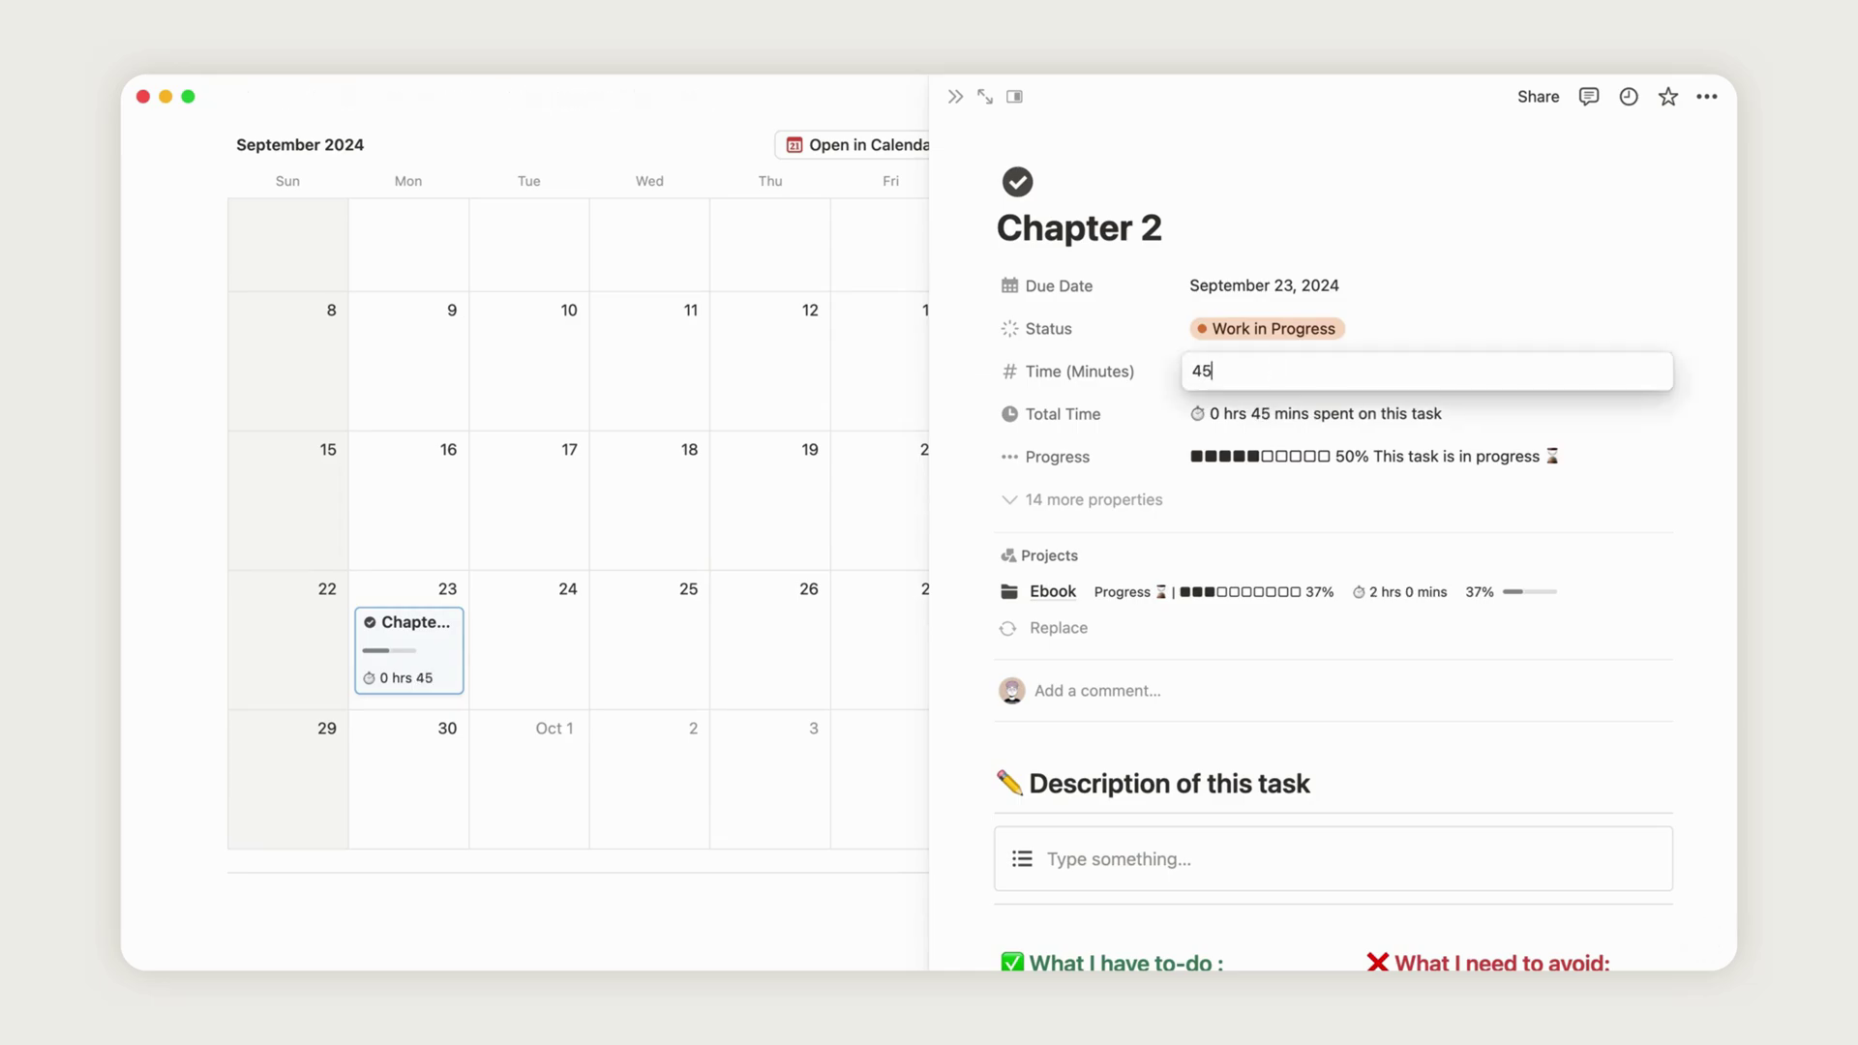
left_click(1409, 519)
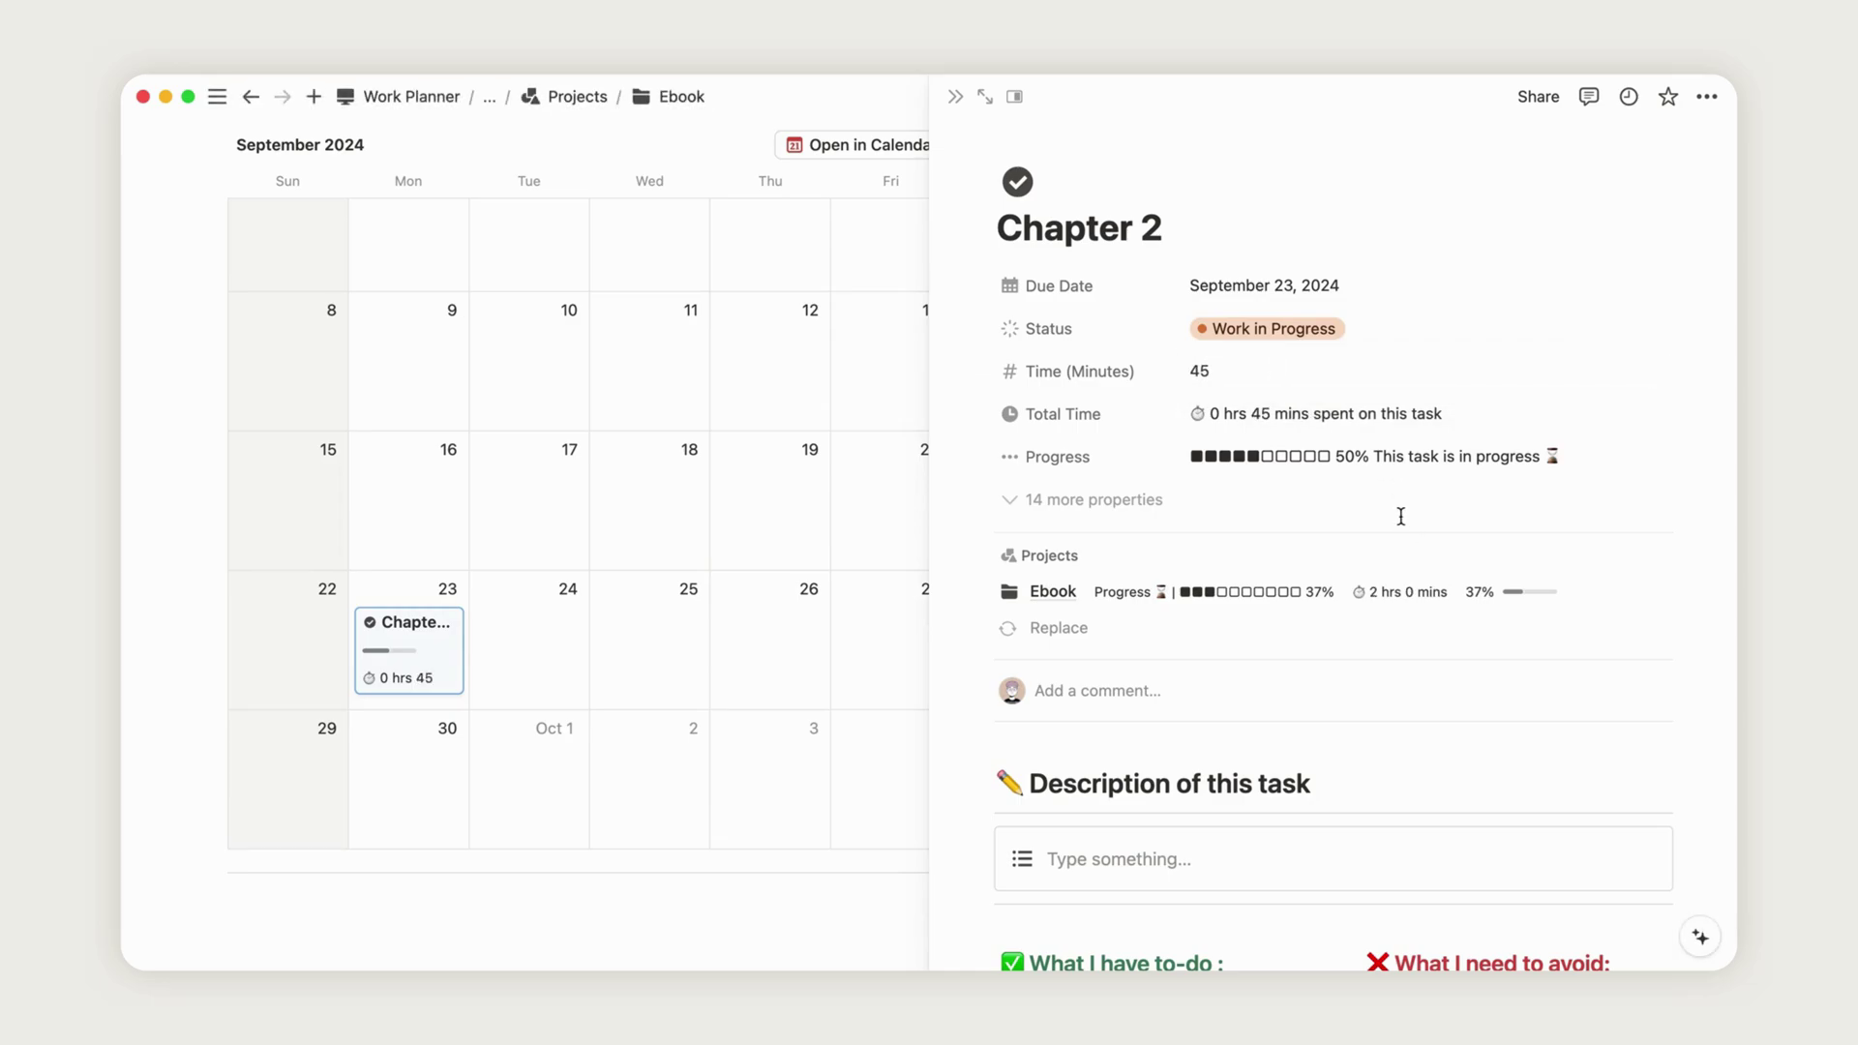
- Add a 'Chapter 3' task on September 25 with 67 minutes of time spent
left_click(955, 97)
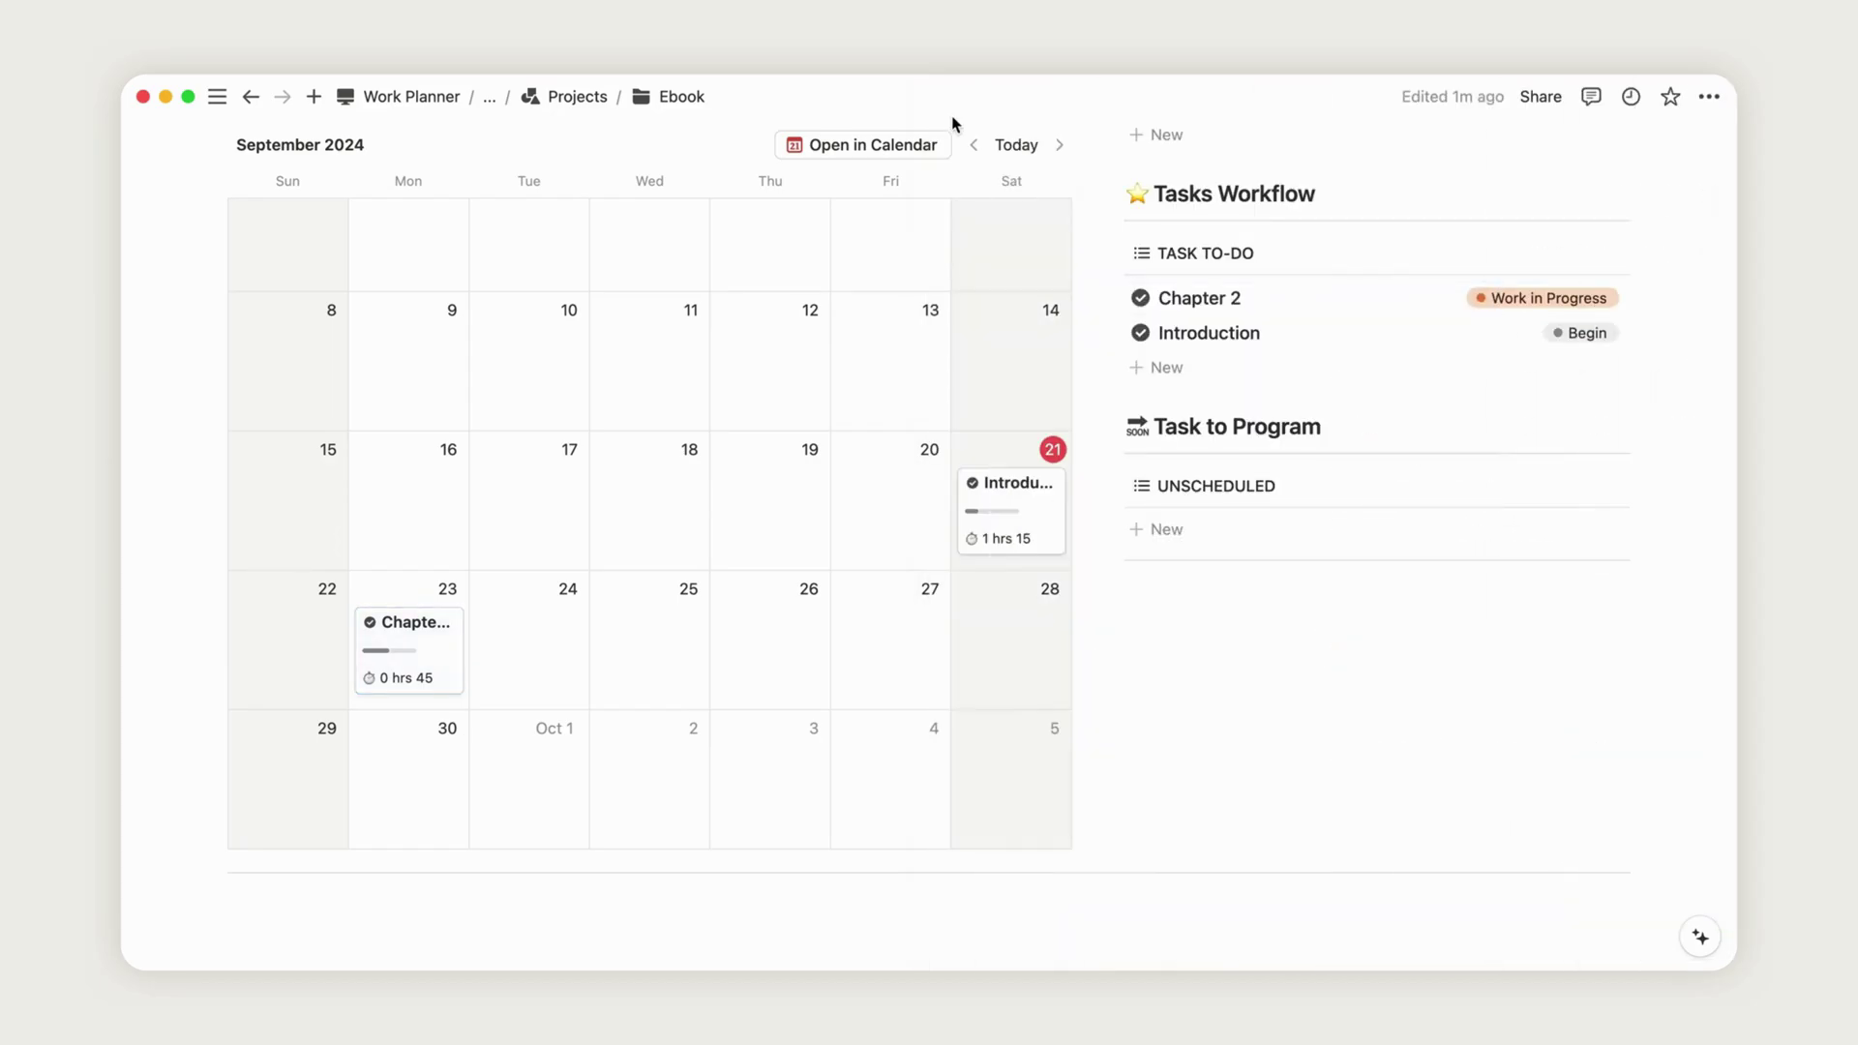
left_click(608, 590)
key("super+a")
type("Cha")
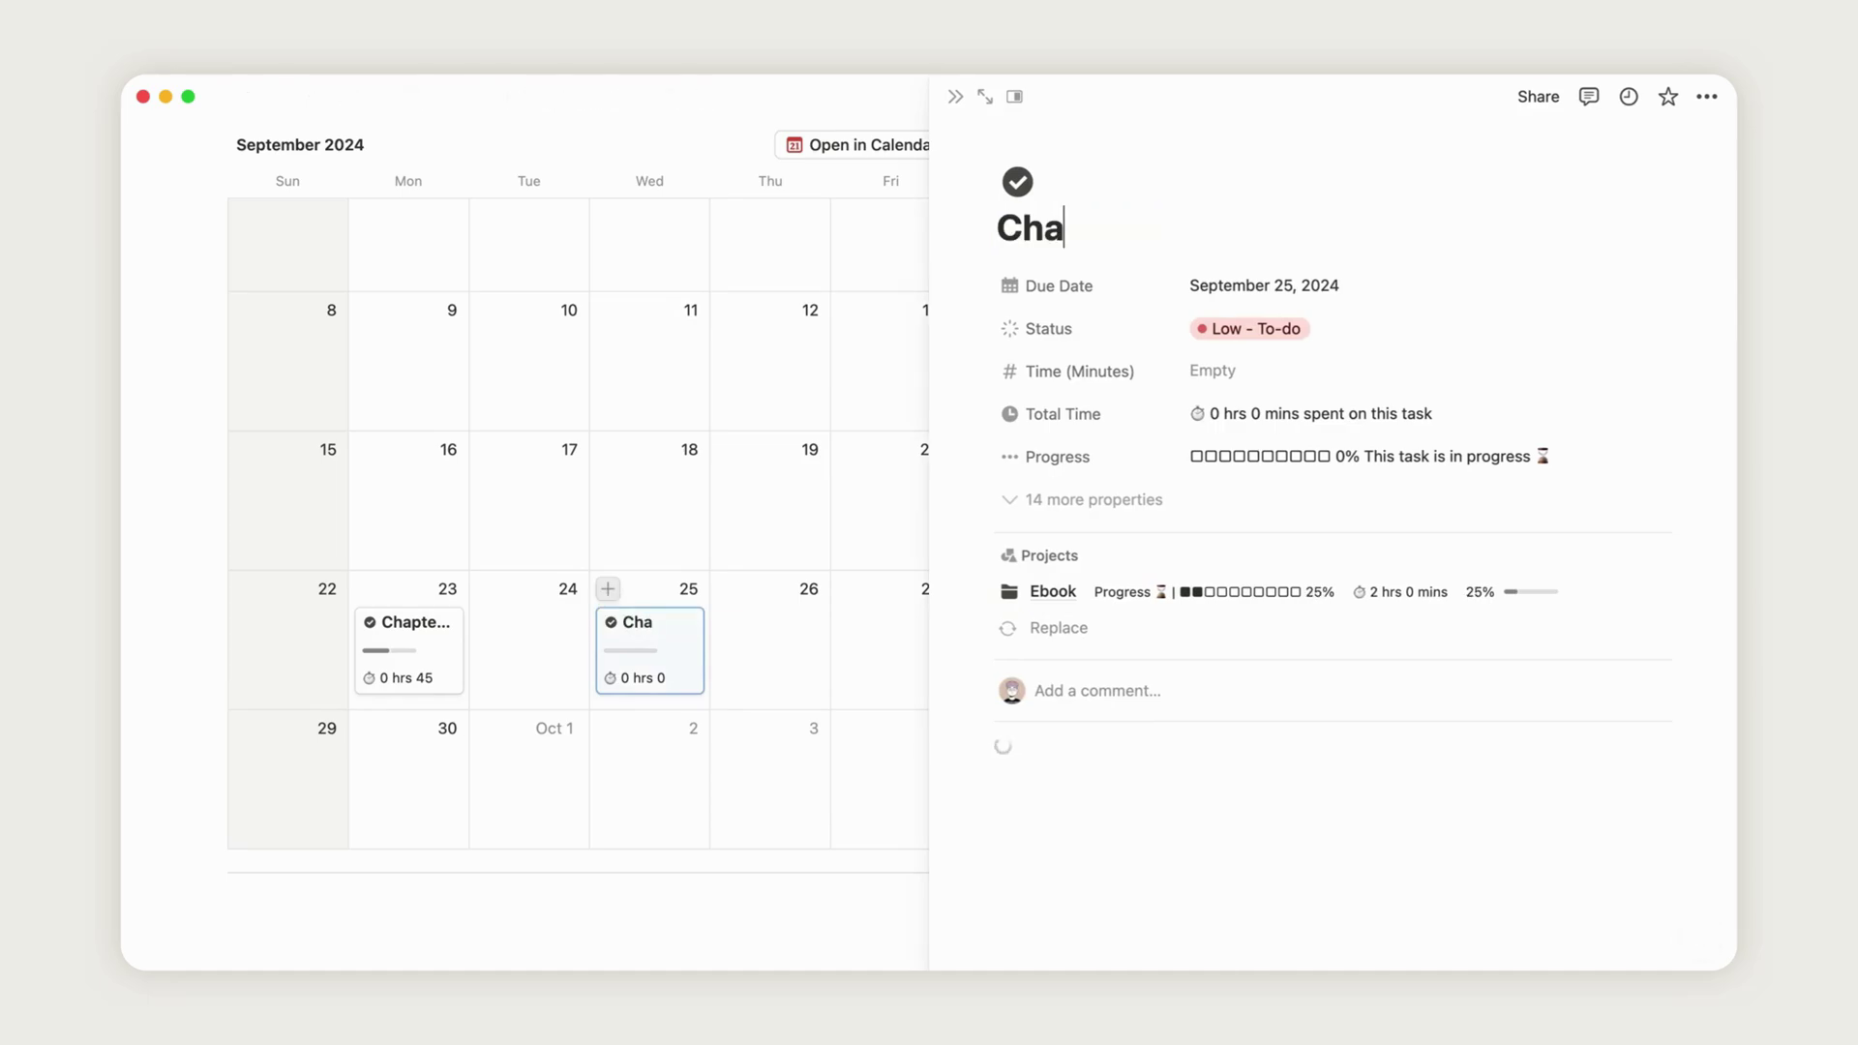
type("pter 3")
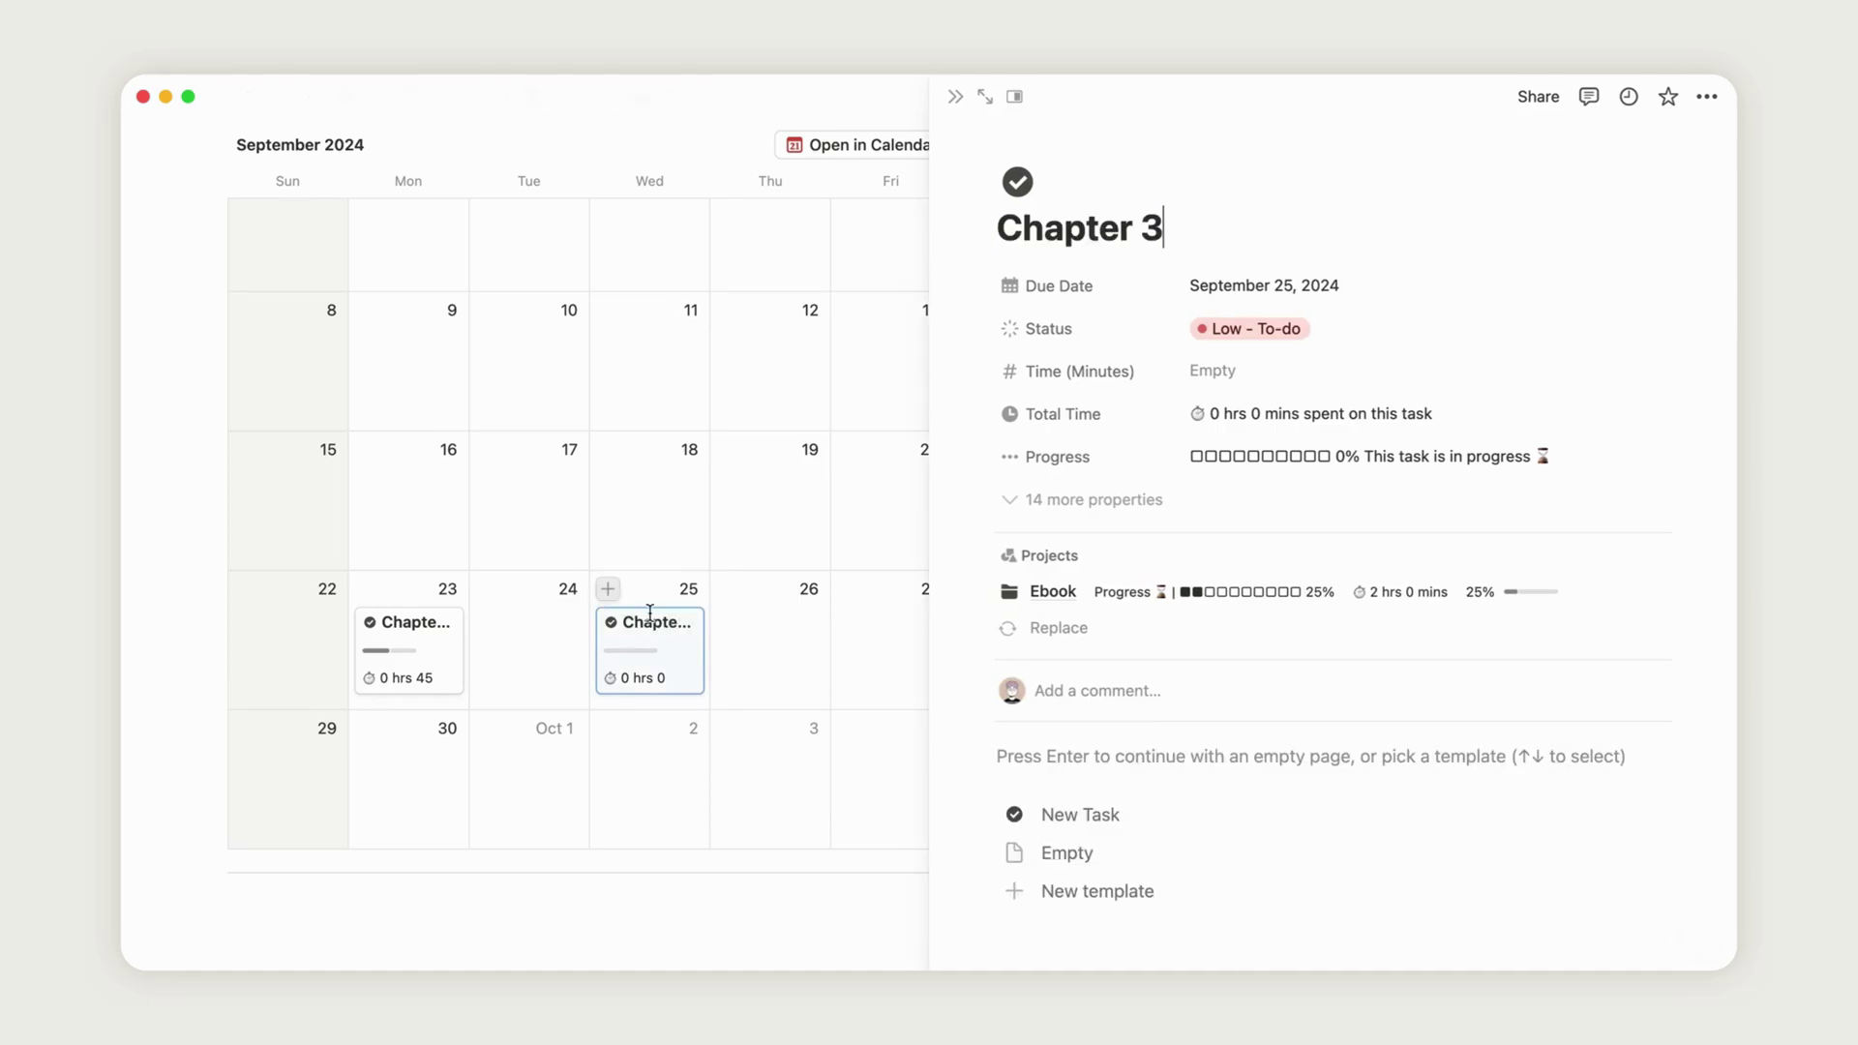
left_click(1239, 372)
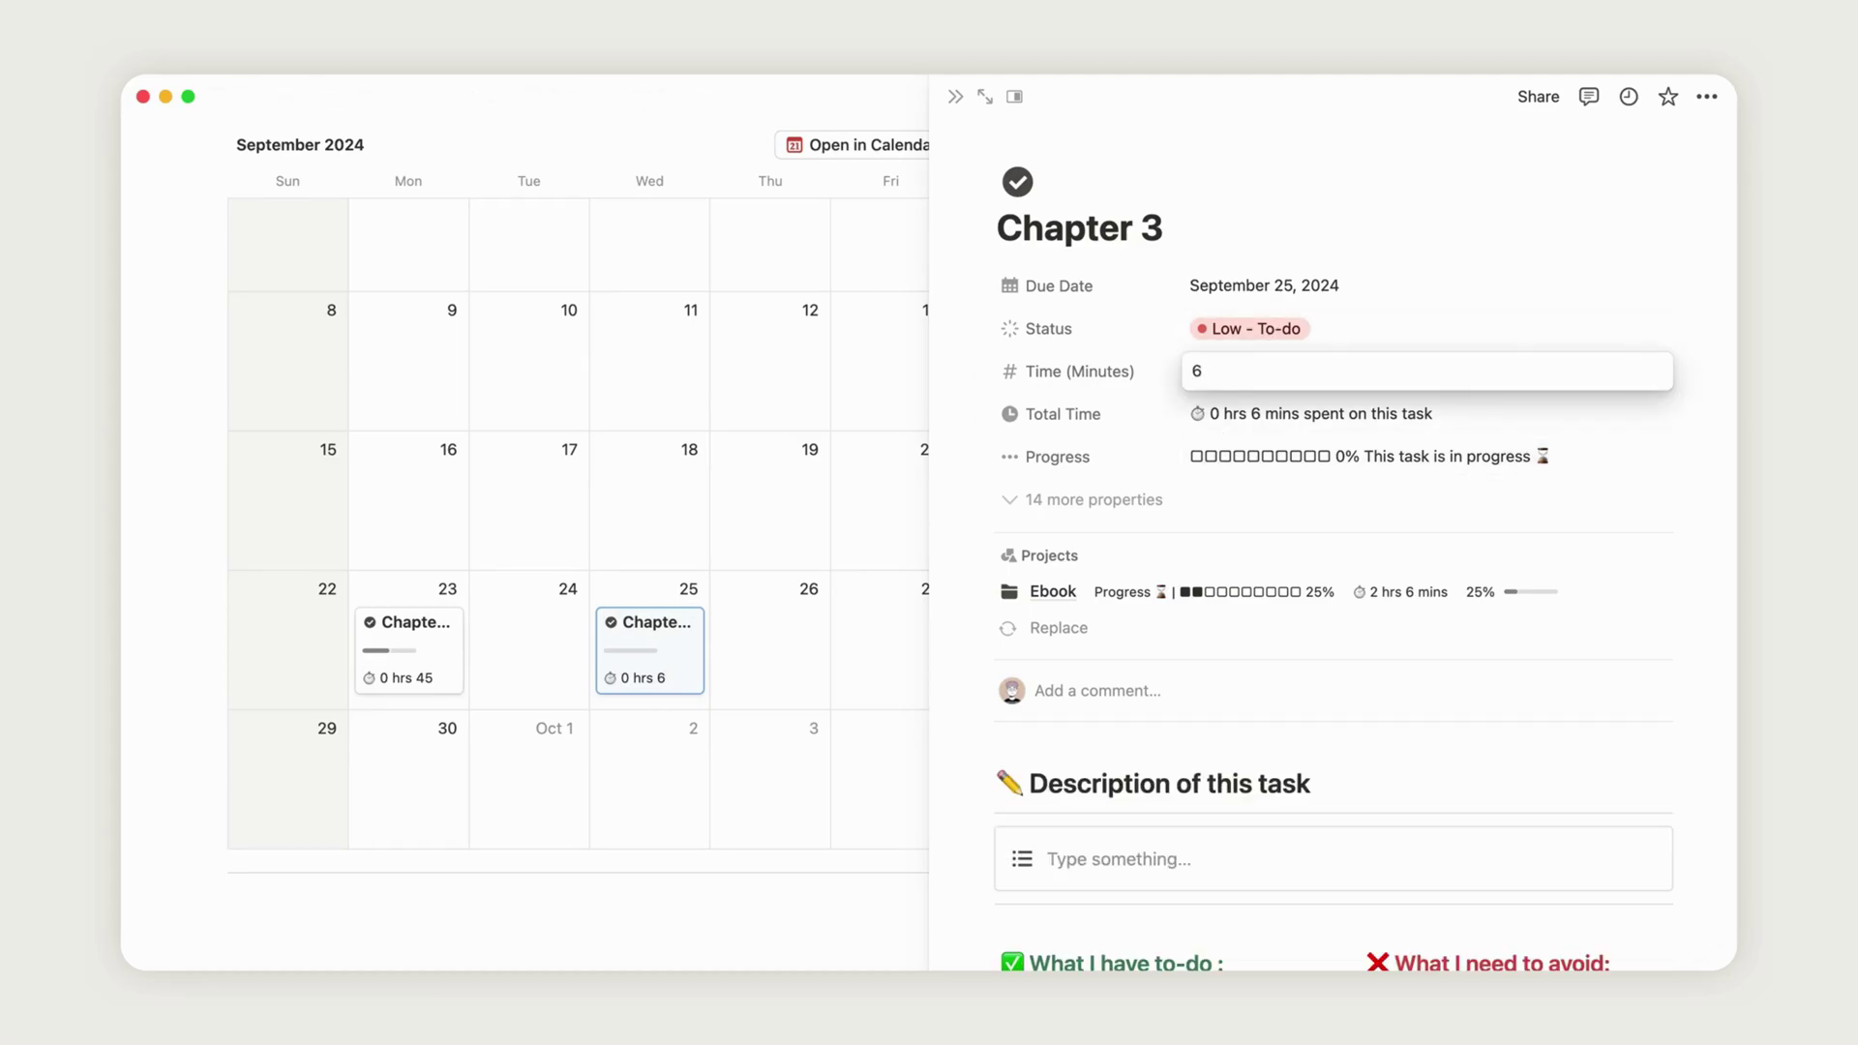
left_click(1334, 520)
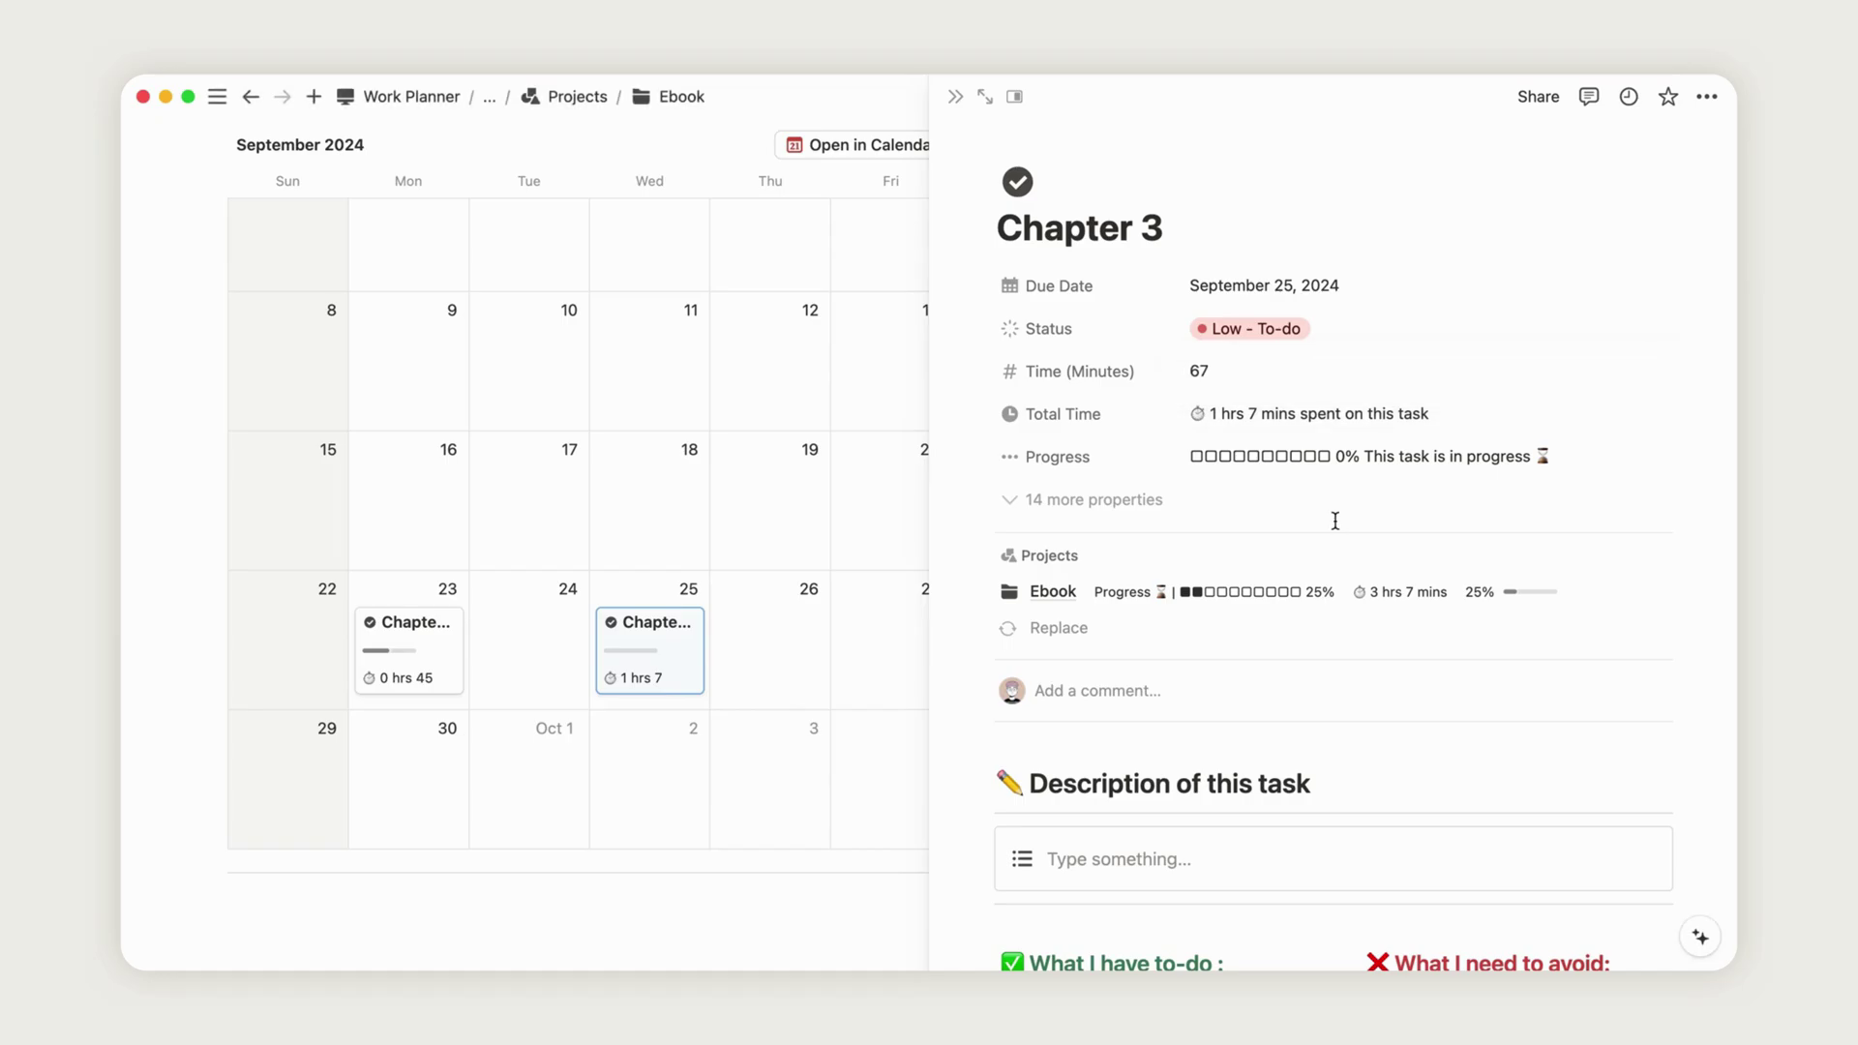
left_click(956, 97)
- Set the status of Chapter 3, Chapter 2 and Introduction to Completed
scroll(1645, 503, "up", 10)
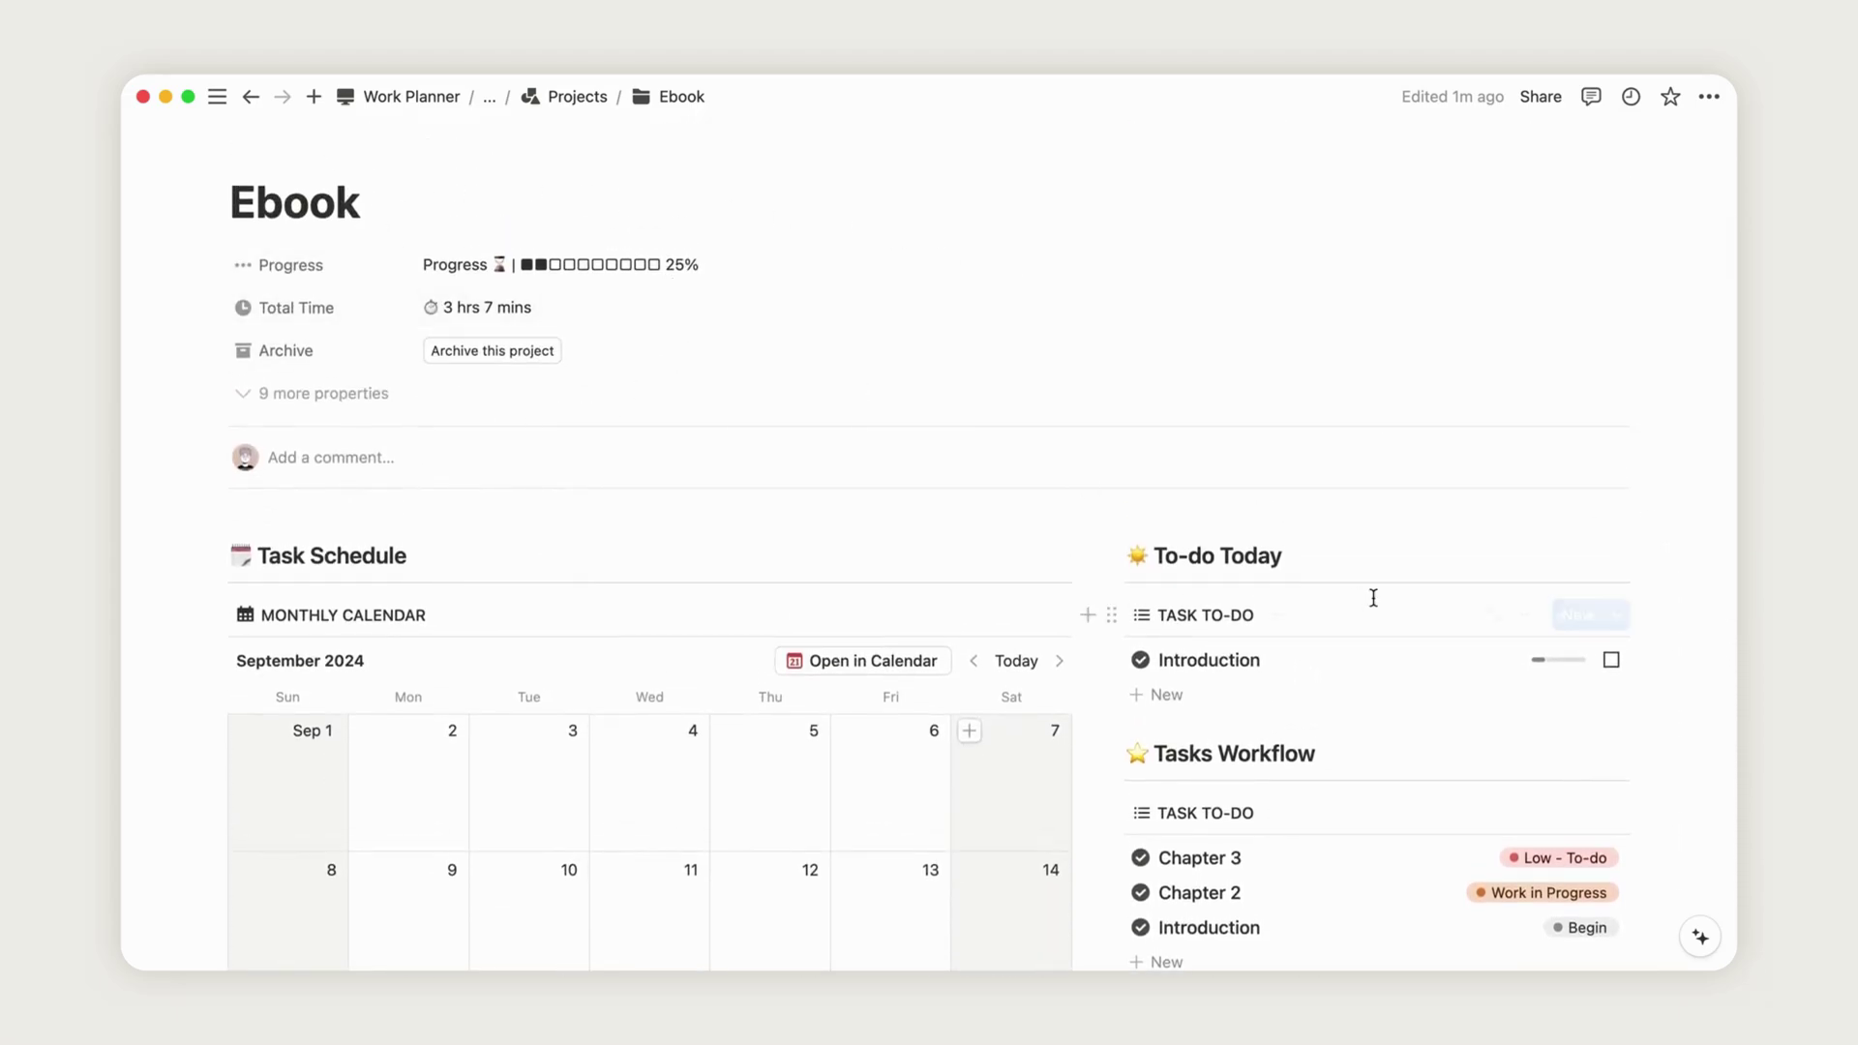
scroll(1372, 595, "down", 2)
left_click(1579, 746)
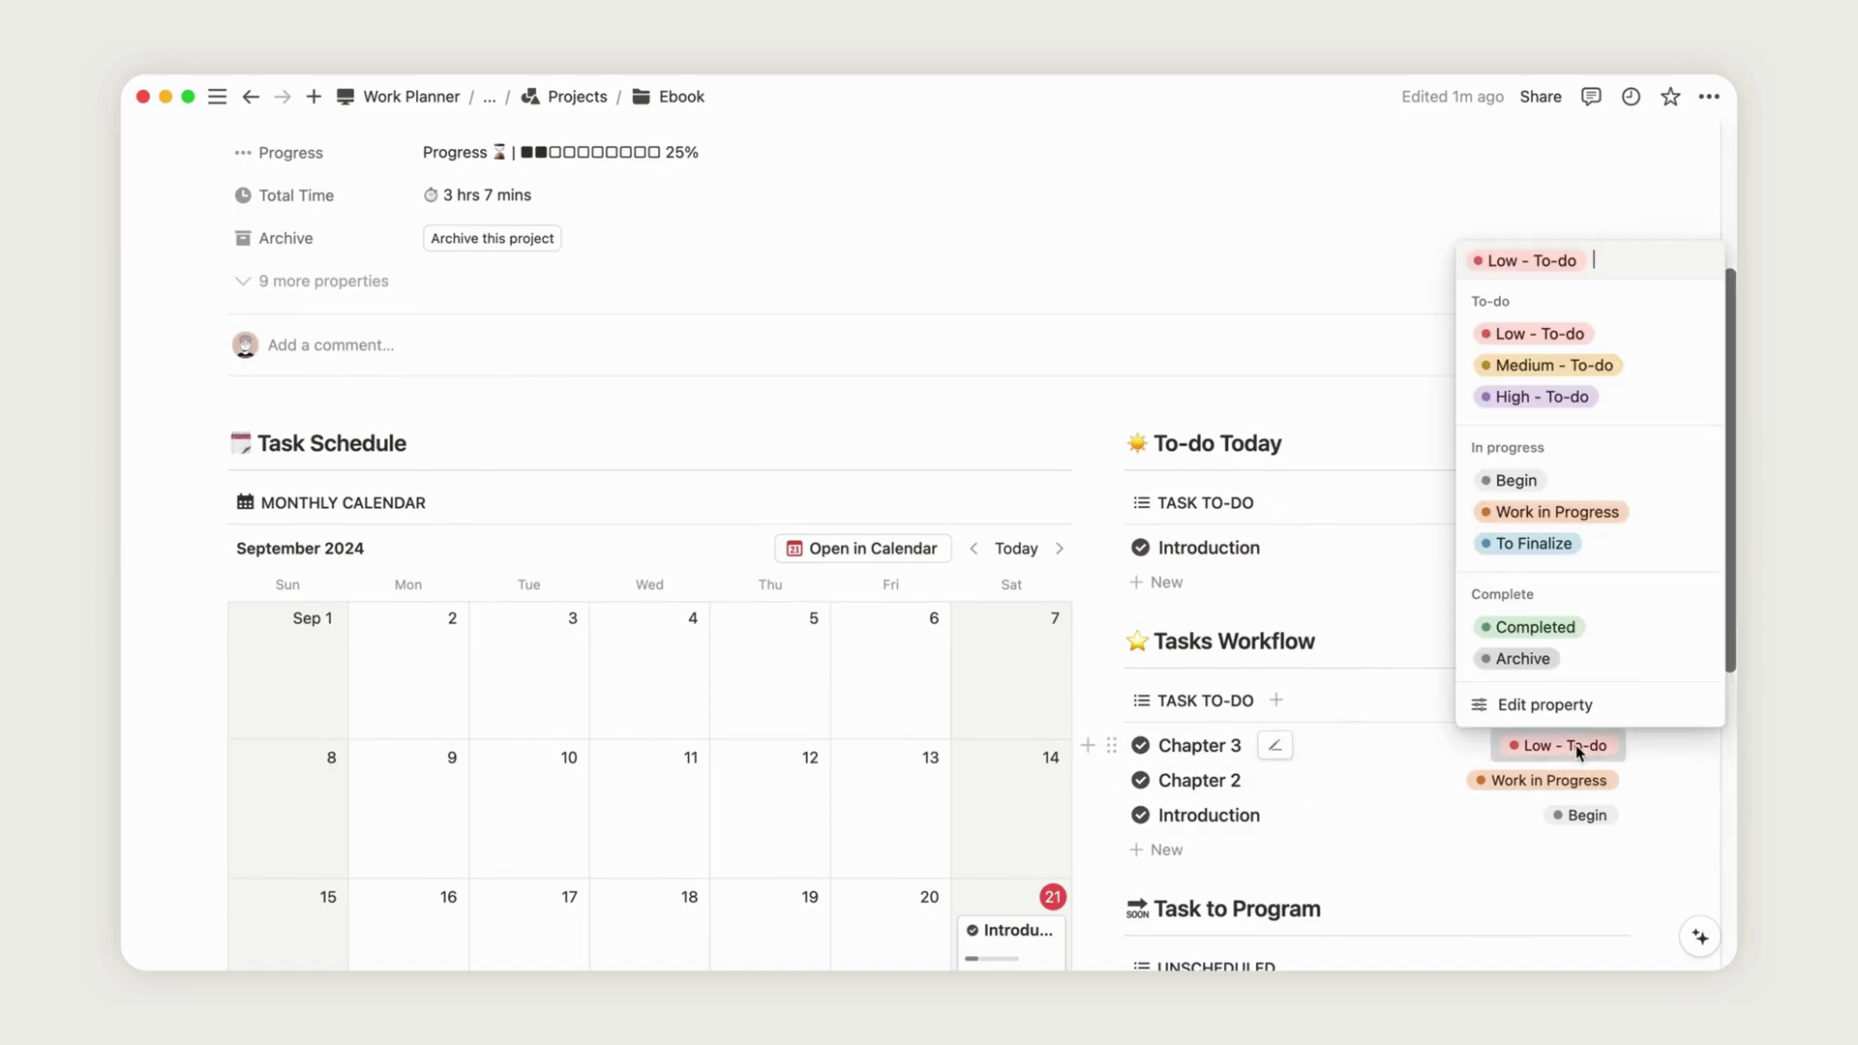
left_click(1545, 630)
left_click(1548, 780)
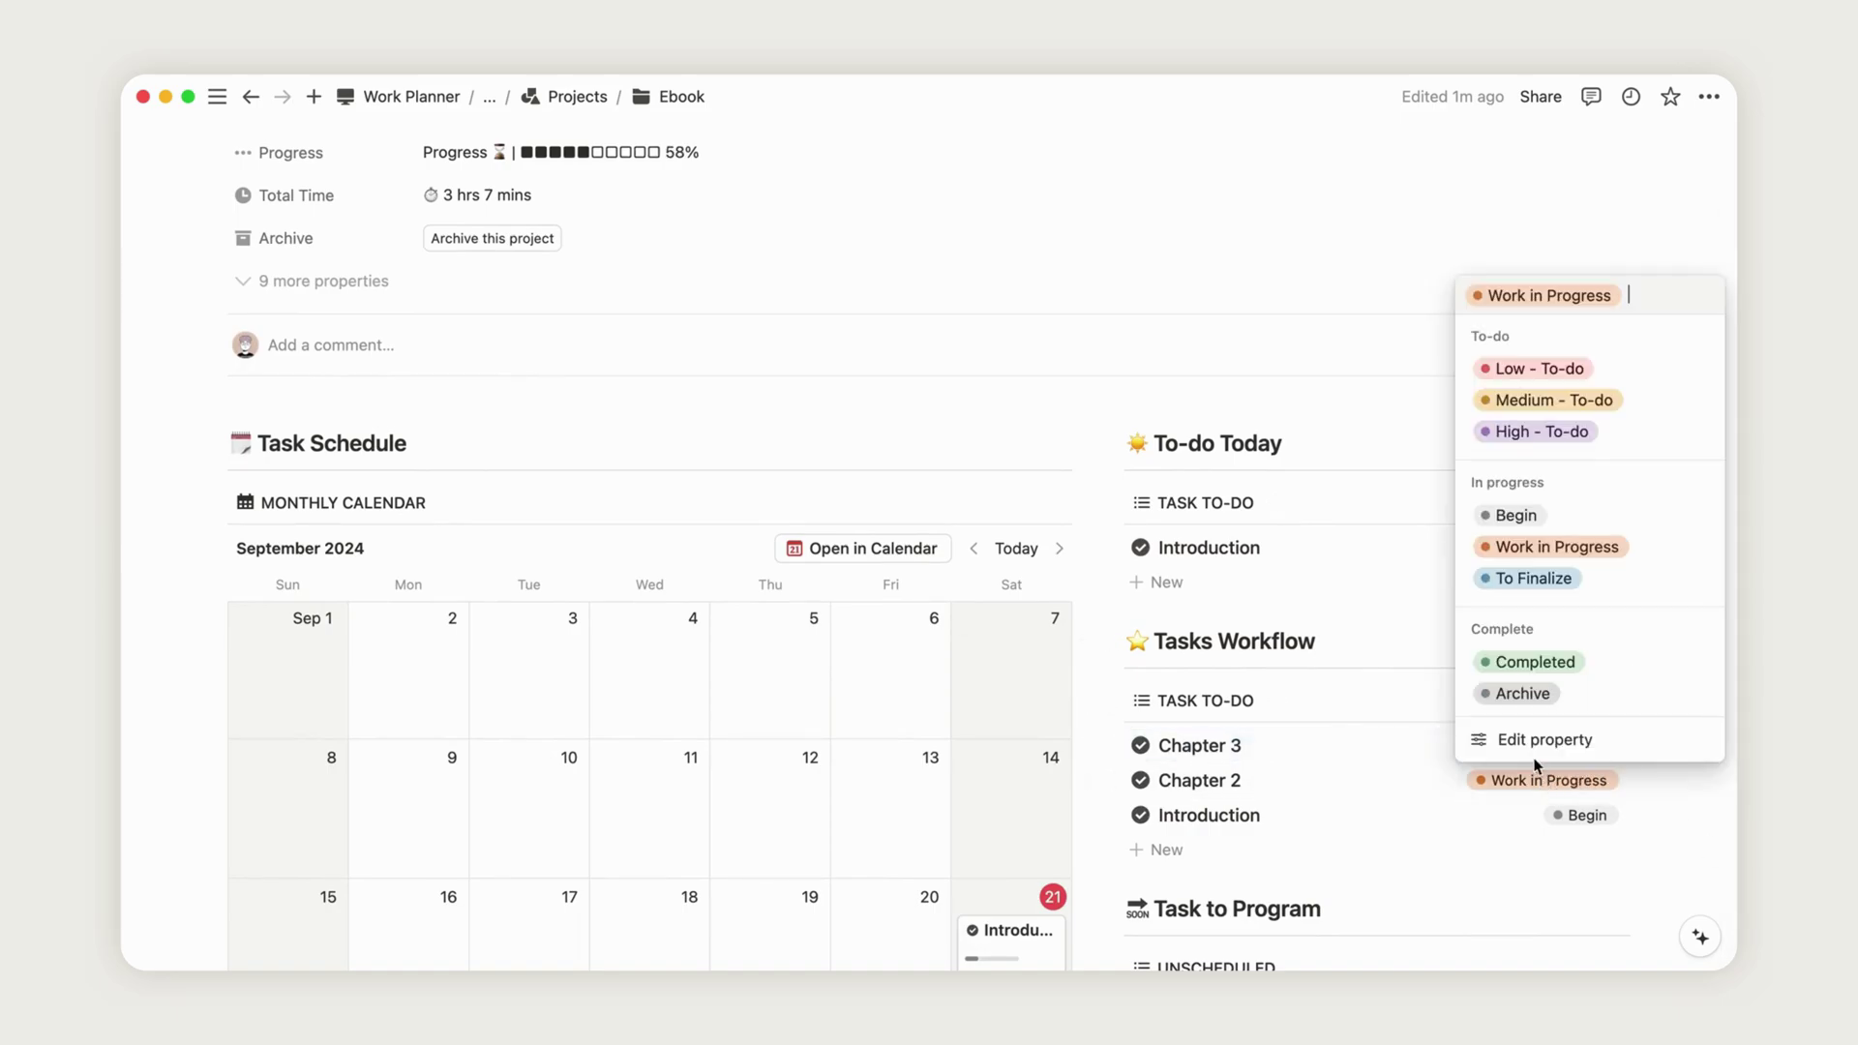
left_click(1536, 662)
left_click(1569, 815)
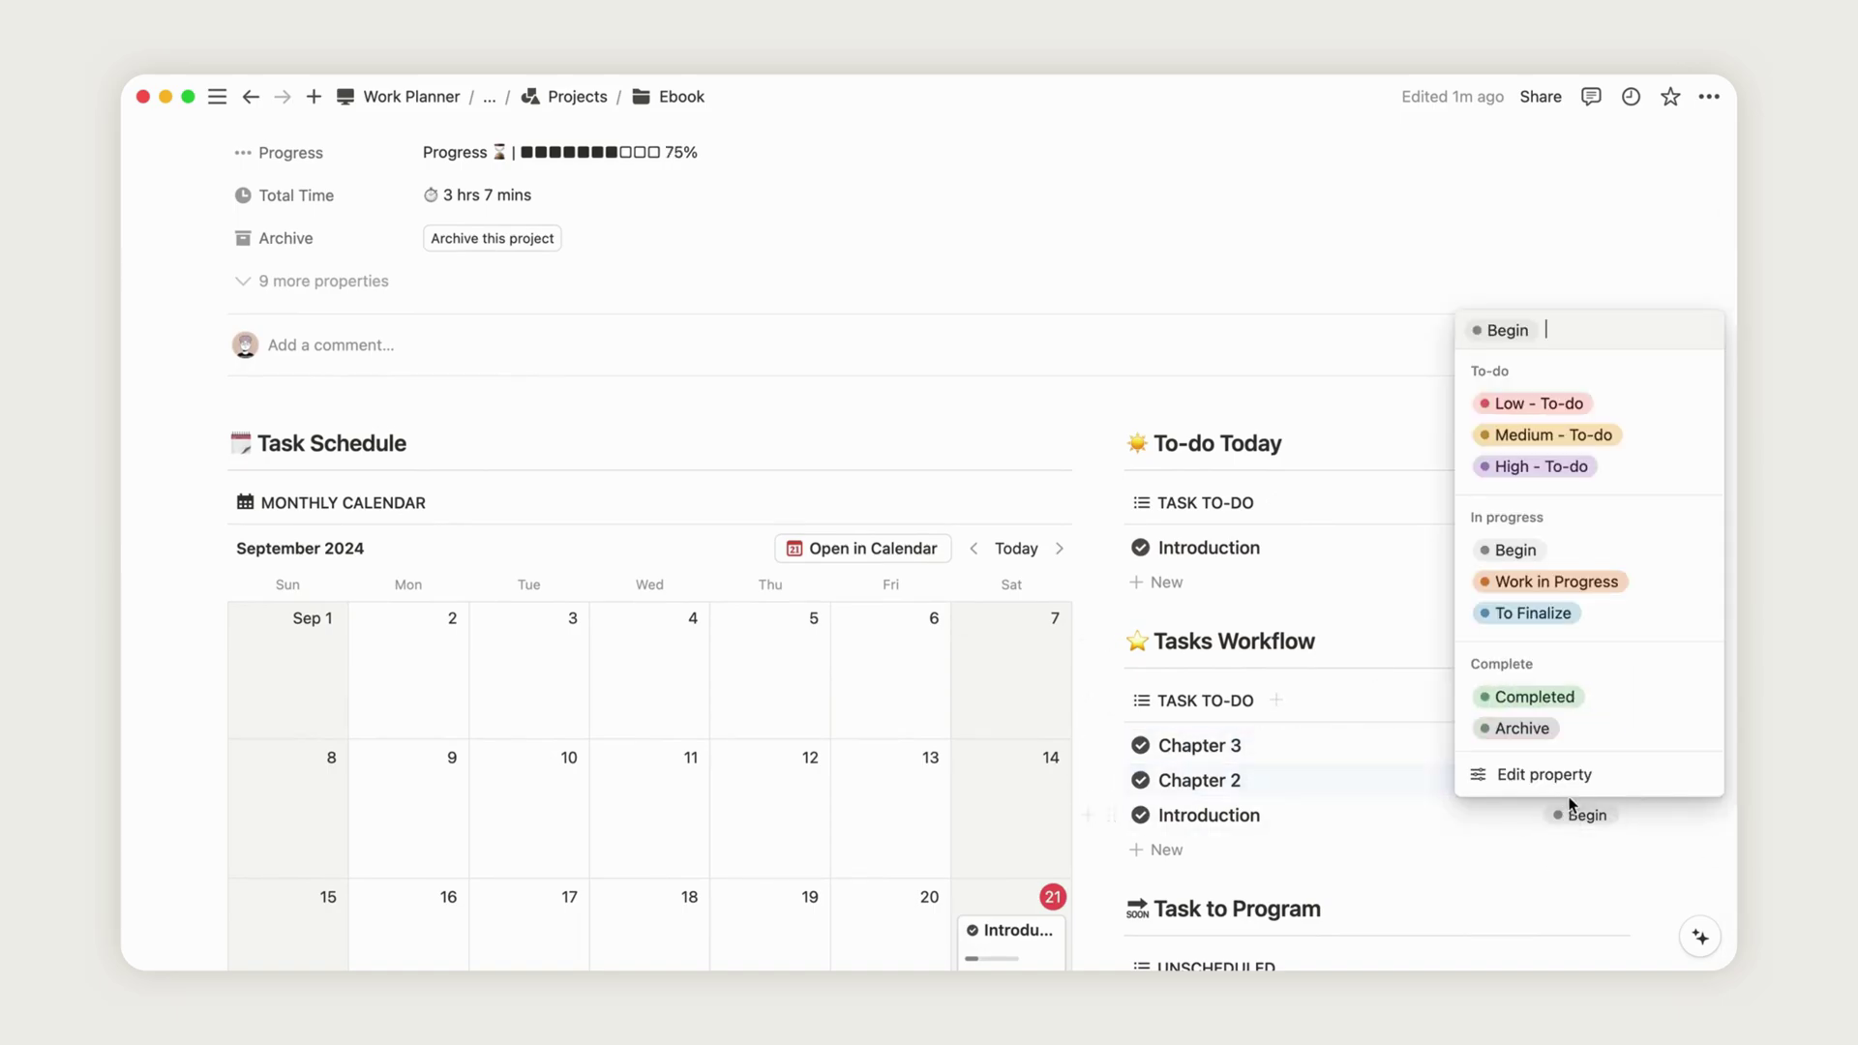
left_click(1538, 692)
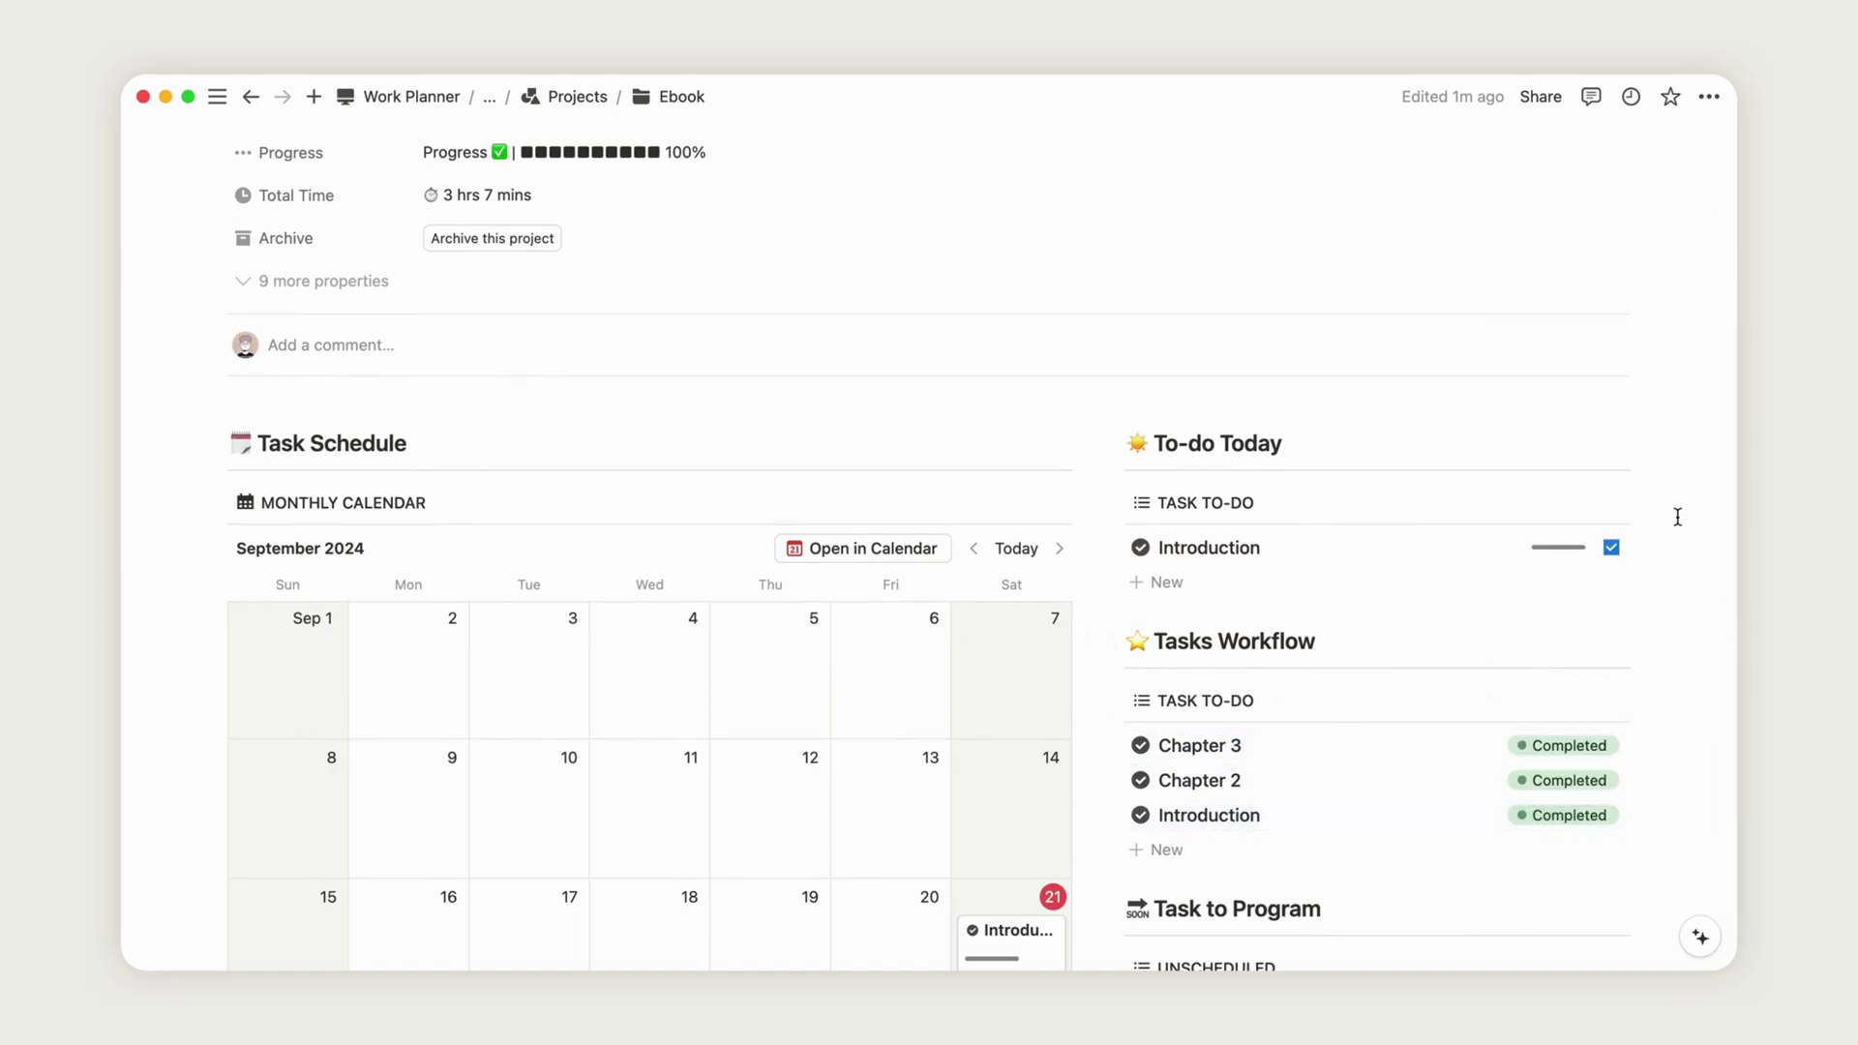
scroll(1675, 514, "up", 3)
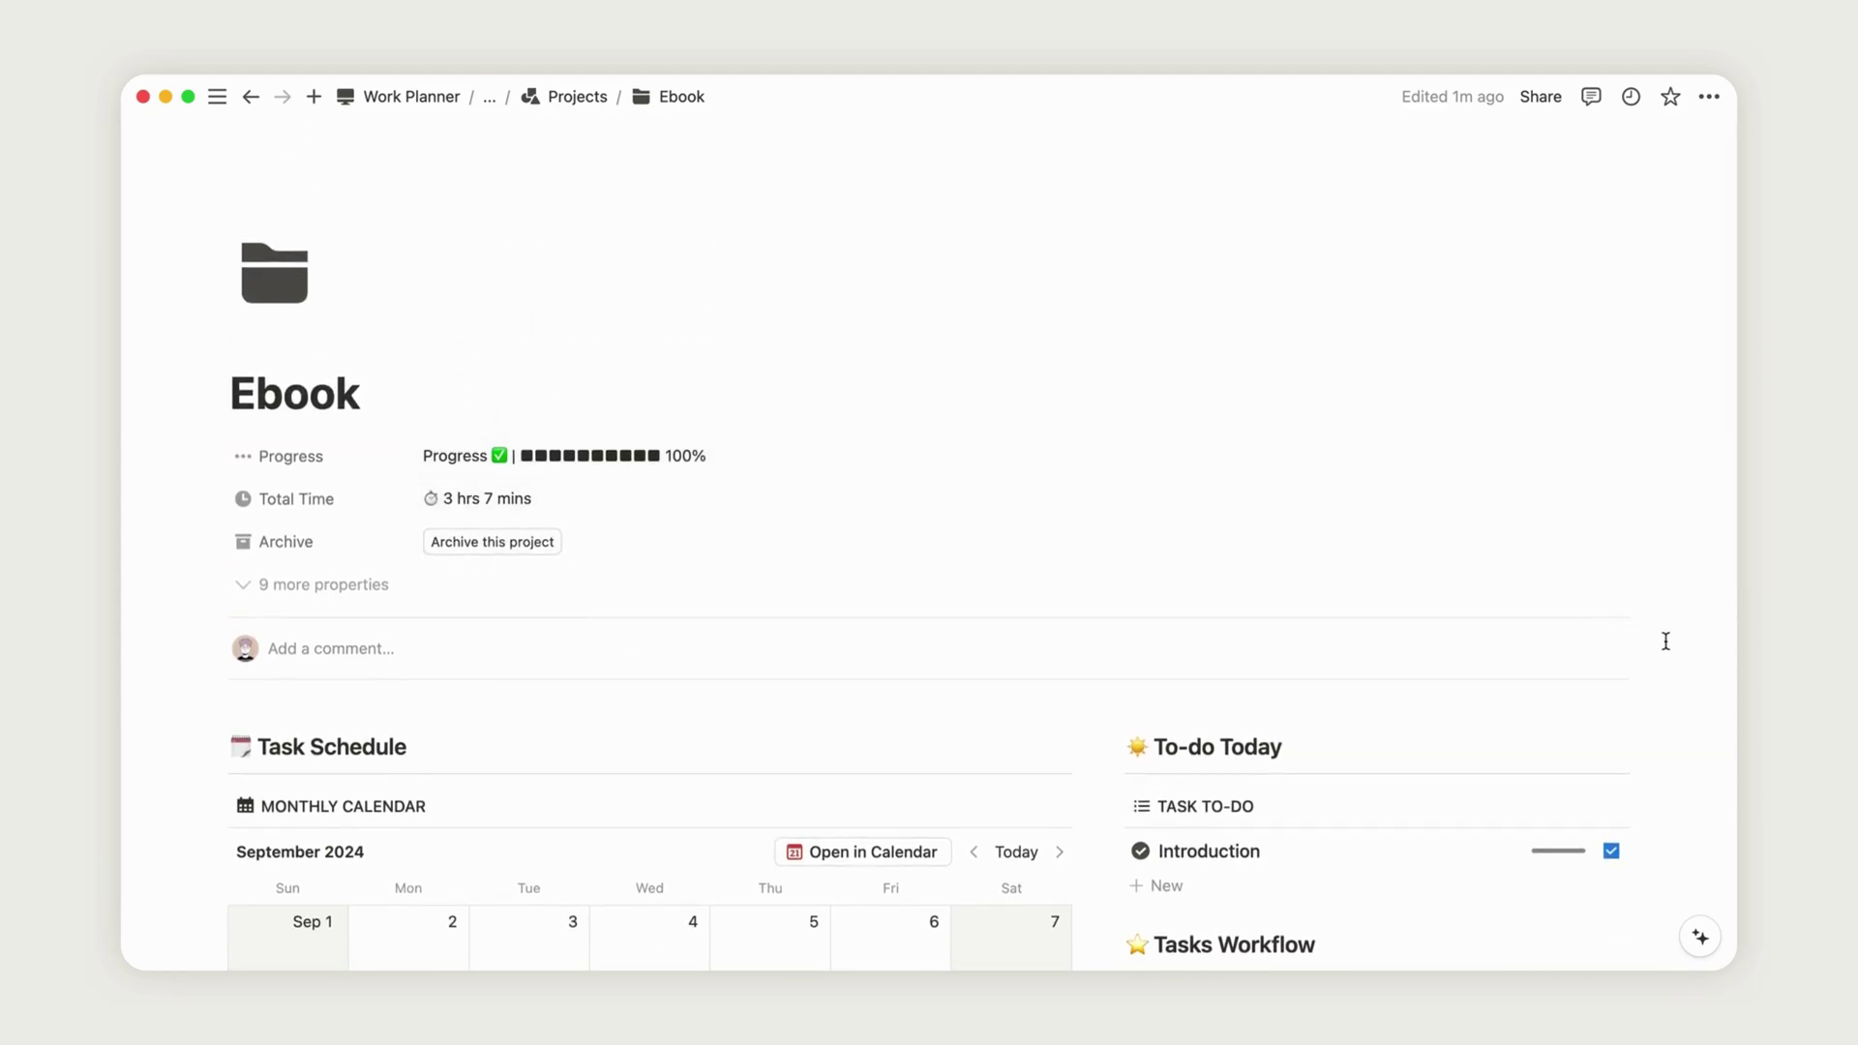
- Navigate through the page path to the Tasks Management page
left_click(492, 107)
left_click(479, 133)
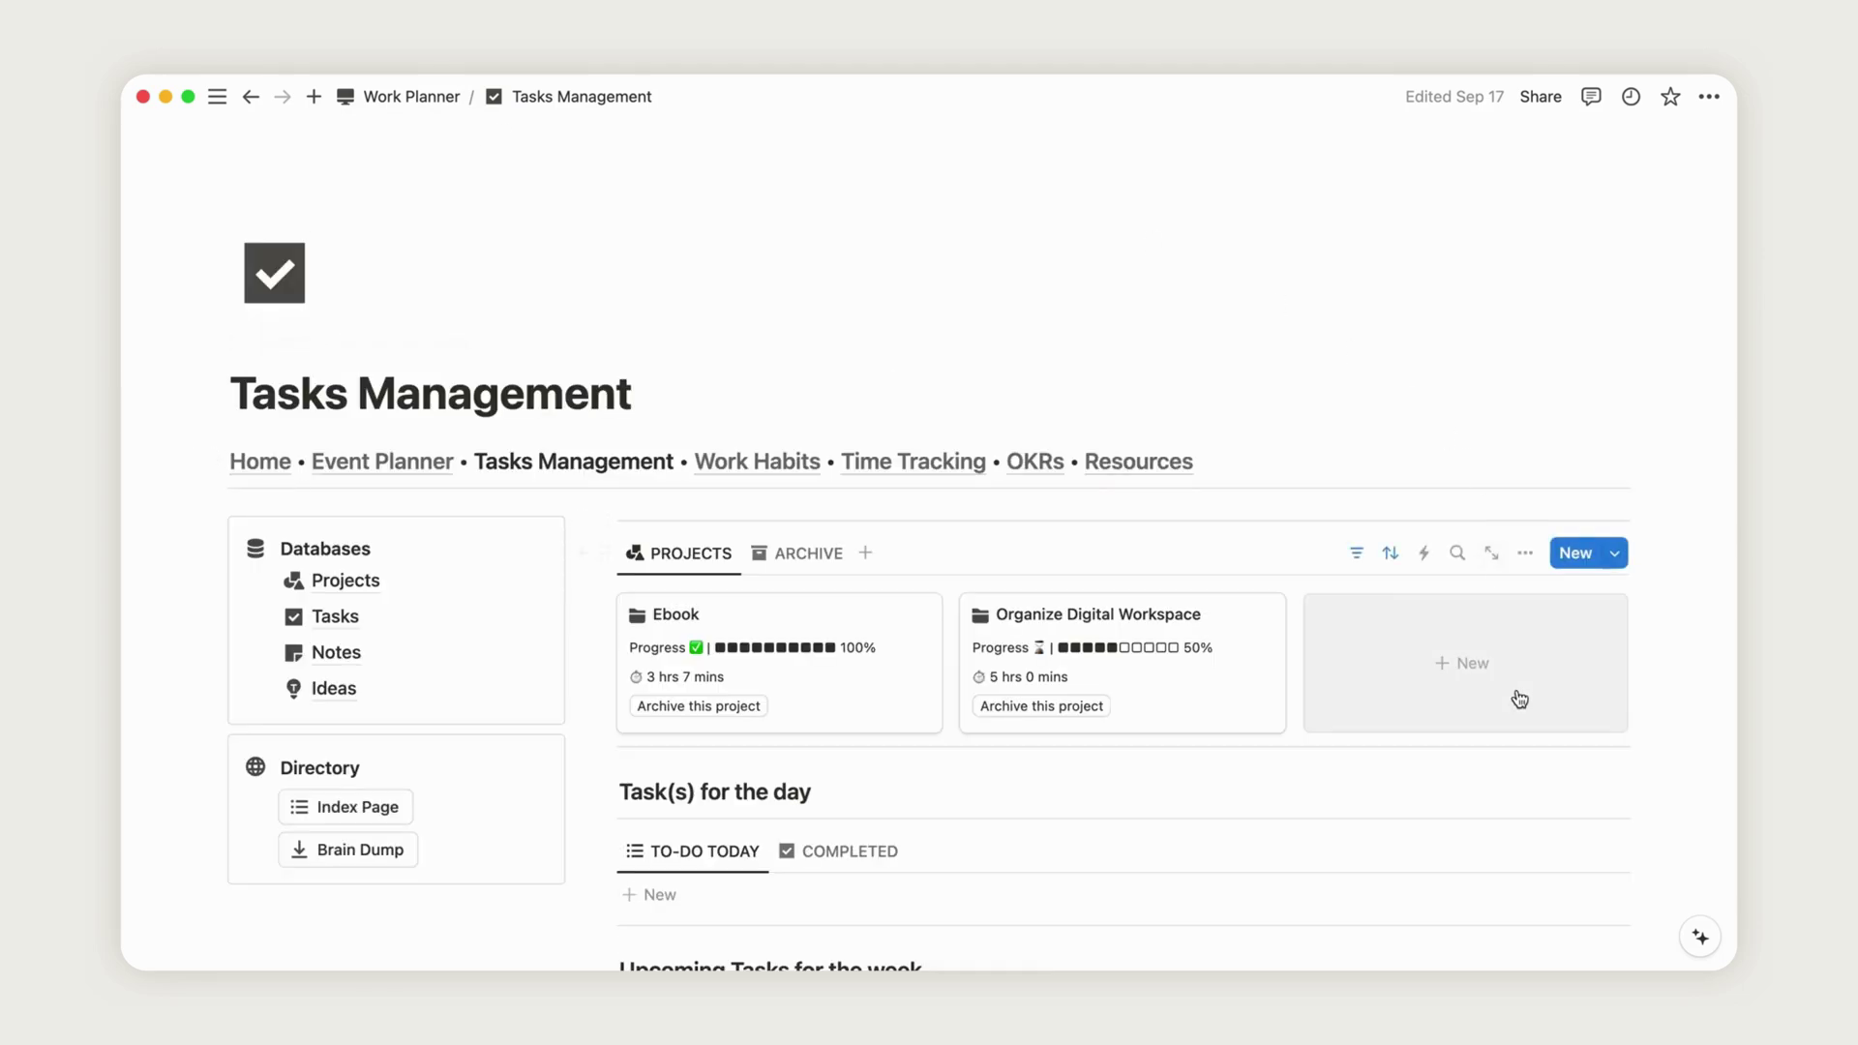
scroll(1517, 697, "down", 3)
scroll(856, 356, "down", 3)
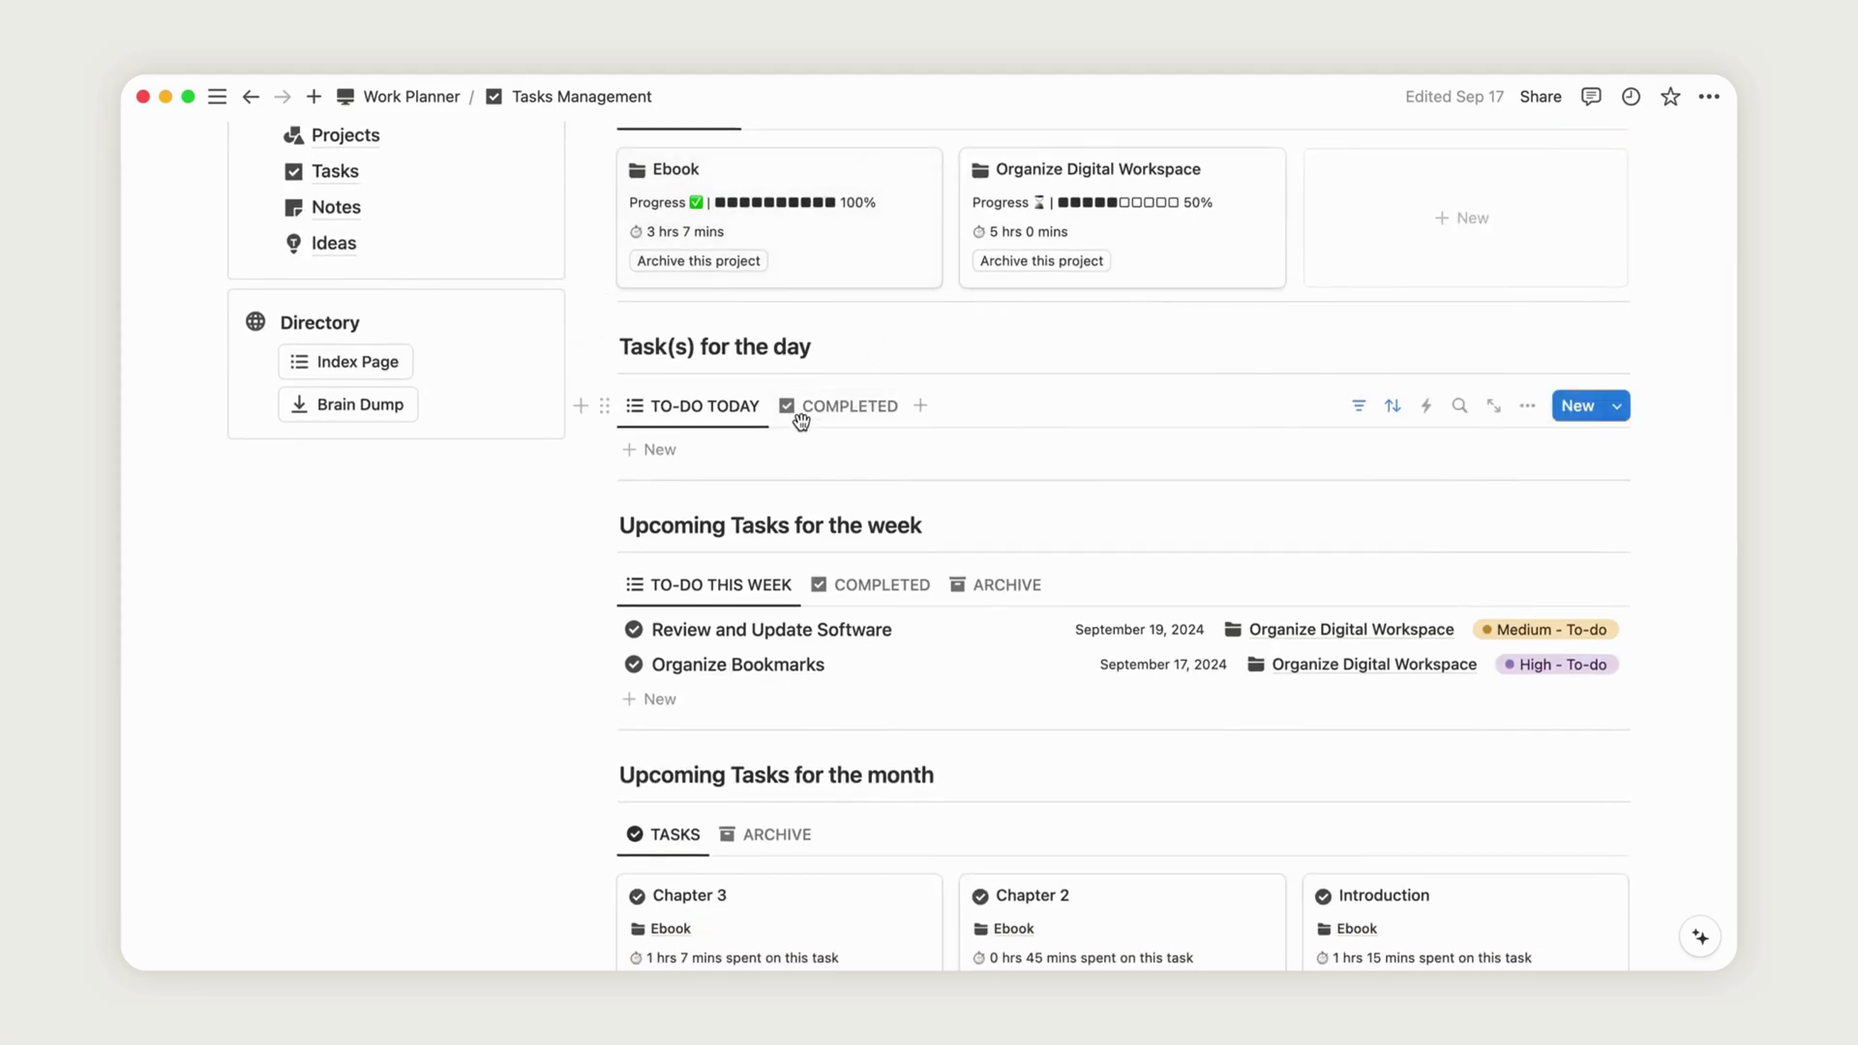
scroll(800, 422, "down", 1)
- View today's and this week's completed tasks, then return to this week's to-do list
left_click(838, 374)
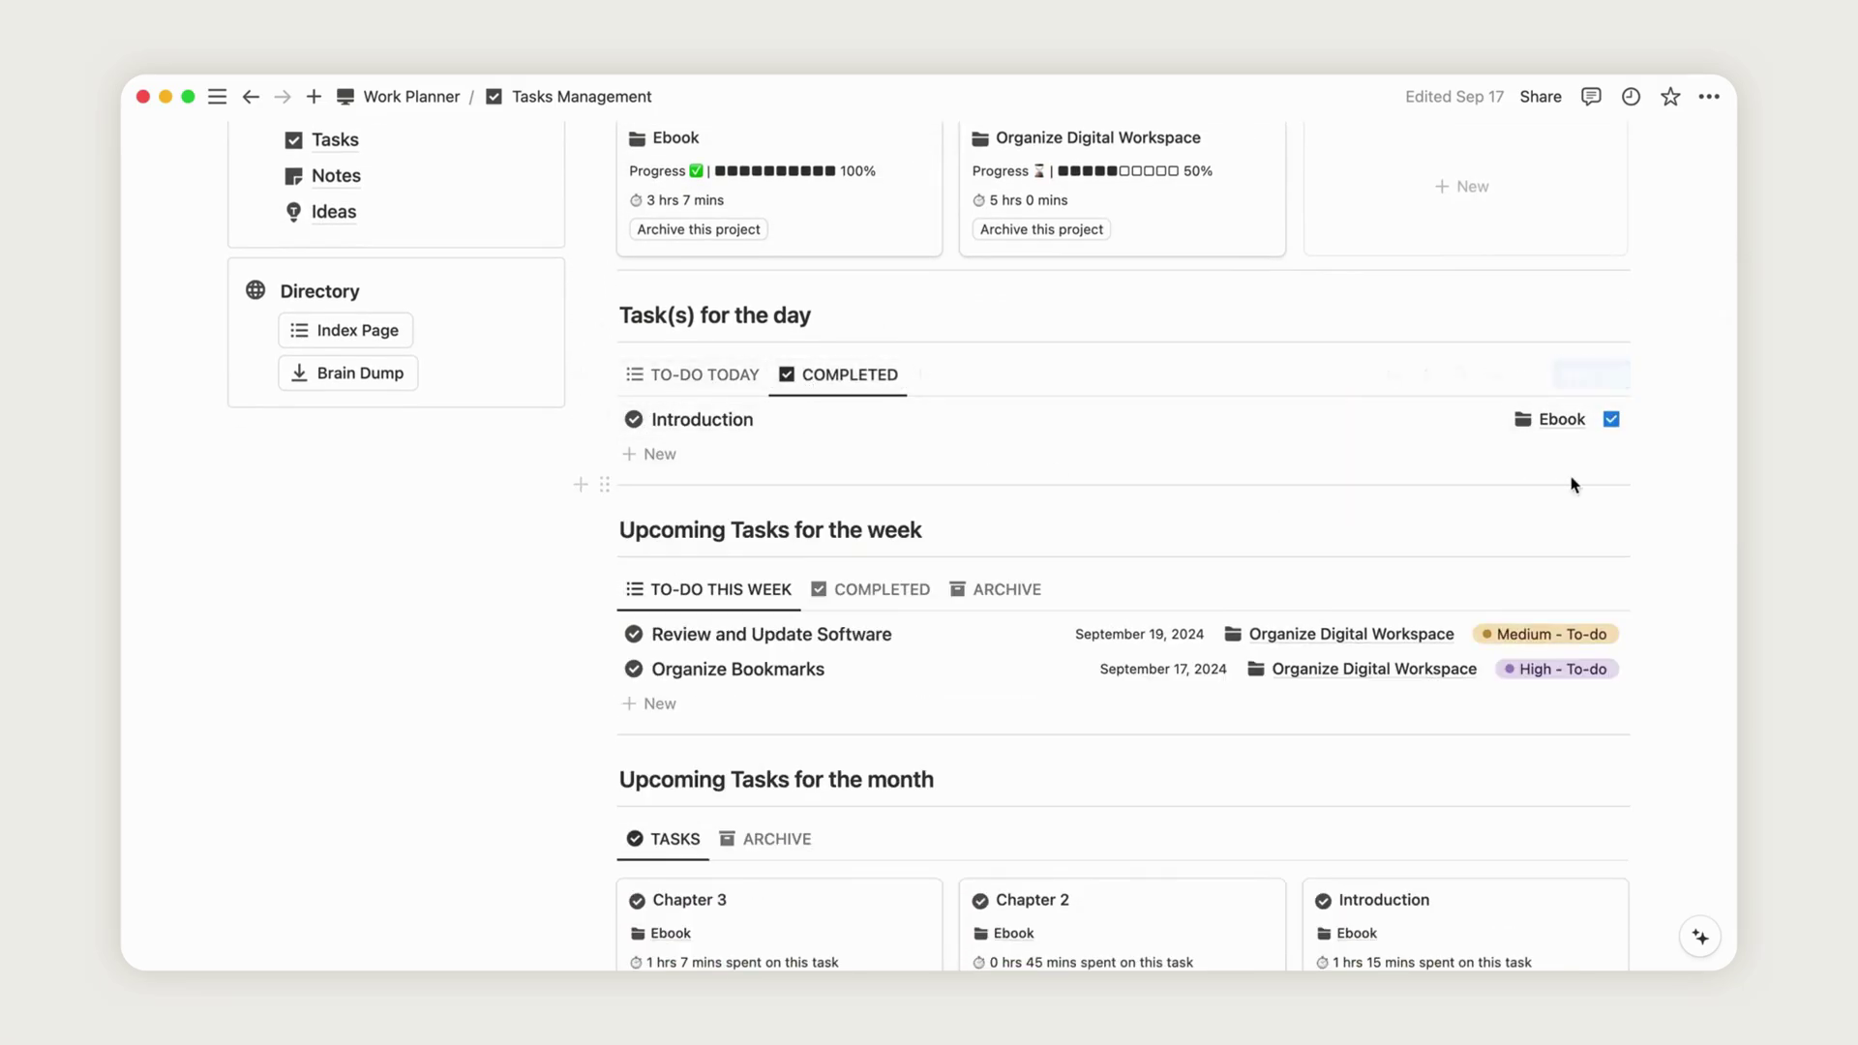
scroll(862, 464, "down", 3)
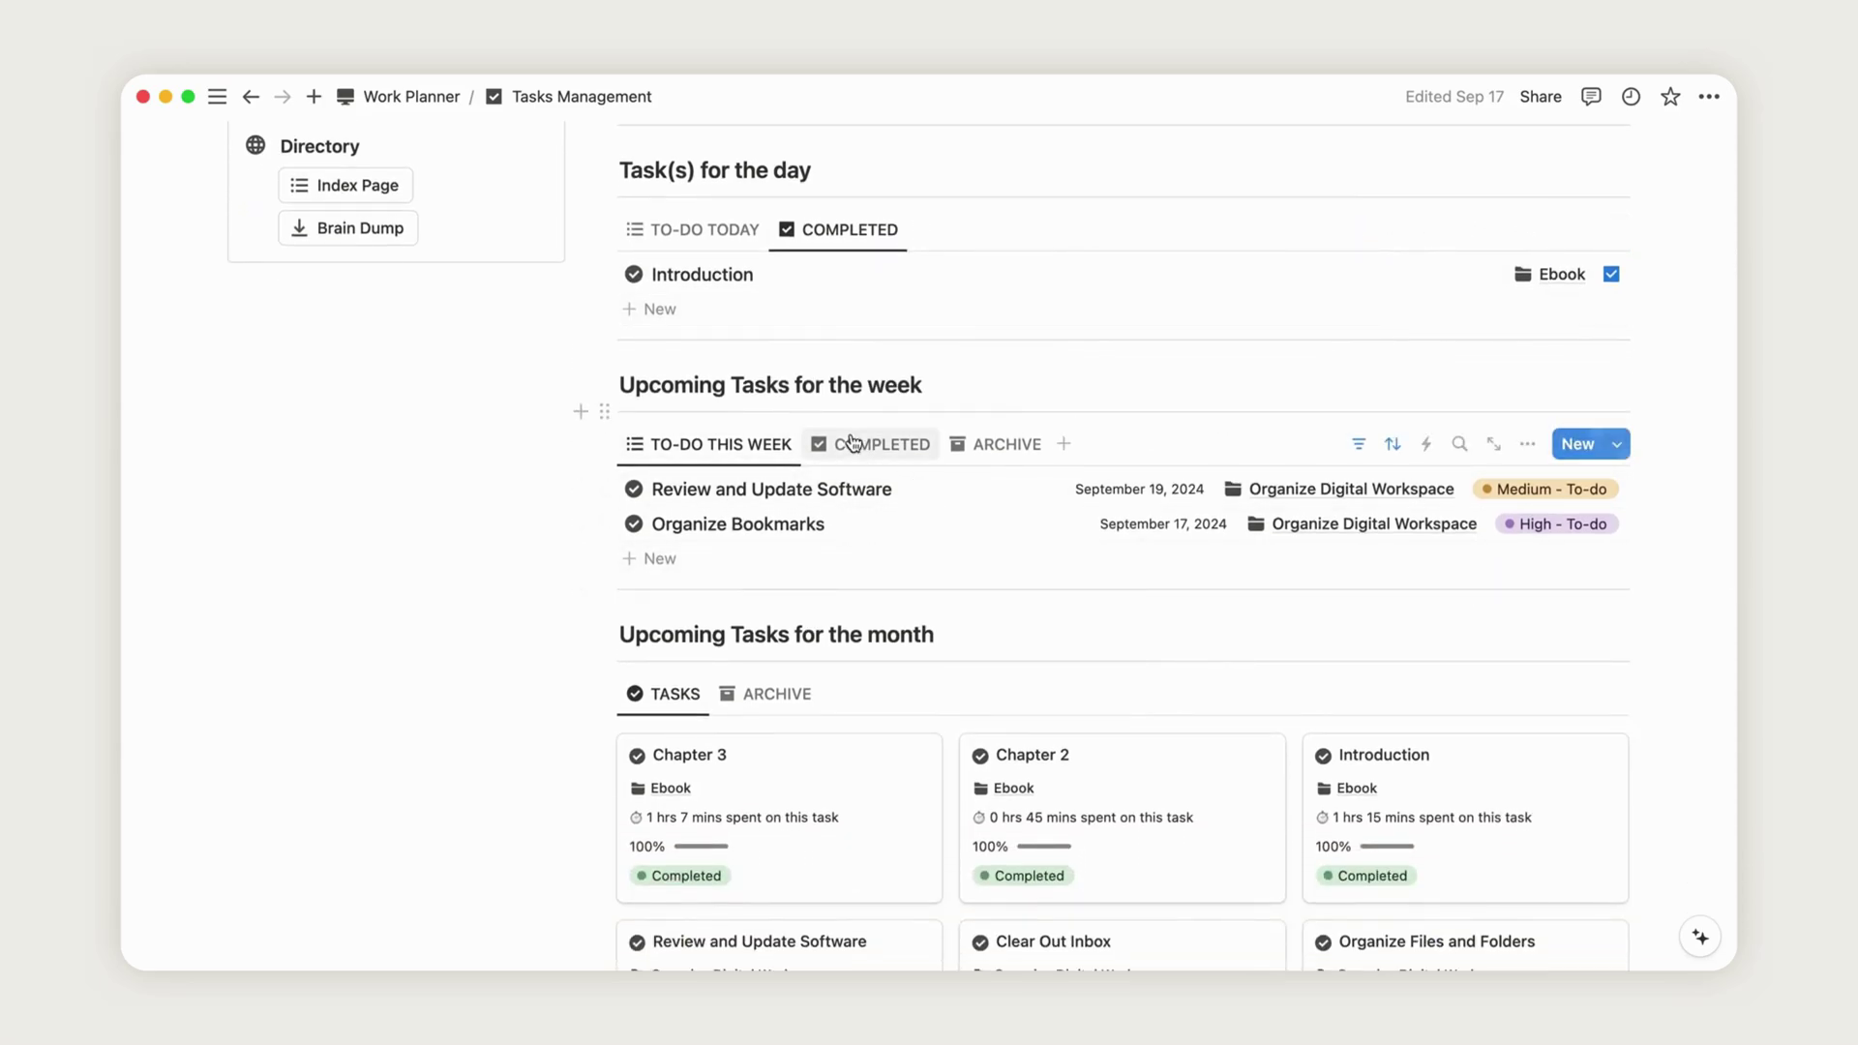
left_click(850, 442)
left_click(731, 462)
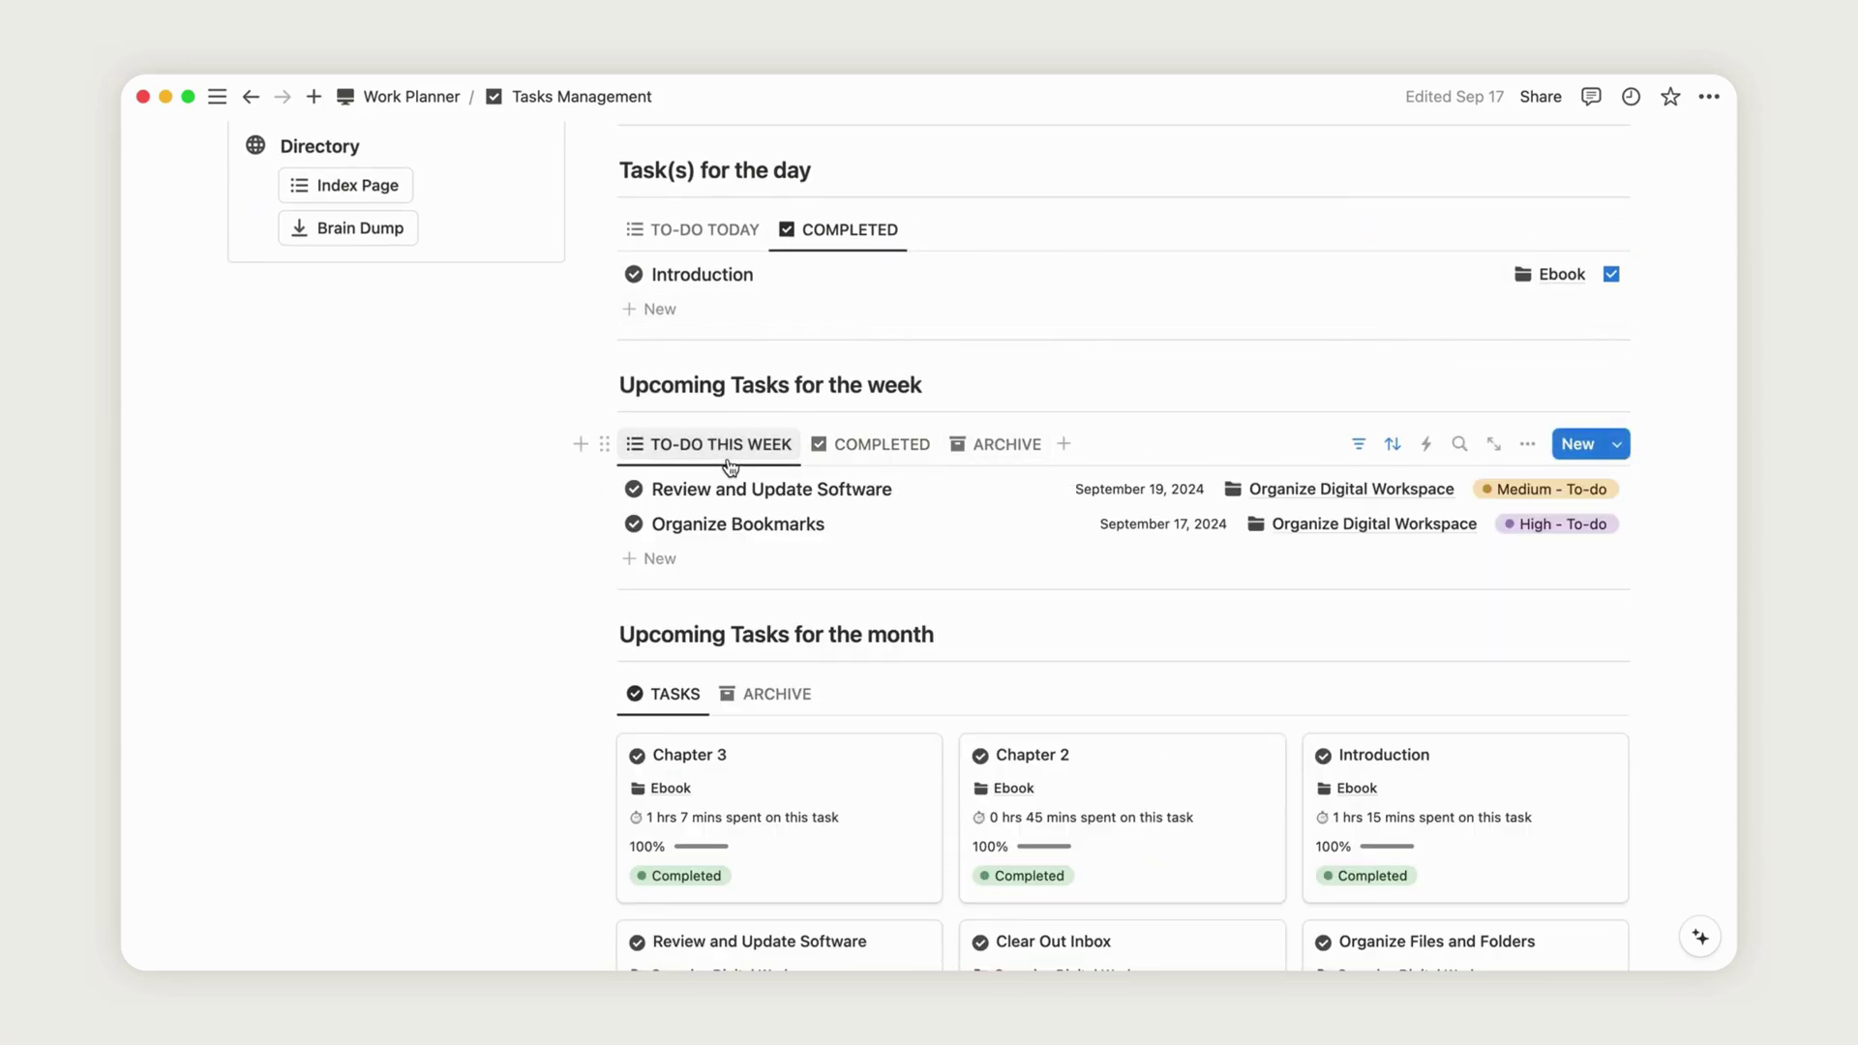
scroll(730, 465, "down", 10)
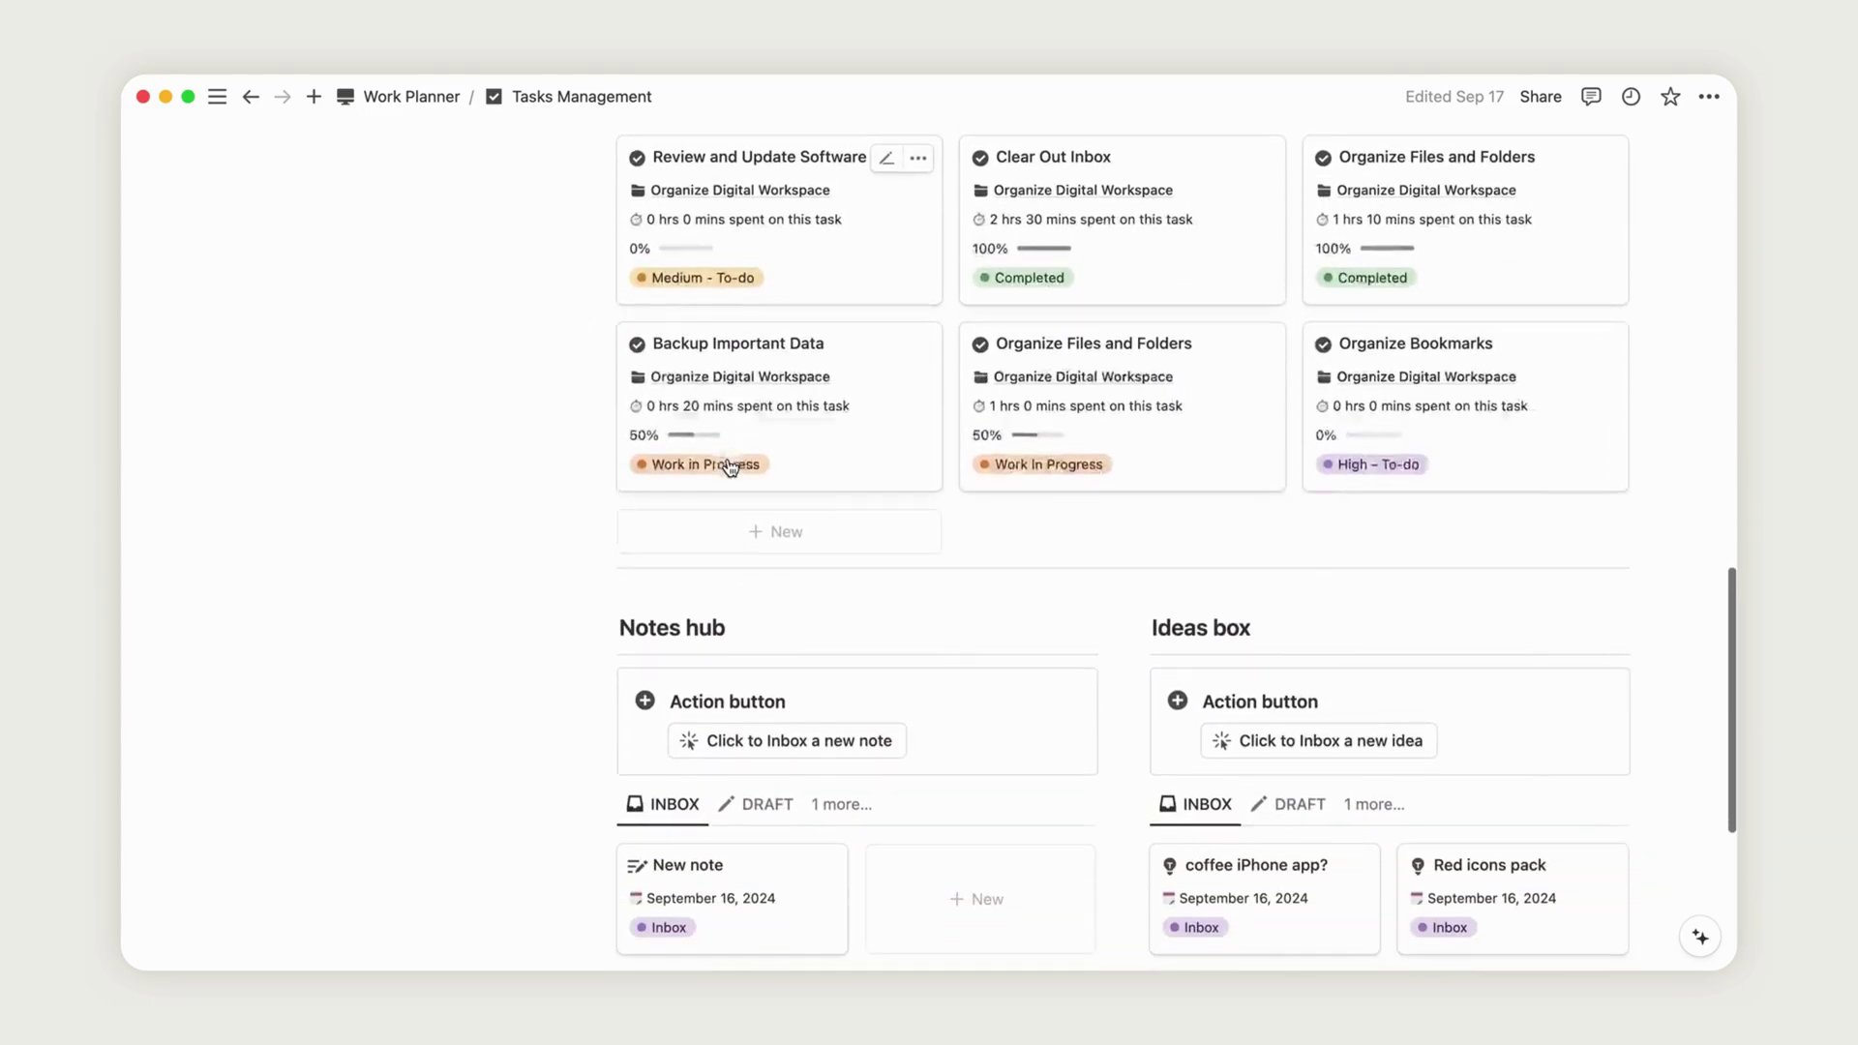
scroll(730, 466, "down", 4)
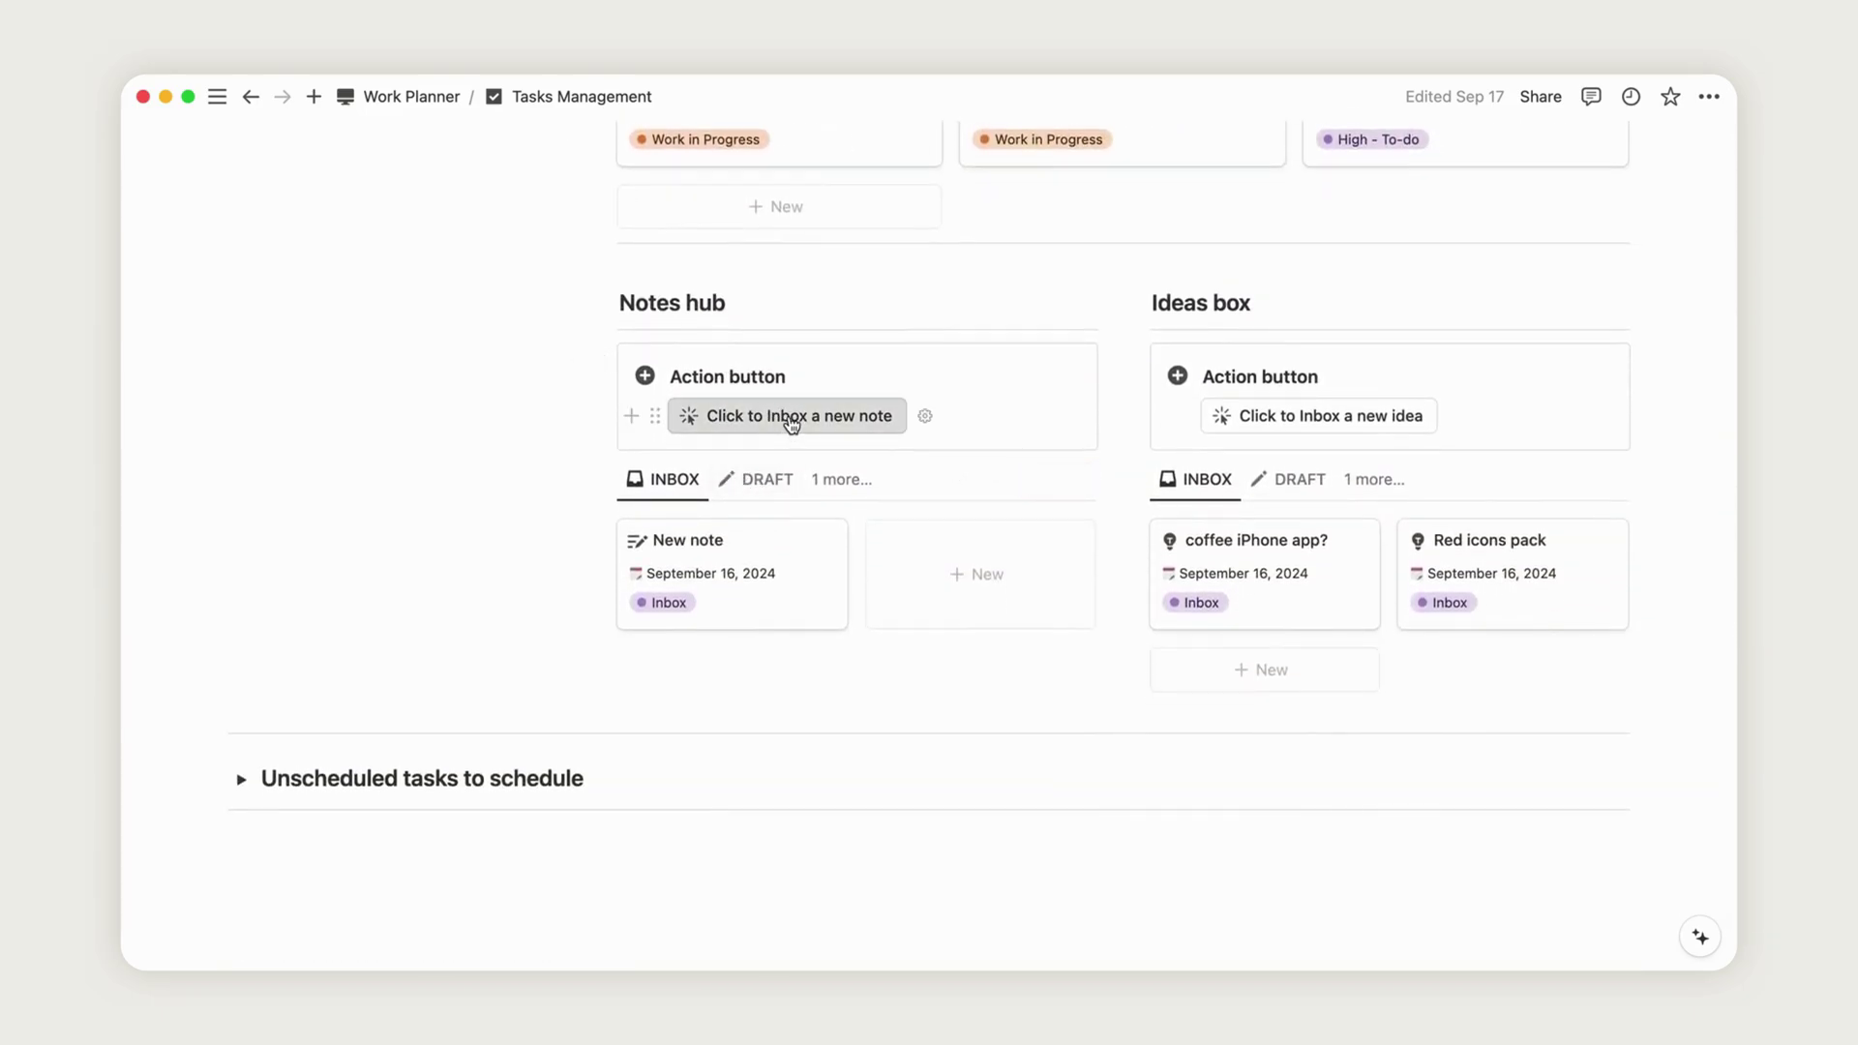
- Inbox a new note with Draft status and filter the Notes hub to DRAFT notes
left_click(791, 418)
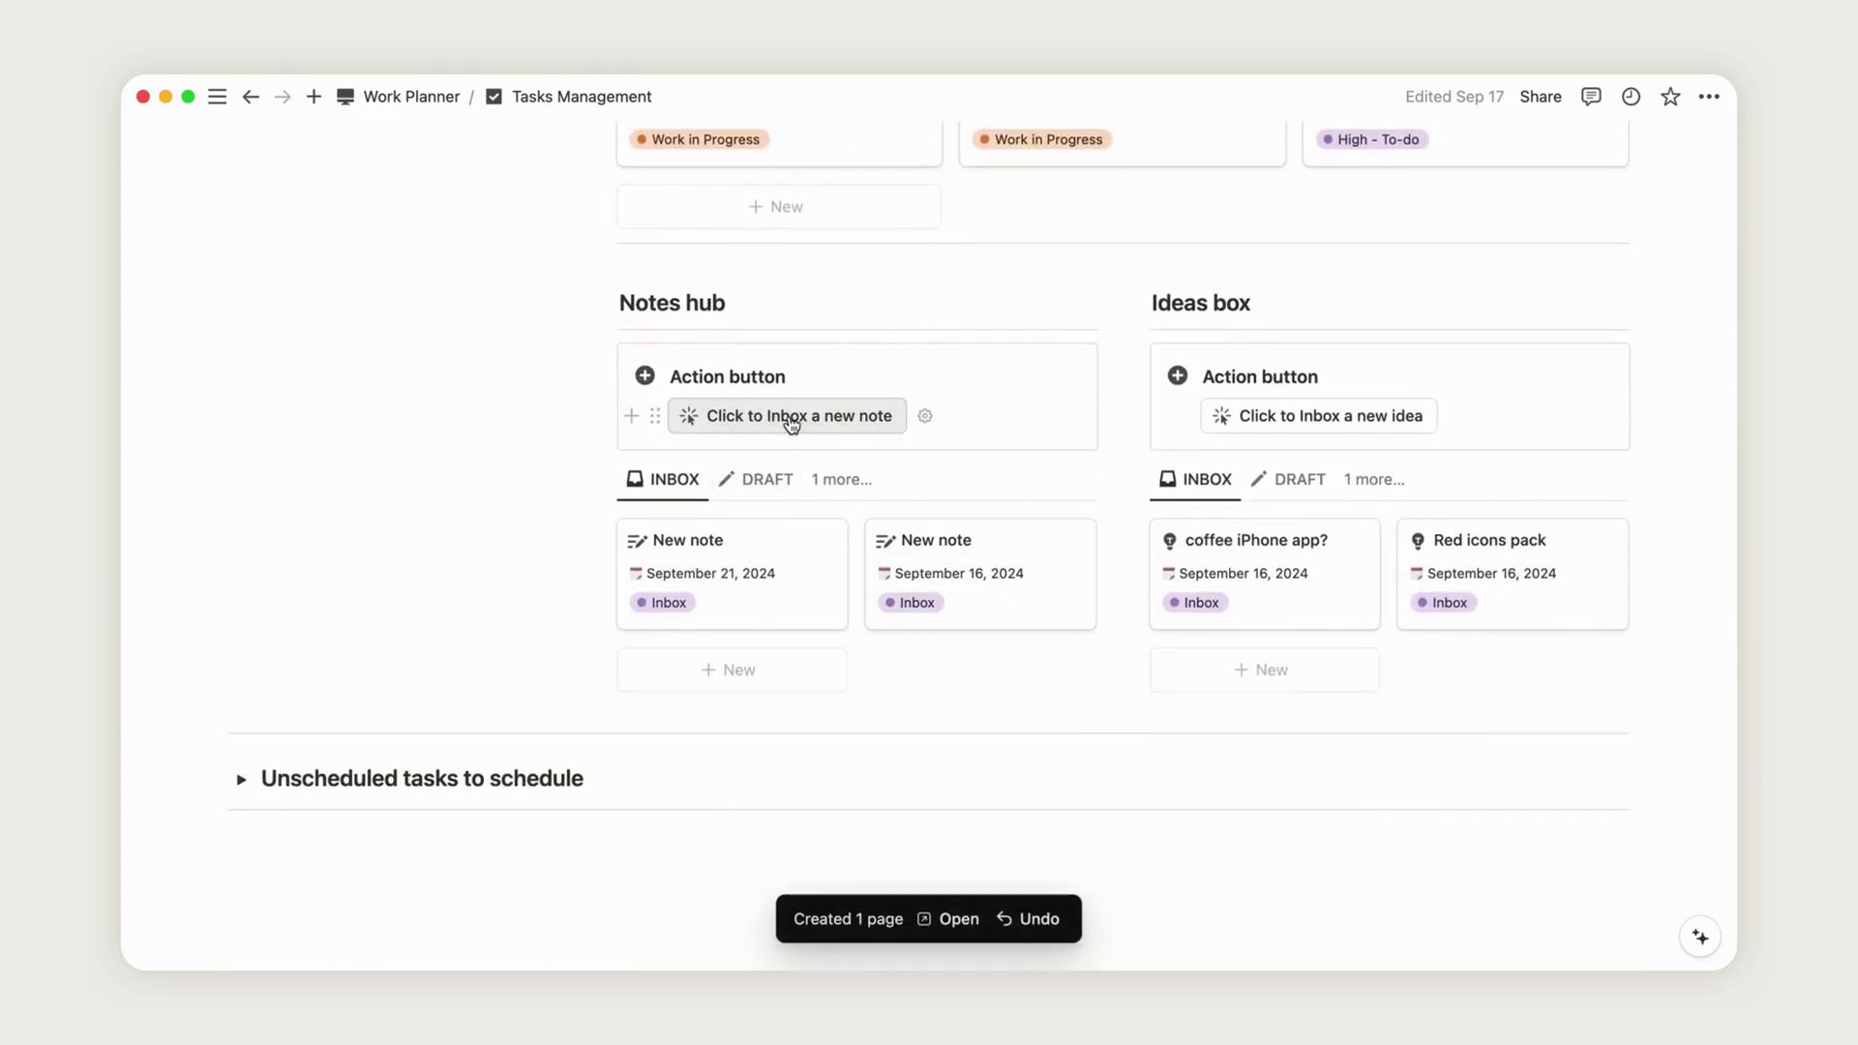
left_click(735, 552)
left_click(757, 540)
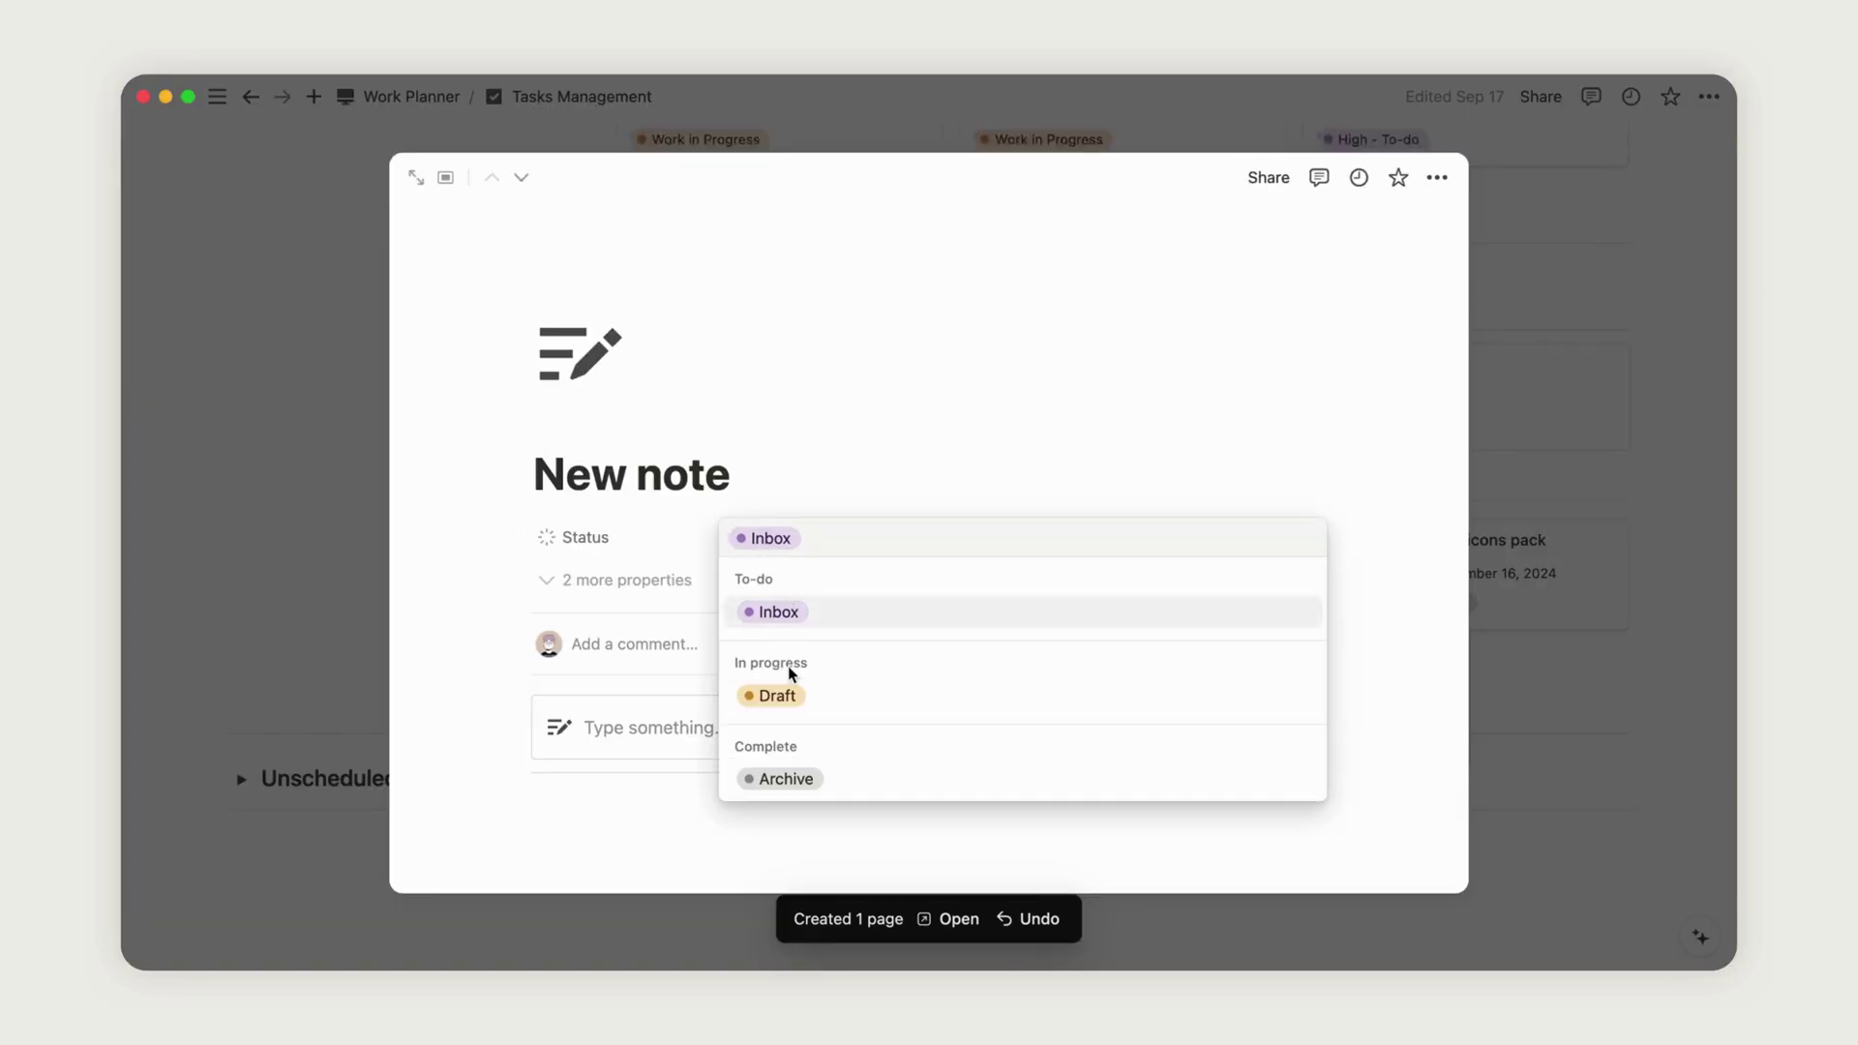
left_click(774, 693)
left_click(322, 636)
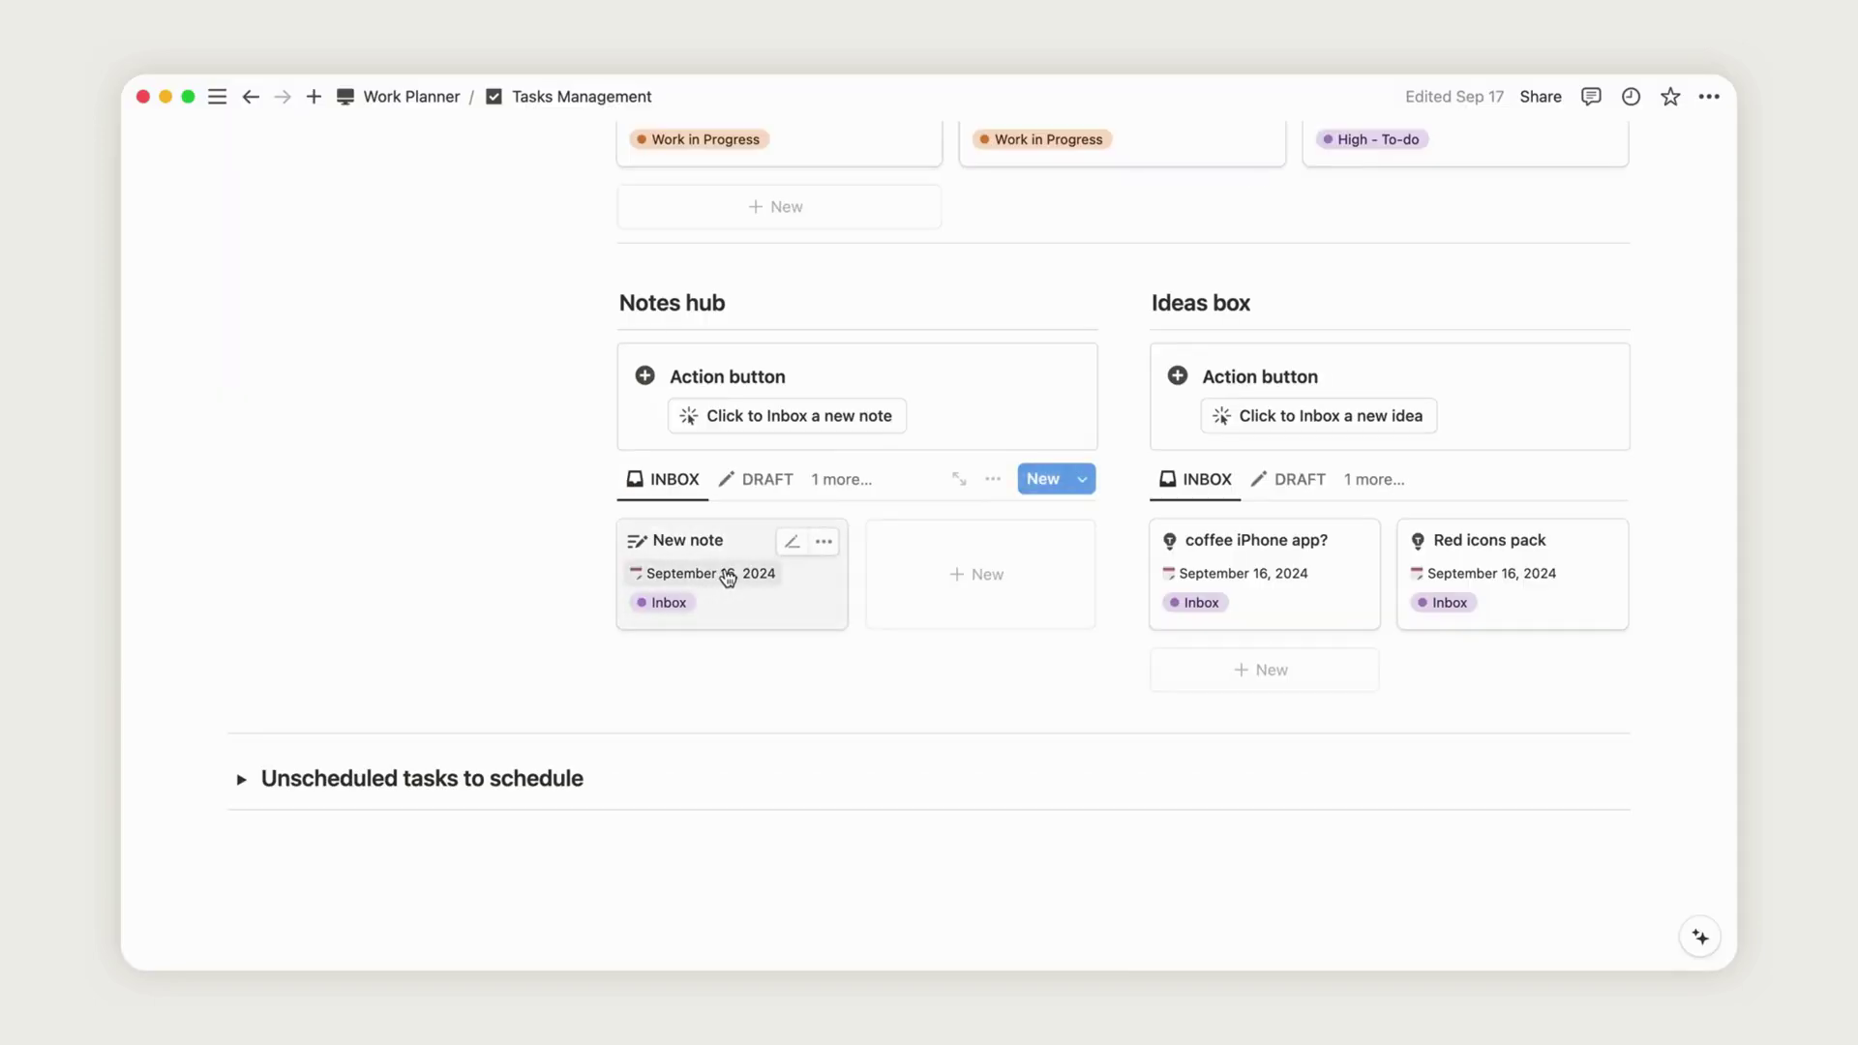
left_click(763, 491)
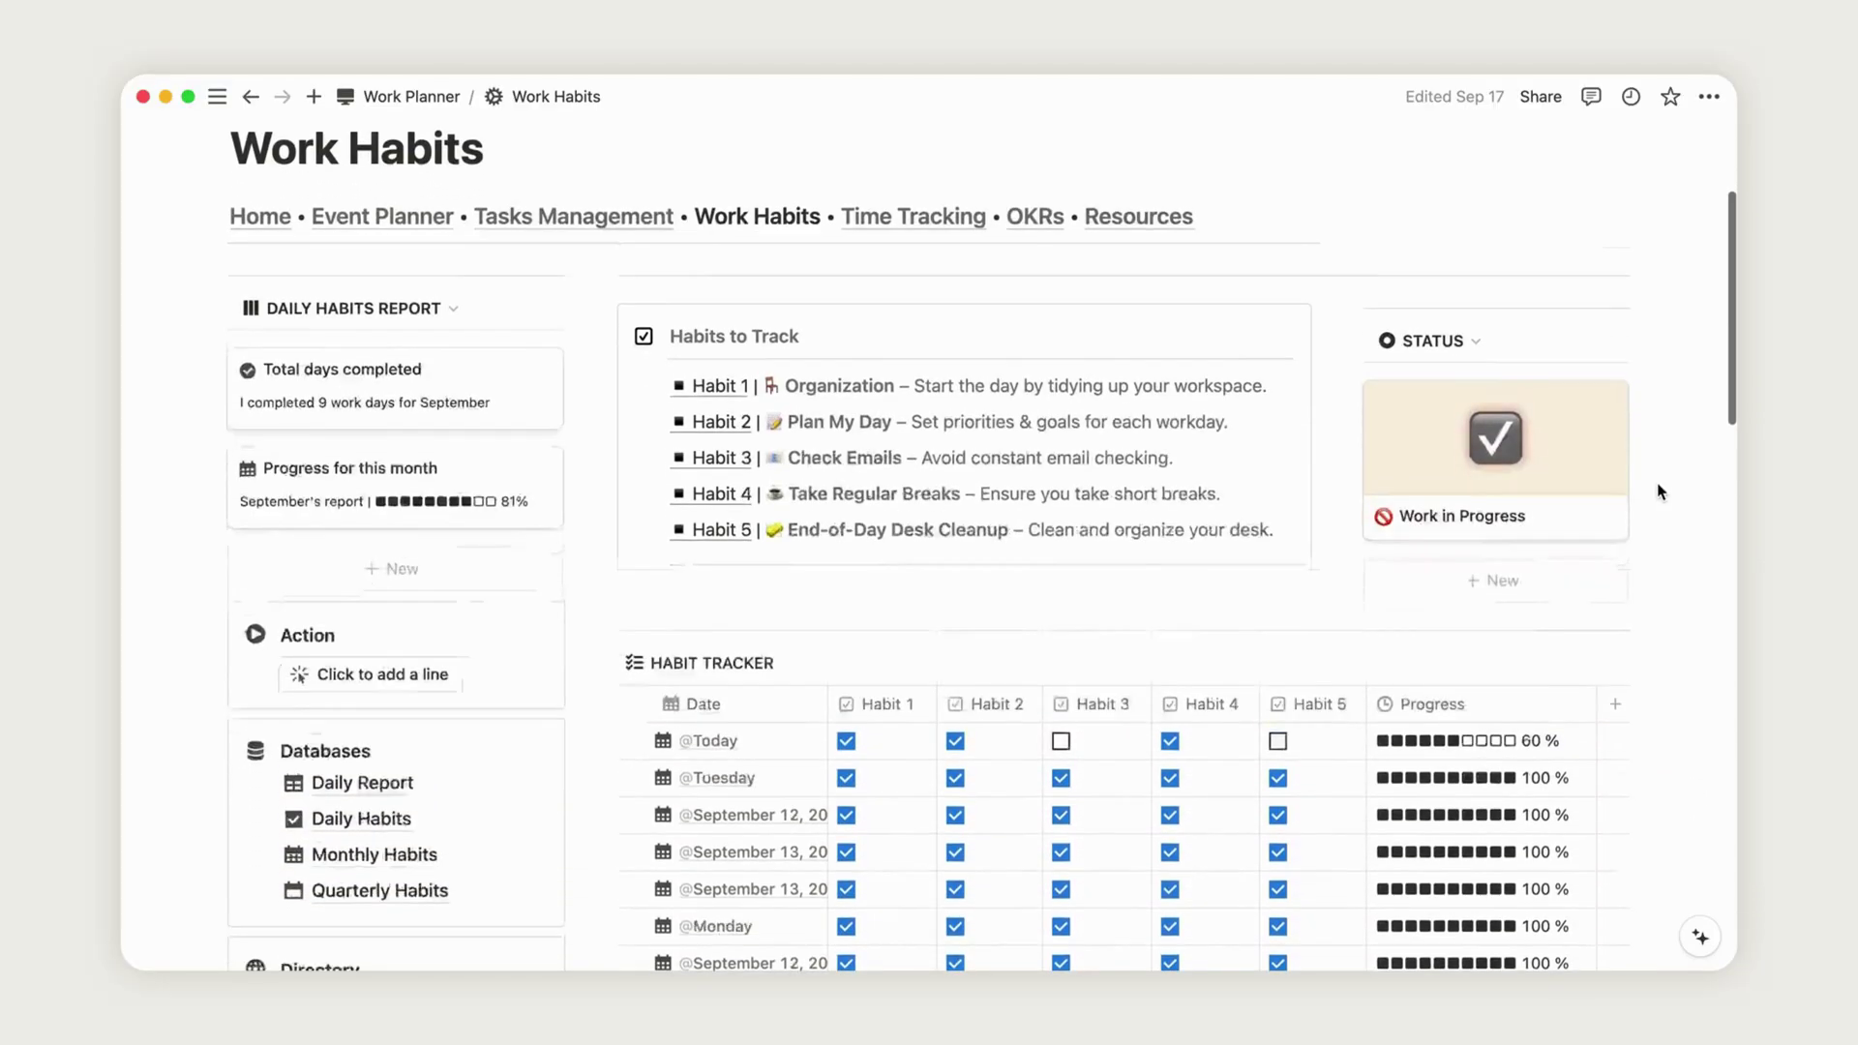
scroll(1656, 492, "down", 15)
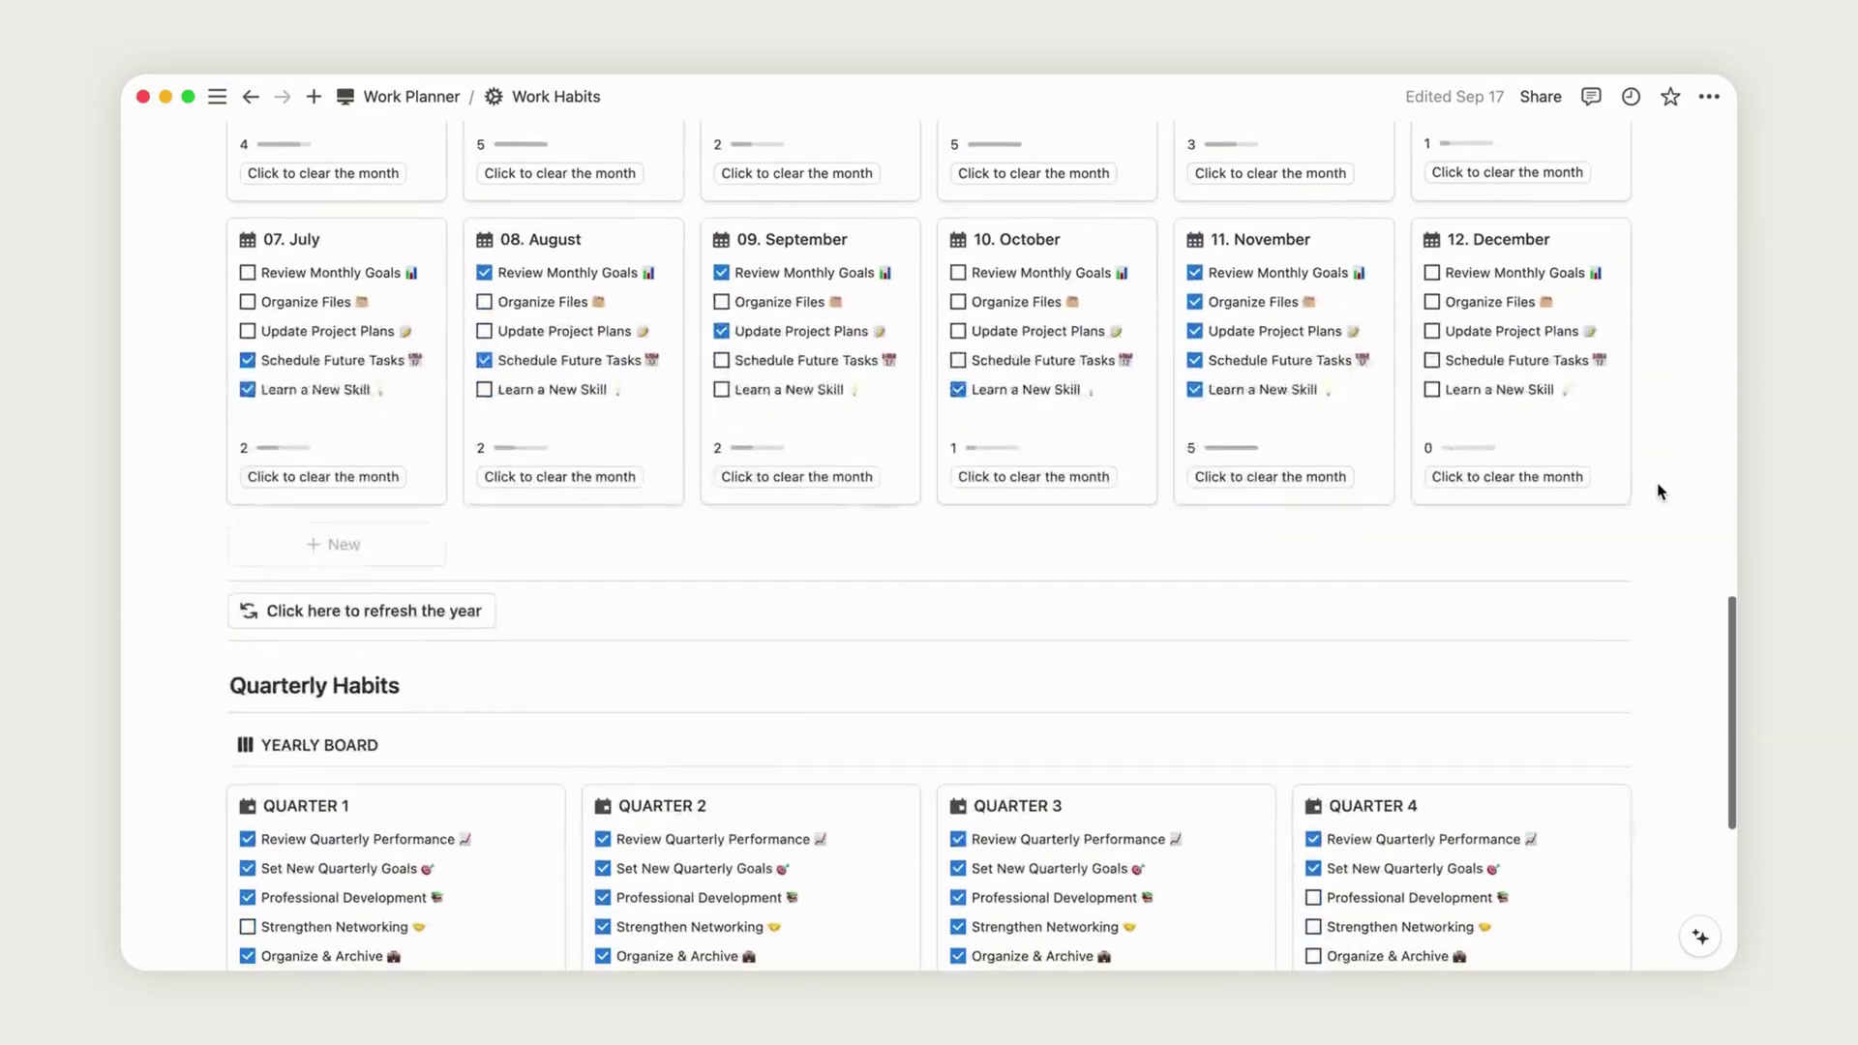
scroll(1657, 492, "up", 6)
scroll(1657, 491, "up", 20)
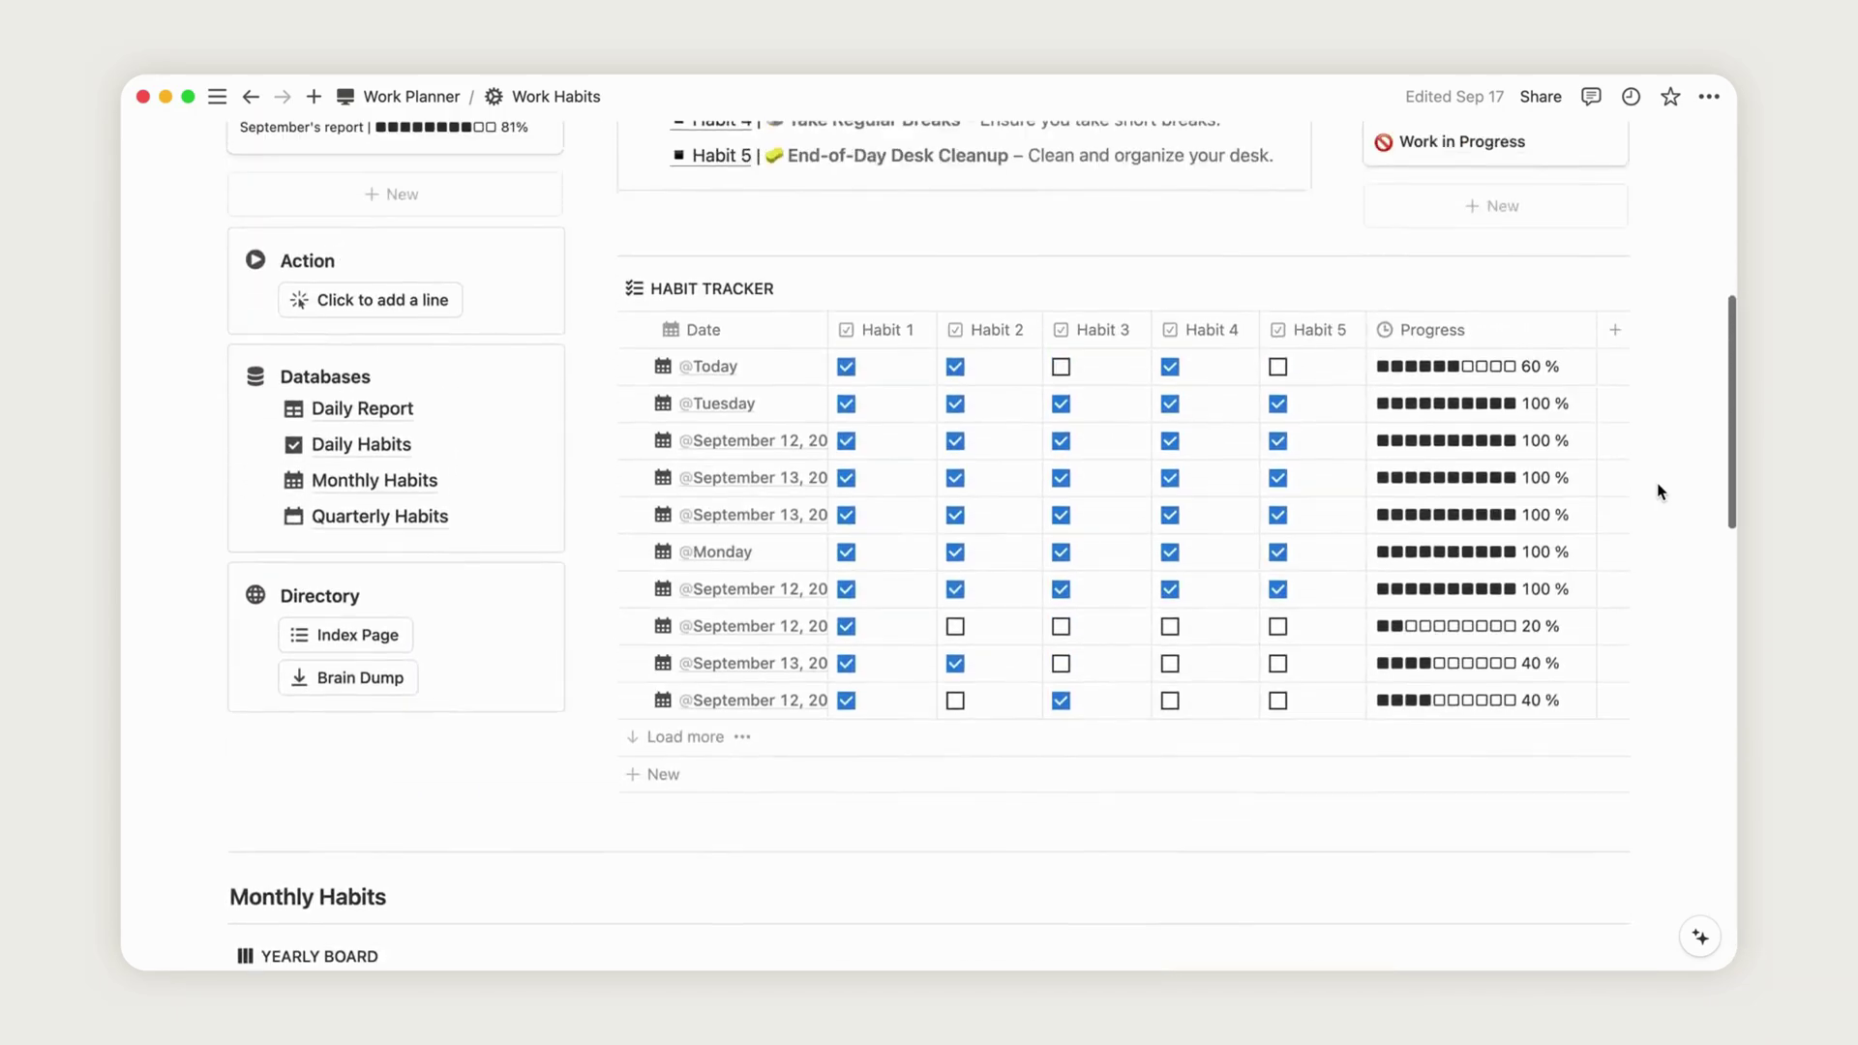
scroll(1657, 492, "down", 2)
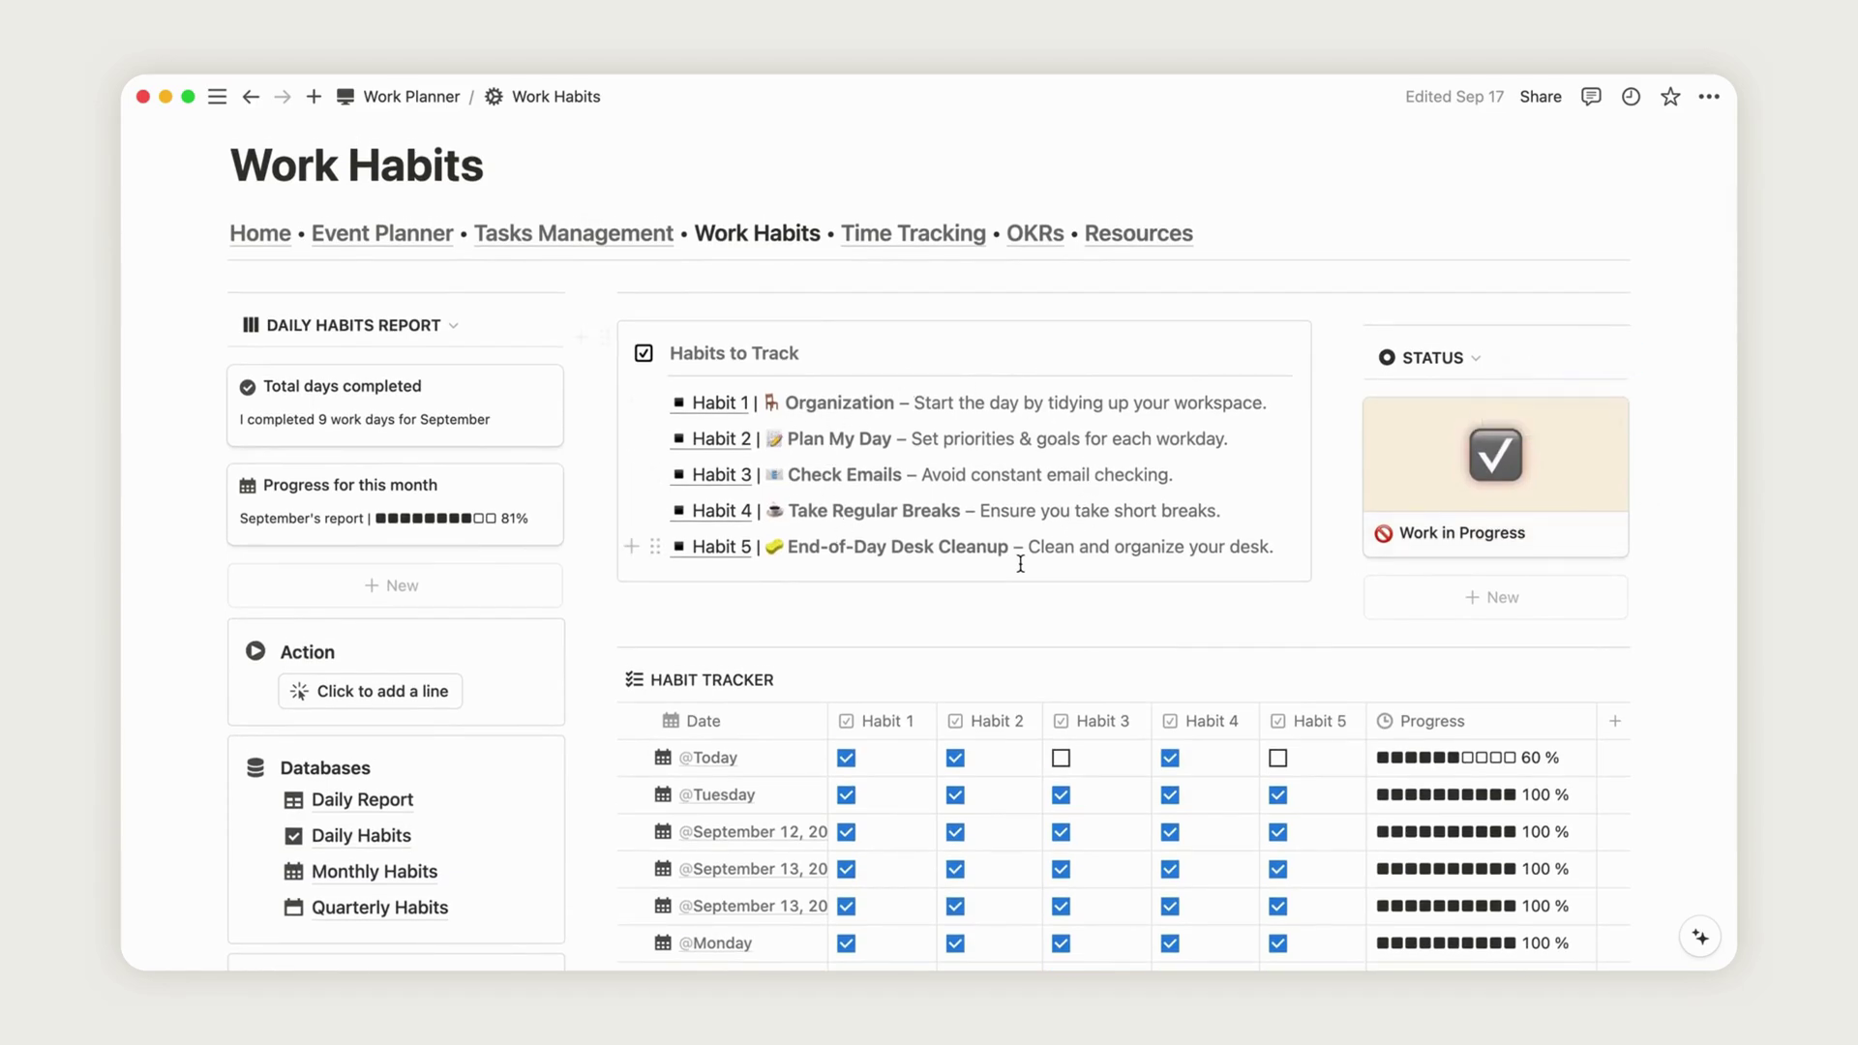
scroll(1020, 563, "down", 4)
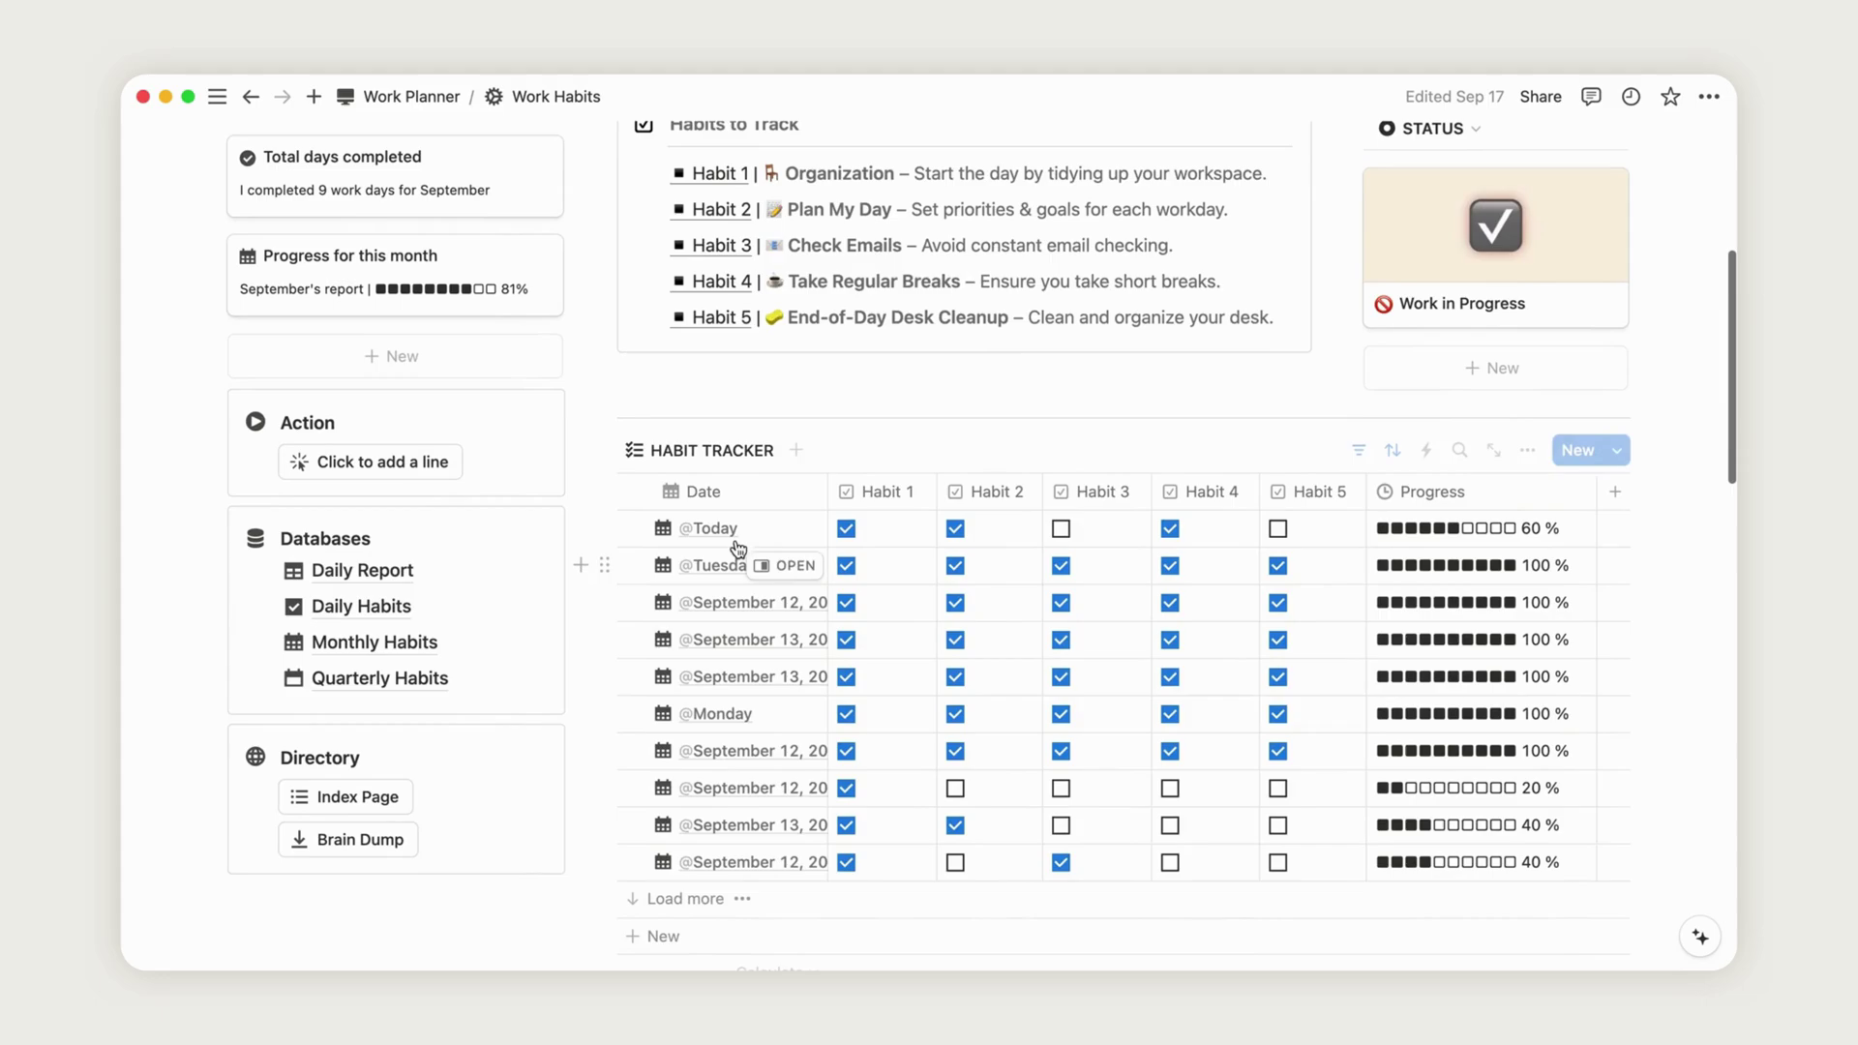
- Add a Today row, tick Habits 1–5 there, and tick Habits 3 and 5 in the other Today row
left_click(386, 461)
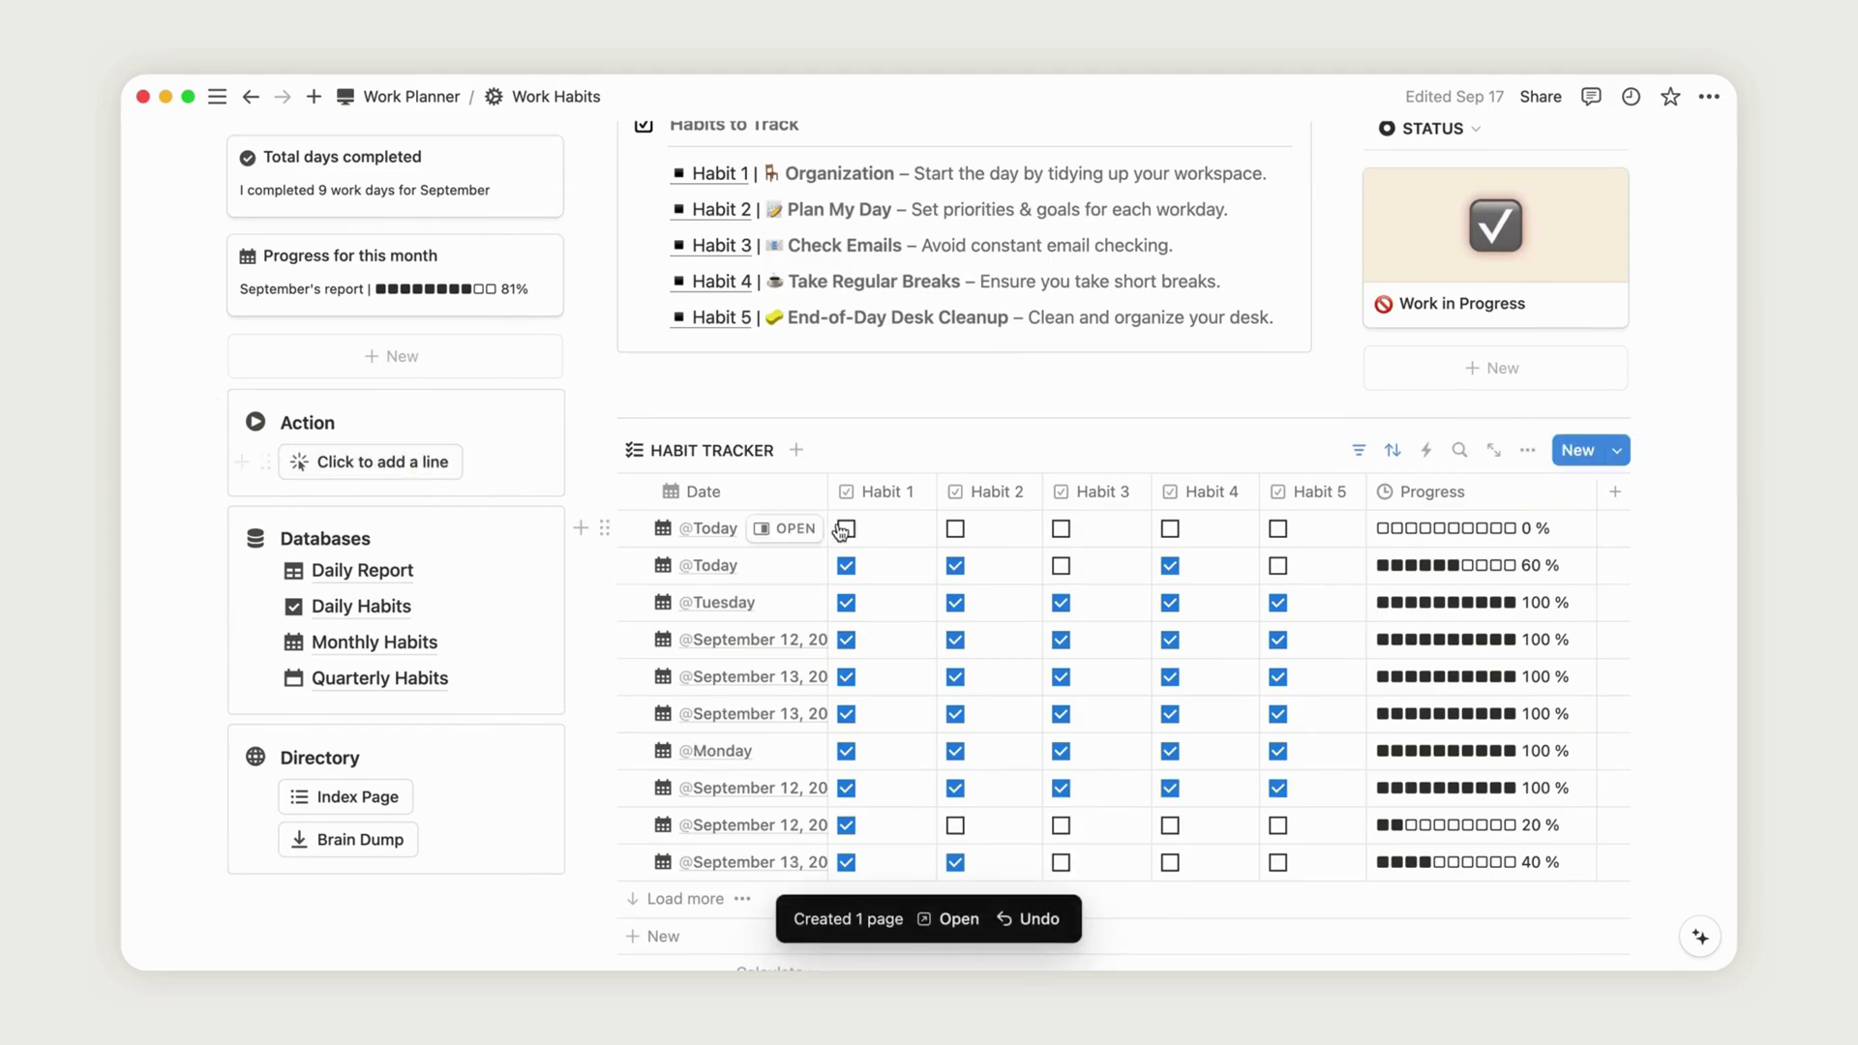
scroll(839, 530, "up", 1)
left_click(876, 604)
left_click(992, 602)
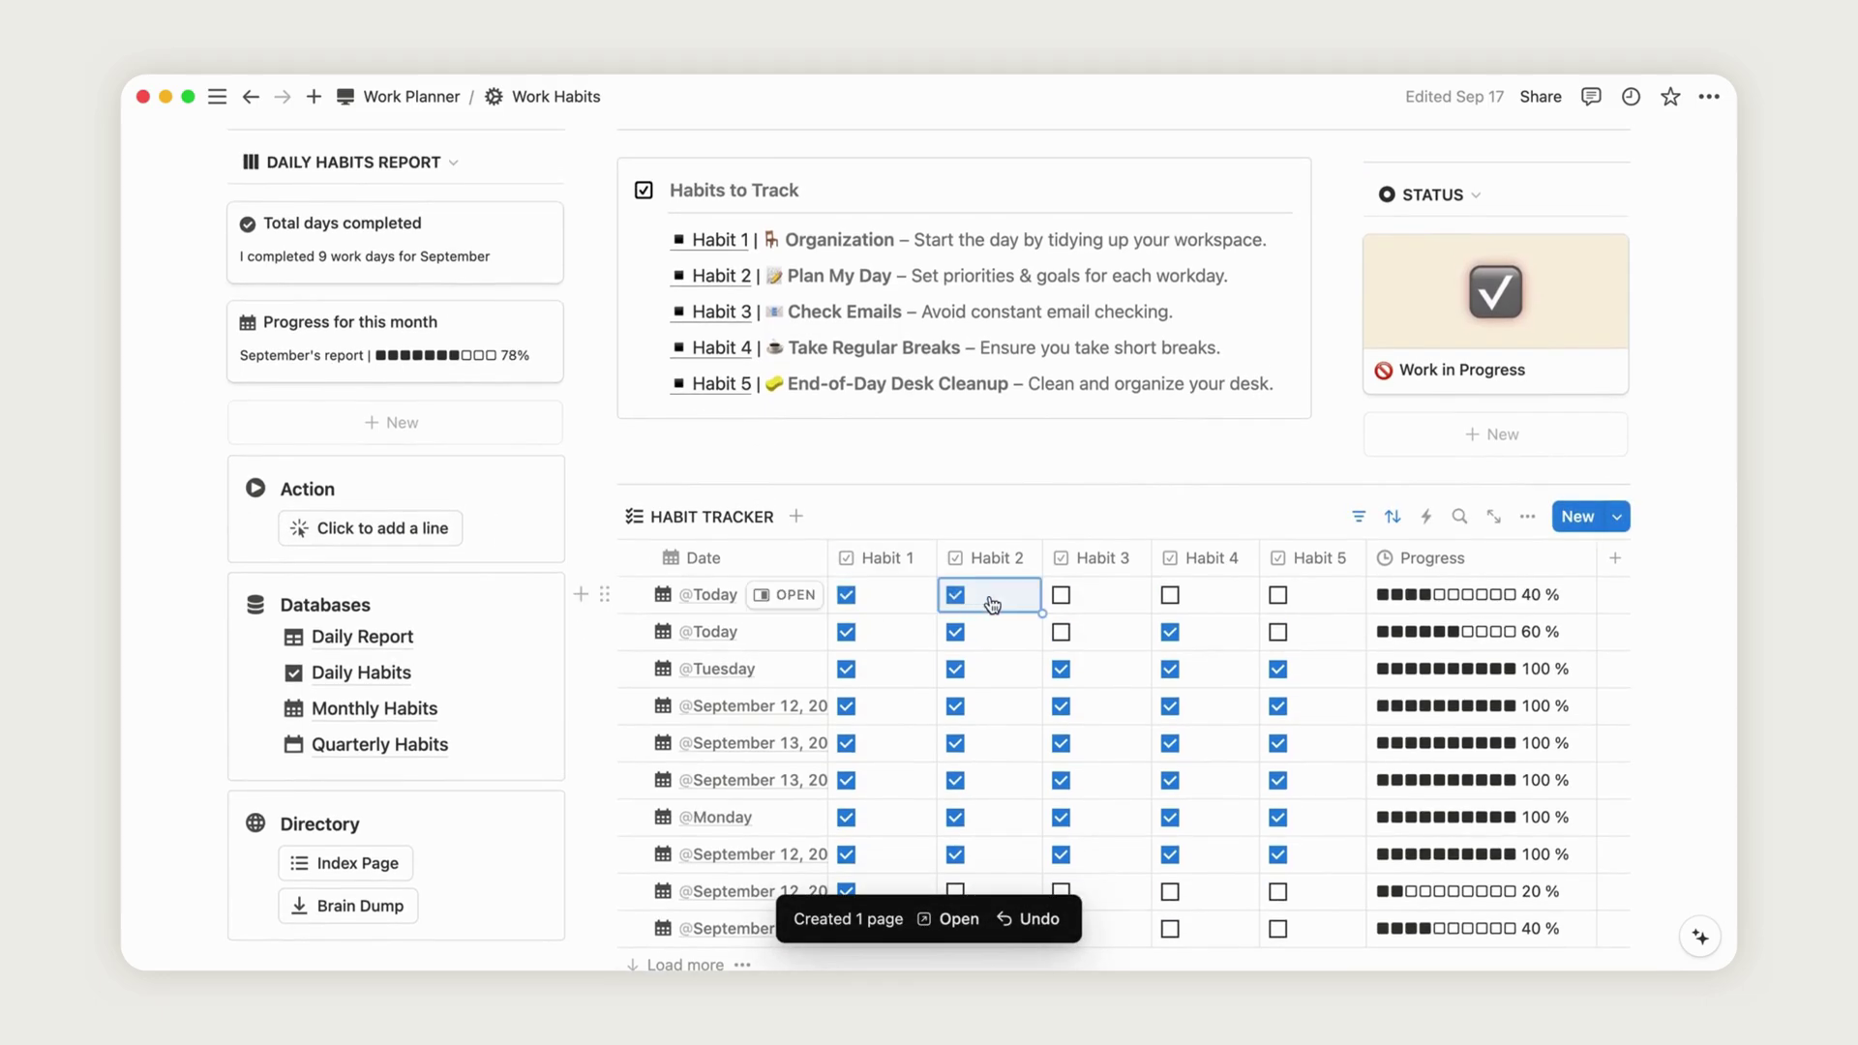
left_click(1065, 596)
left_click(1173, 596)
left_click(1278, 596)
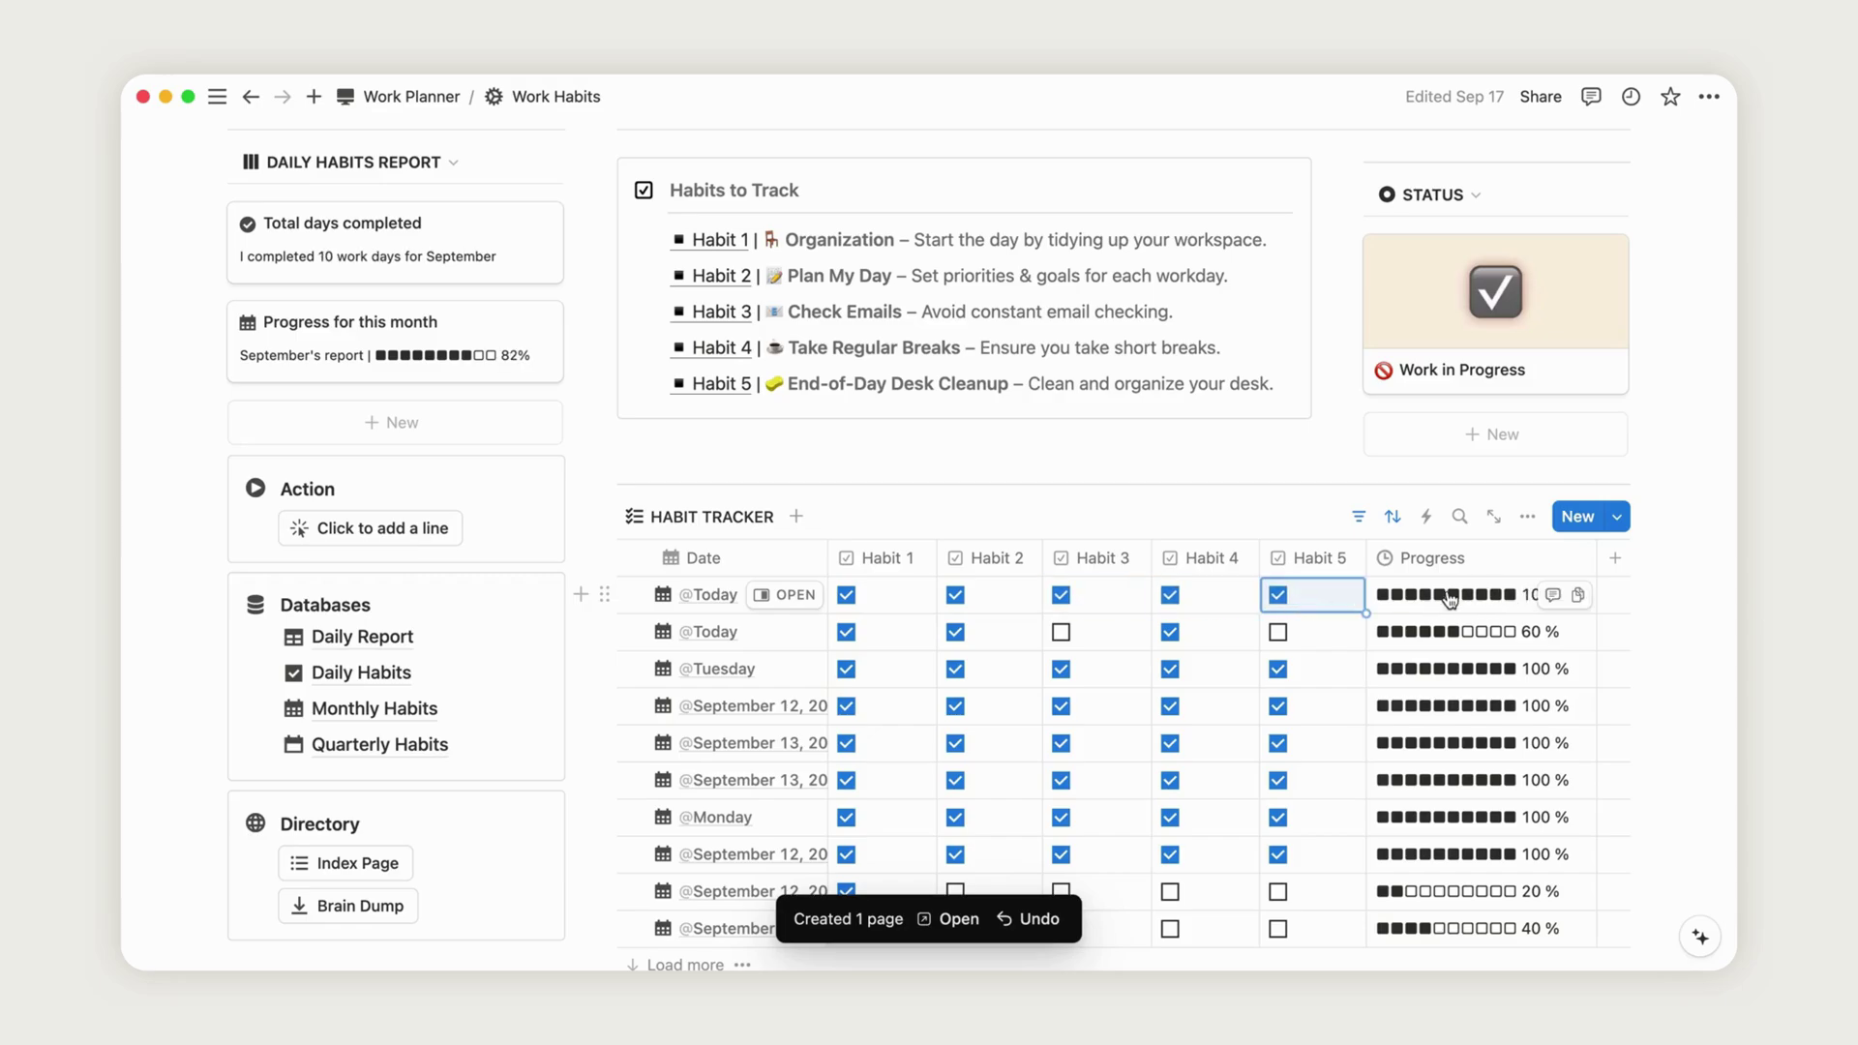
left_click(1278, 632)
left_click(1060, 632)
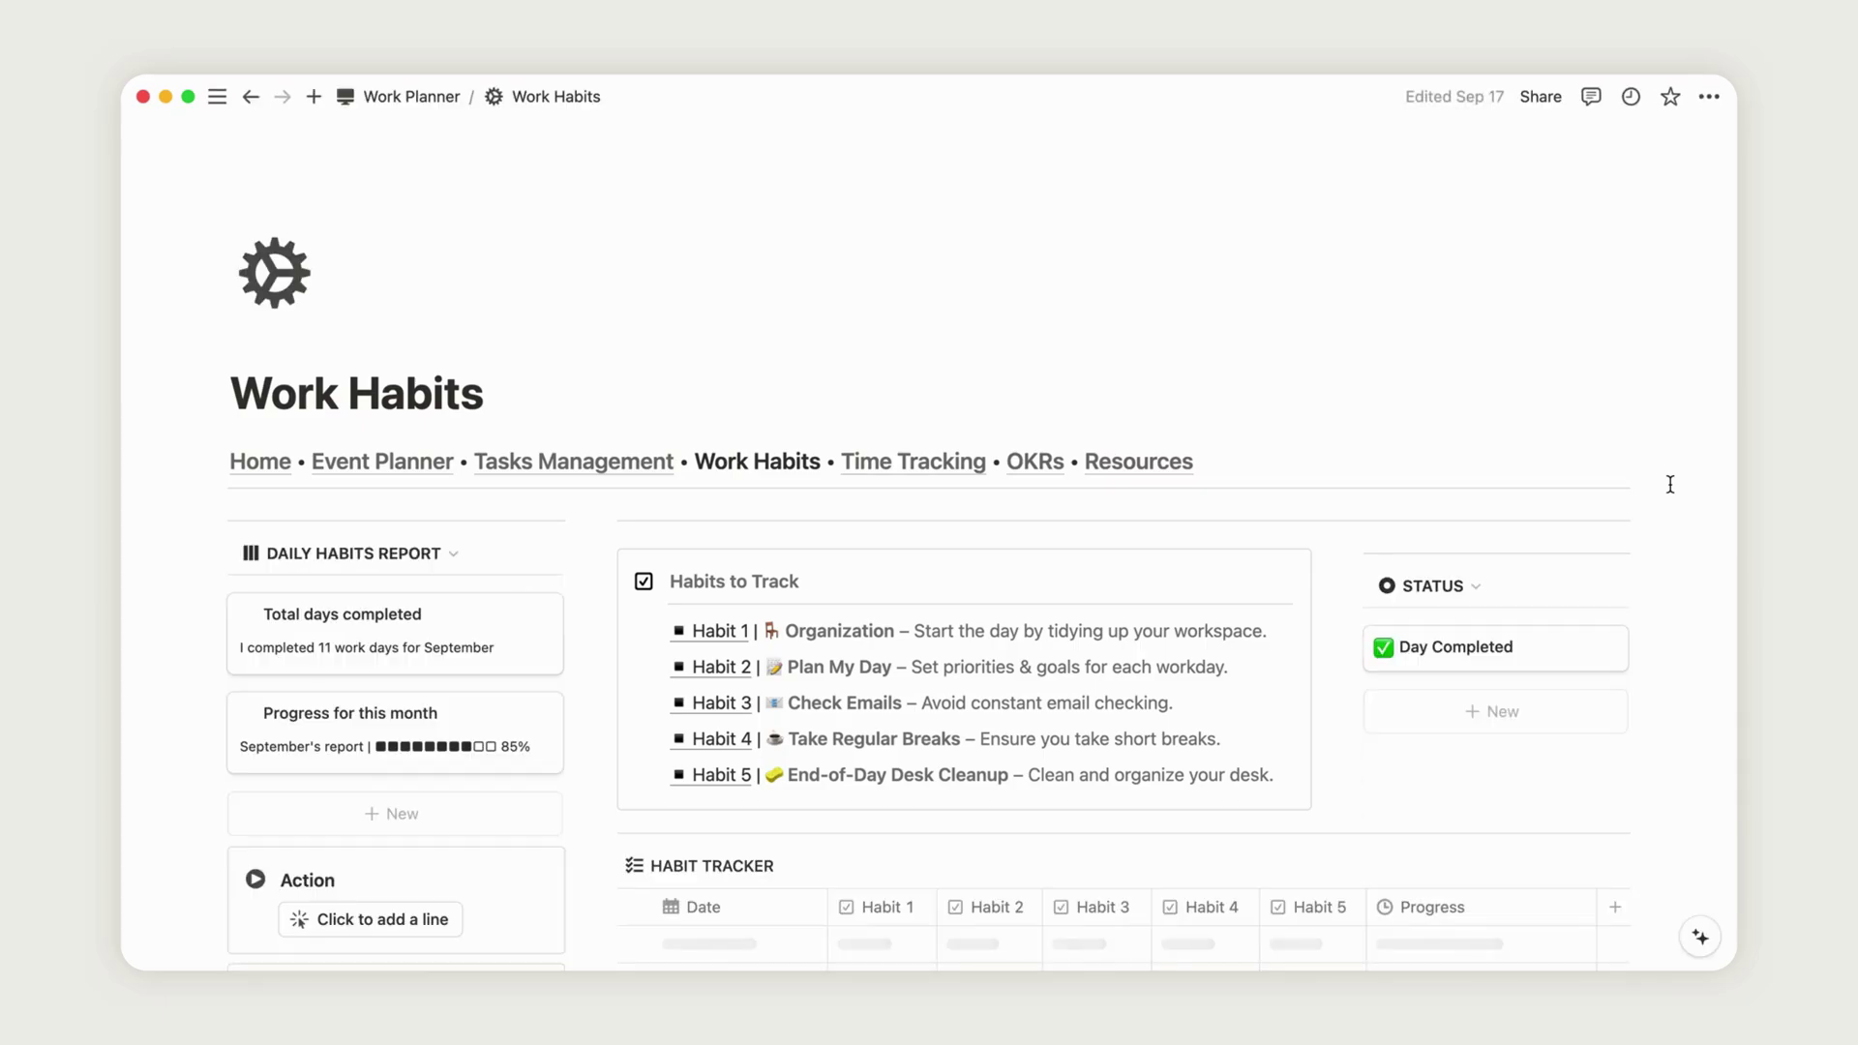
scroll(1265, 527, "down", 3)
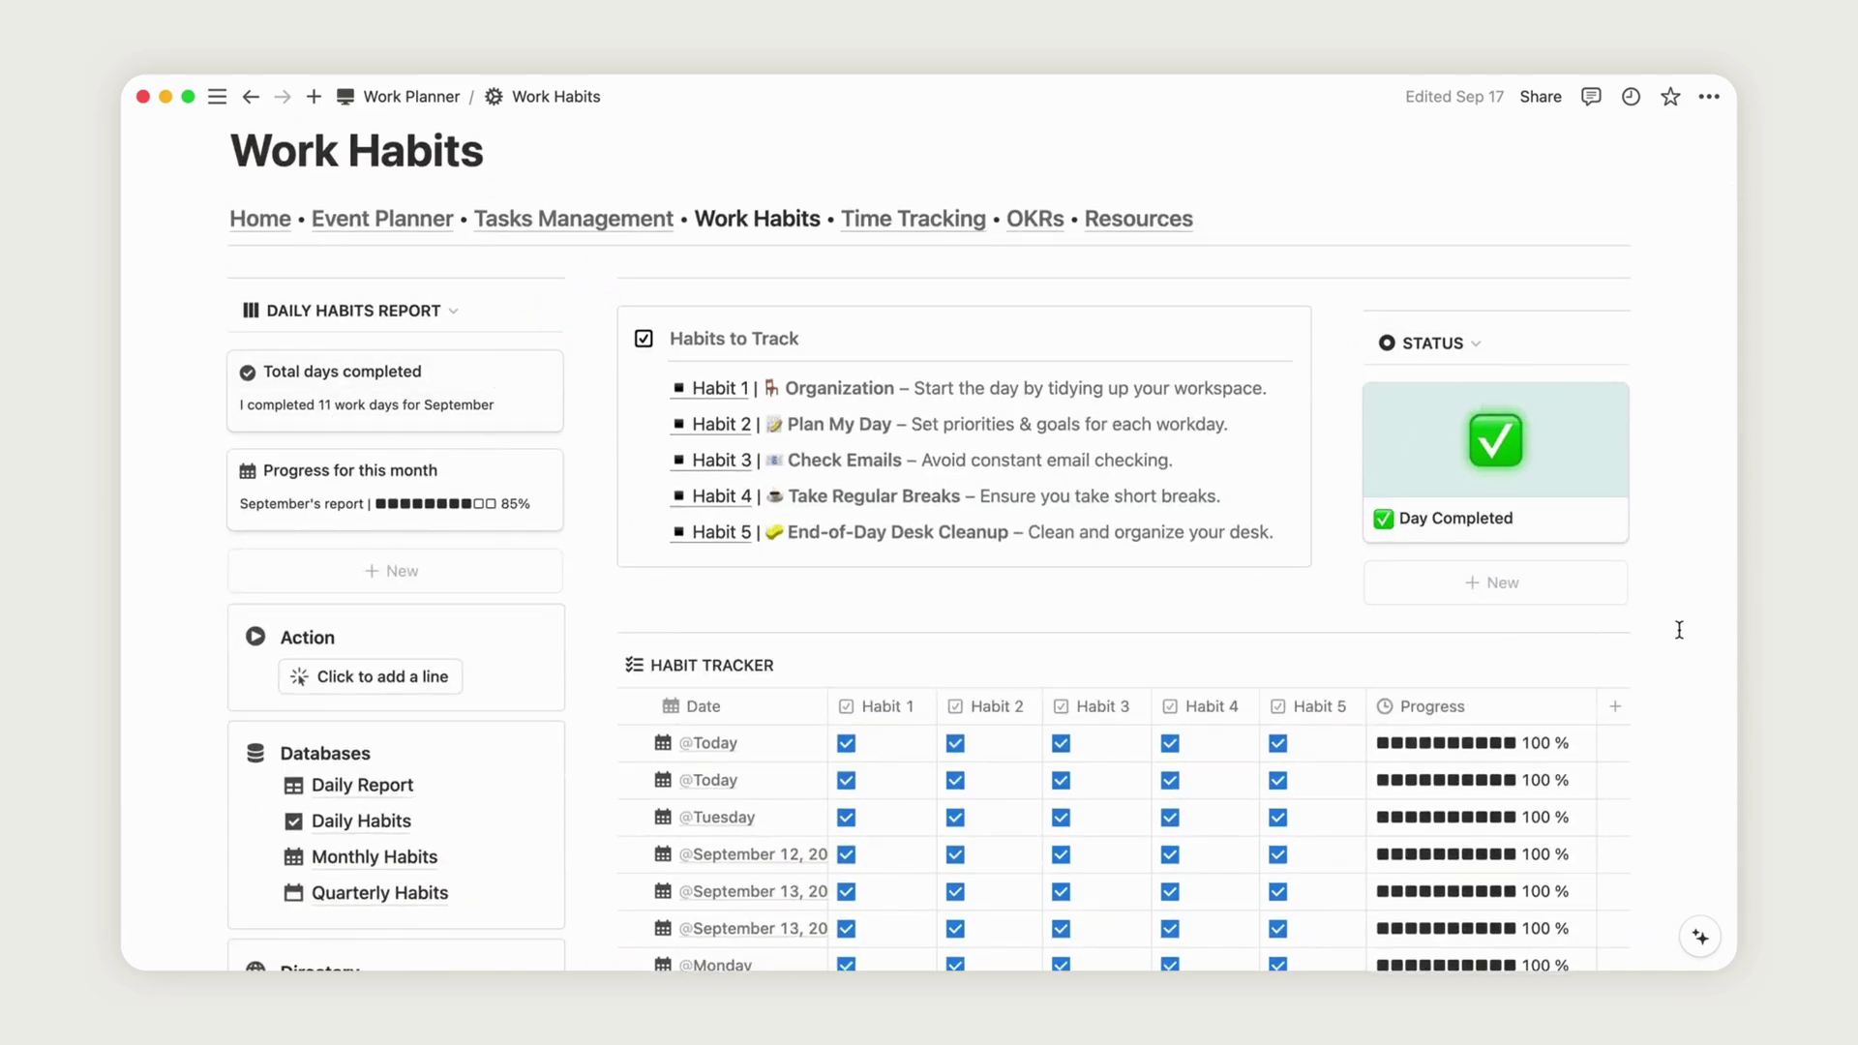
- From the January card, rename the 'Review Monthly Goals' property to 'Rename it'
scroll(1668, 655, "down", 7)
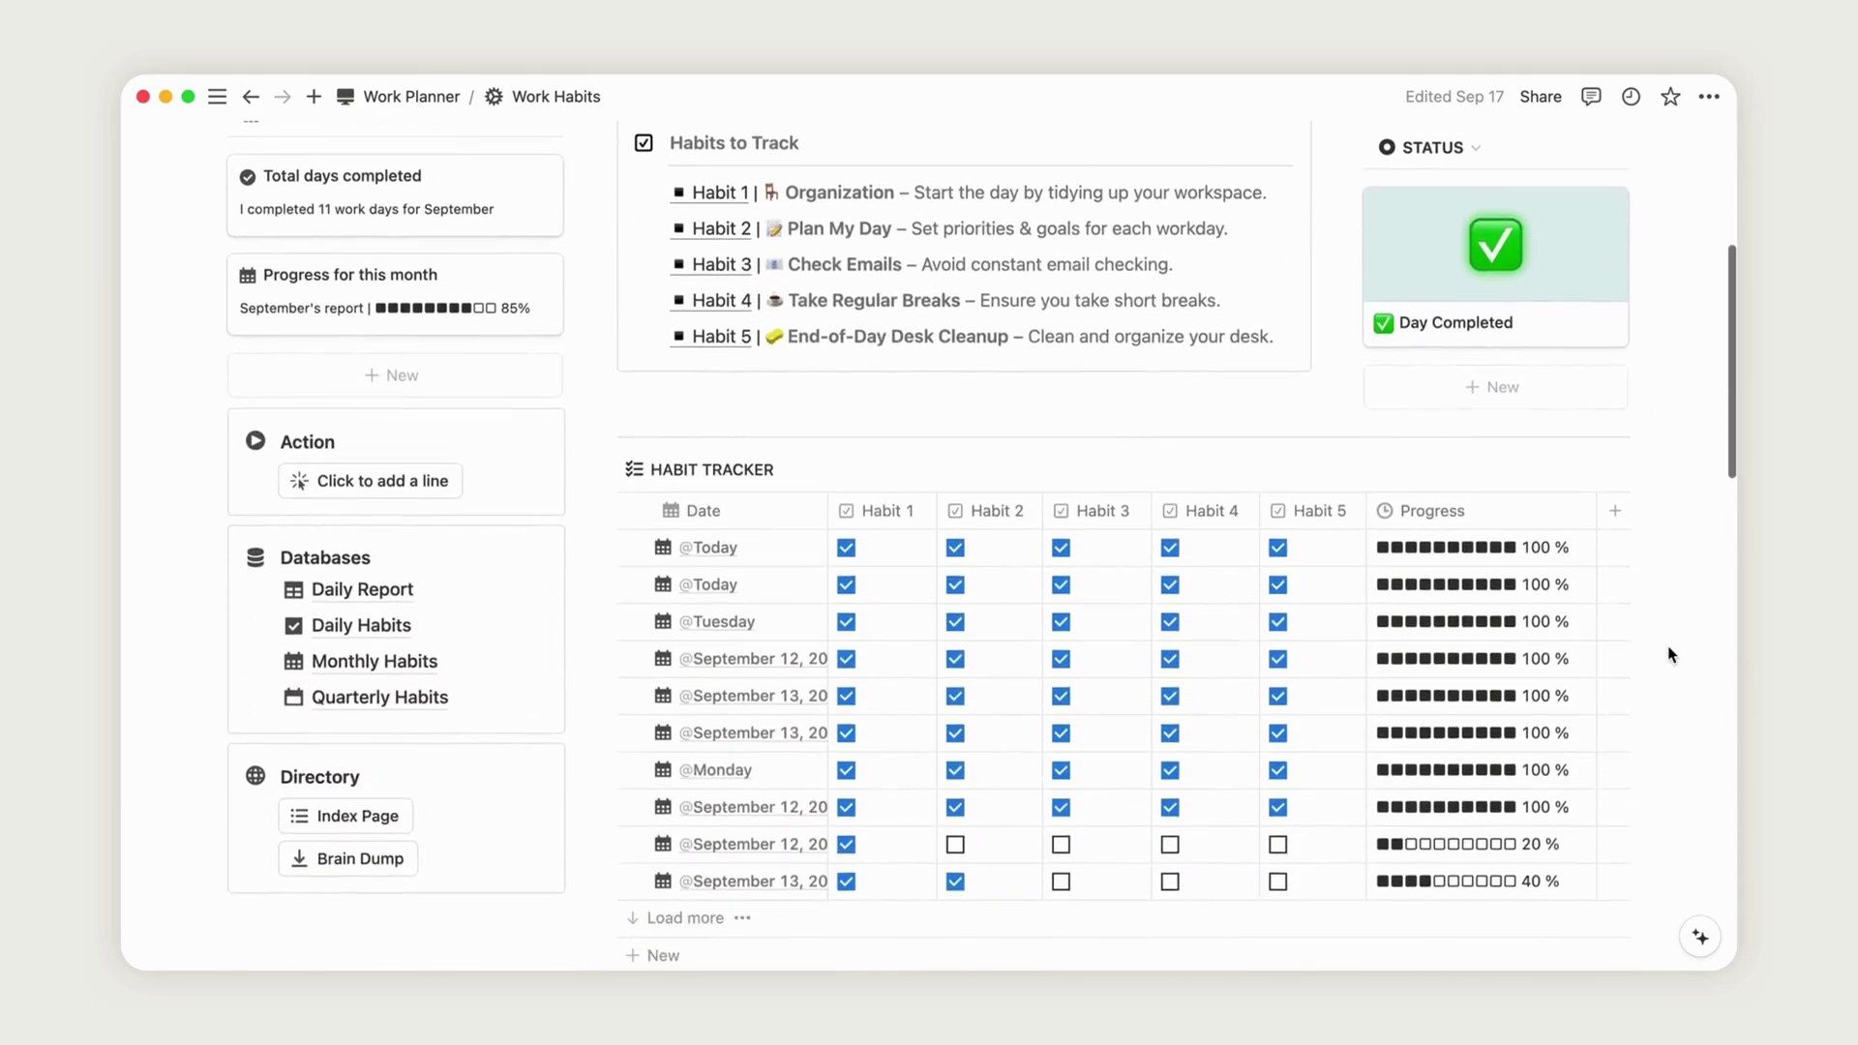
scroll(1668, 655, "down", 5)
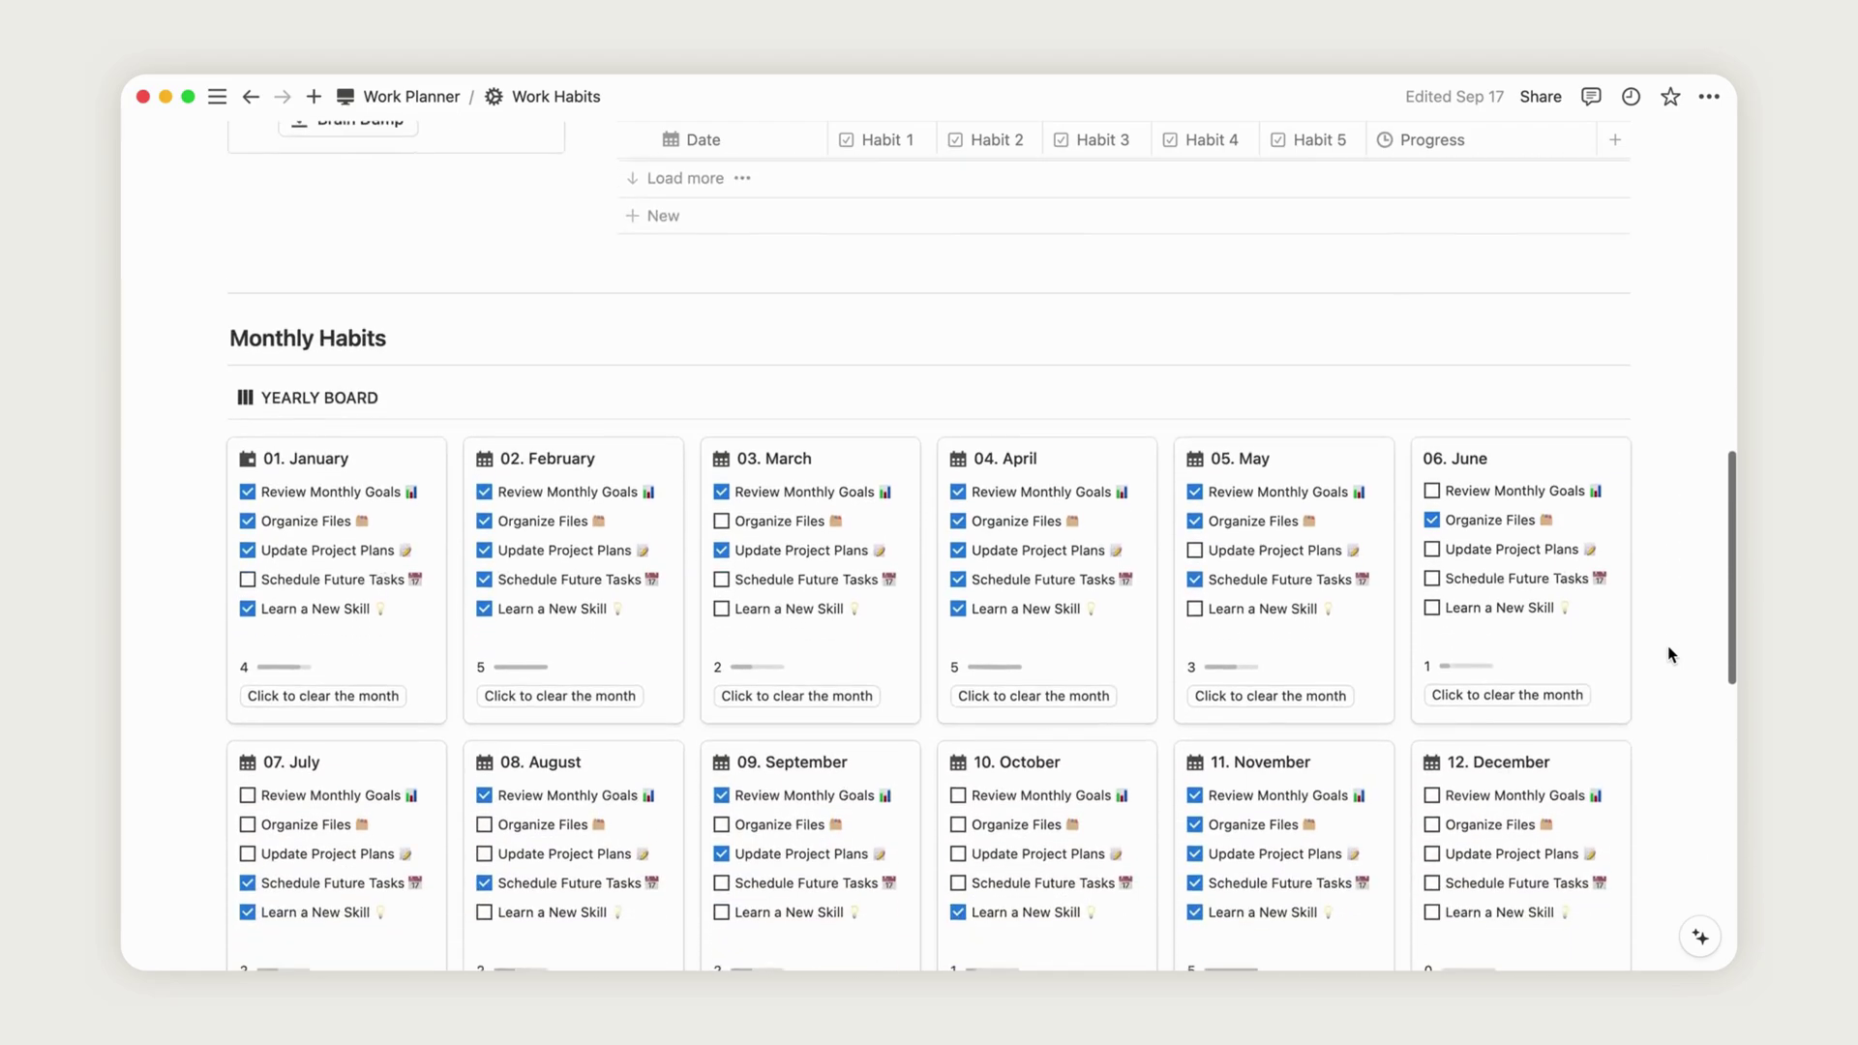
scroll(1668, 654, "down", 1)
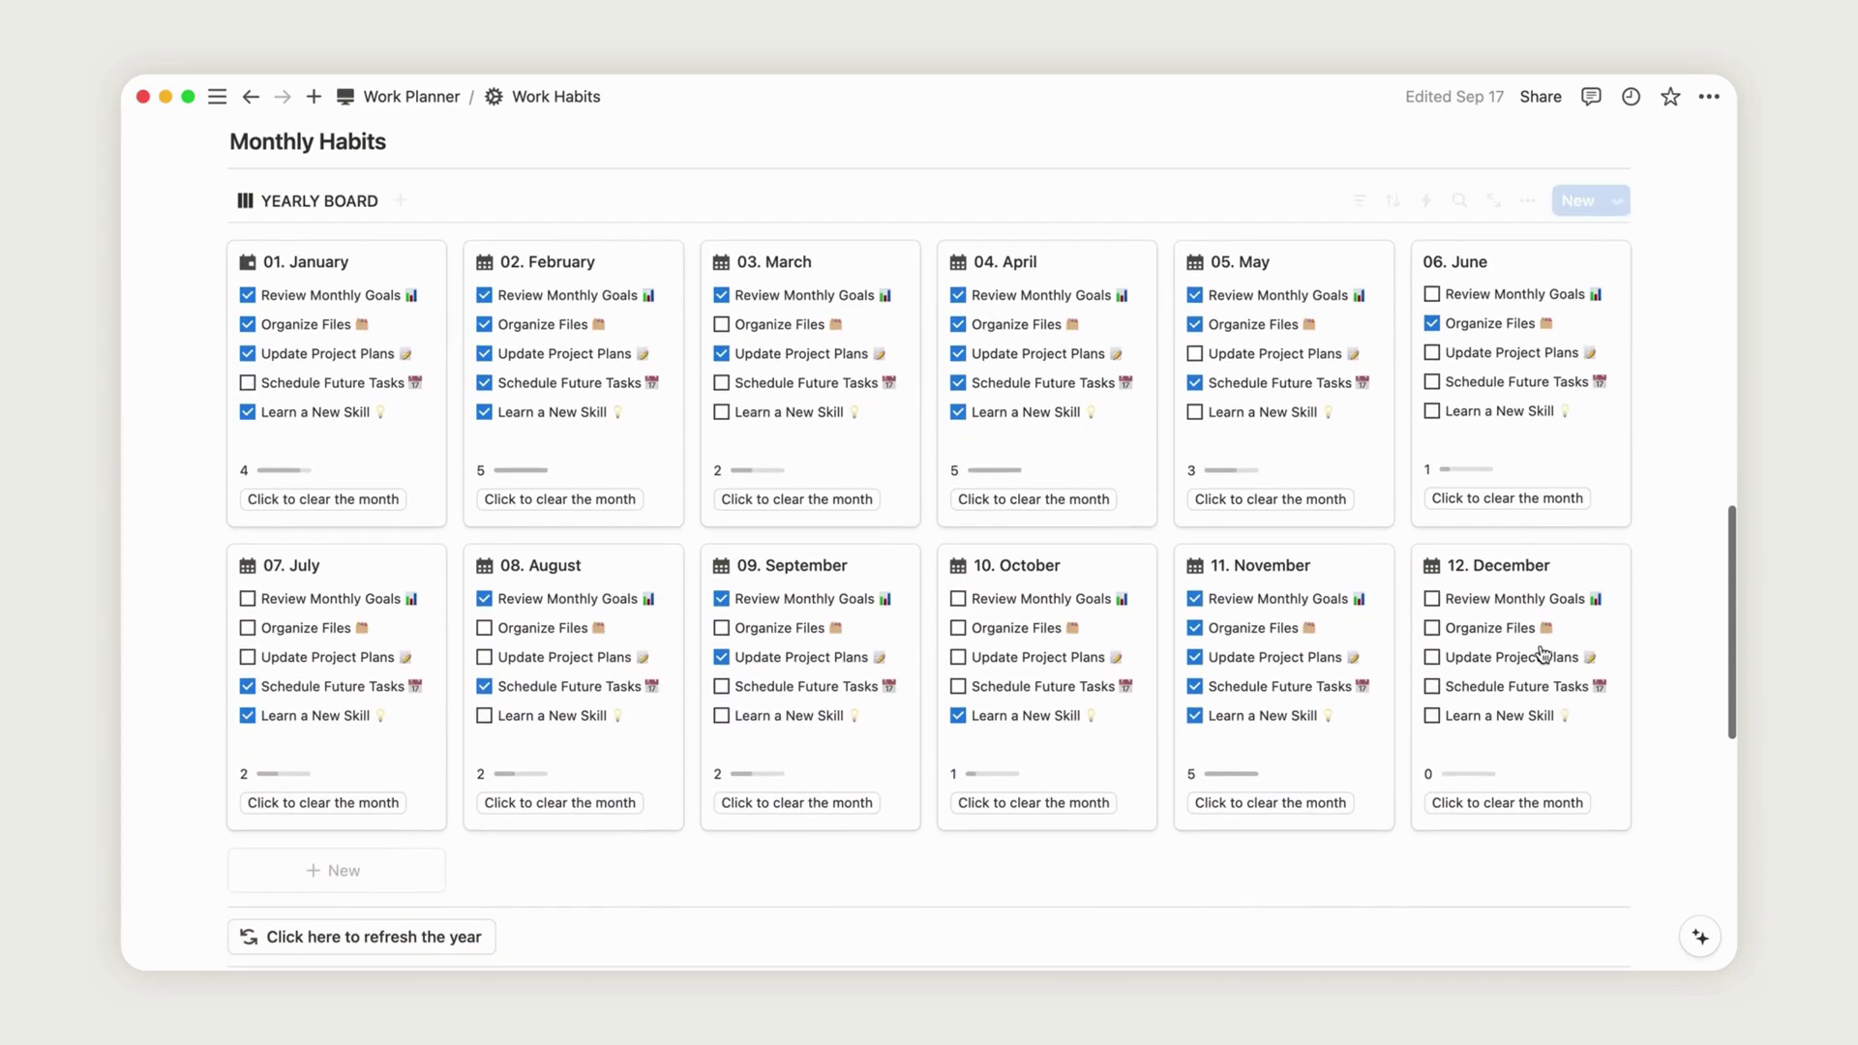
left_click(399, 468)
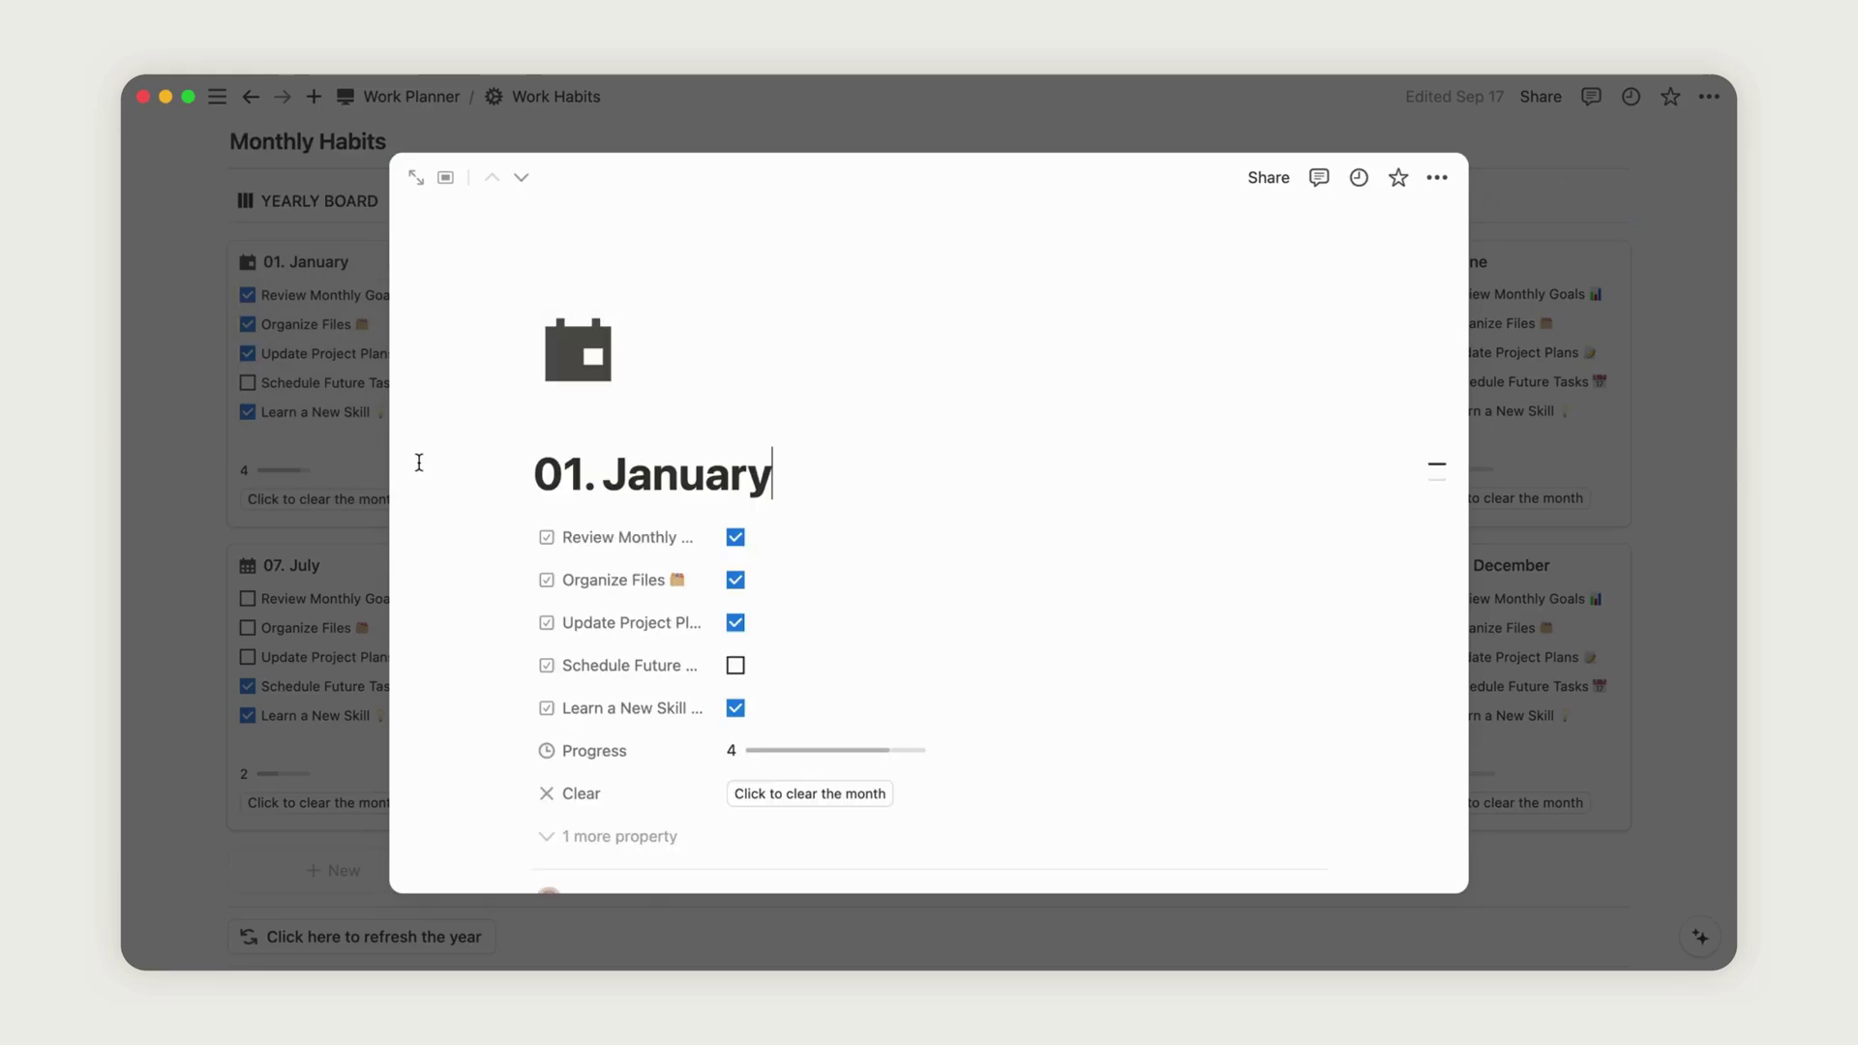
left_click(626, 539)
left_click(689, 577)
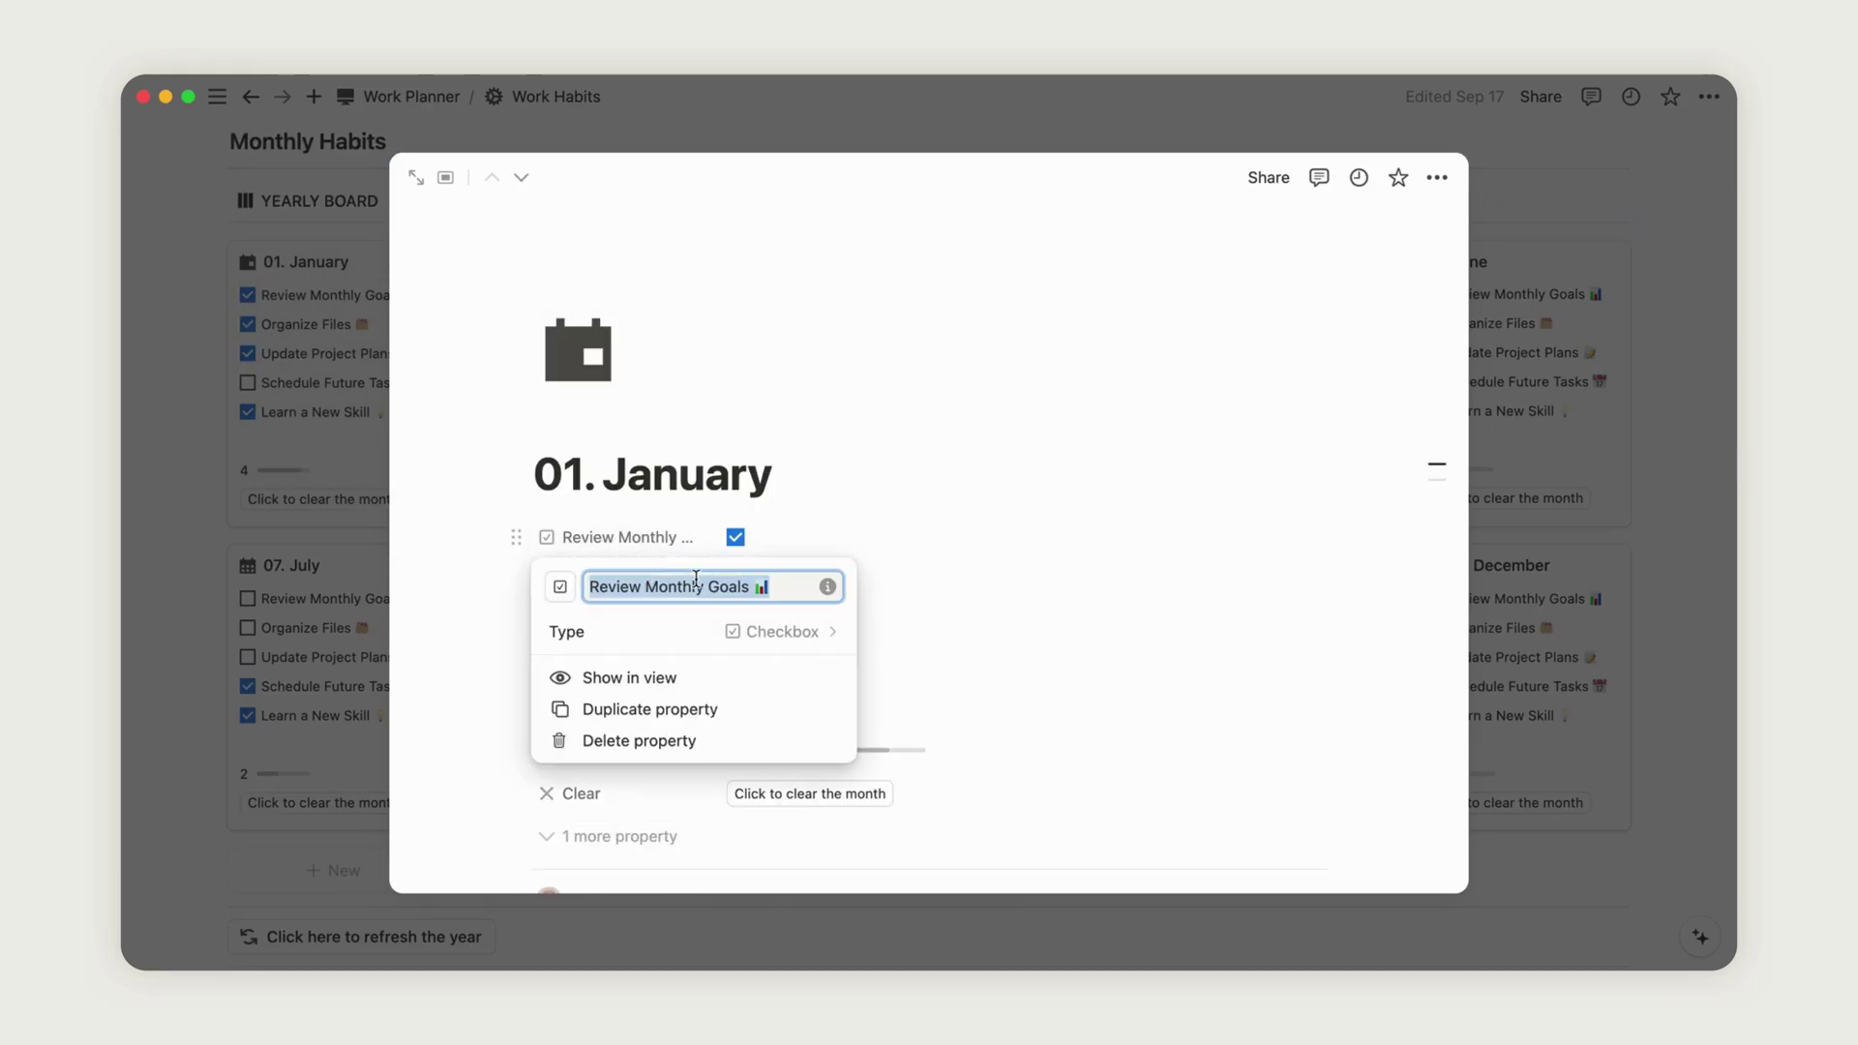
type("Rename")
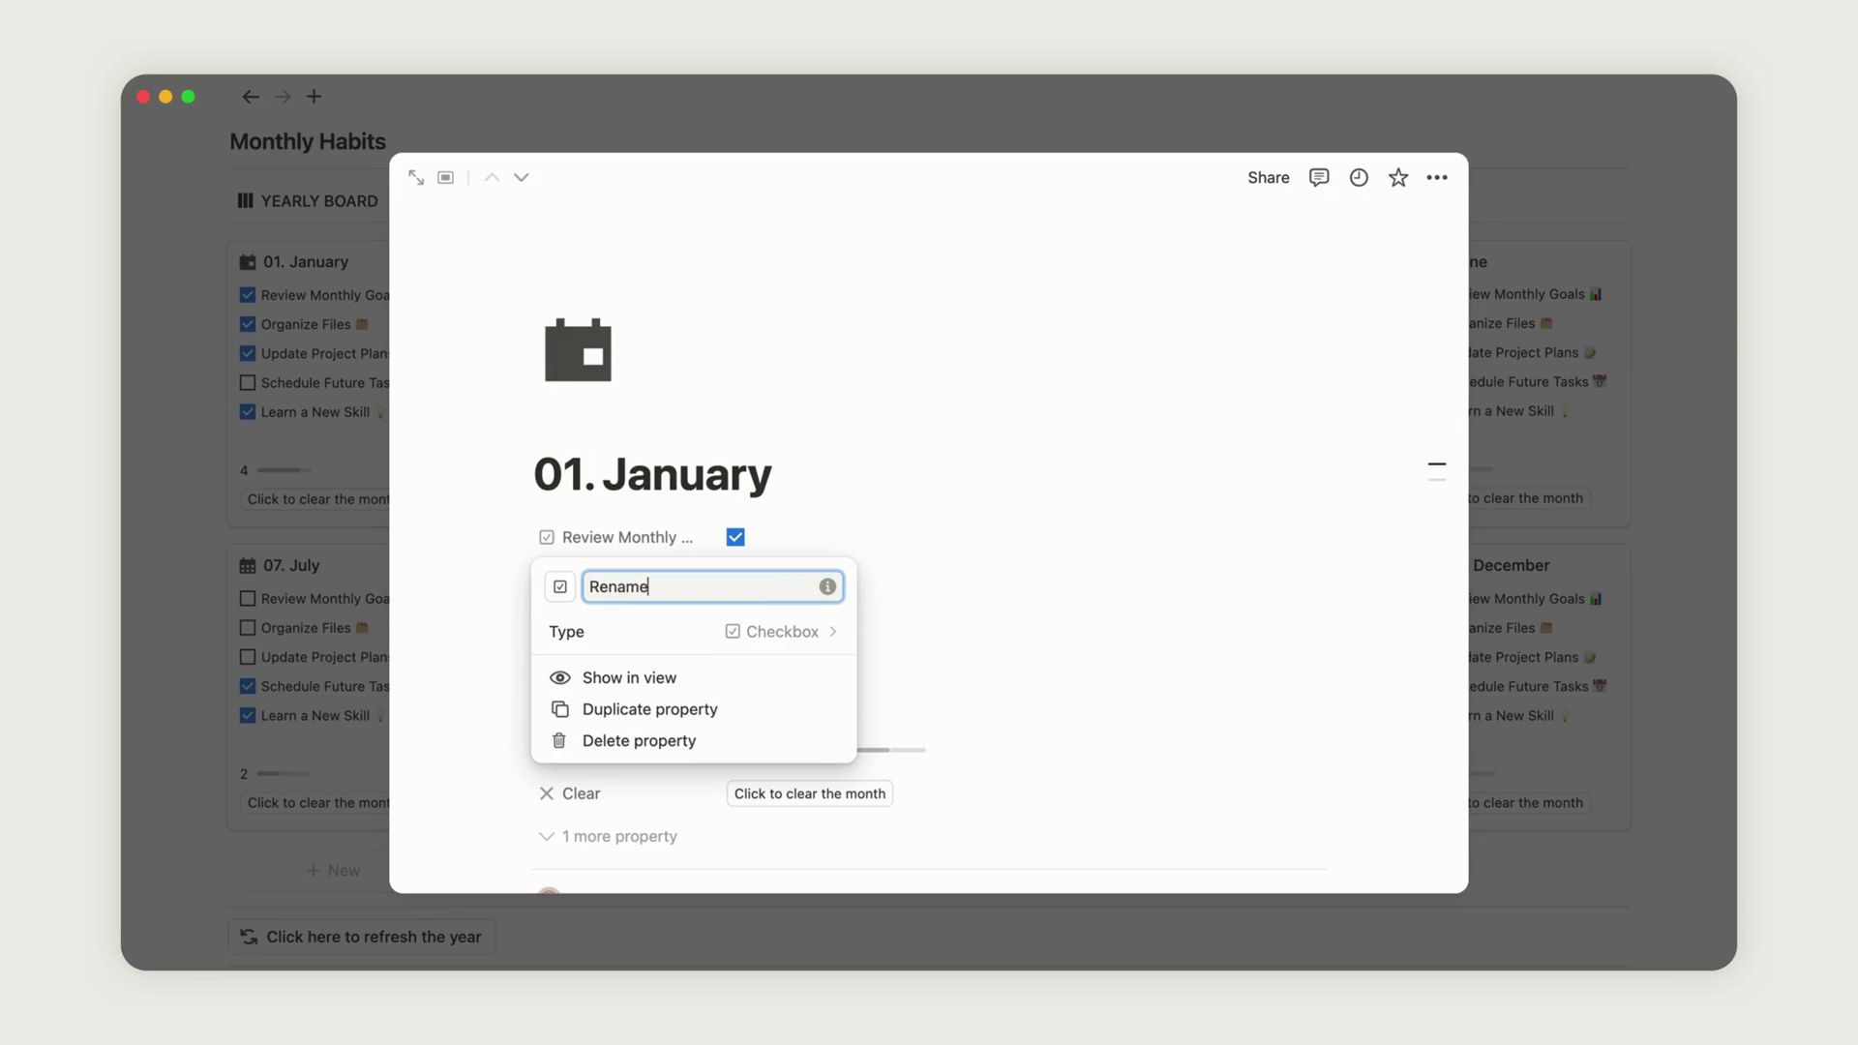
type(" it")
left_click(940, 492)
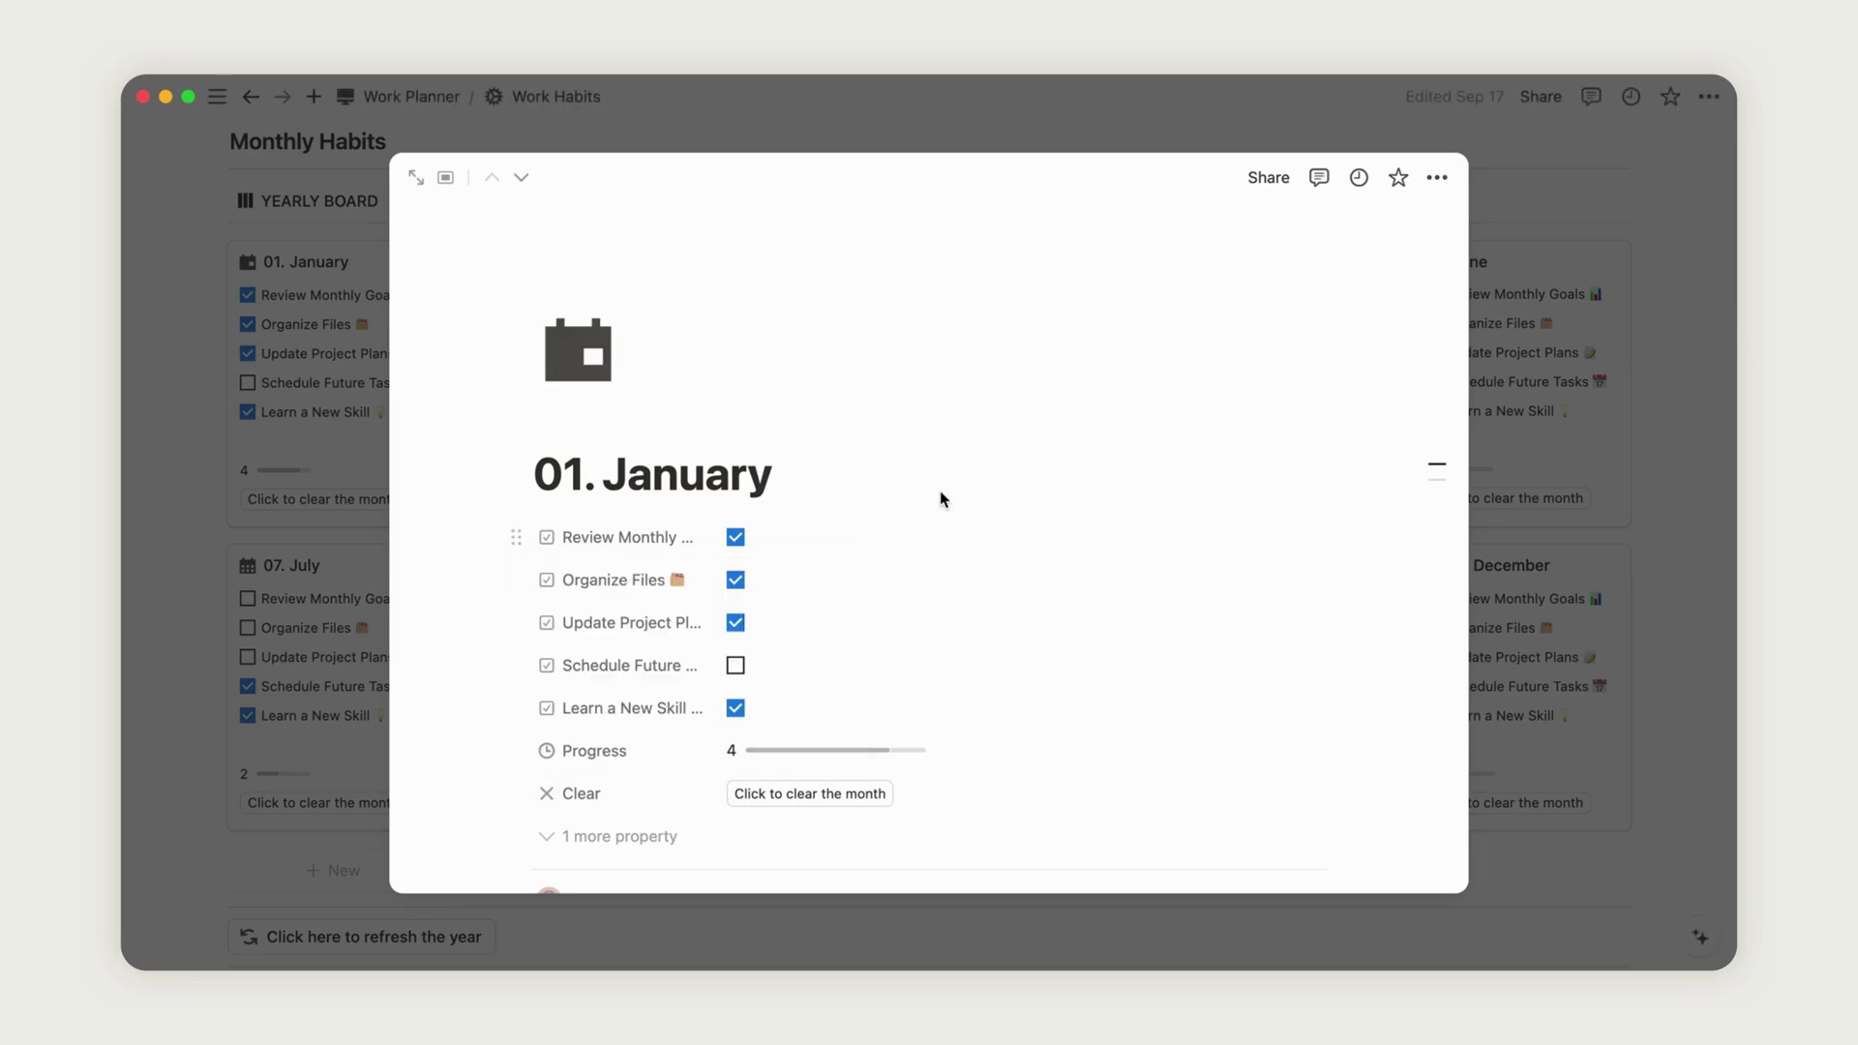
- Tick Schedule Future Tasks for January, then refresh the year to clear every month's checkboxes
left_click(258, 680)
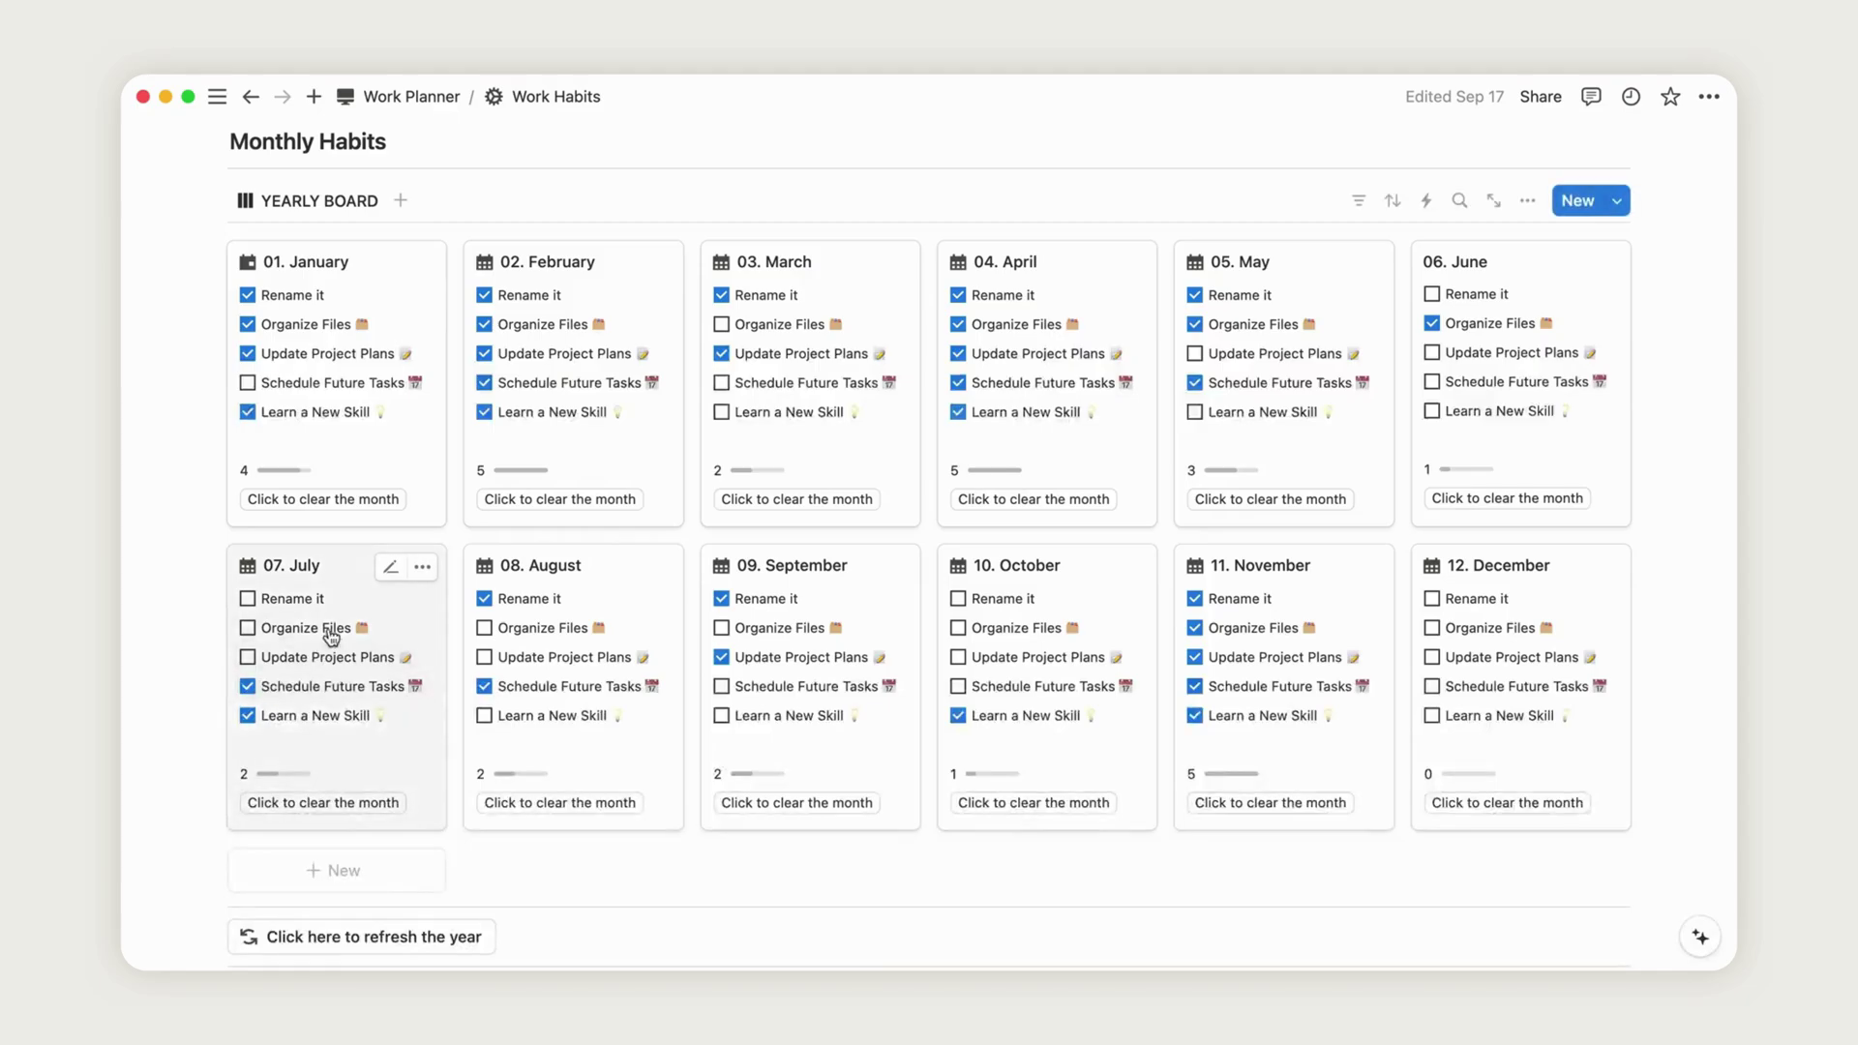
left_click(248, 383)
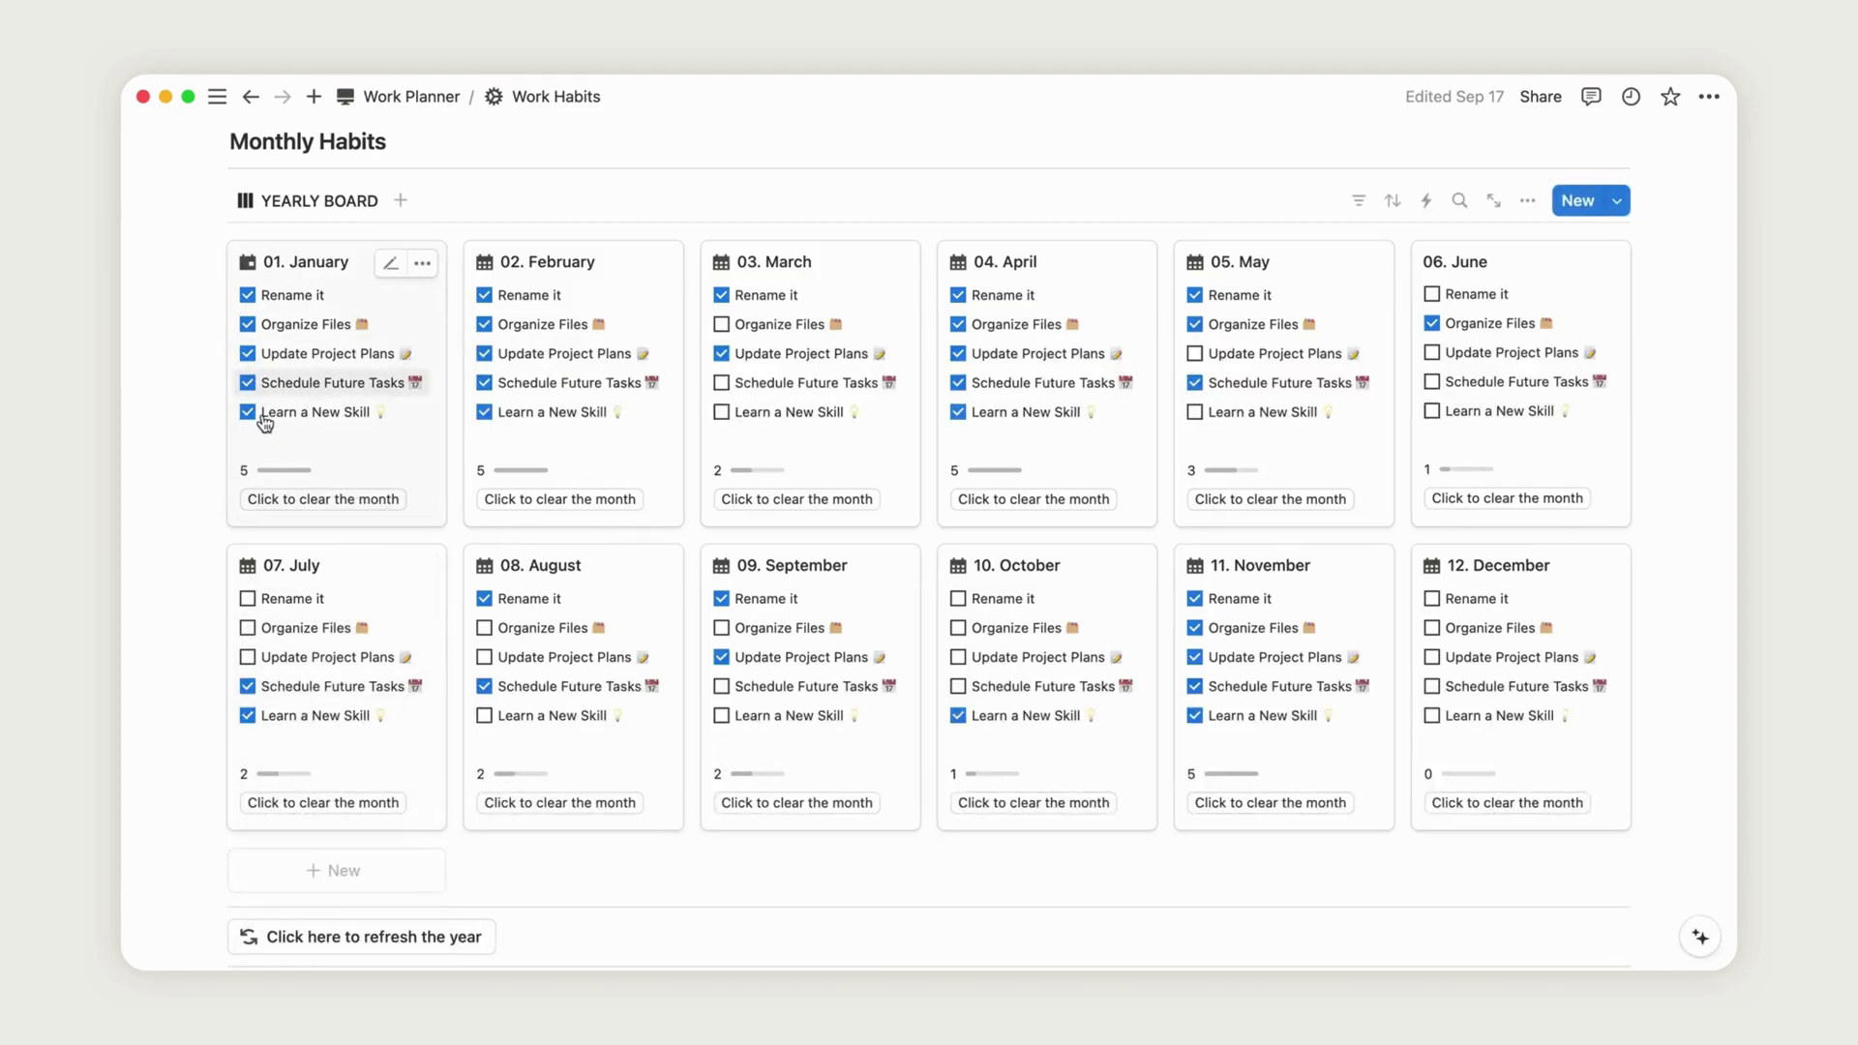
left_click(331, 499)
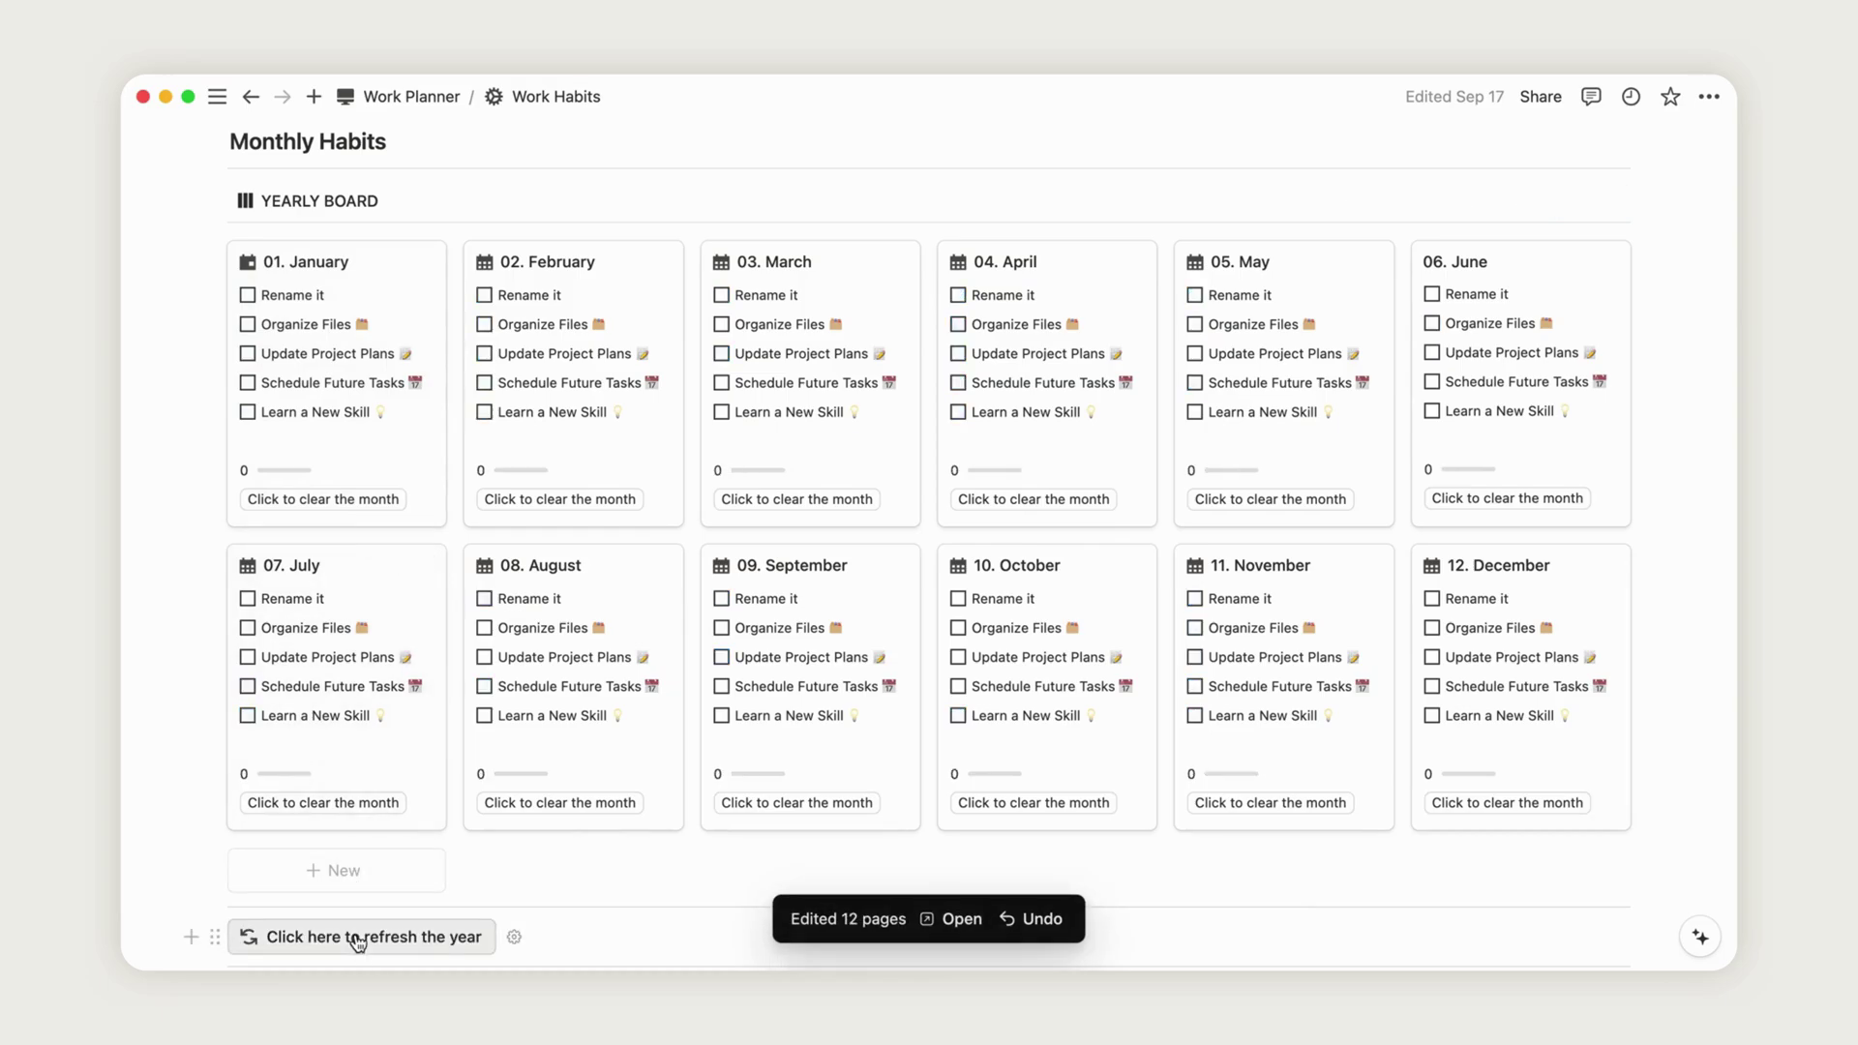
scroll(358, 929, "down", 10)
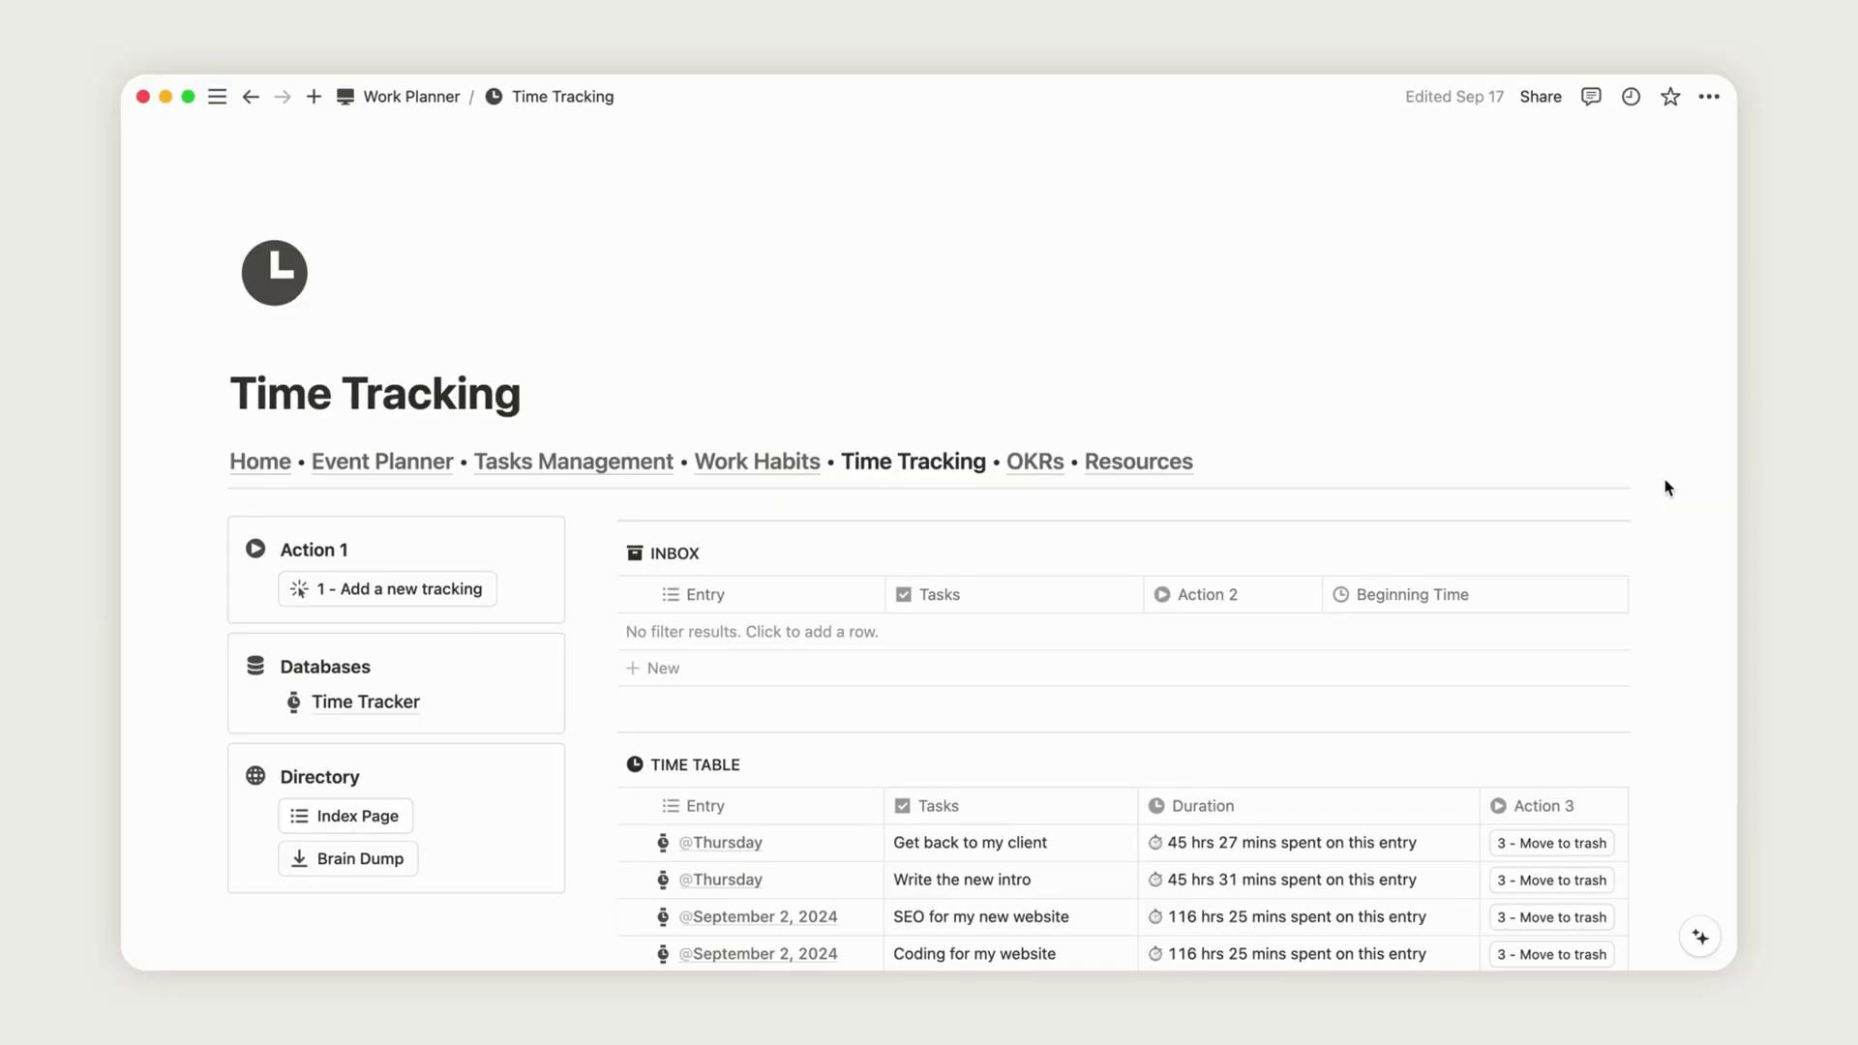
- Add a new time tracking entry with the task 'Write the new chapter 1'
scroll(1665, 487, "down", 5)
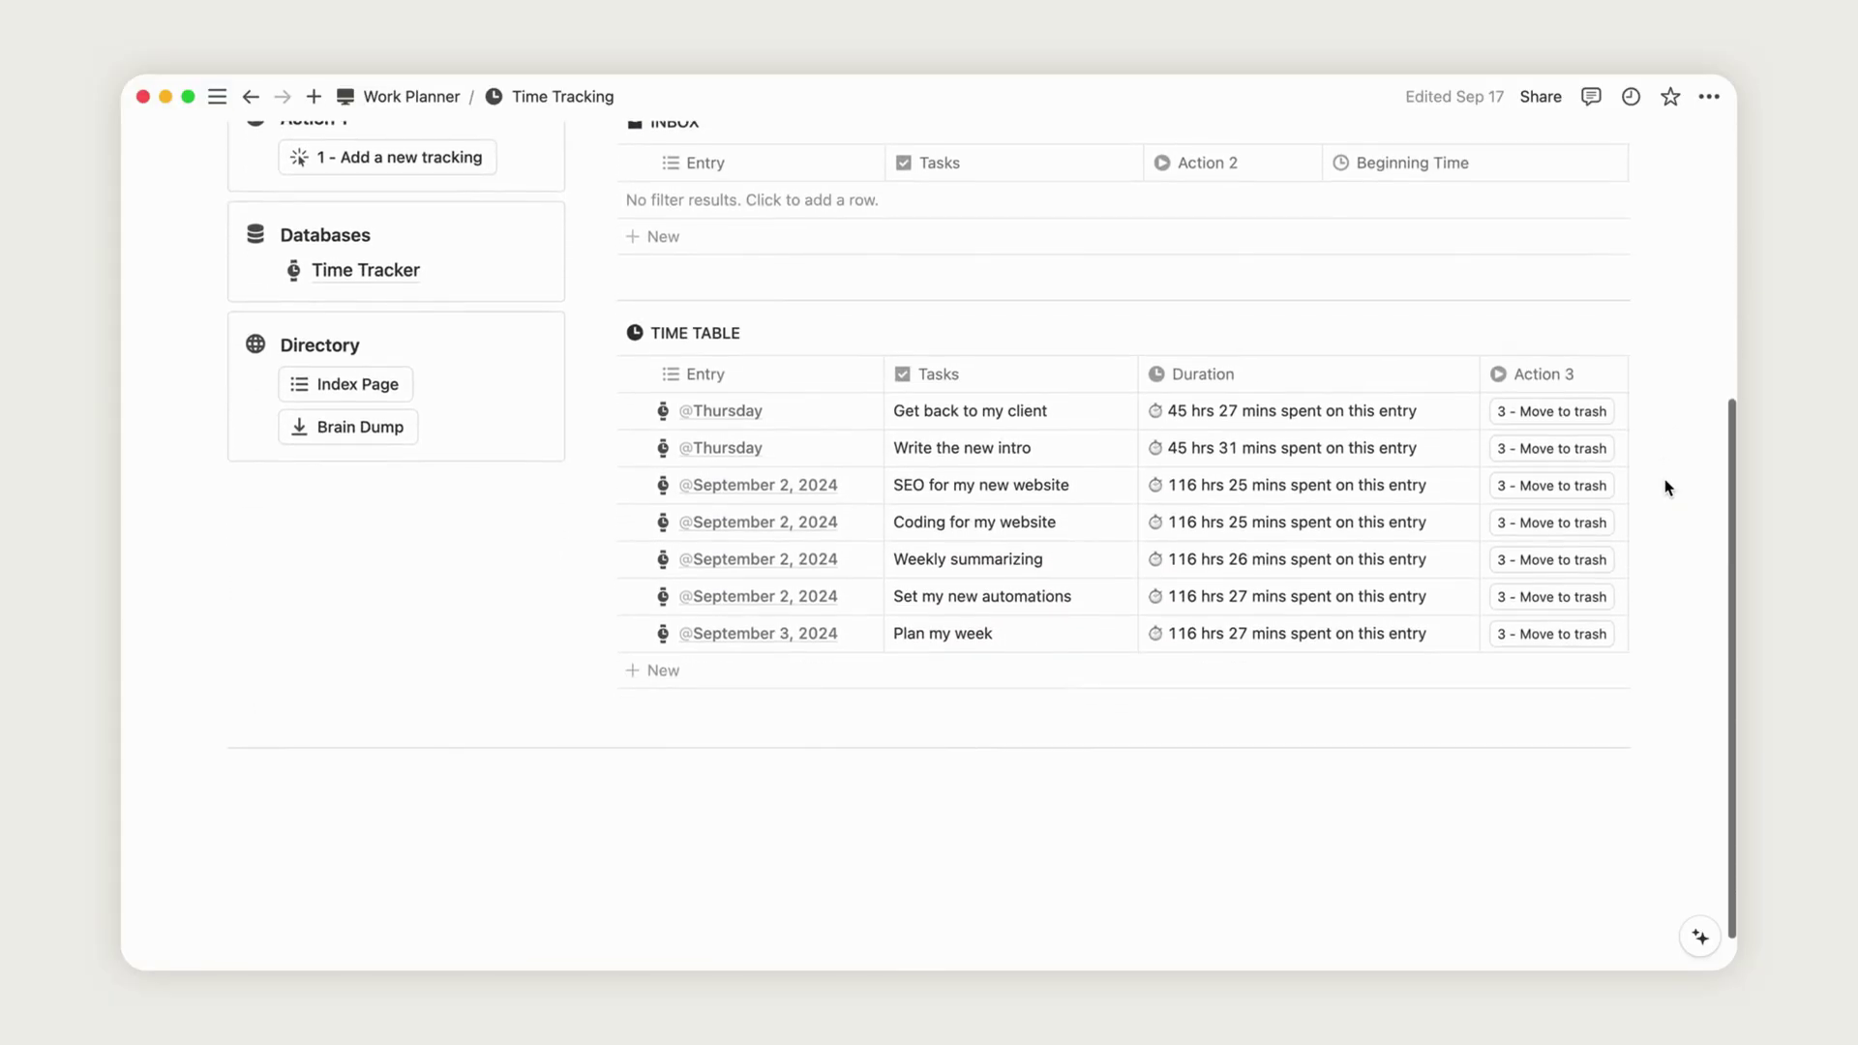
scroll(1665, 486, "up", 3)
scroll(1665, 486, "down", 2)
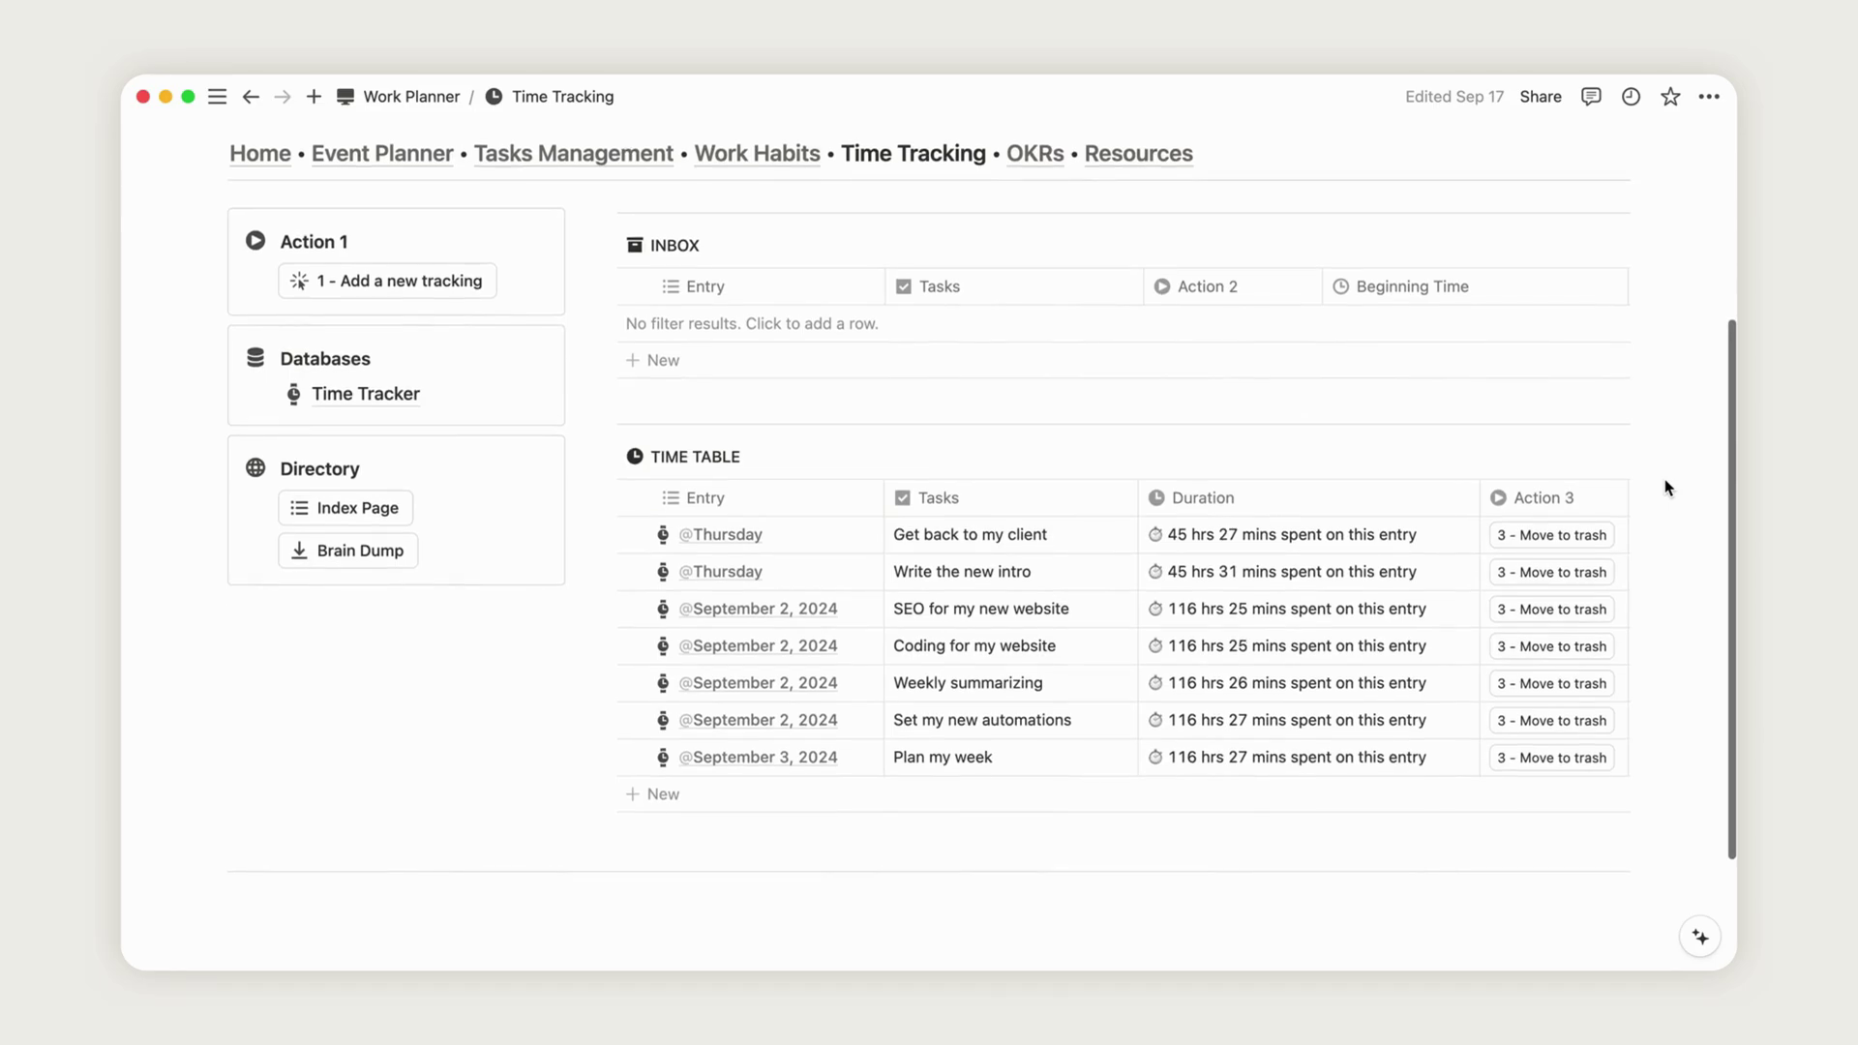
left_click(441, 284)
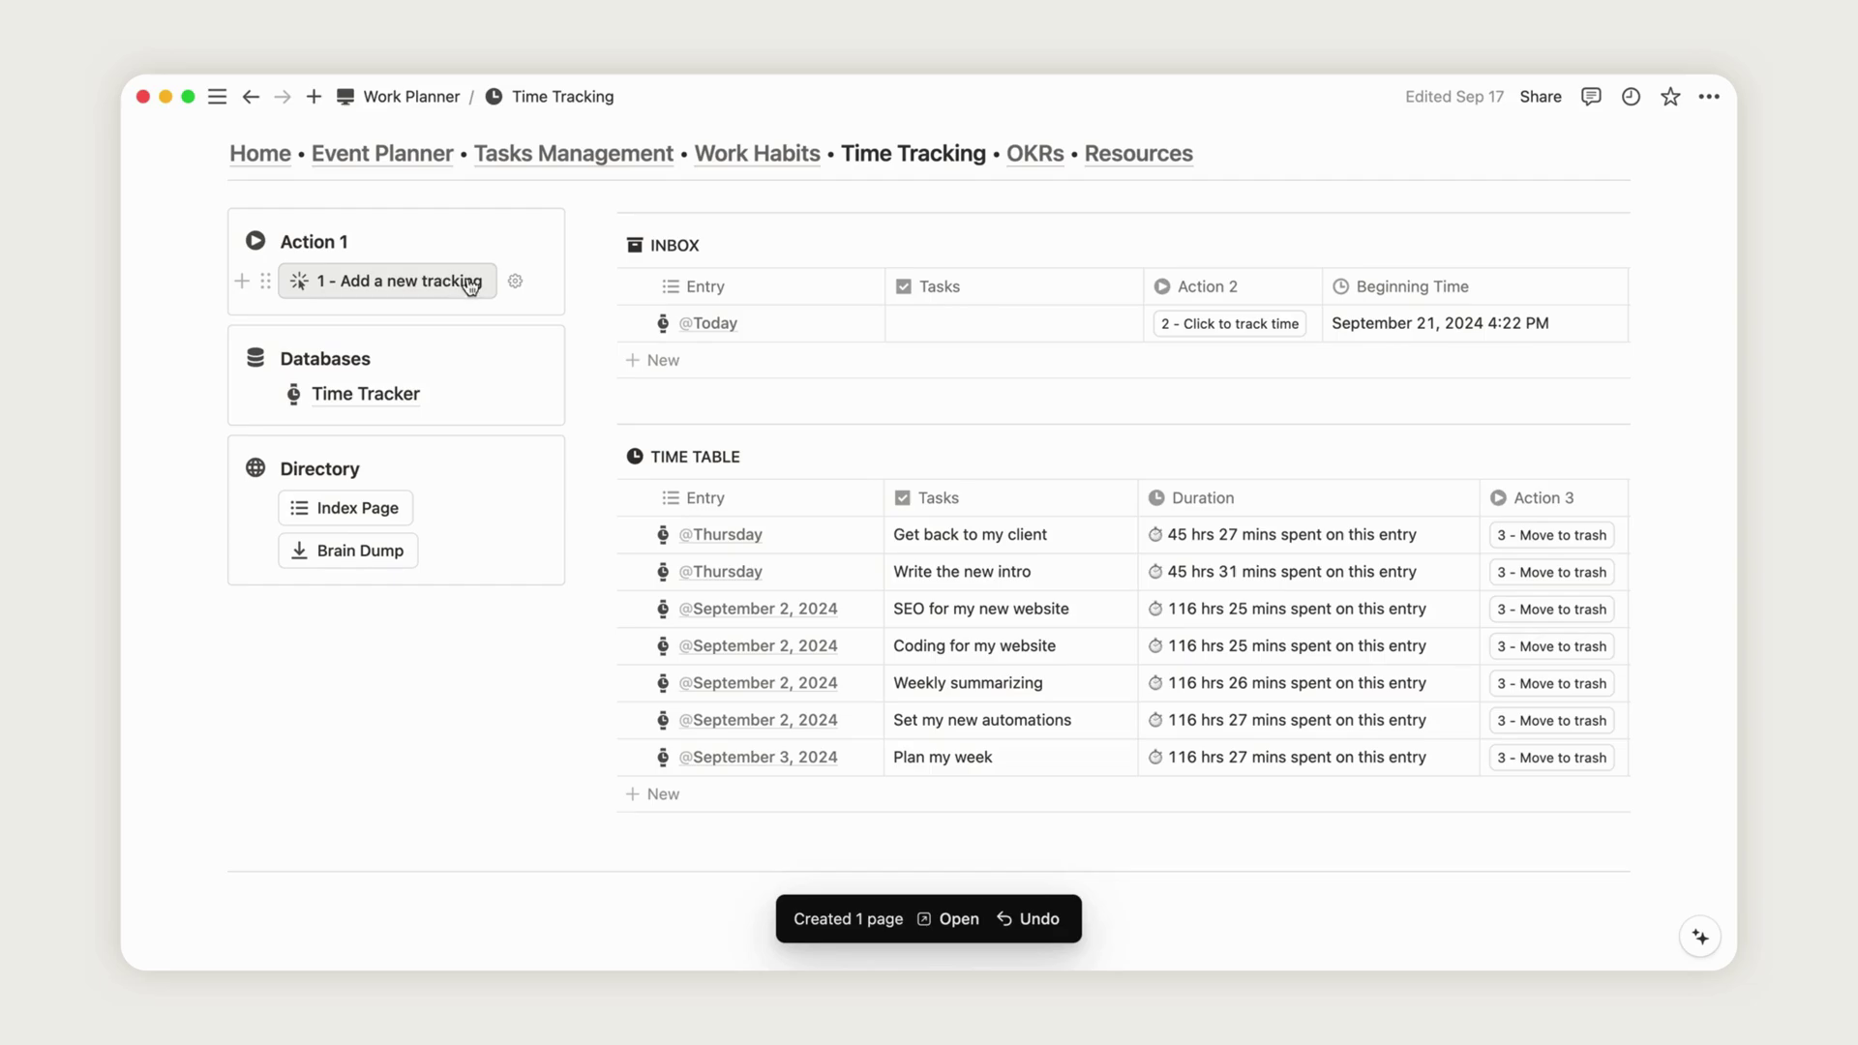
left_click(963, 323)
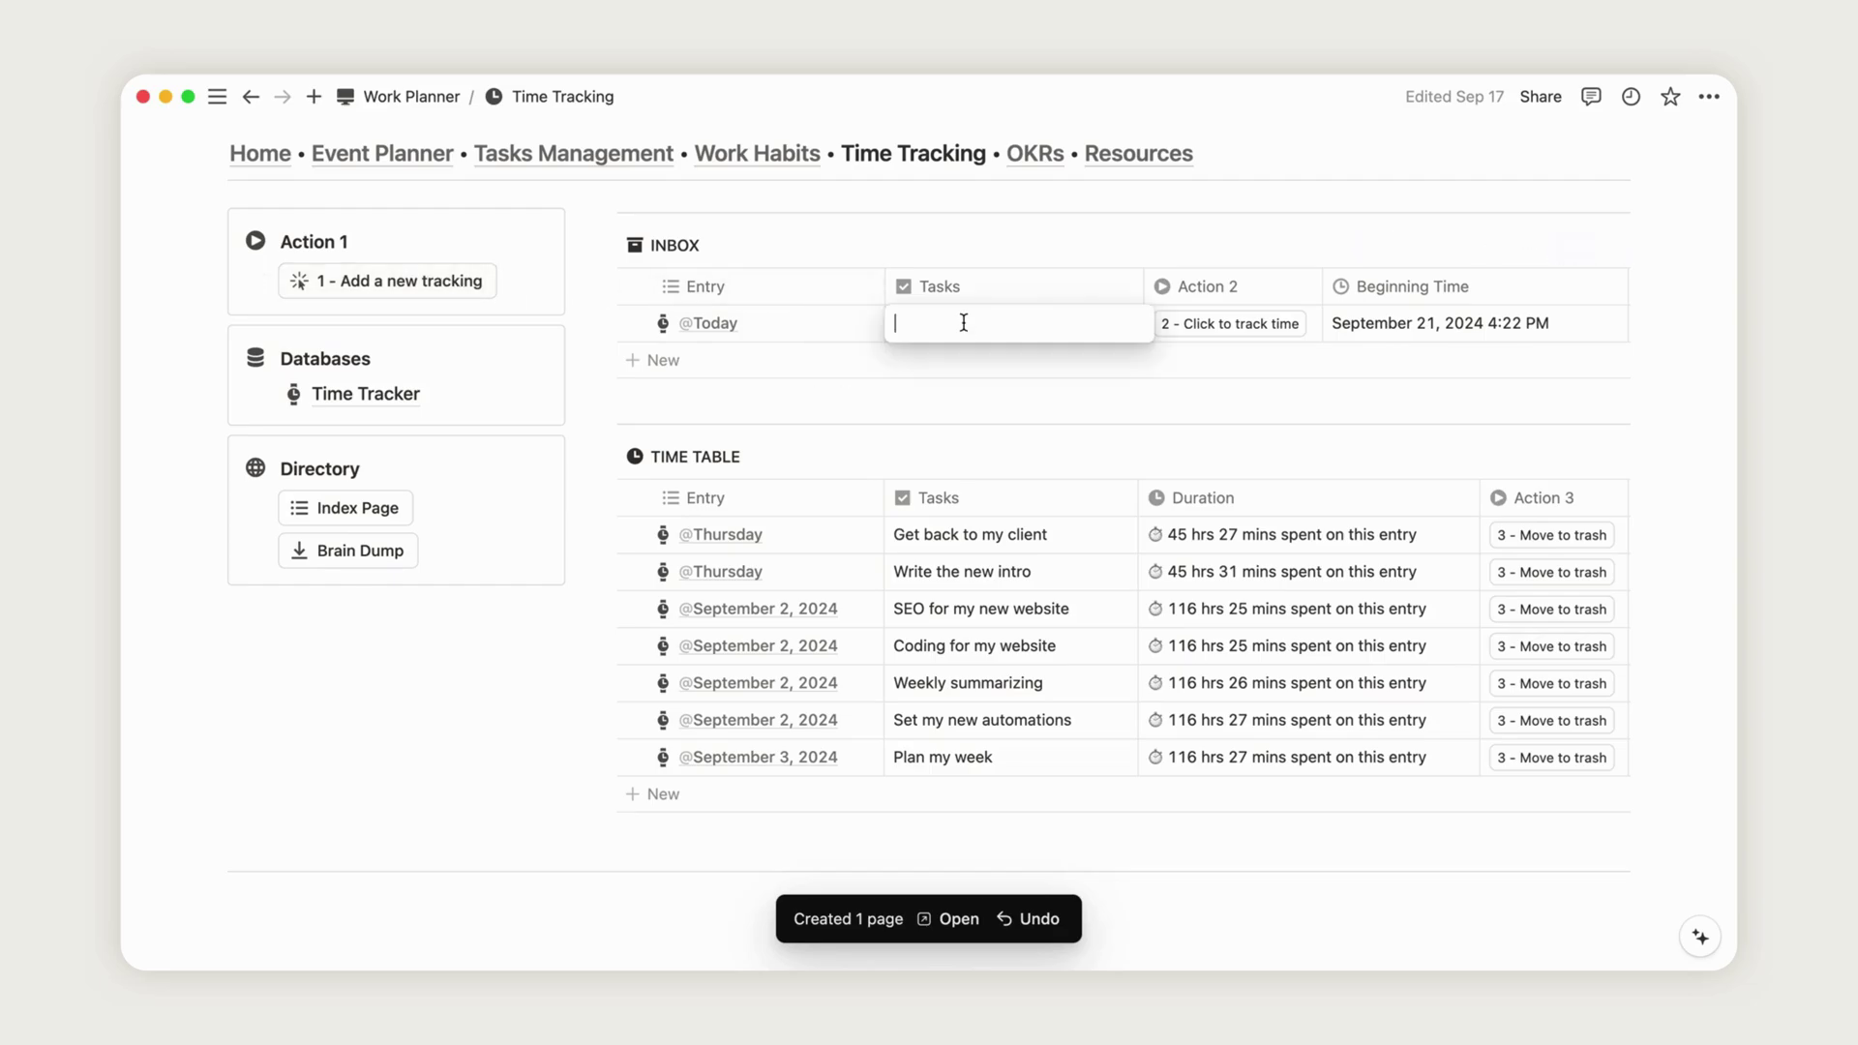
type("Write the new chapter 1")
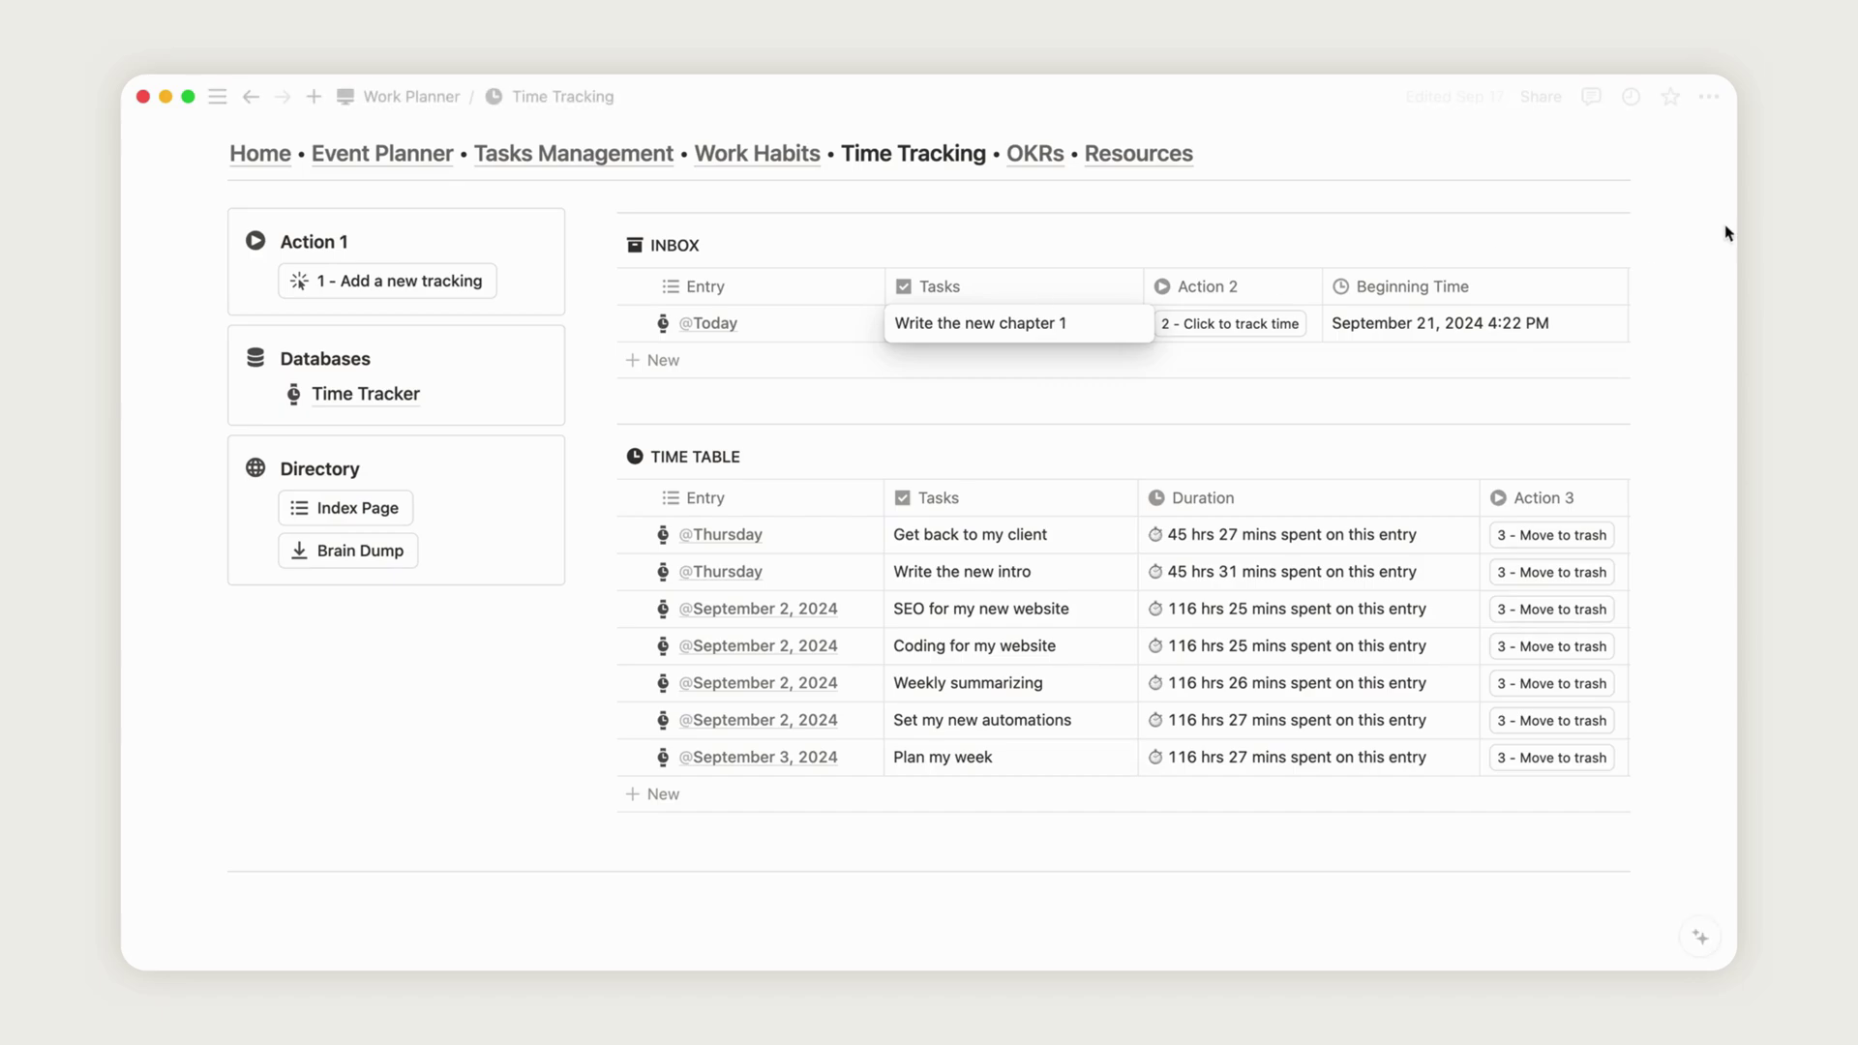
key("Escape")
scroll(1684, 876, "down", 1)
left_click(1683, 875)
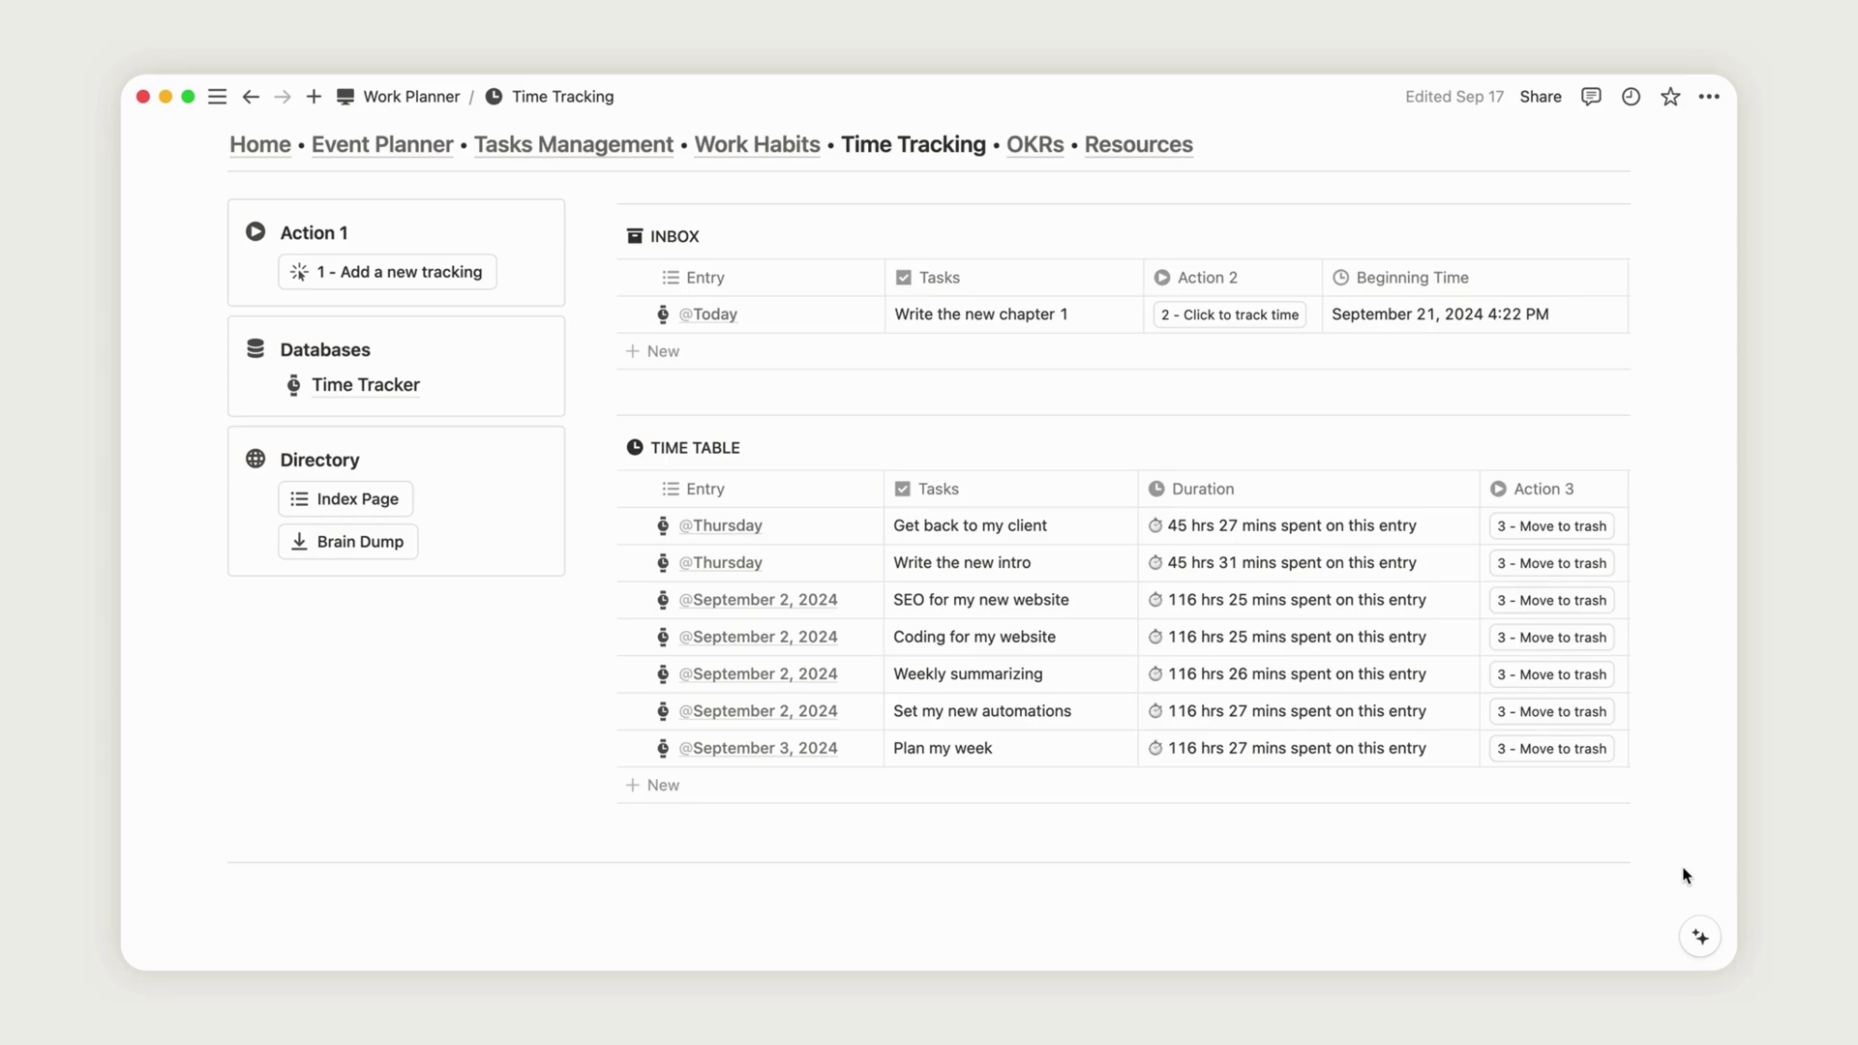
- Track 'Write the new chapter 1' into the time table and trash 'Plan my week' and 'Set my new automations'
left_click(1246, 316)
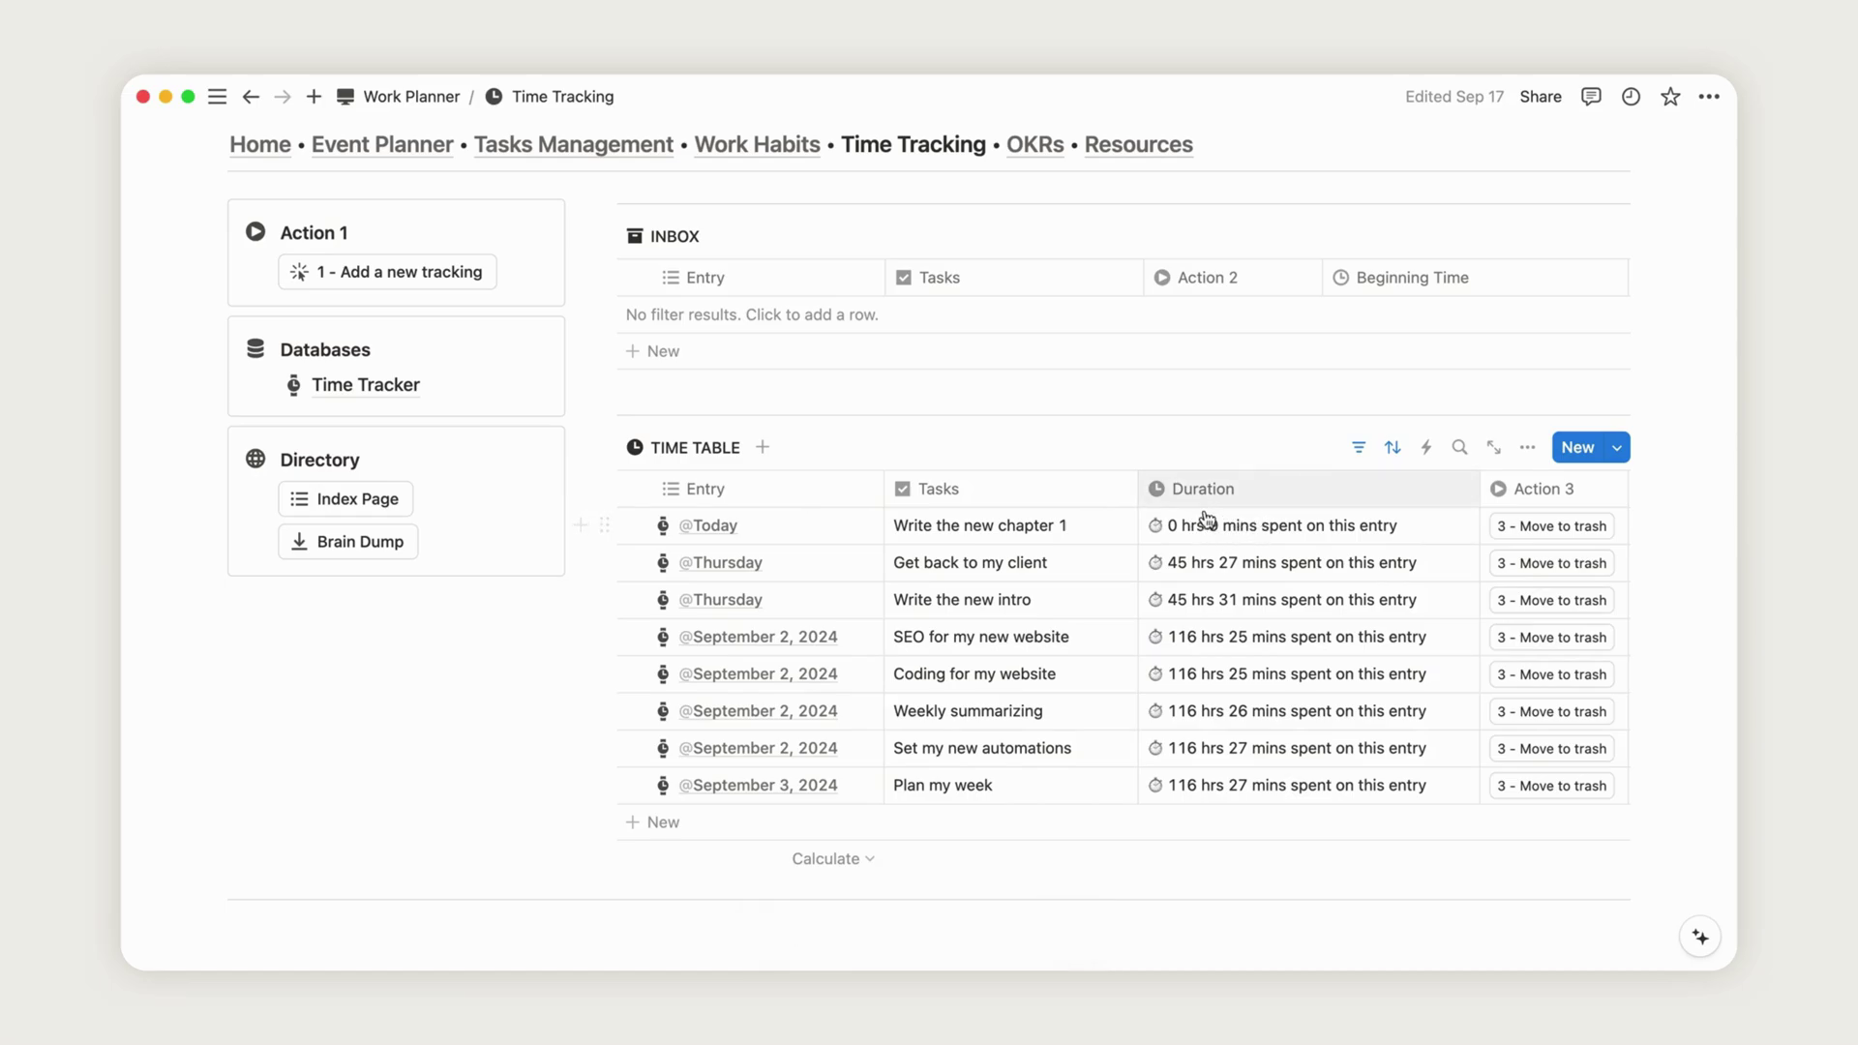
left_click(1553, 788)
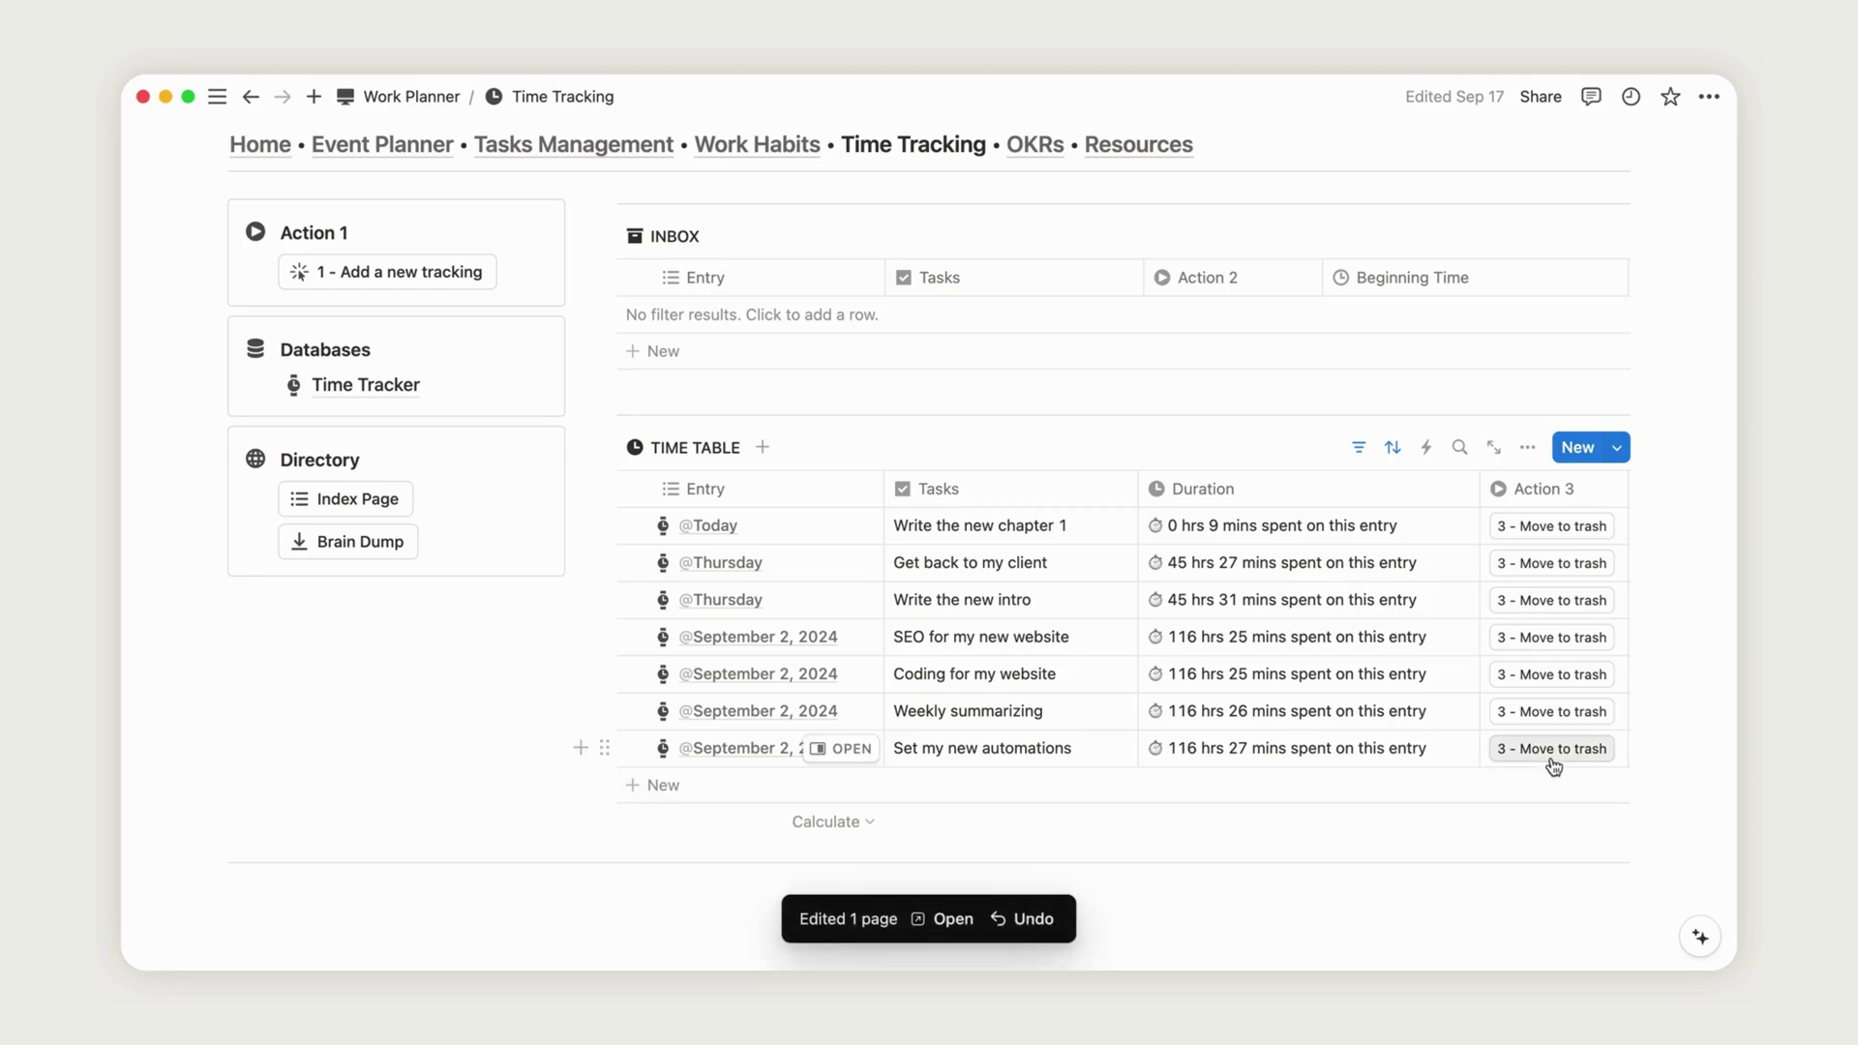
left_click(1553, 752)
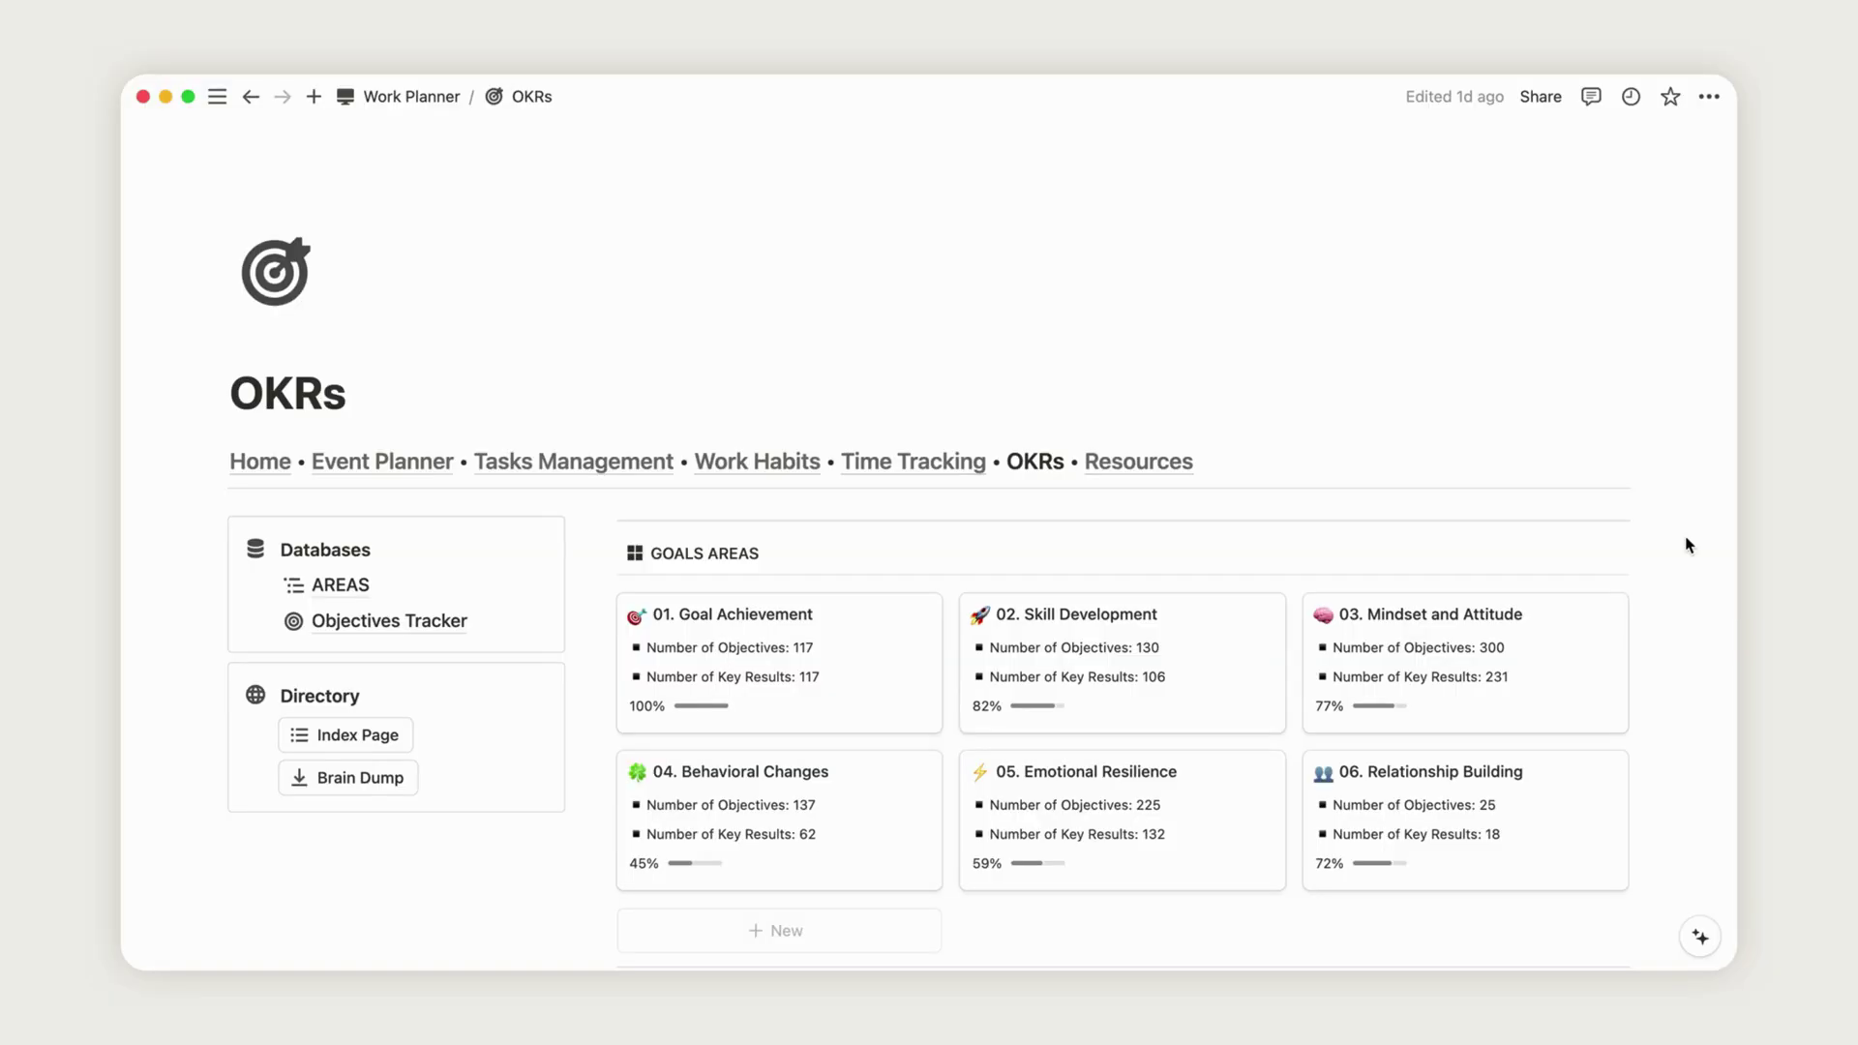
scroll(1688, 545, "down", 10)
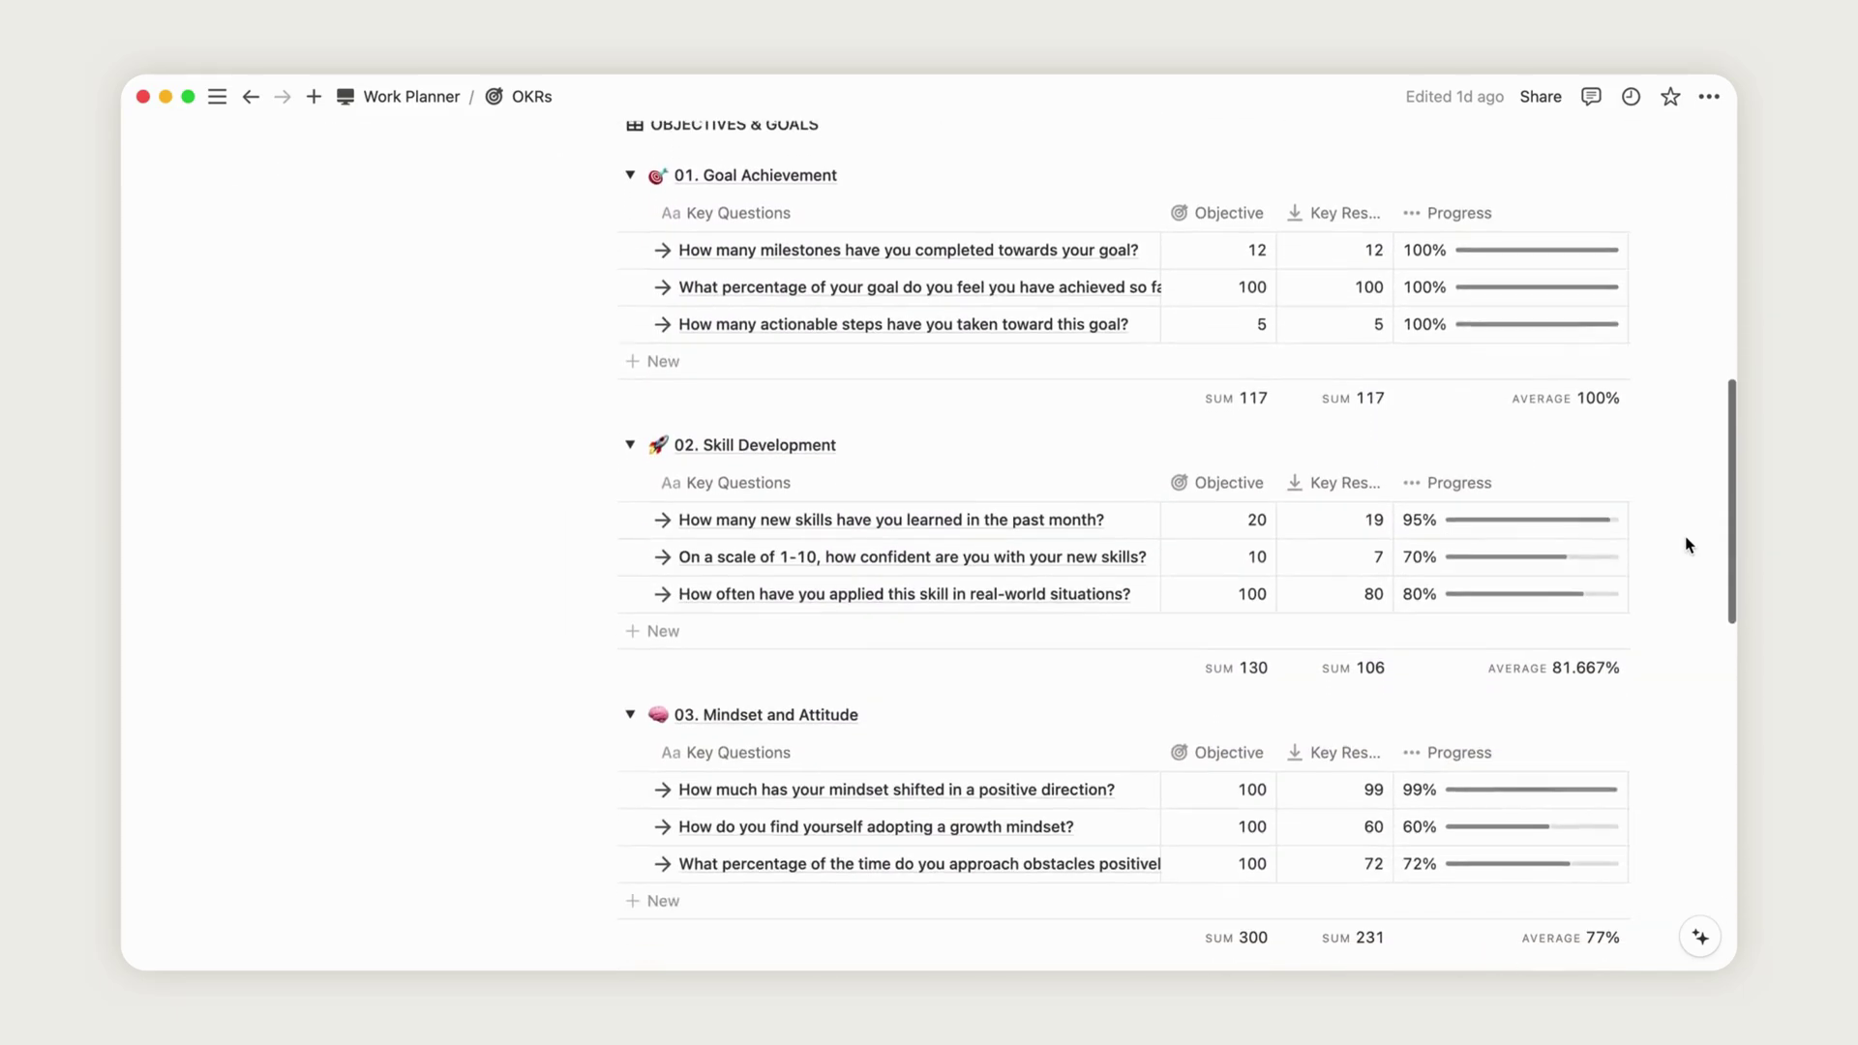
scroll(1688, 545, "down", 12)
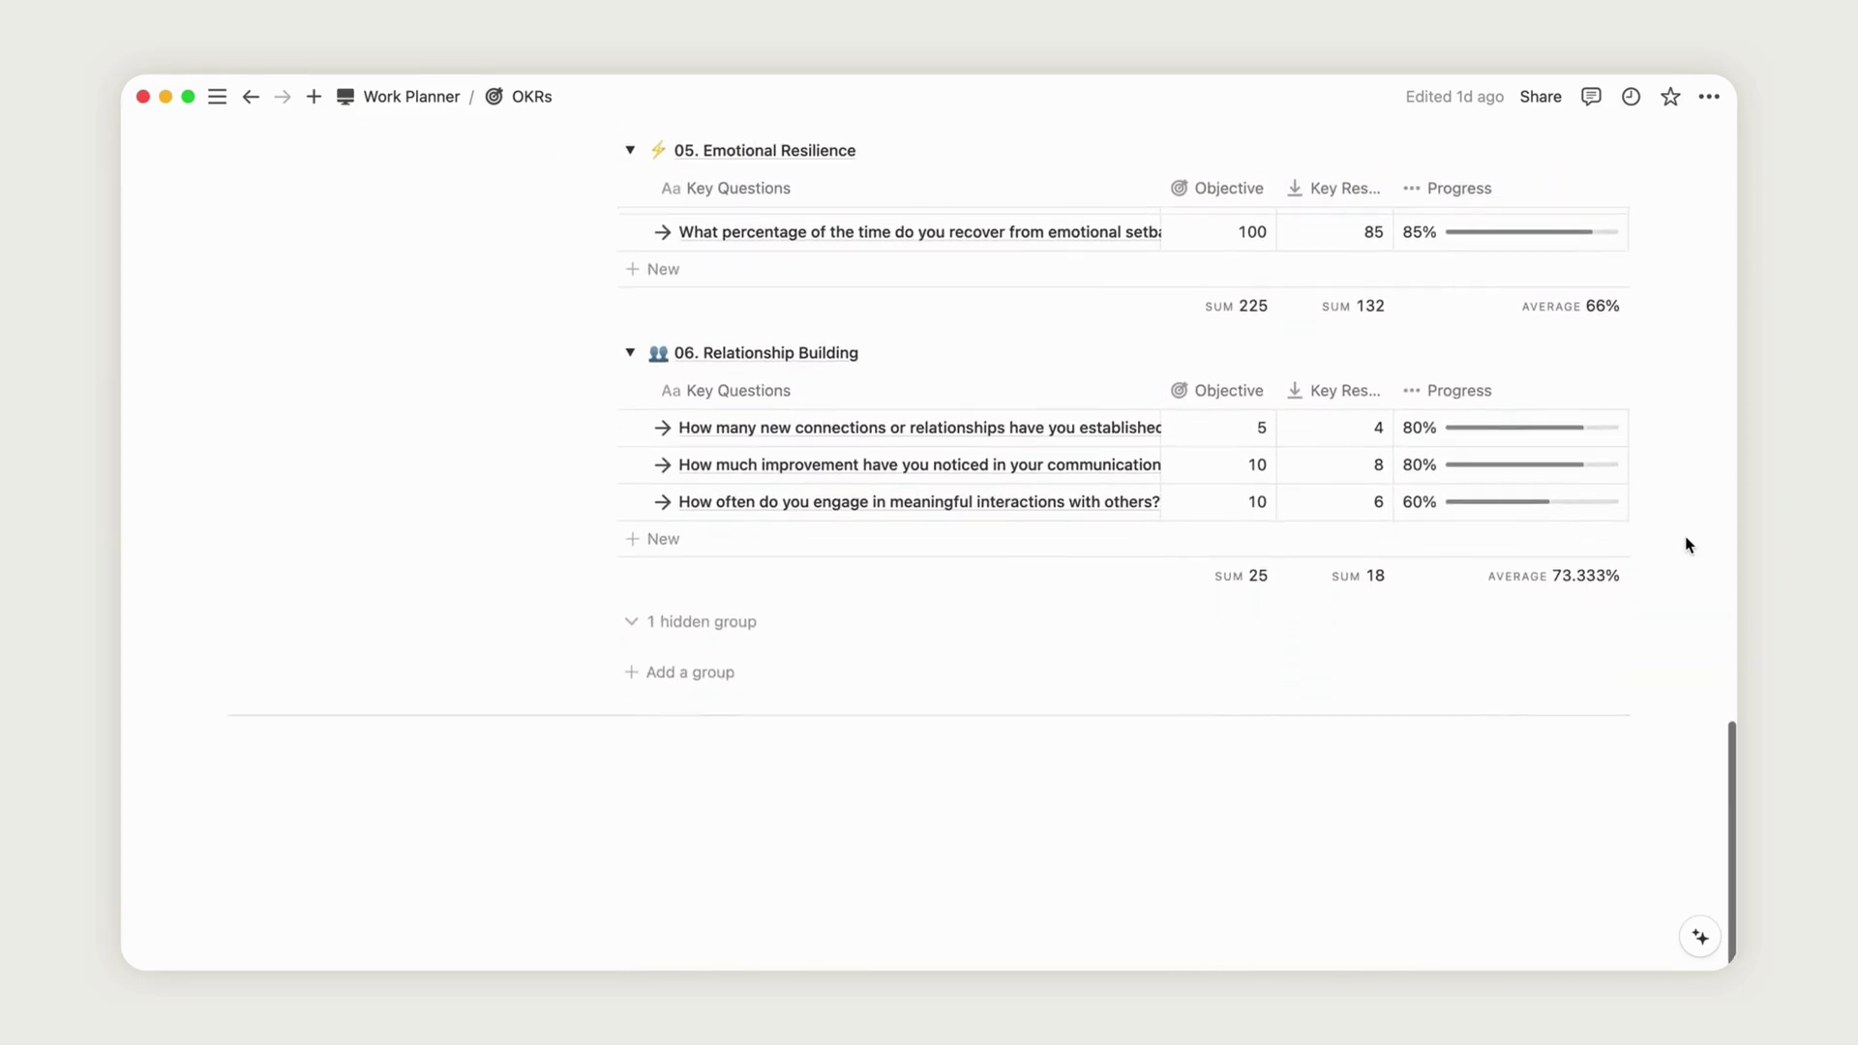
scroll(1689, 544, "up", 20)
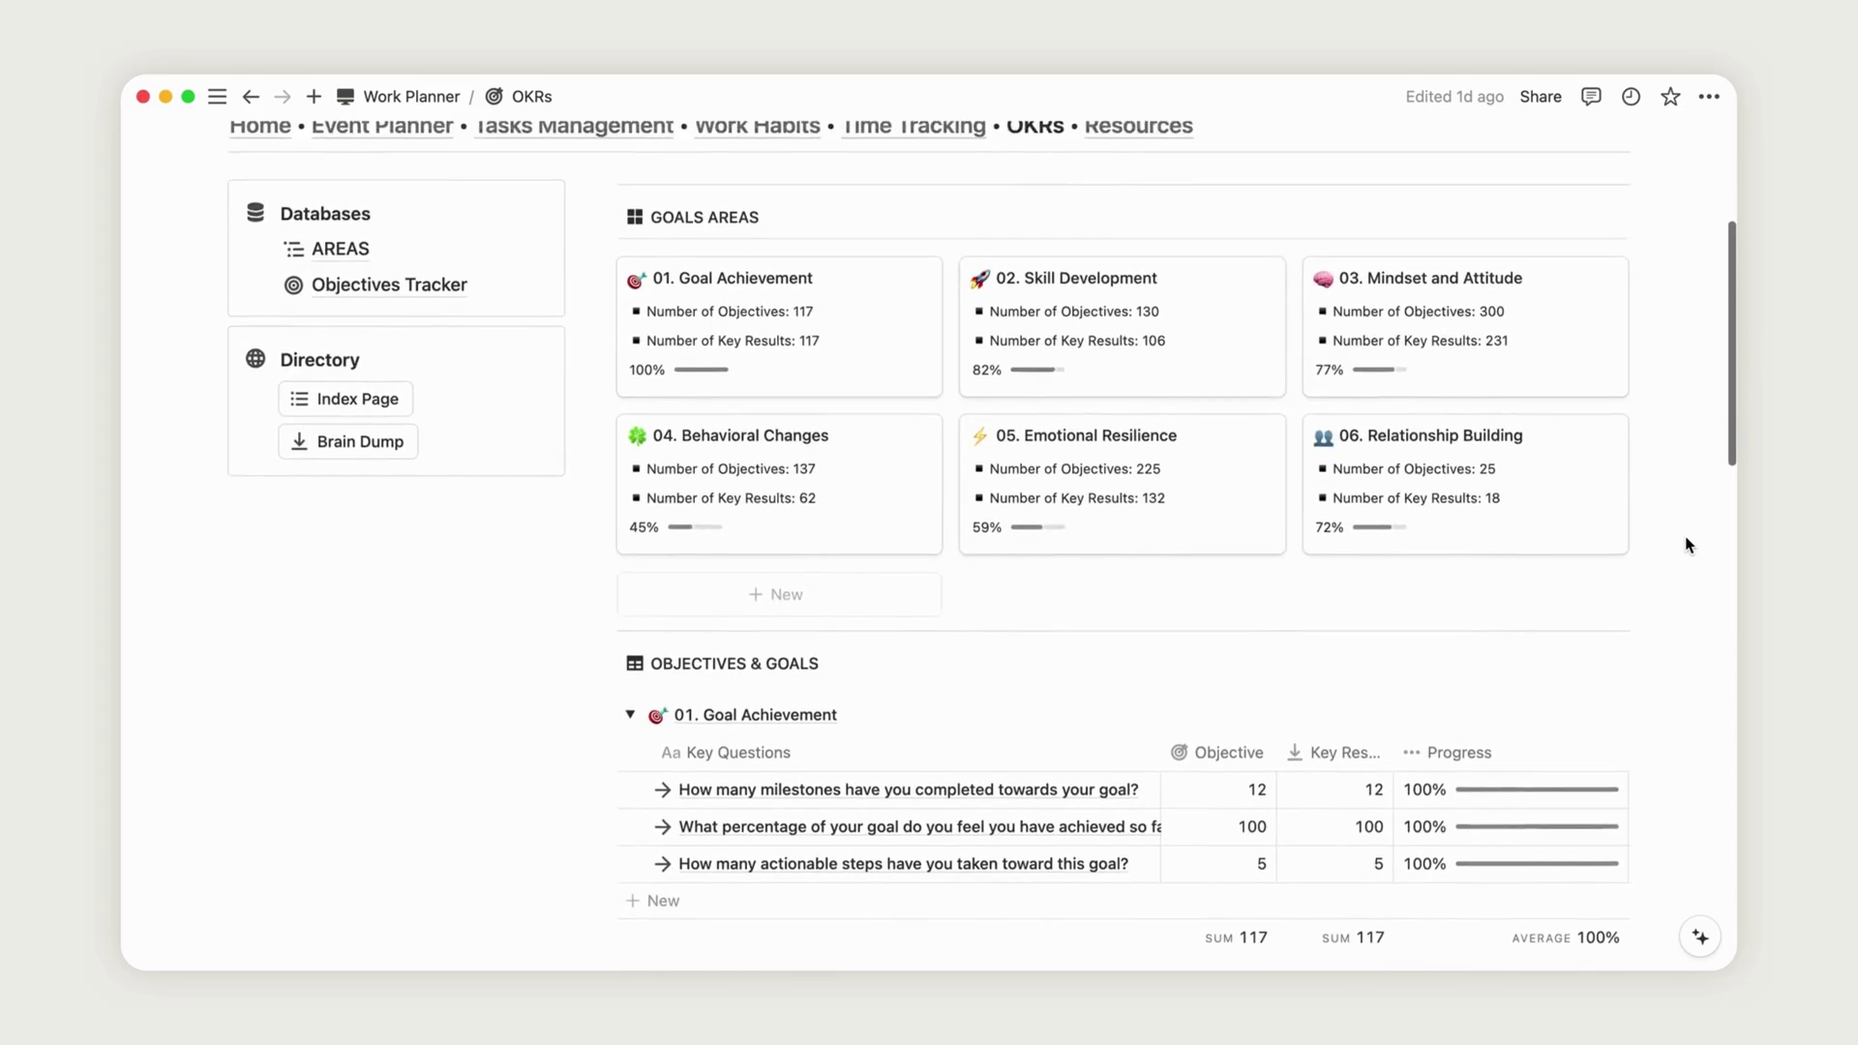
scroll(1136, 377, "down", 5)
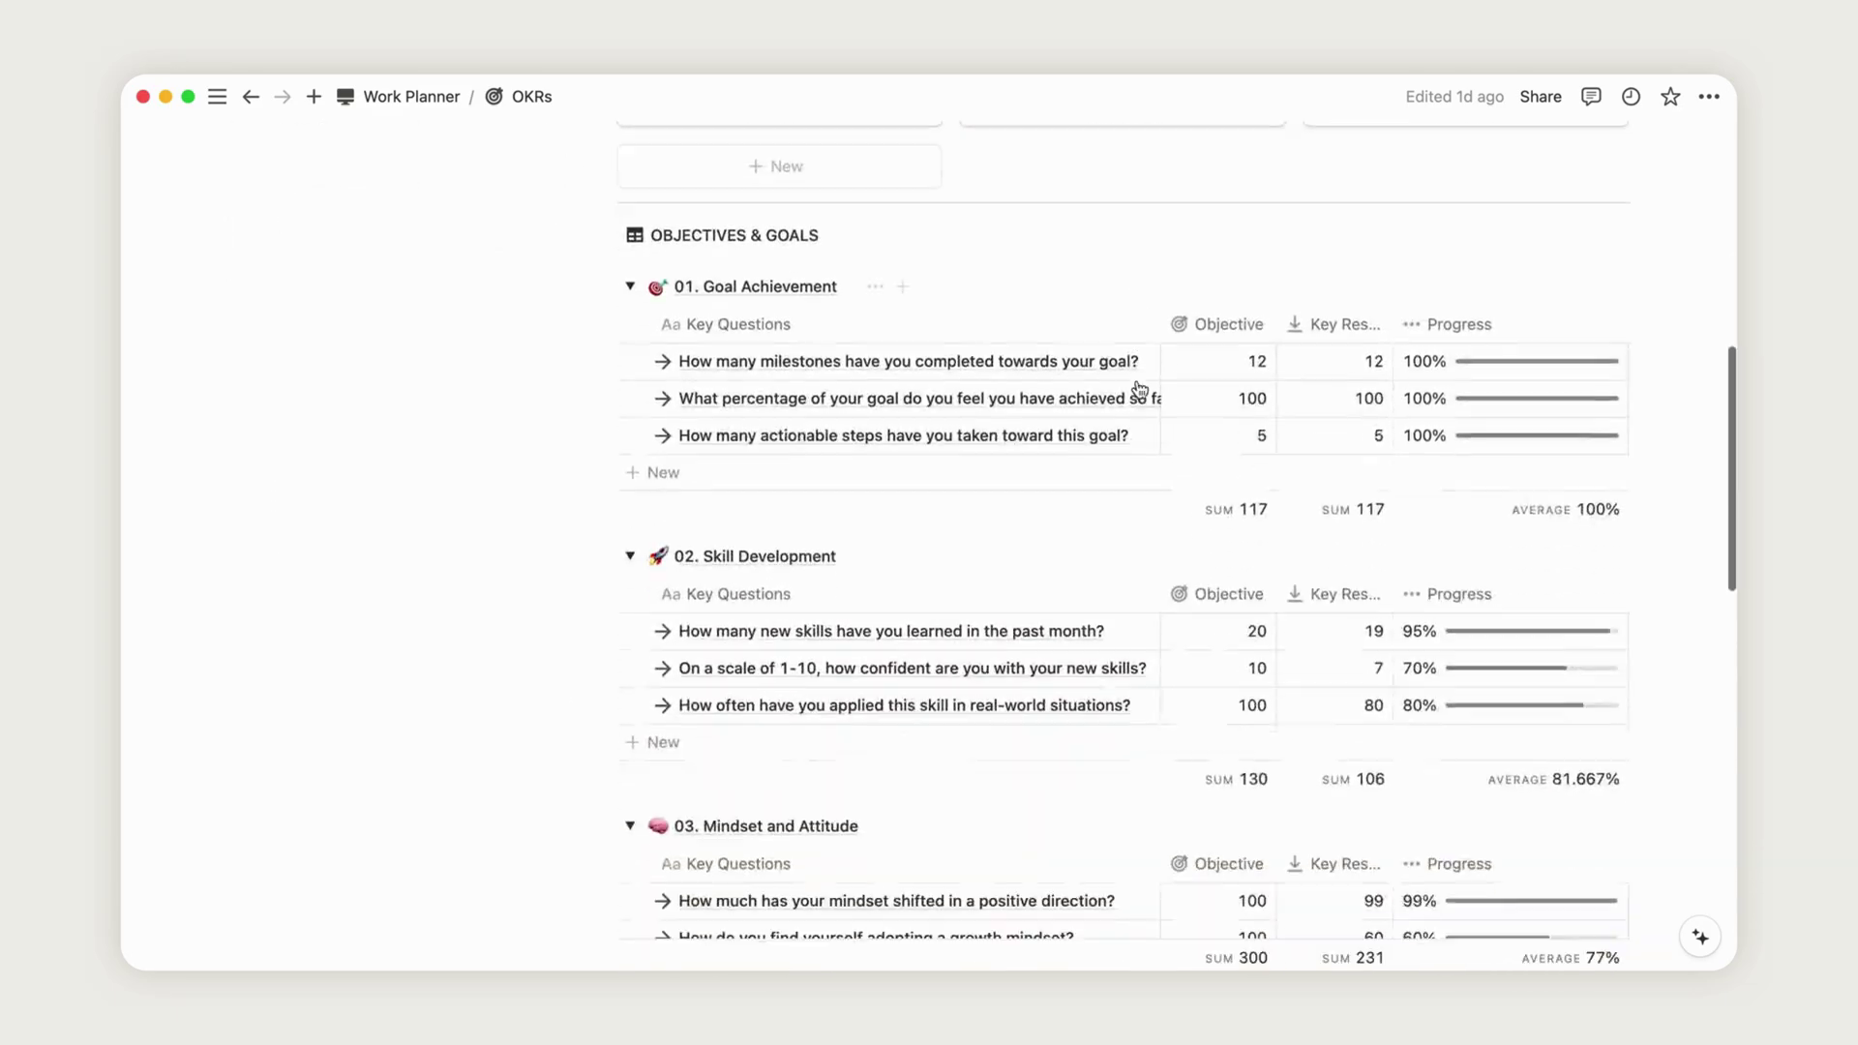
scroll(1719, 414, "down", 1)
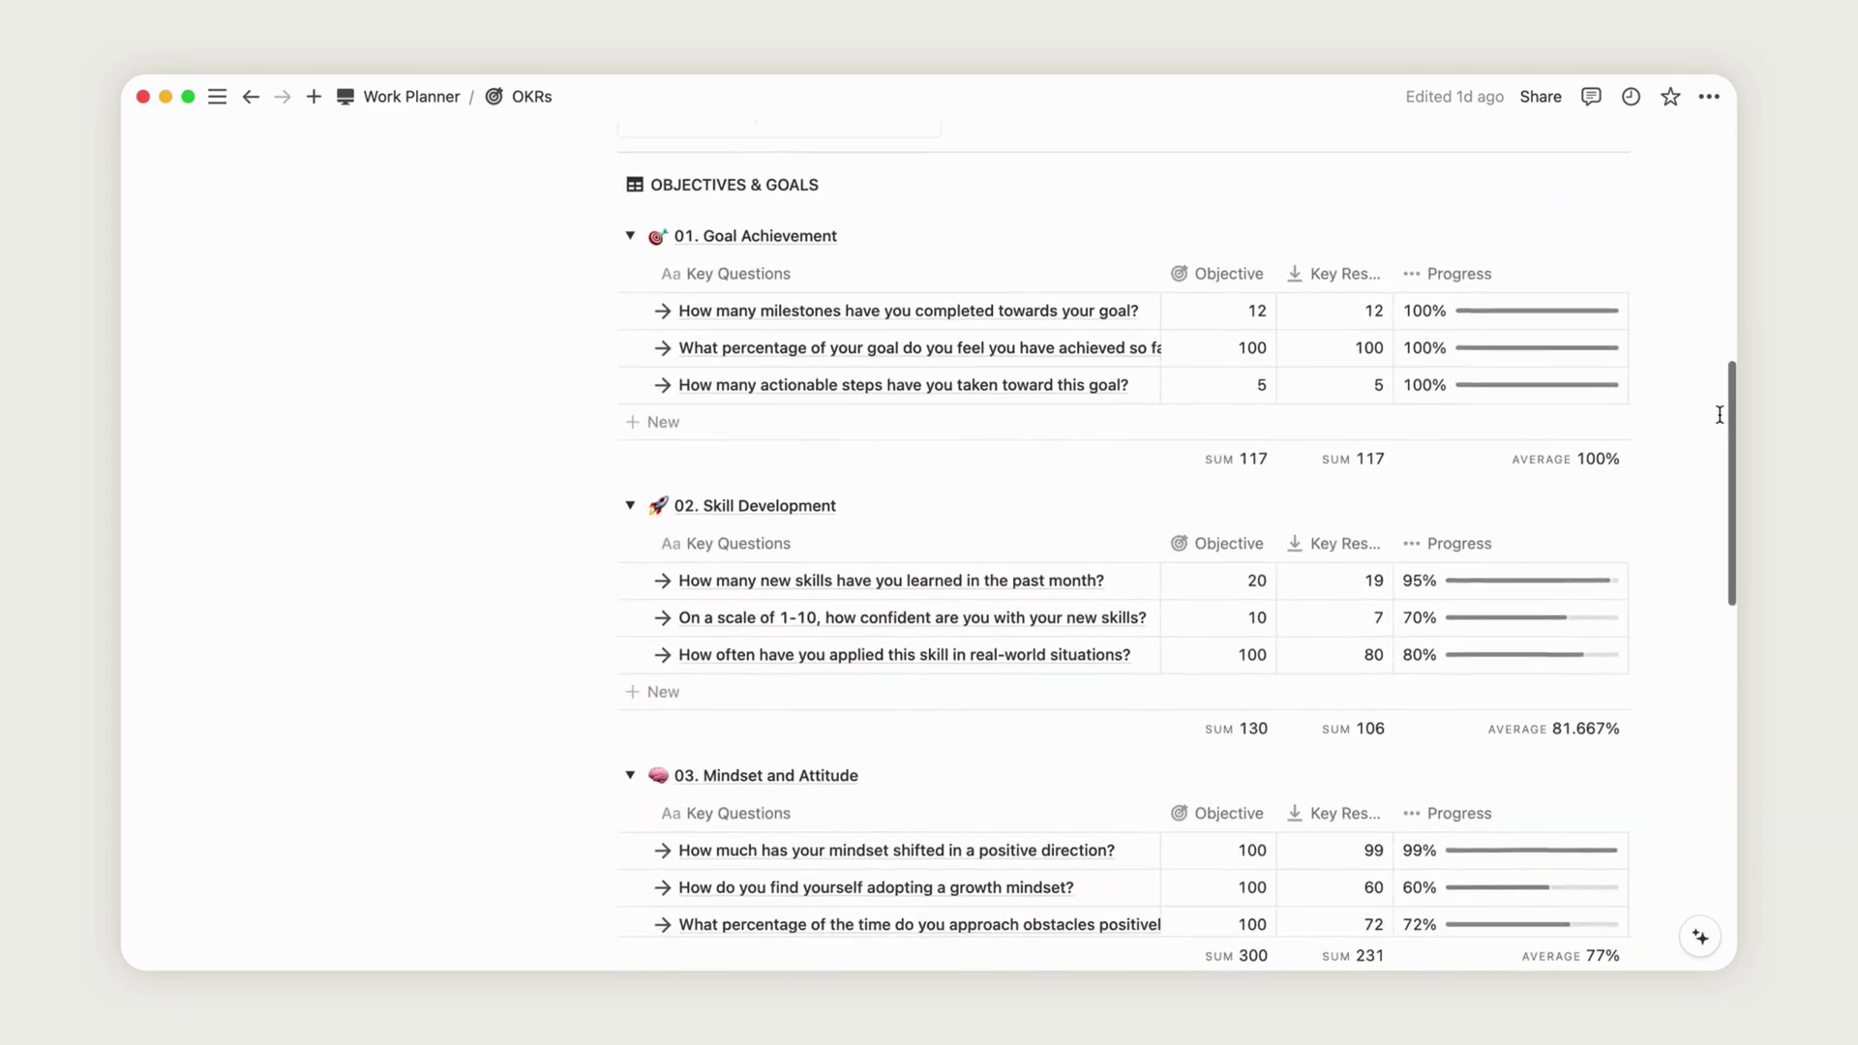
scroll(1718, 414, "down", 1)
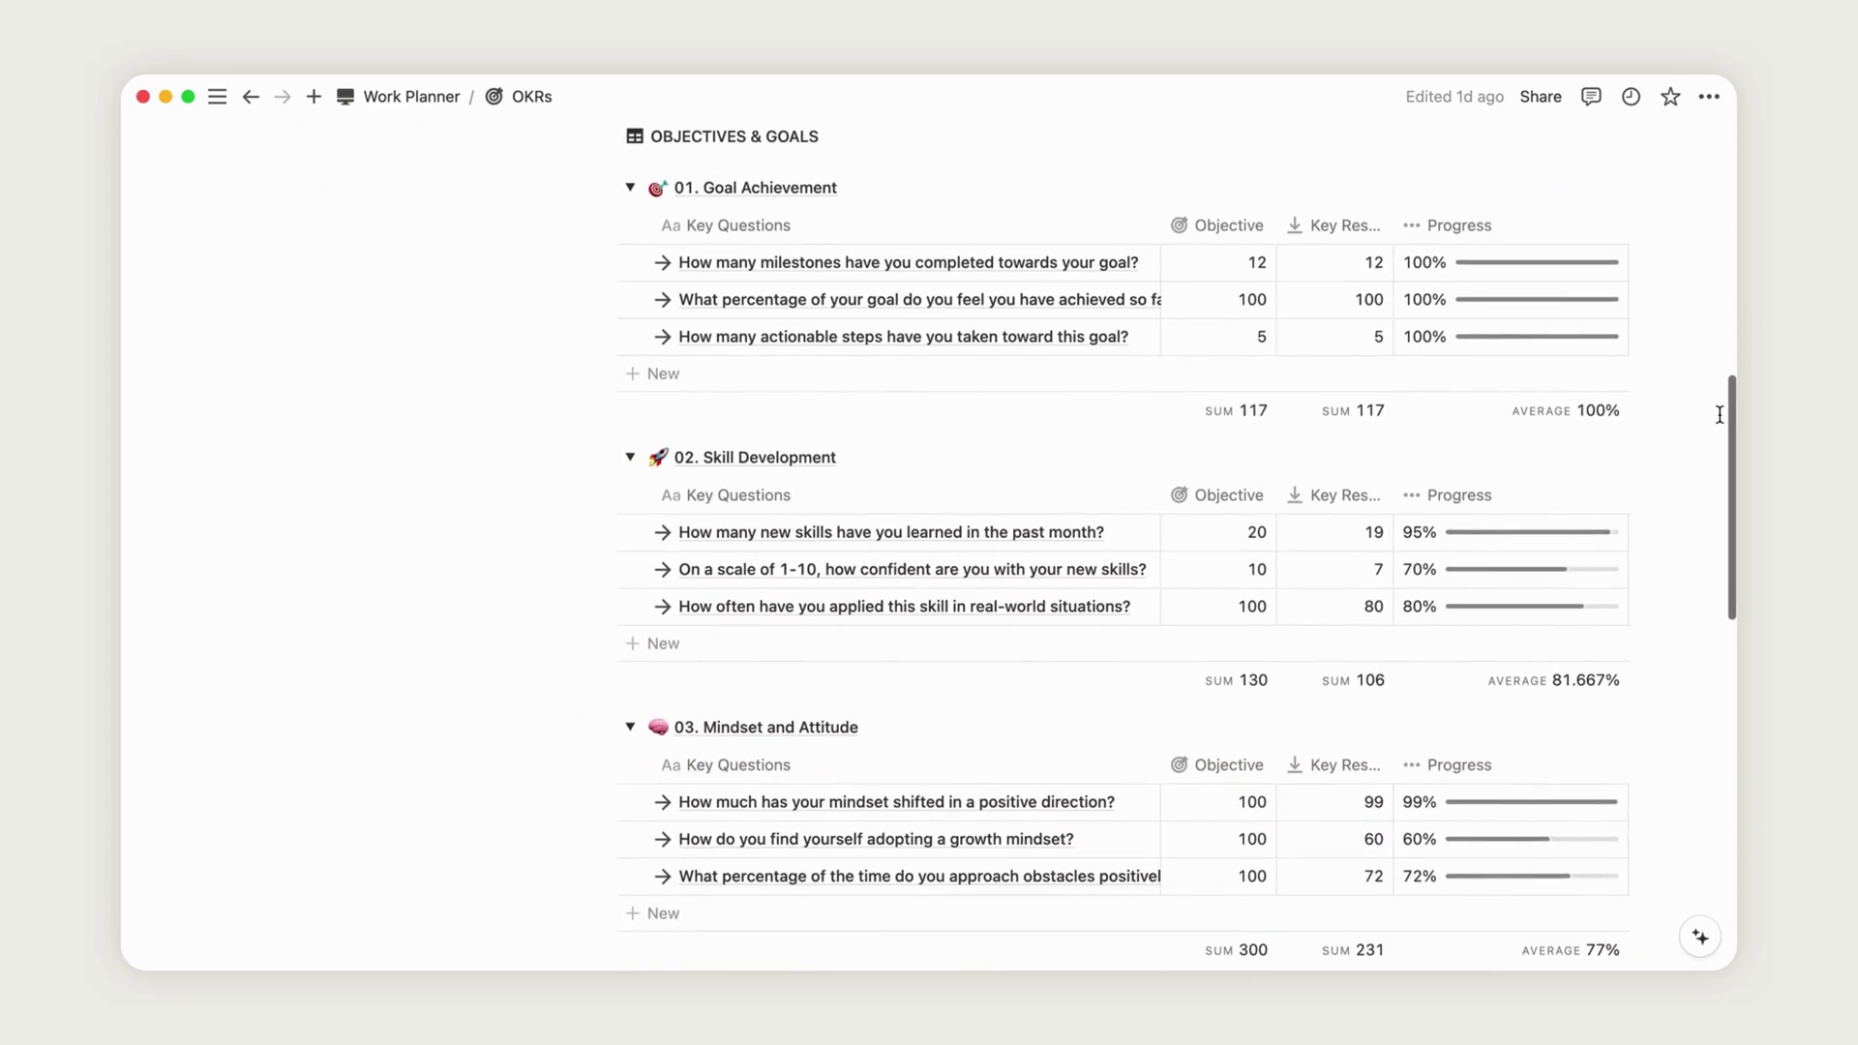
- Add a 'New Goal' row under Goal Achievement with Objective 100 and Key Results 77
left_click(660, 374)
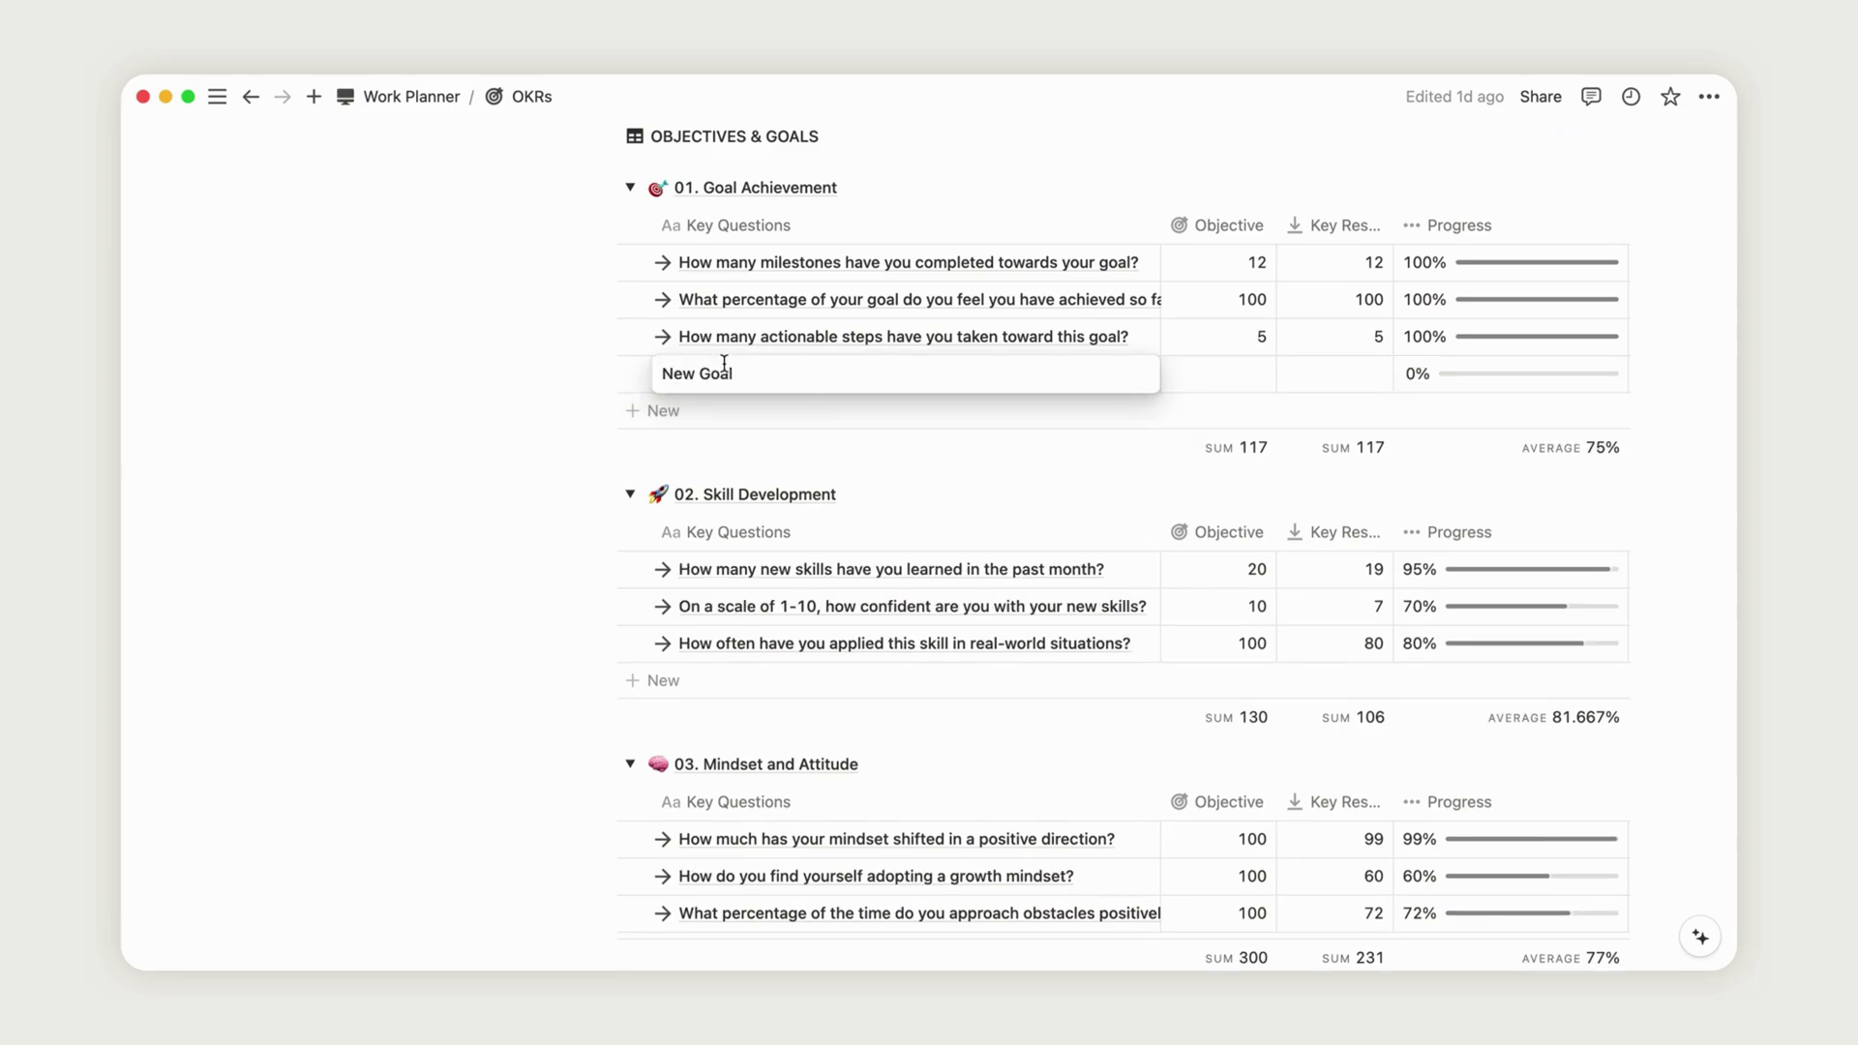
left_click(1661, 430)
left_click(1248, 375)
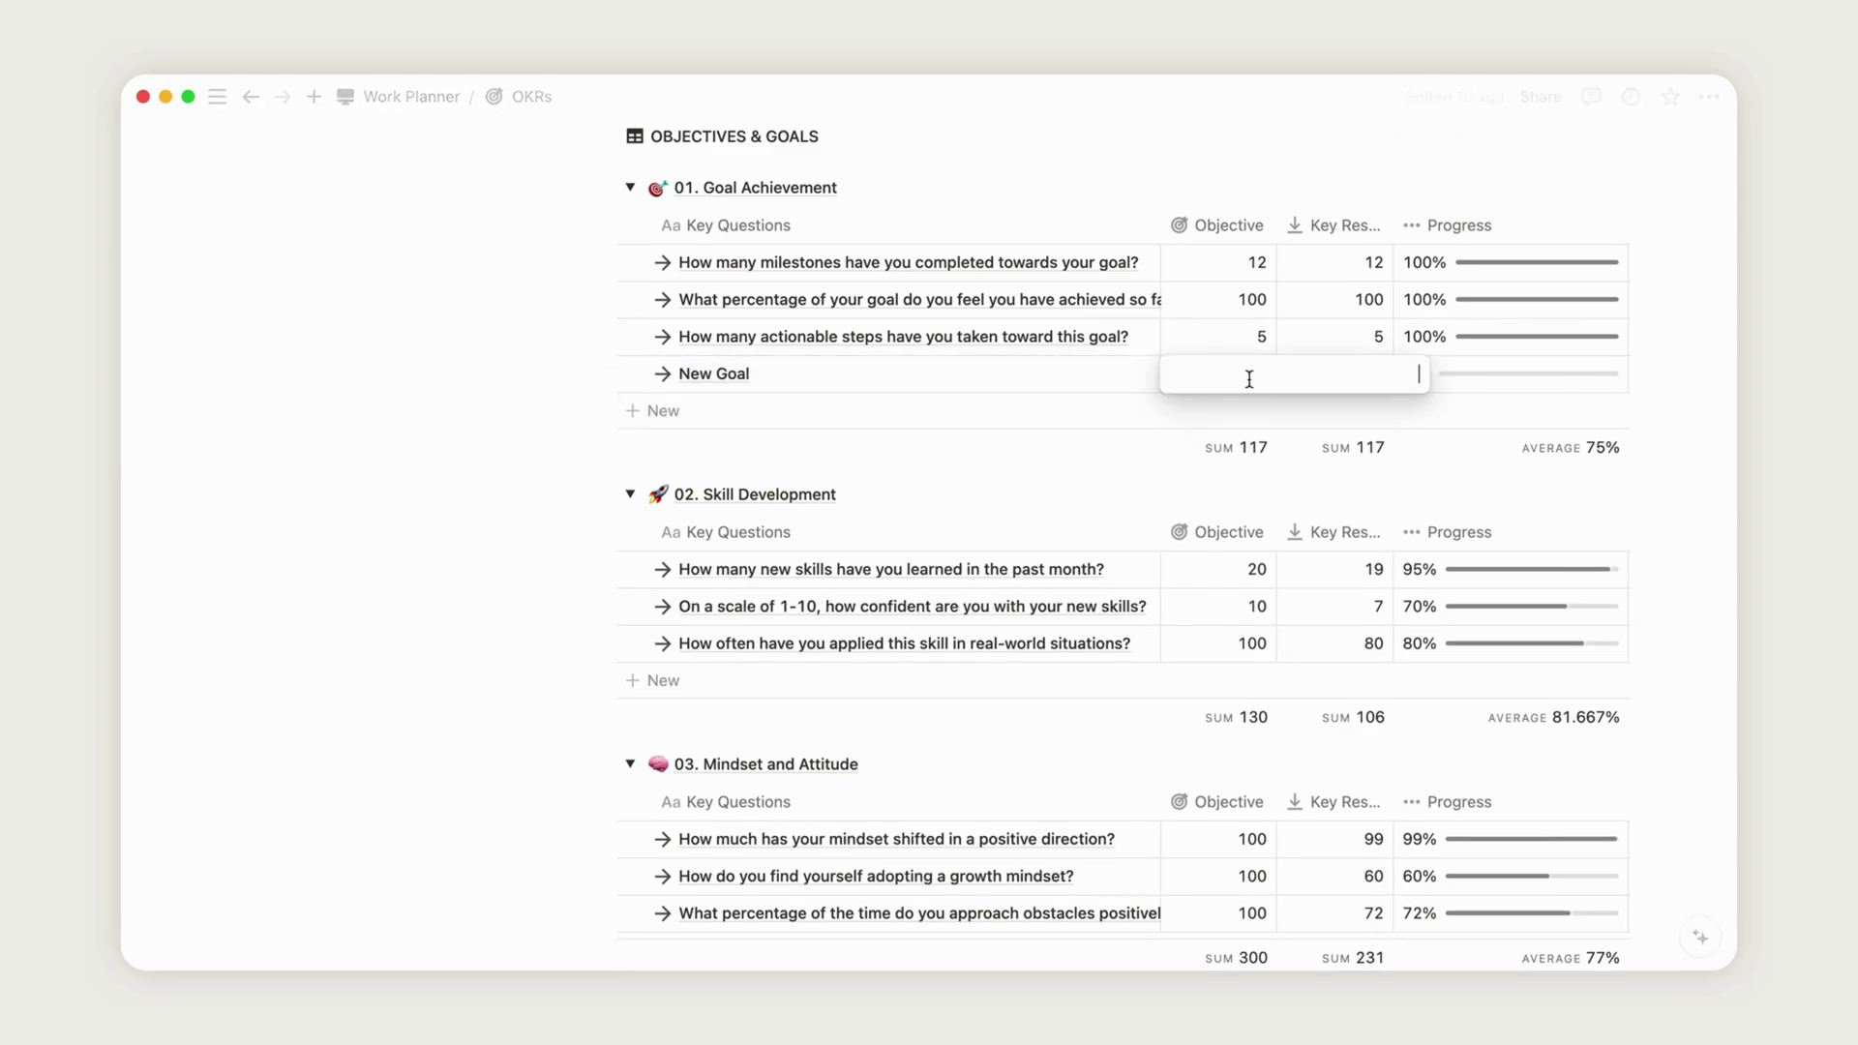
type("100")
key("Return")
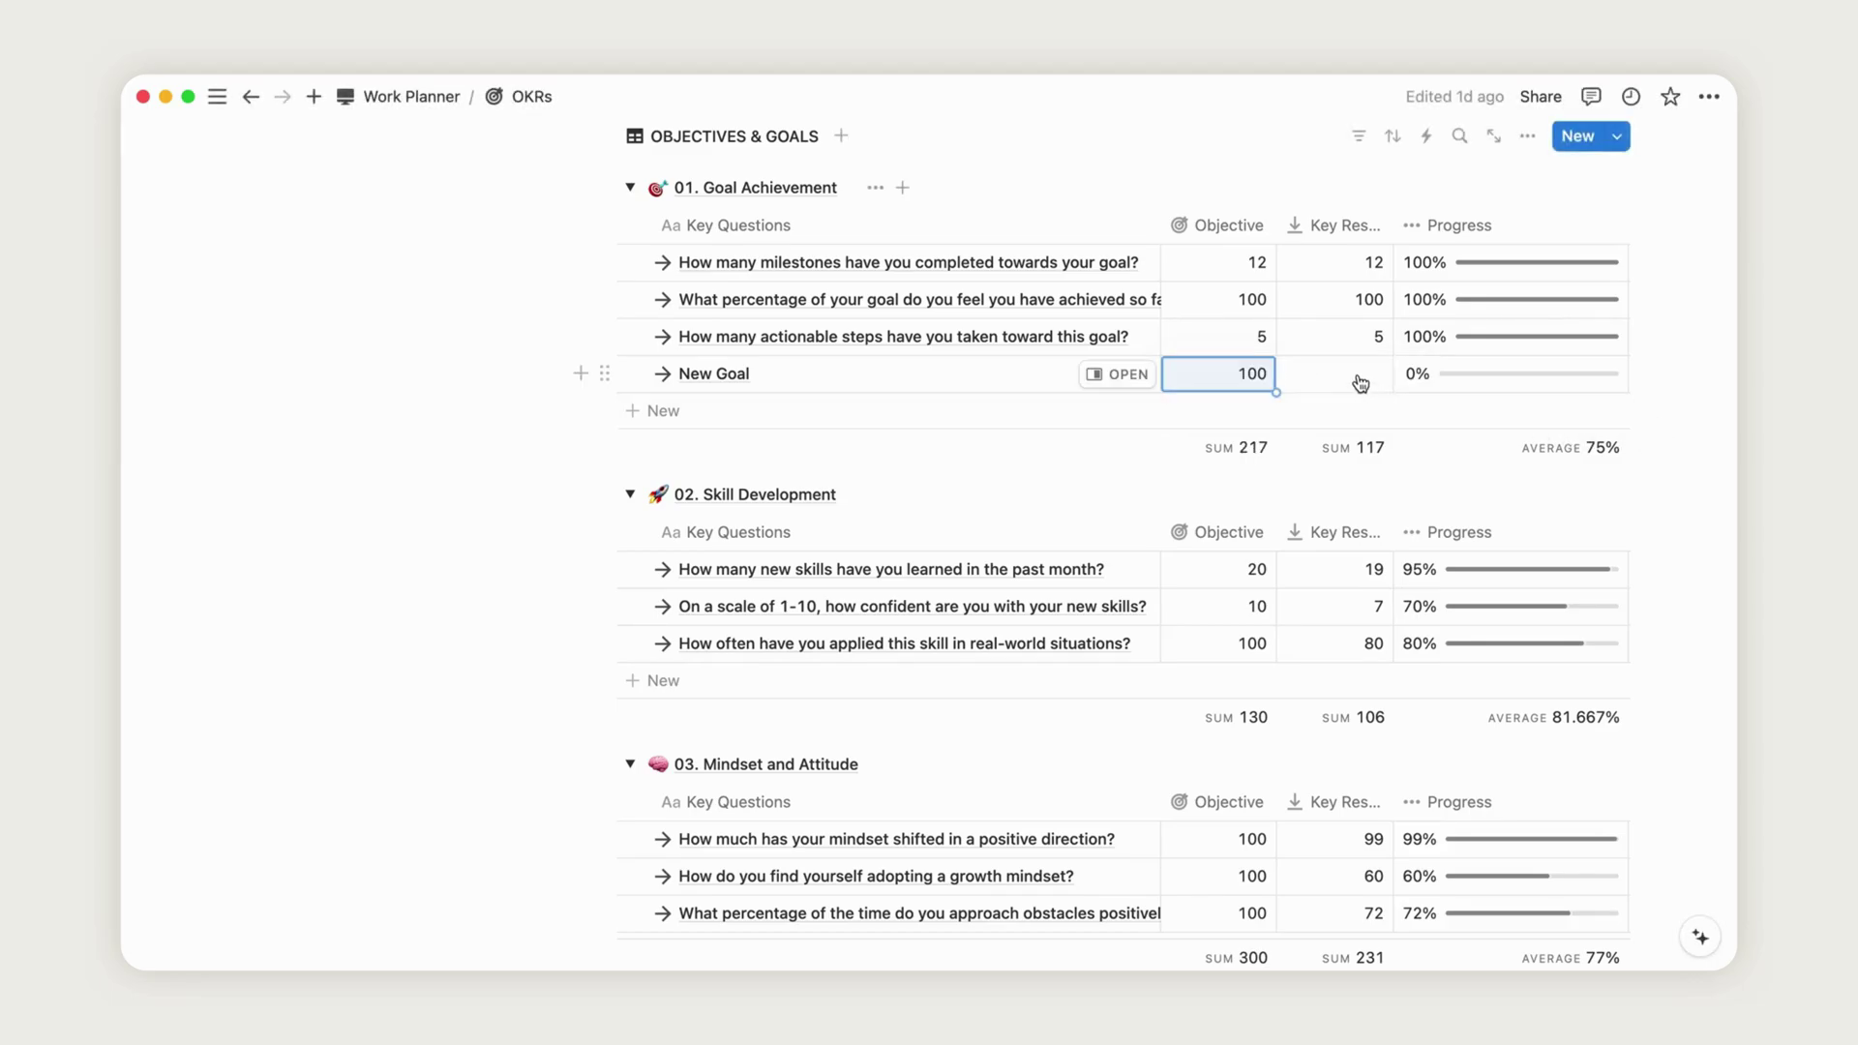
left_click(1358, 375)
type("77")
key("Return")
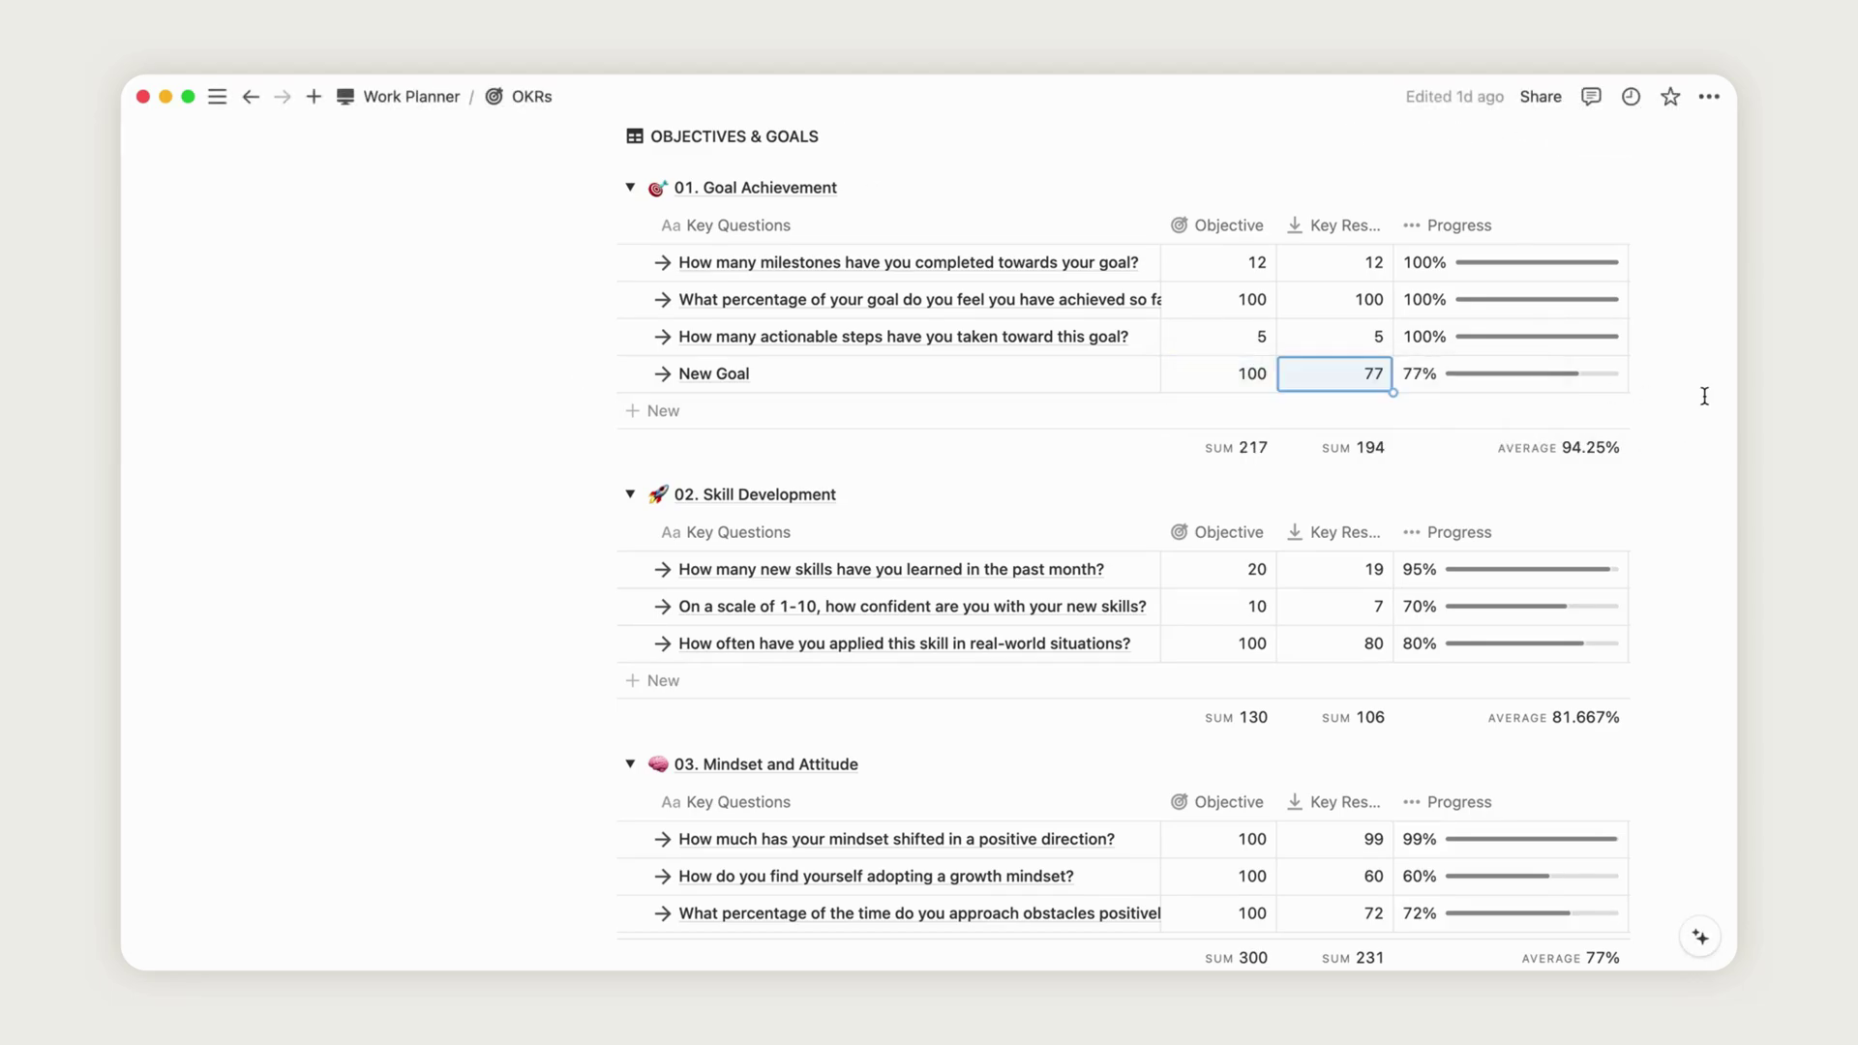
- Correct the New Goal's Key Results from 77 to 100
scroll(1703, 396, "up", 10)
scroll(1703, 396, "up", 2)
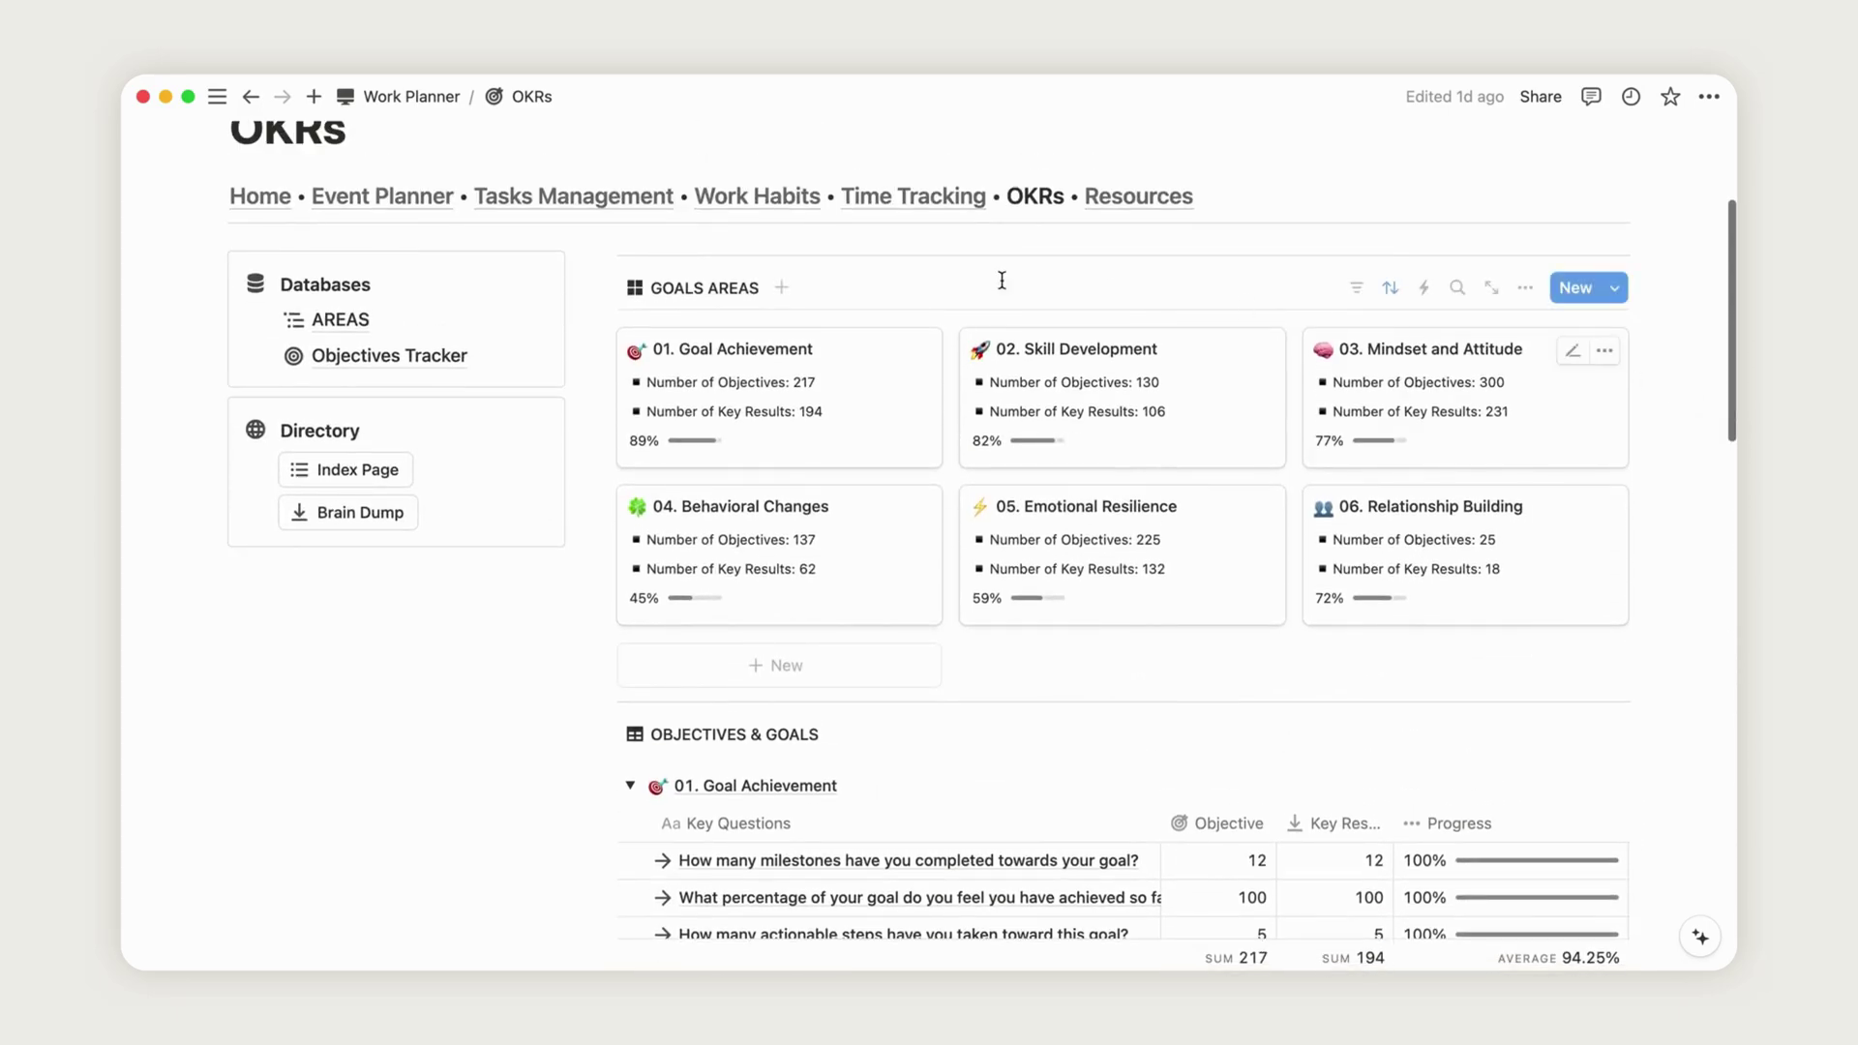
scroll(904, 440, "down", 5)
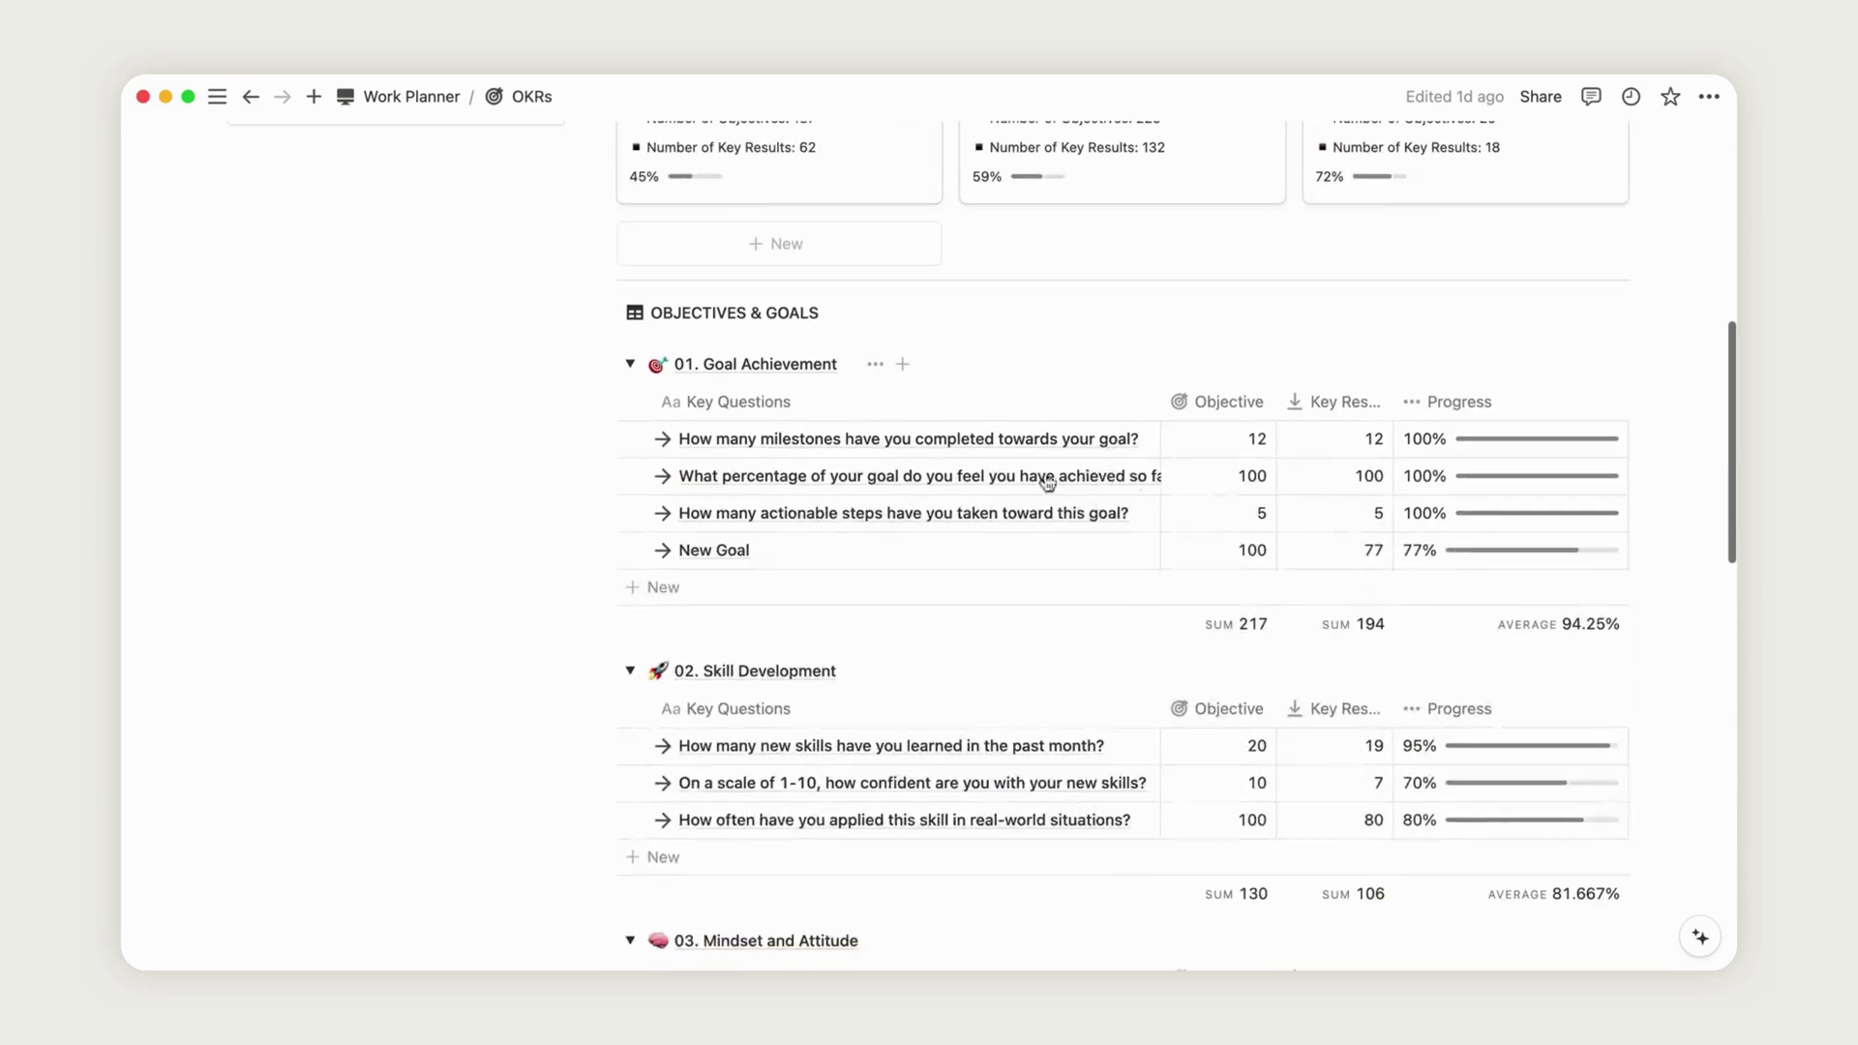
left_click(1360, 550)
key("BackSpace")
key("BackSpace")
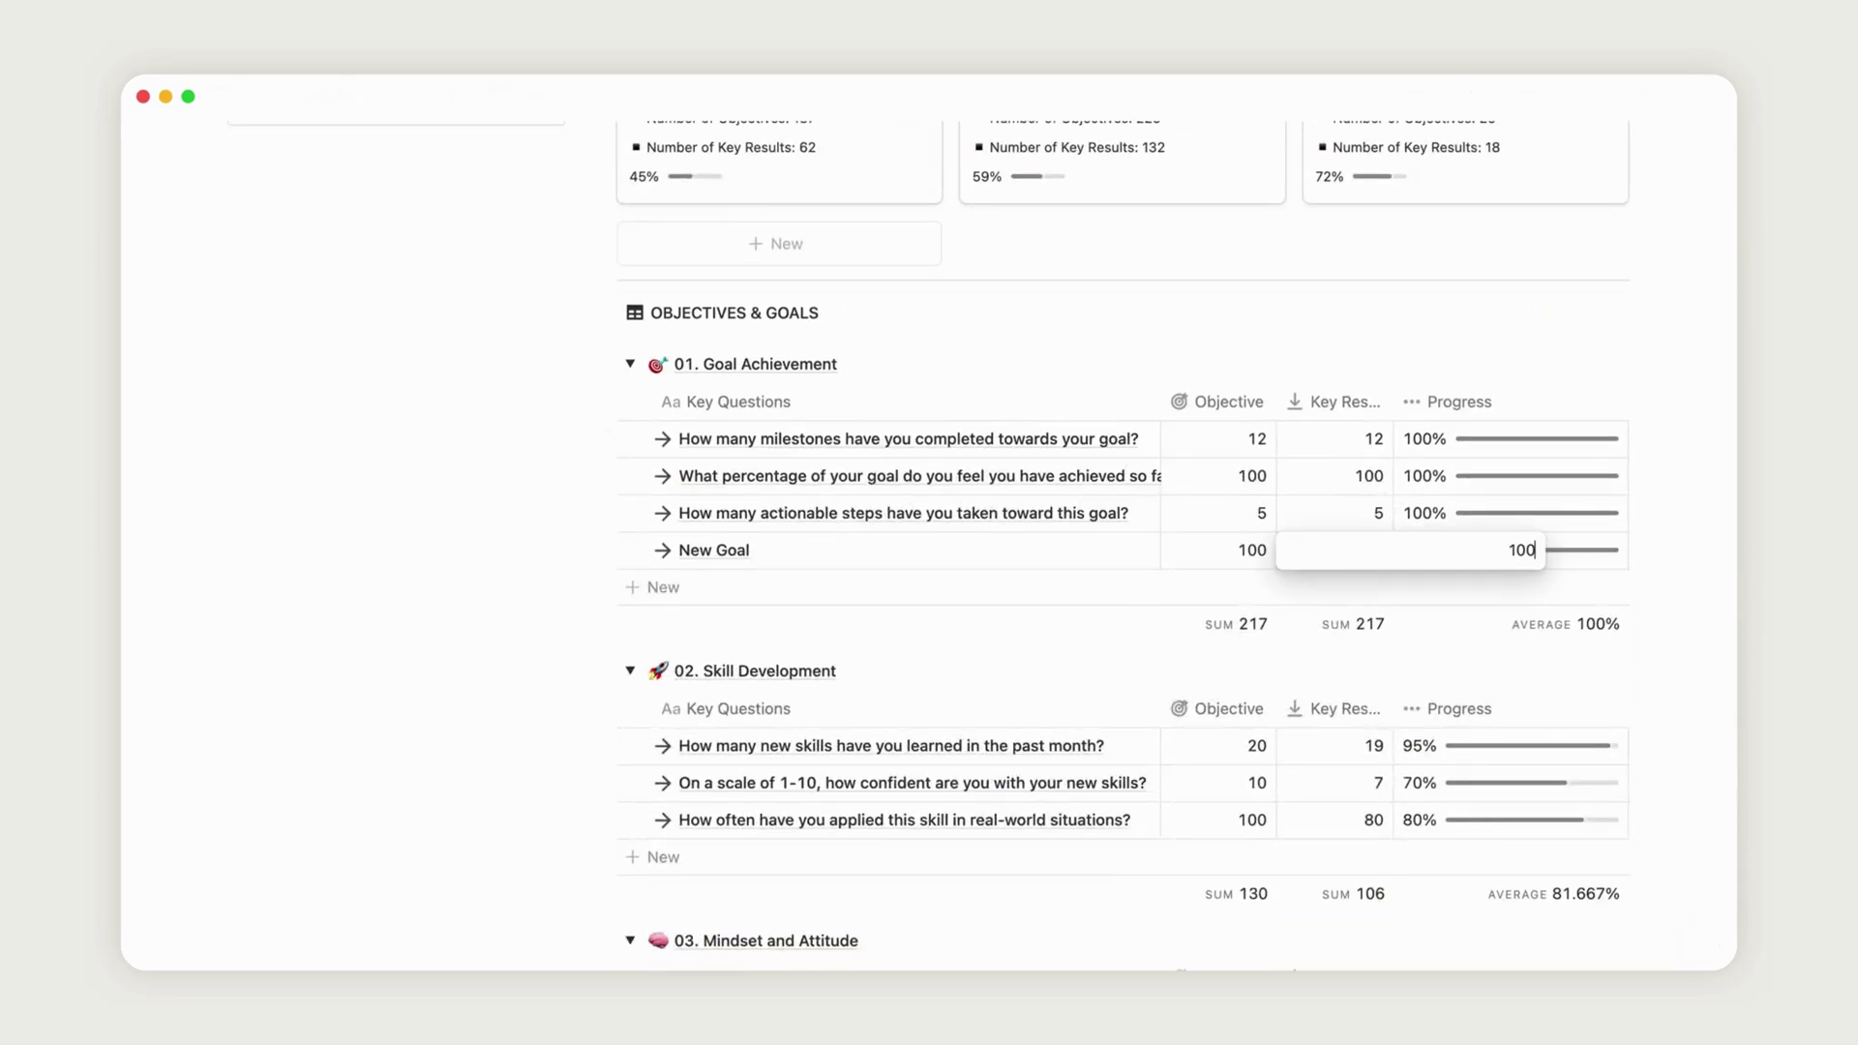
type("100")
key("Return")
scroll(1712, 619, "up", 5)
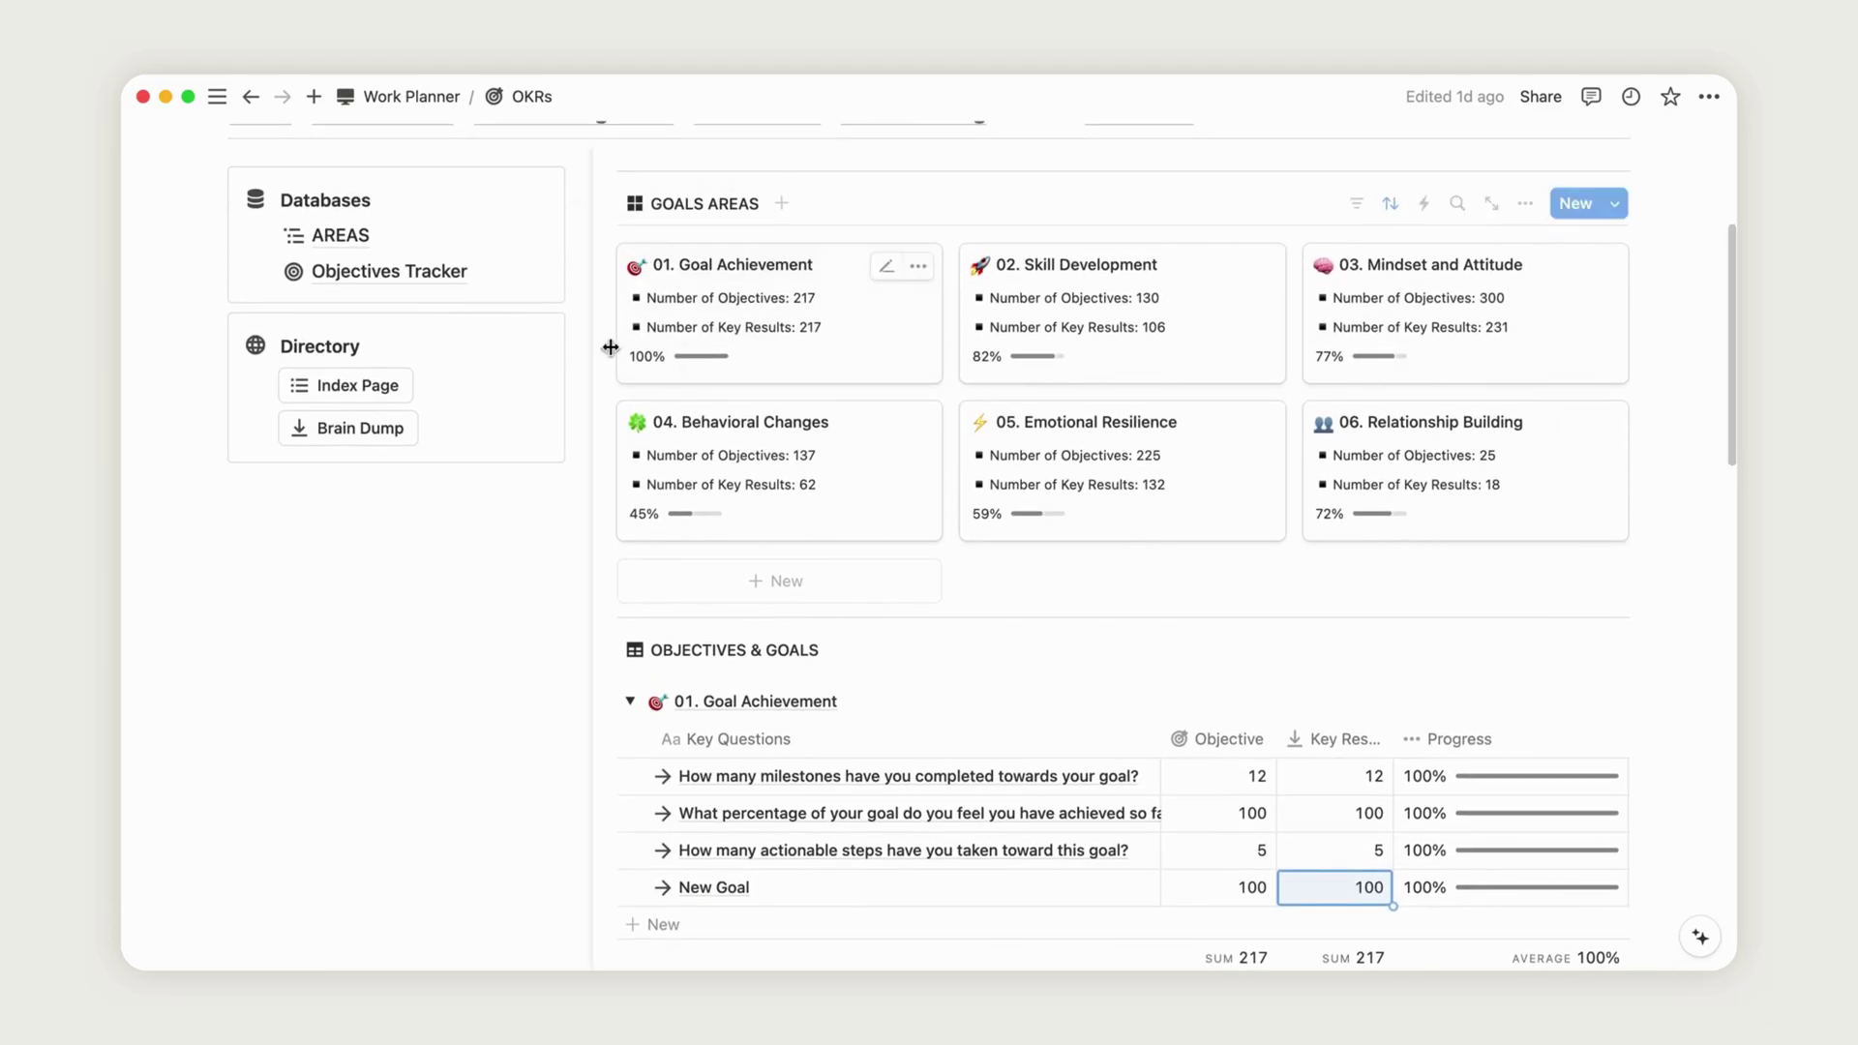
left_click(909, 360)
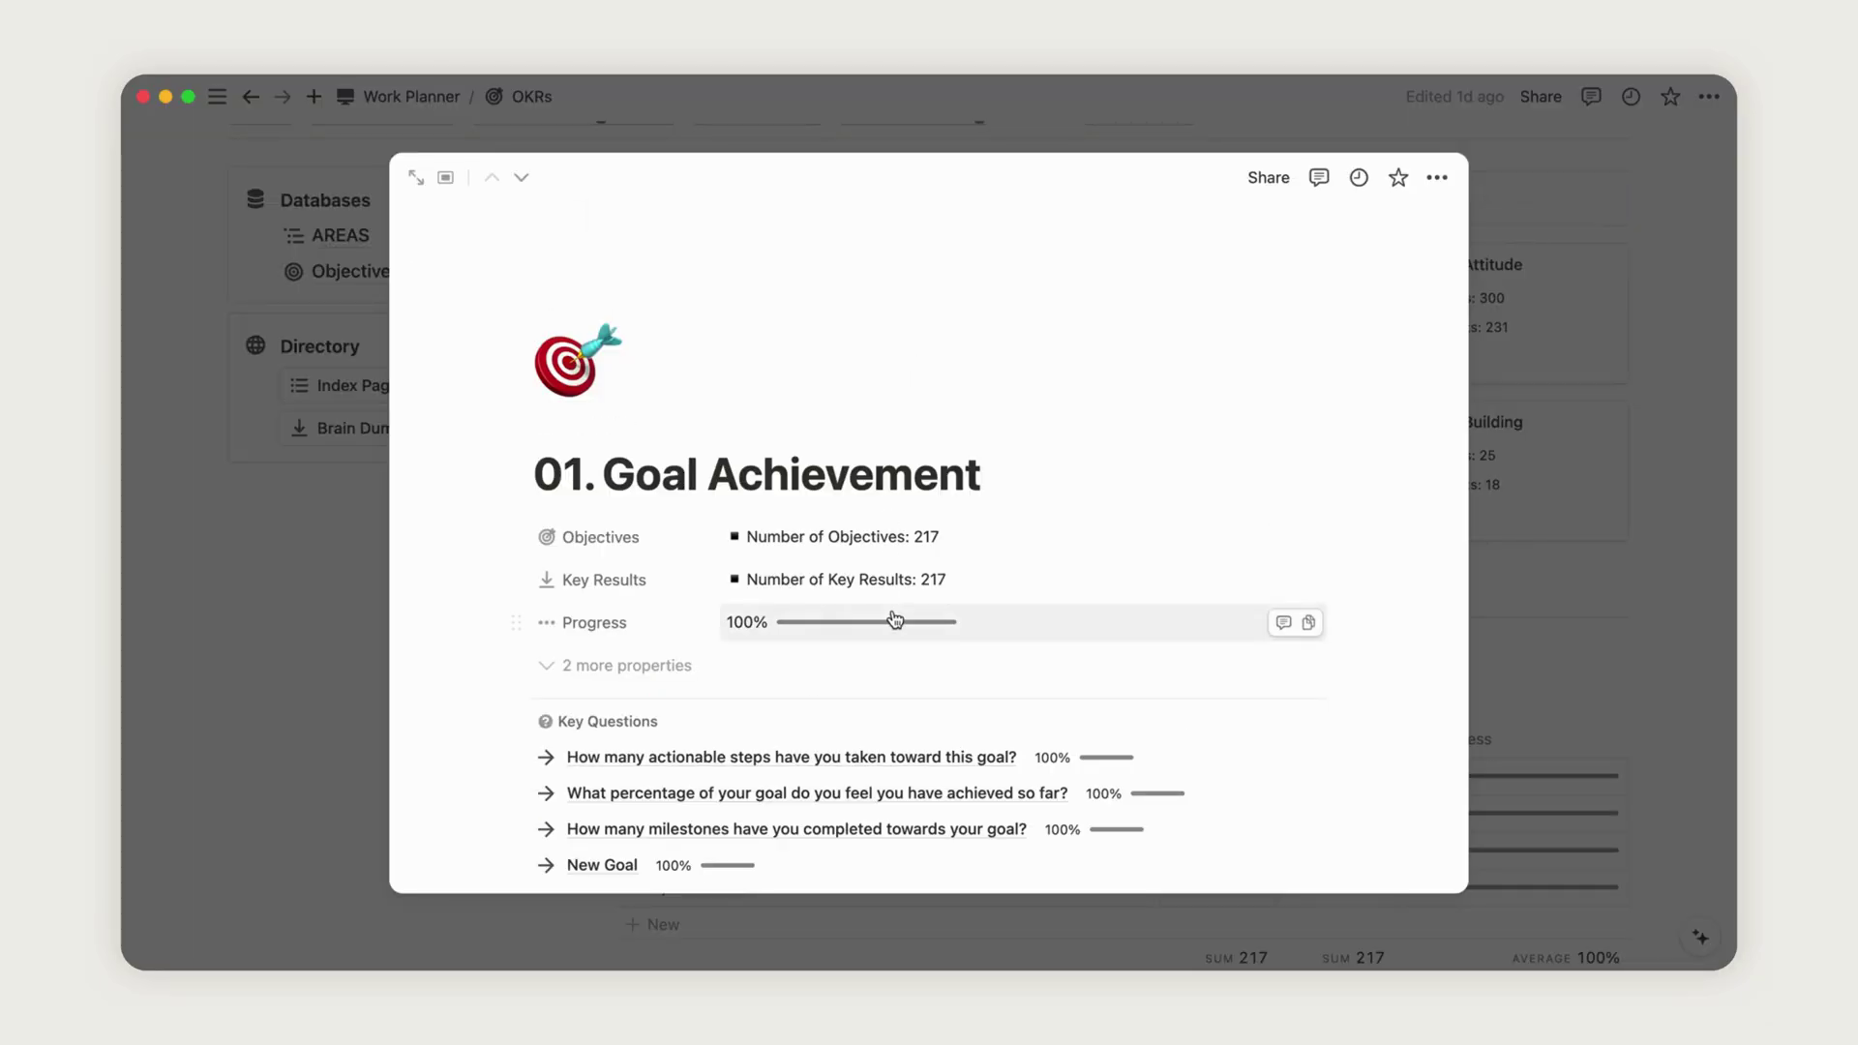
scroll(871, 600, "down", 3)
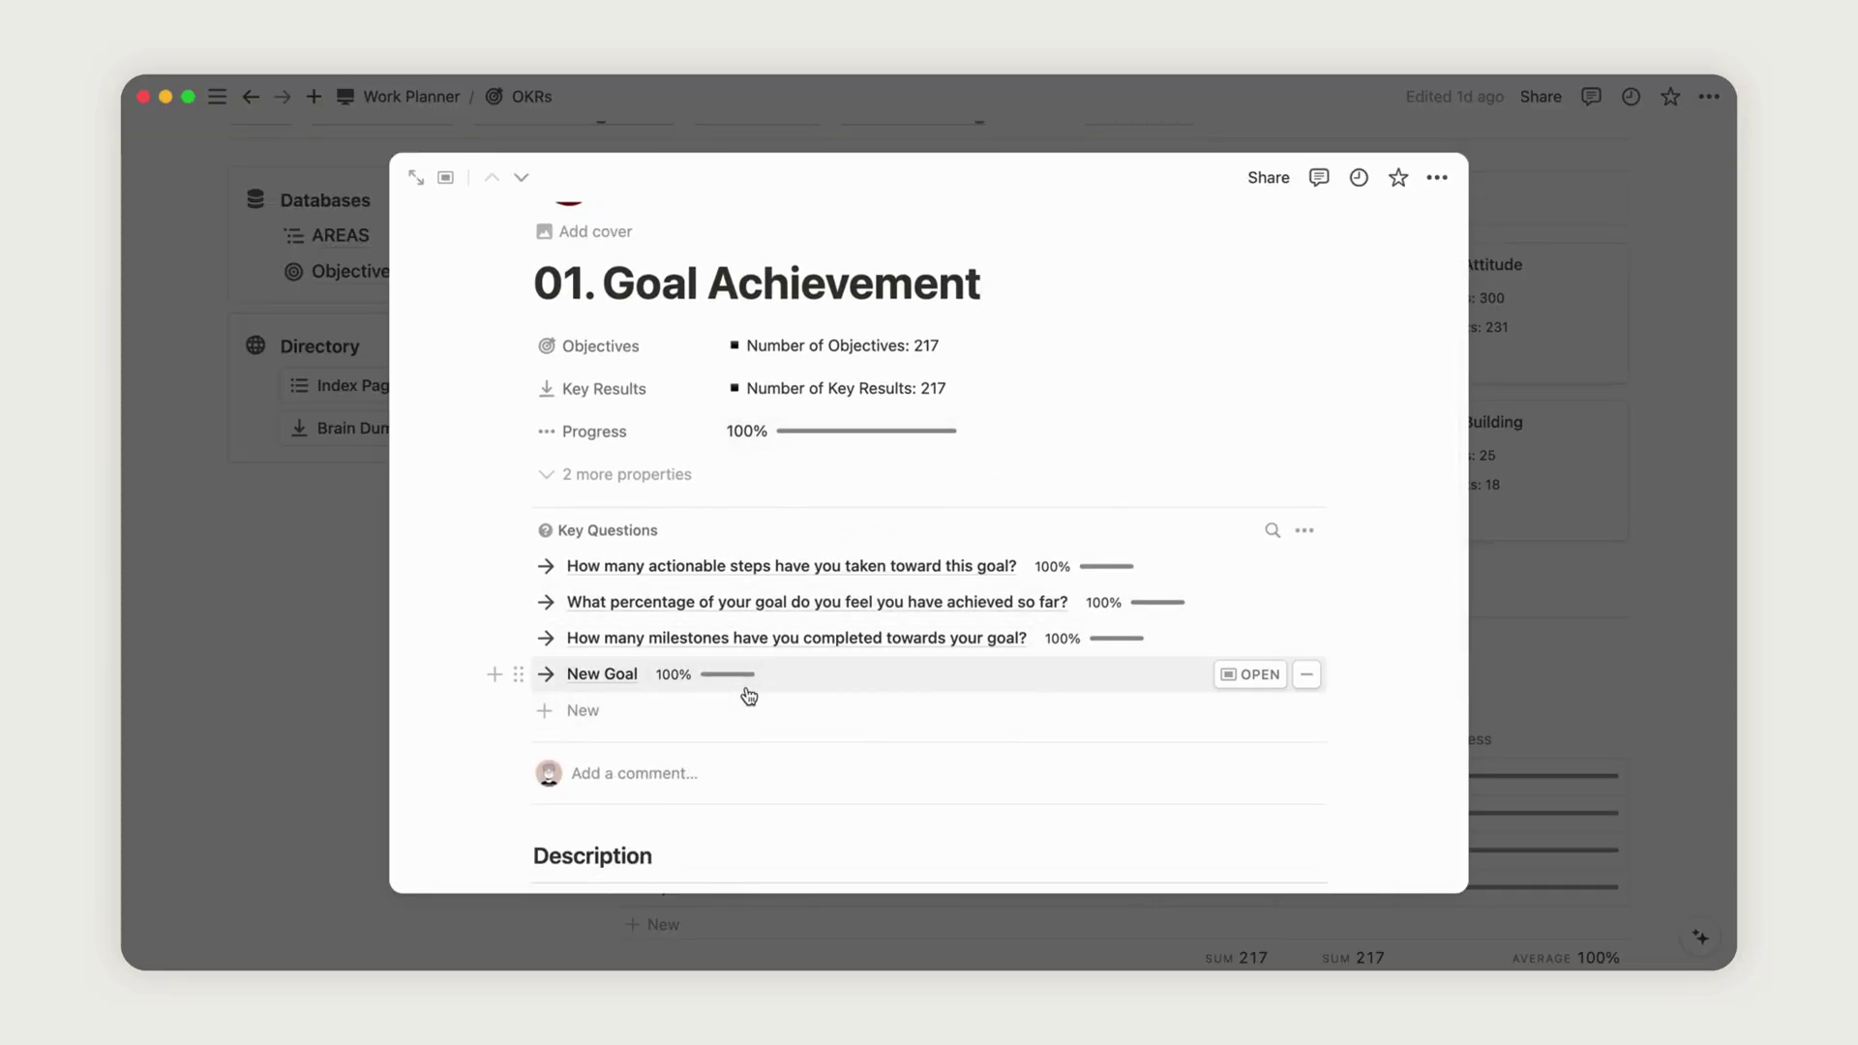
scroll(748, 689, "down", 3)
left_click(1712, 553)
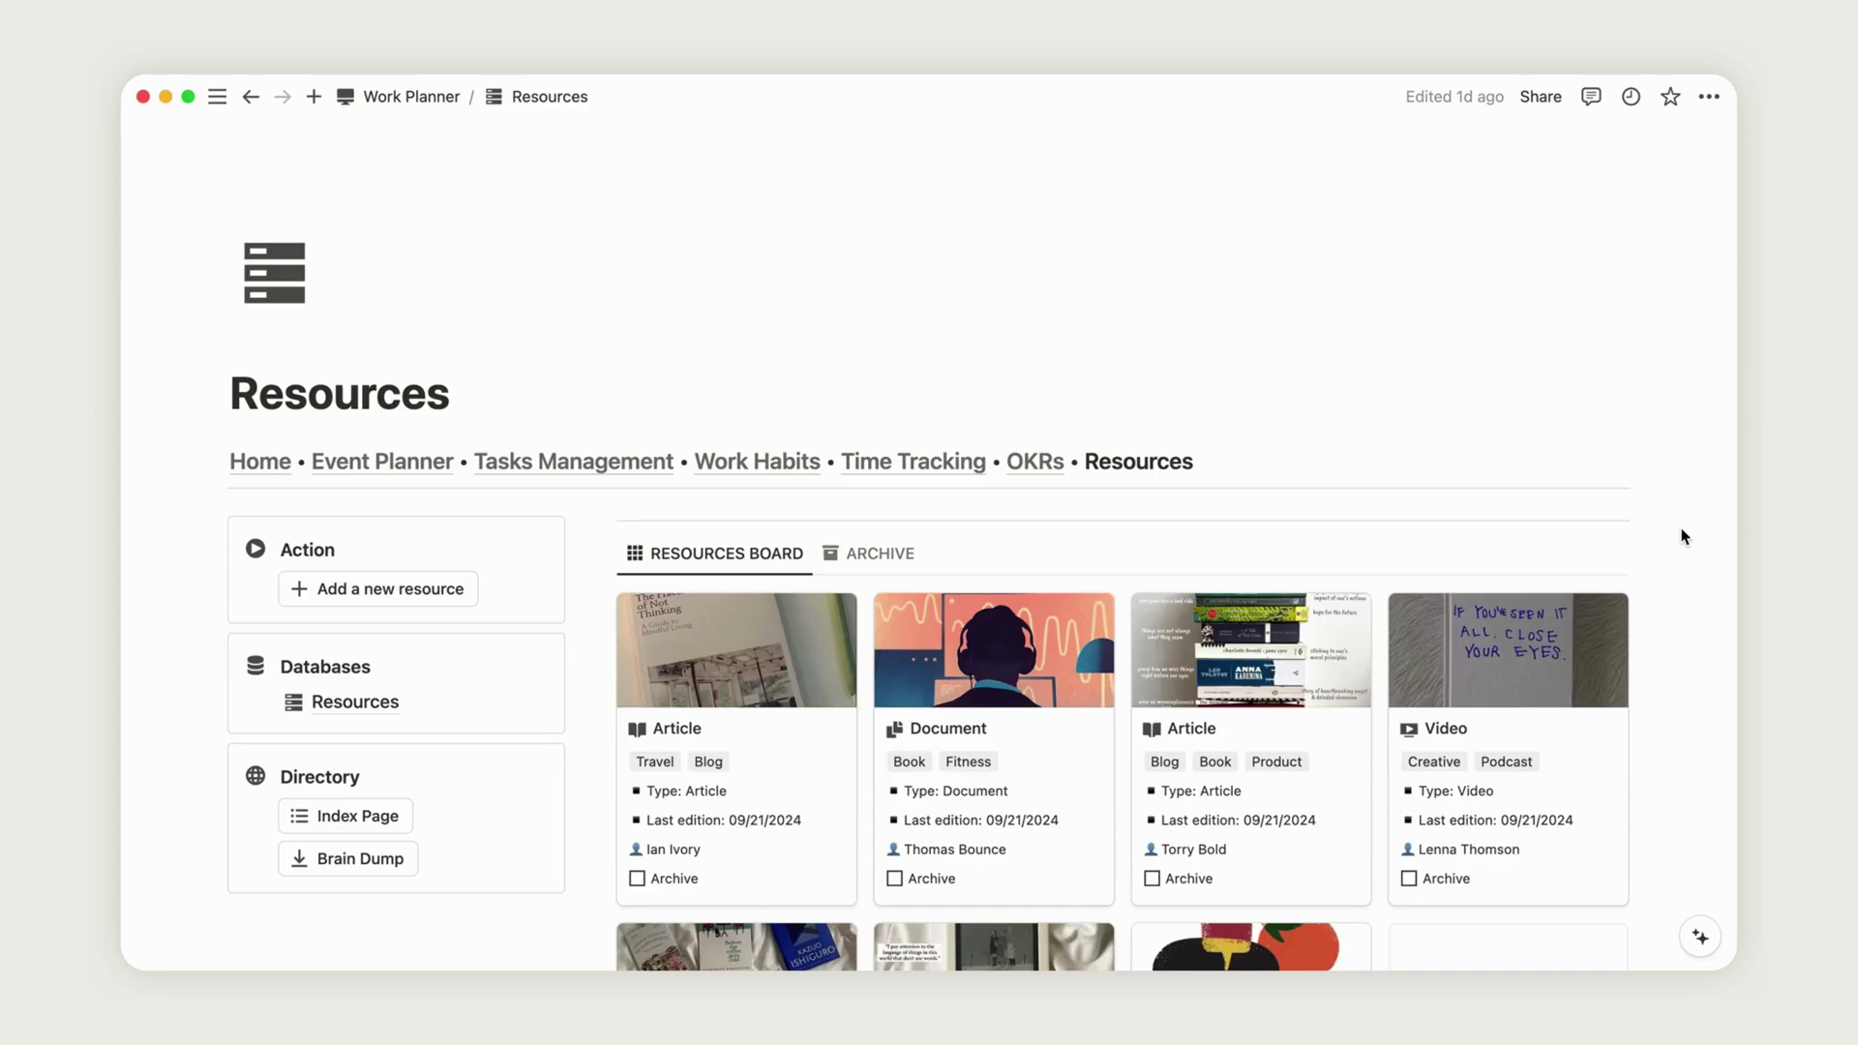
- Add a new untitled resource to the Resources board and open its page to view the templates
scroll(1680, 537, "down", 5)
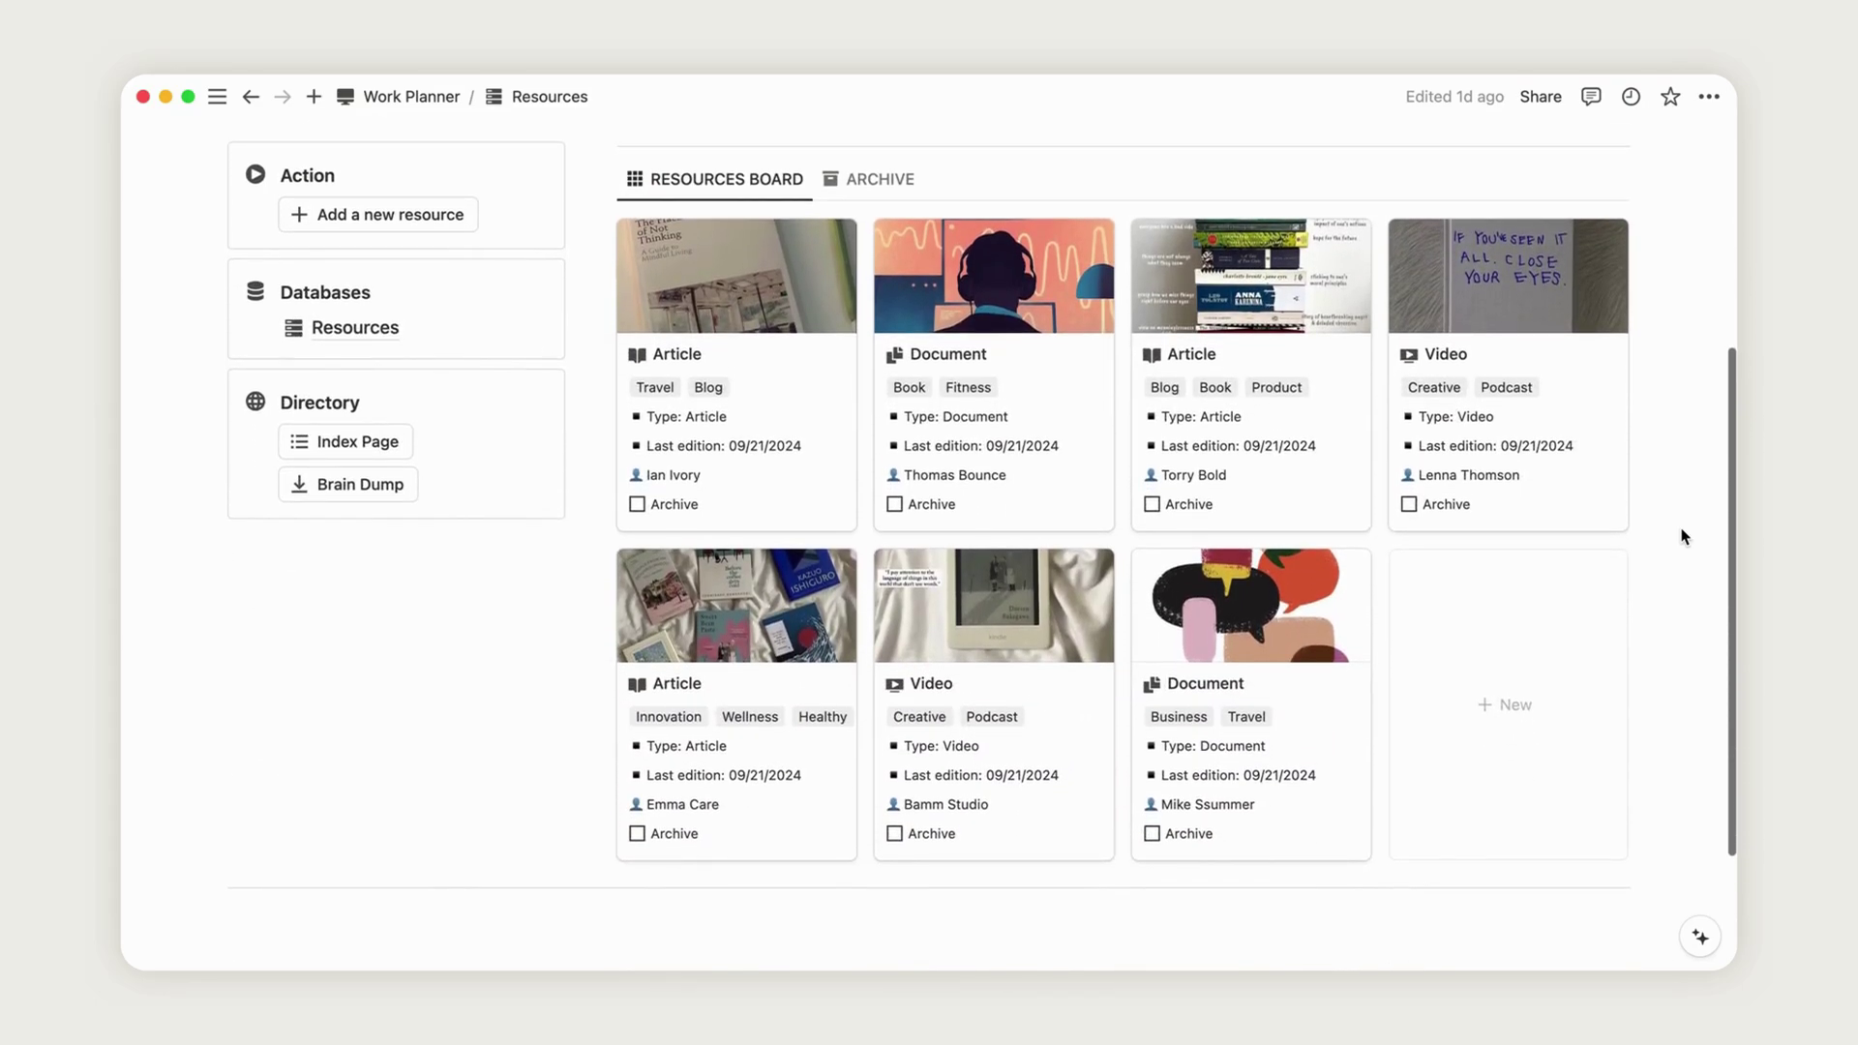
left_click(425, 232)
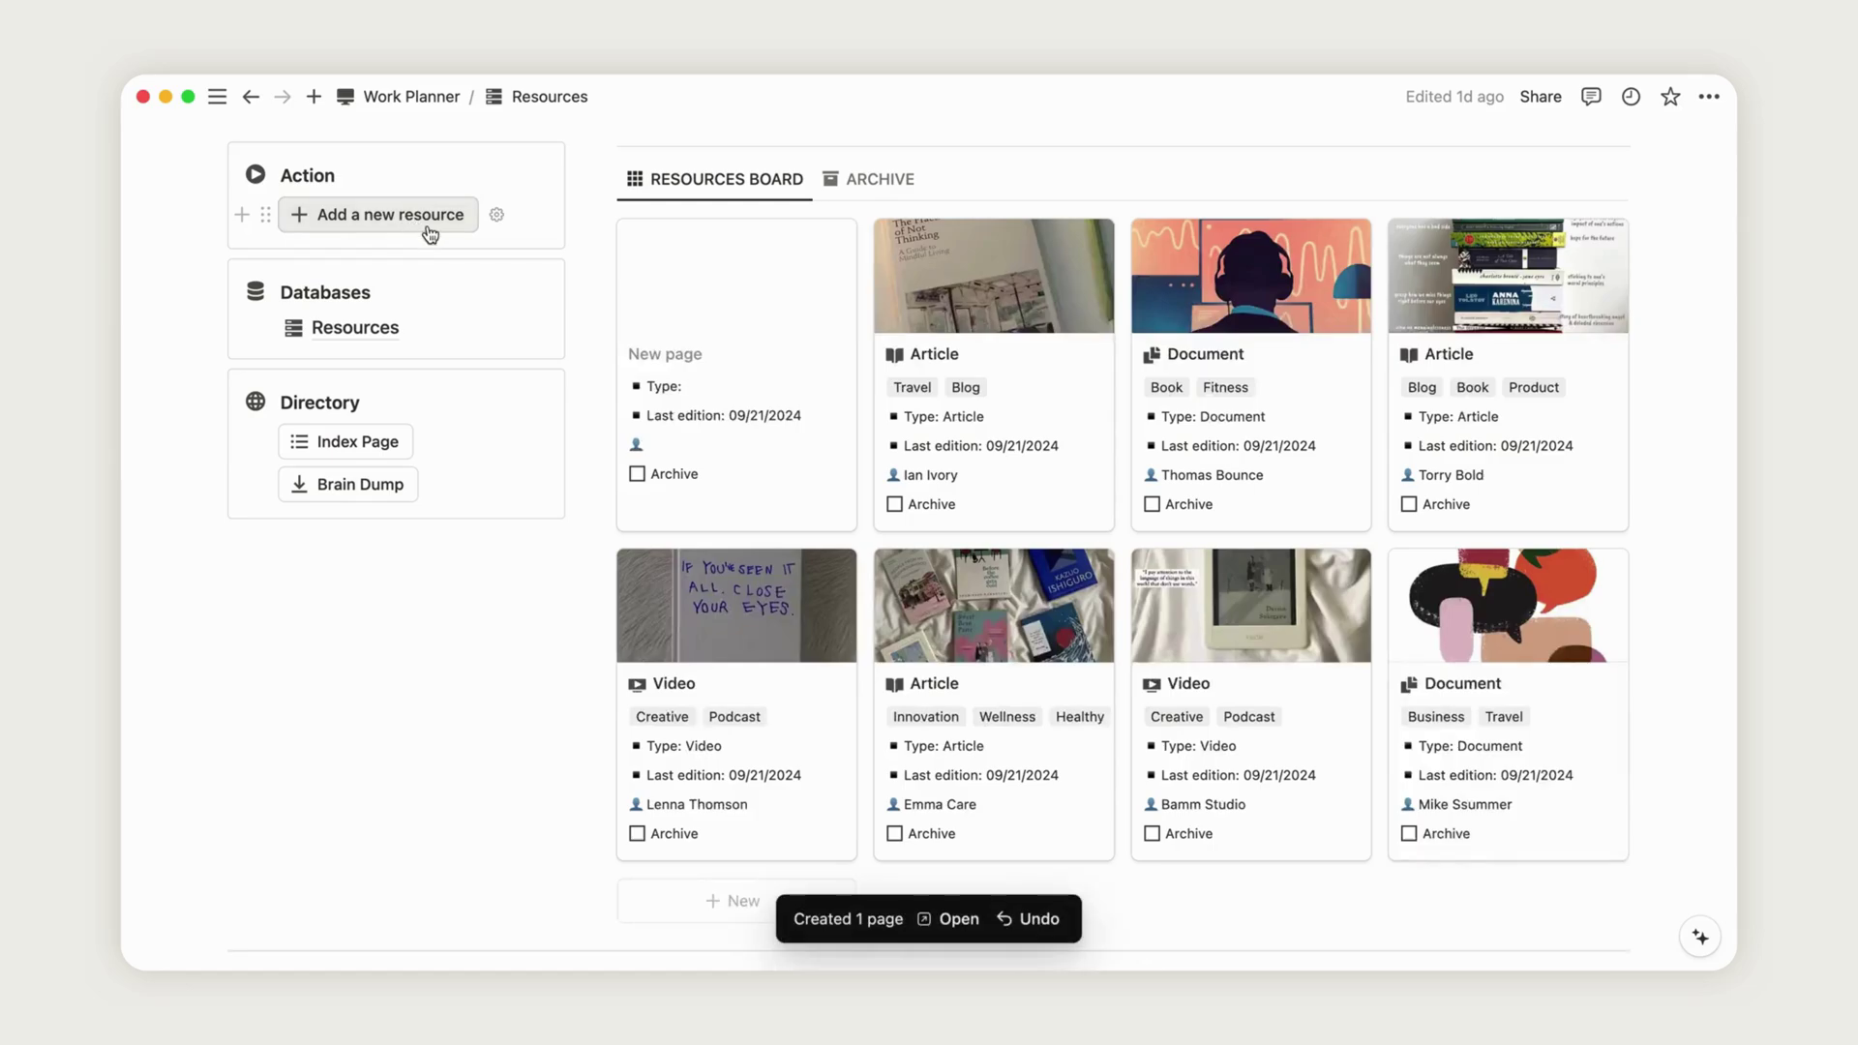
left_click(797, 381)
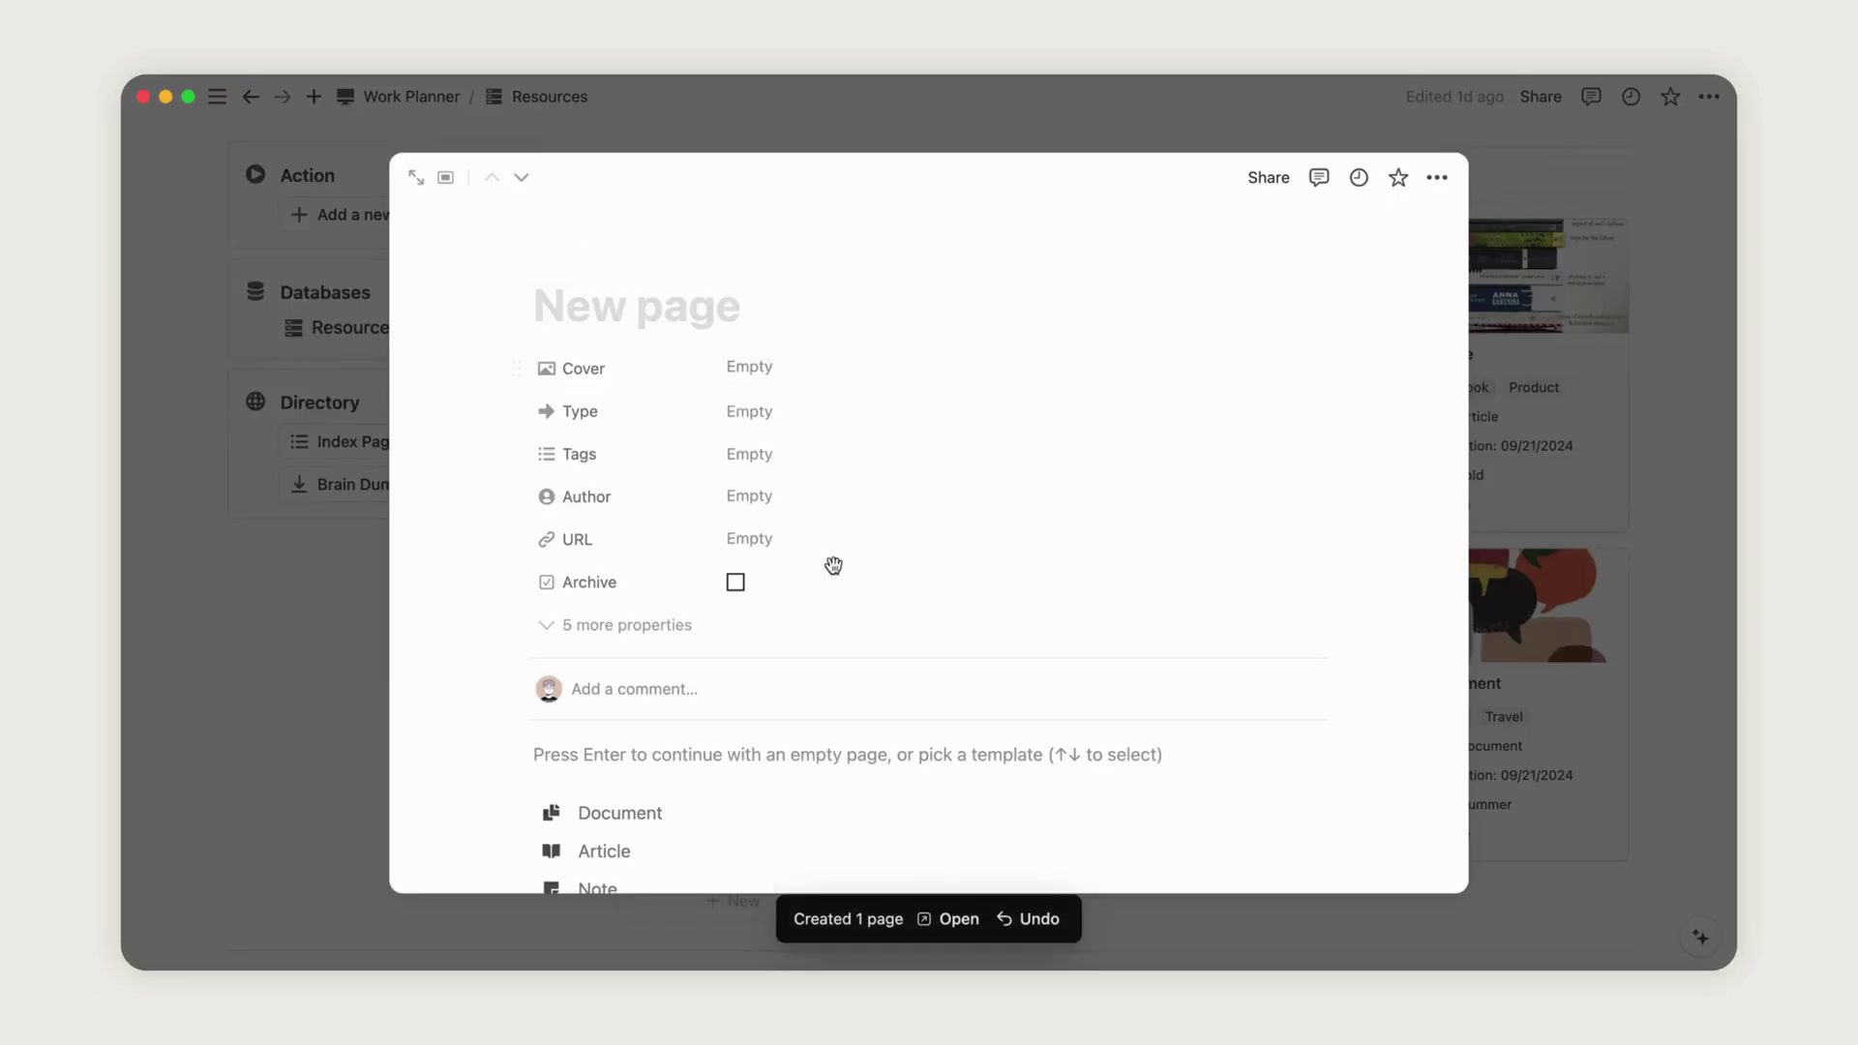
scroll(851, 677, "down", 2)
scroll(651, 684, "down", 1)
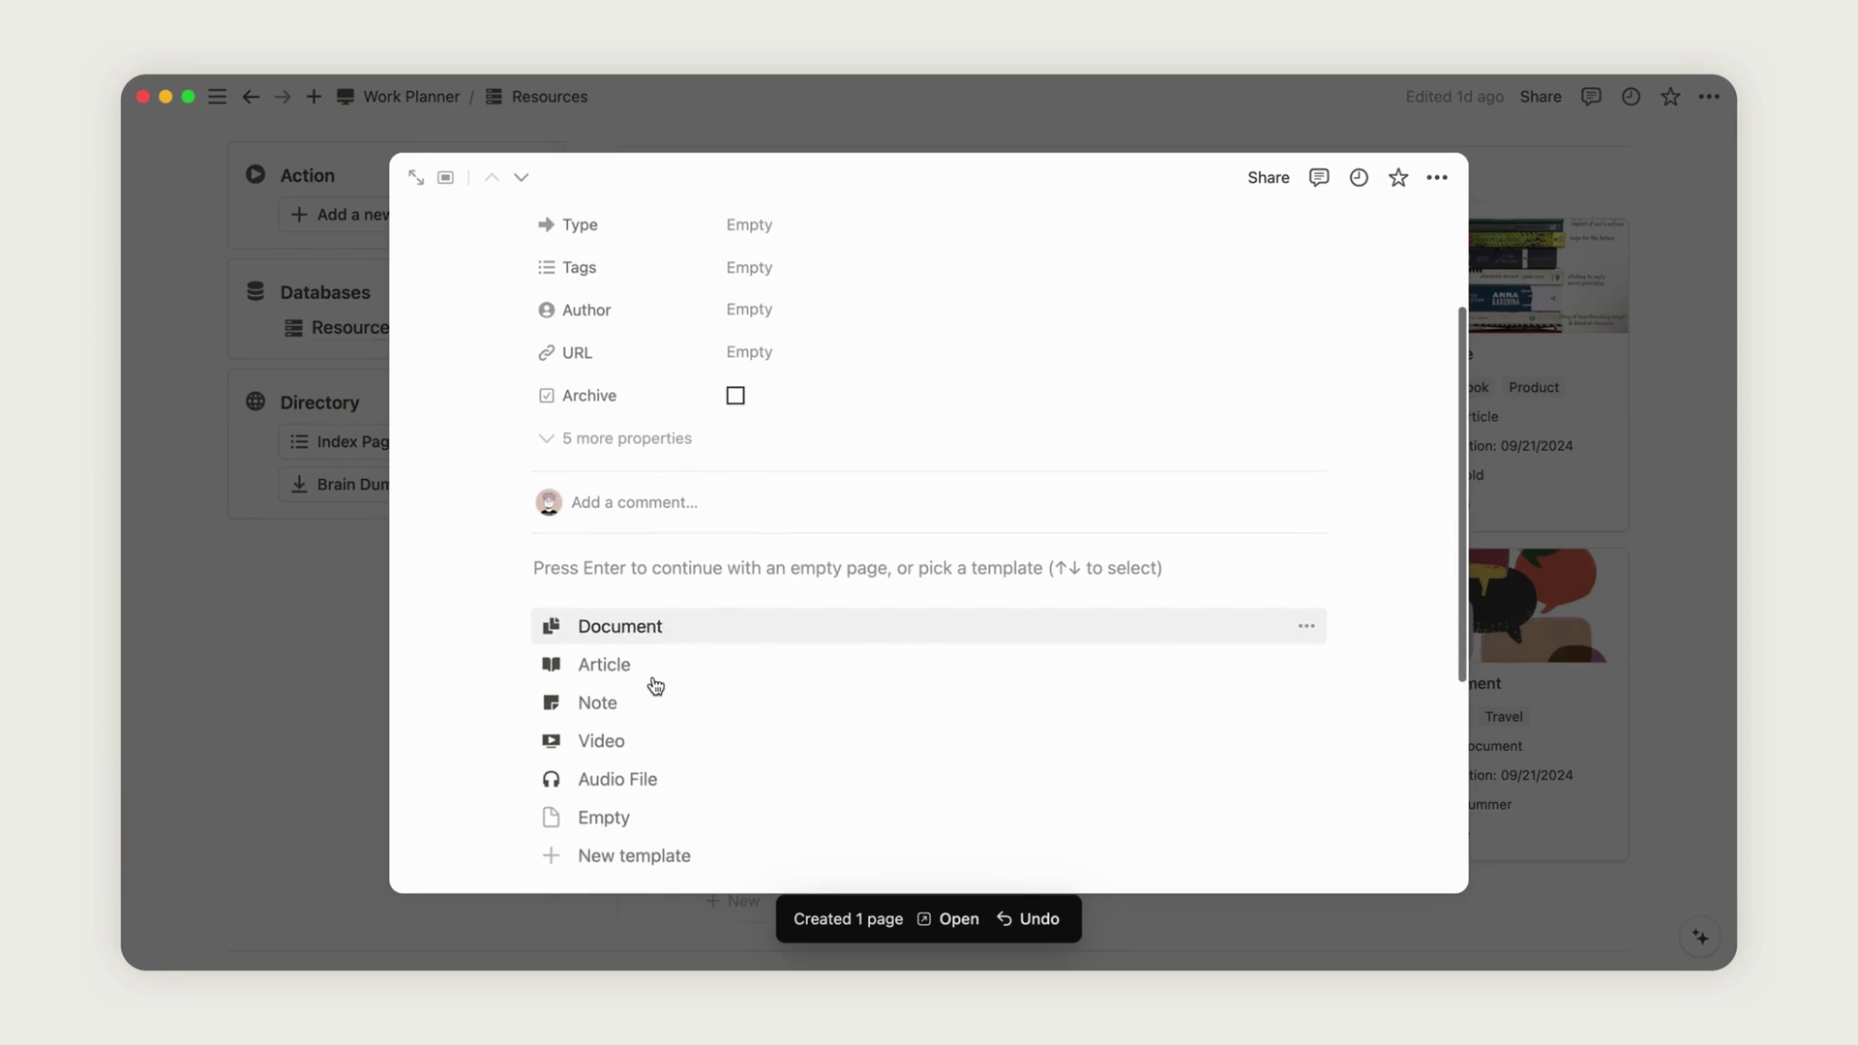
- Apply the Document template and embed a cover image from a pasted link
left_click(646, 638)
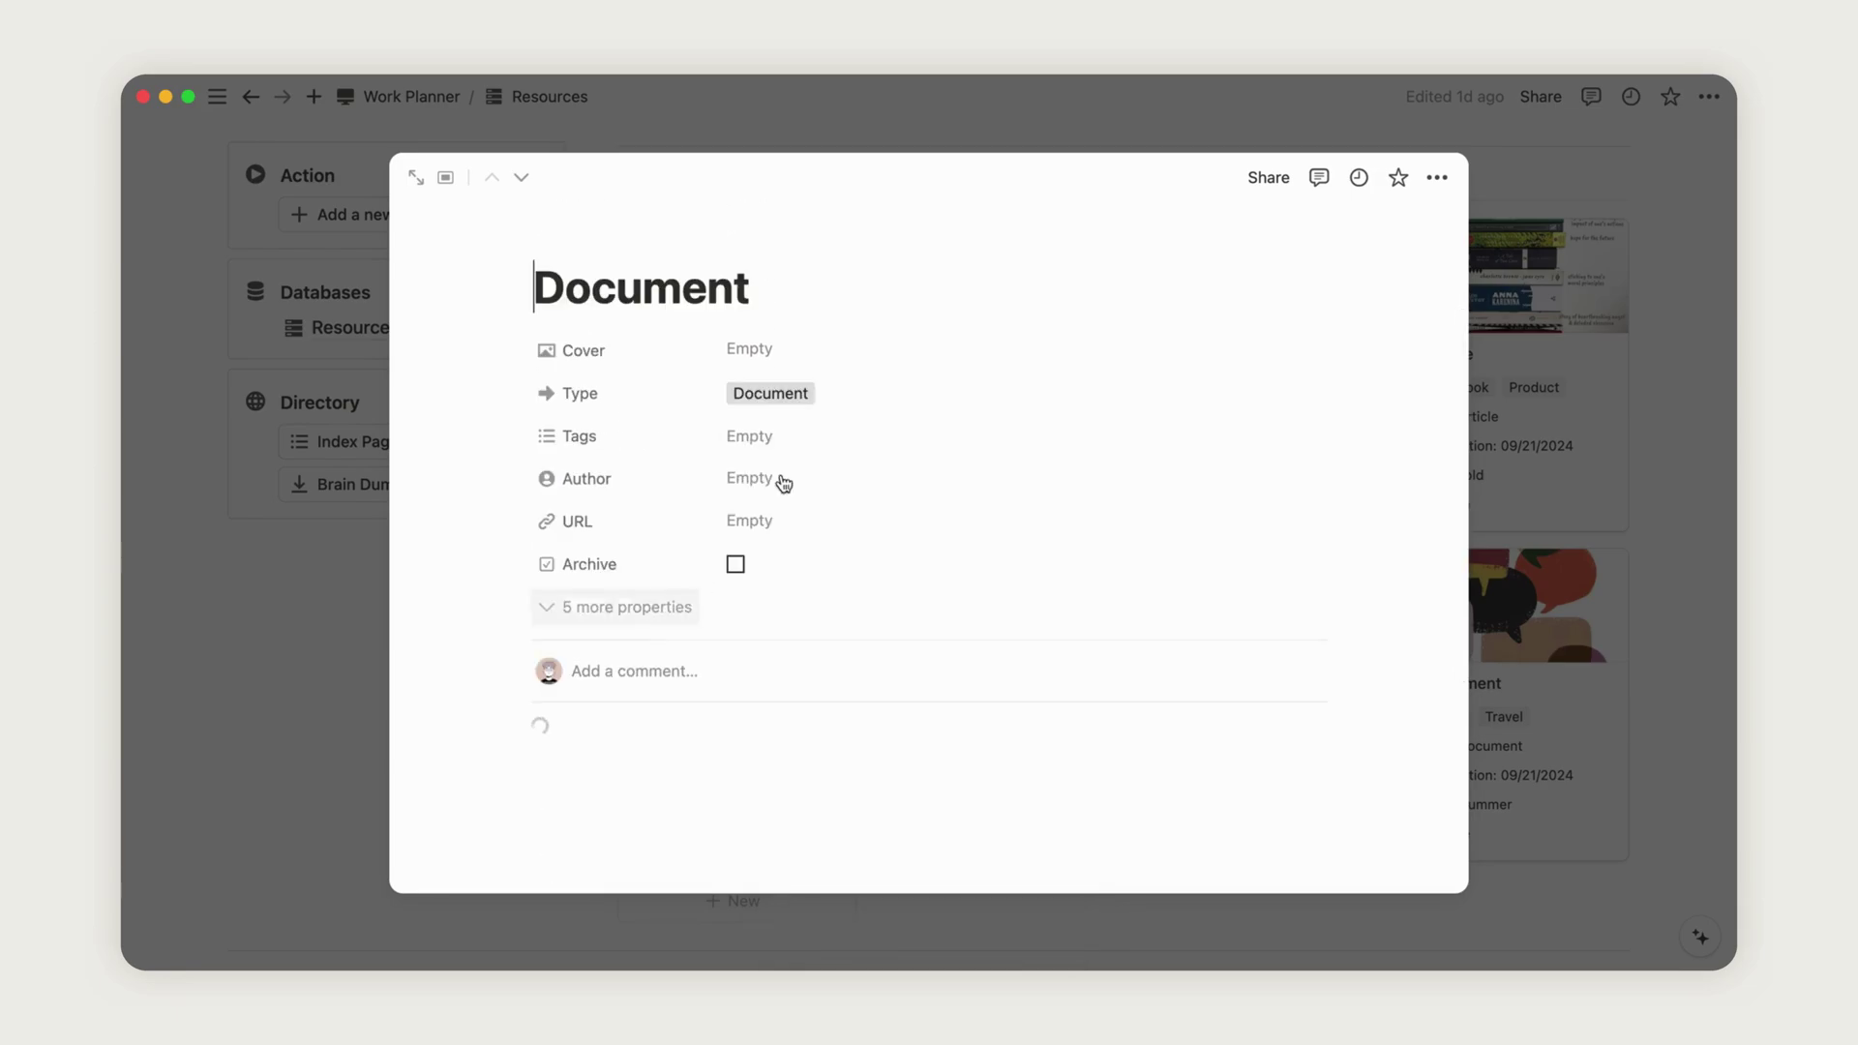
left_click(829, 358)
left_click(997, 392)
key("super+v")
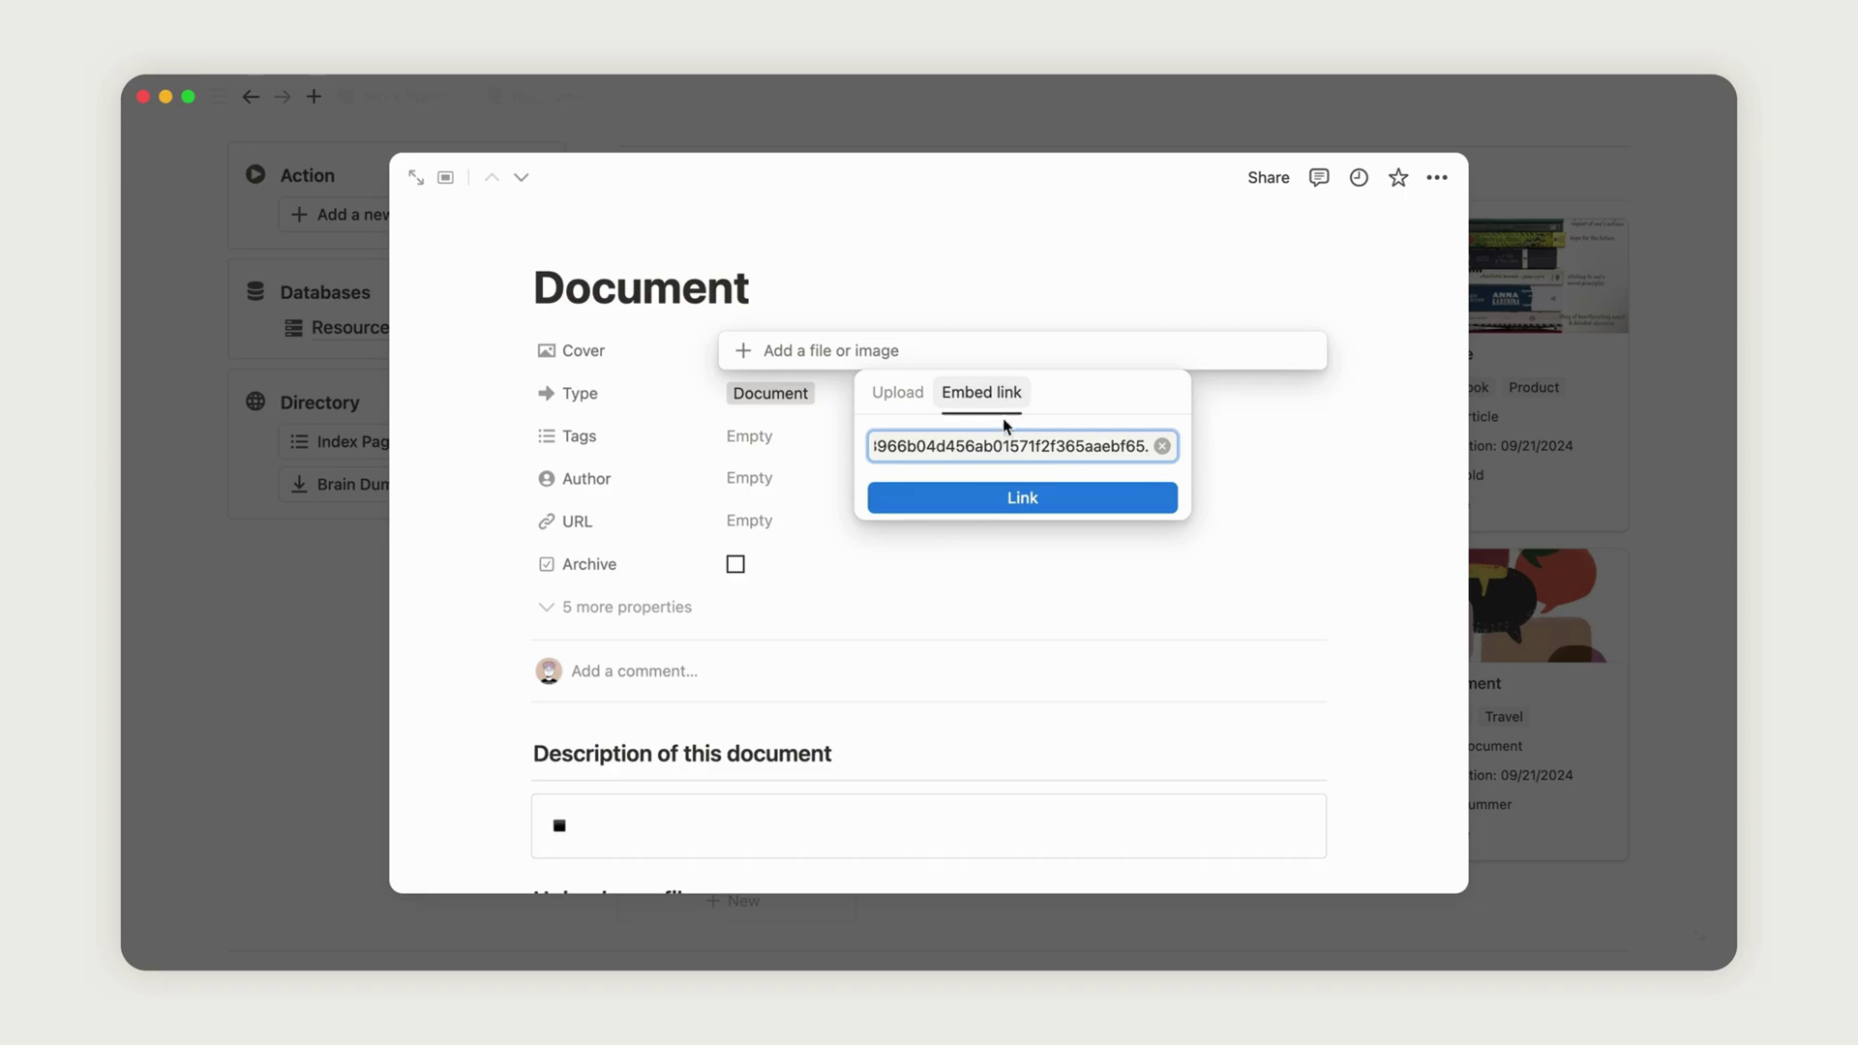
left_click(999, 500)
left_click(966, 249)
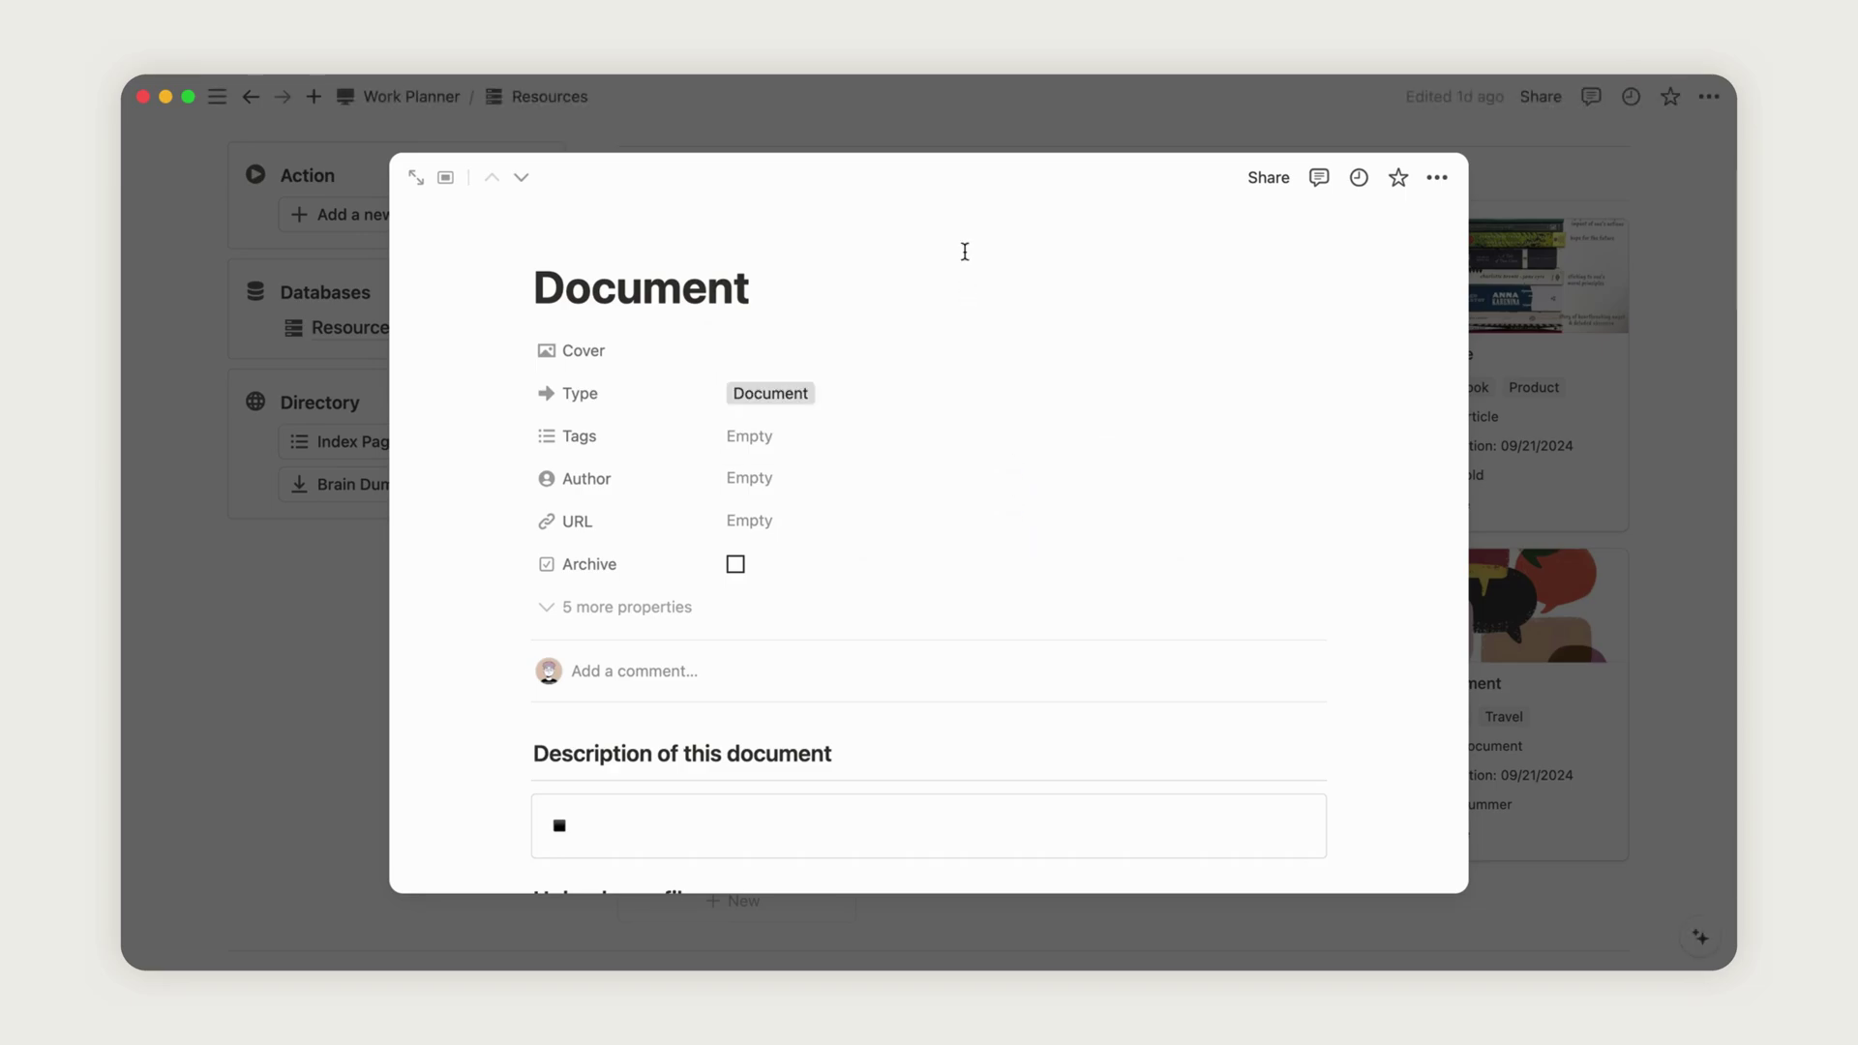
- Tag the resource Art and Design, set its author to New Author, and return to the board
left_click(808, 447)
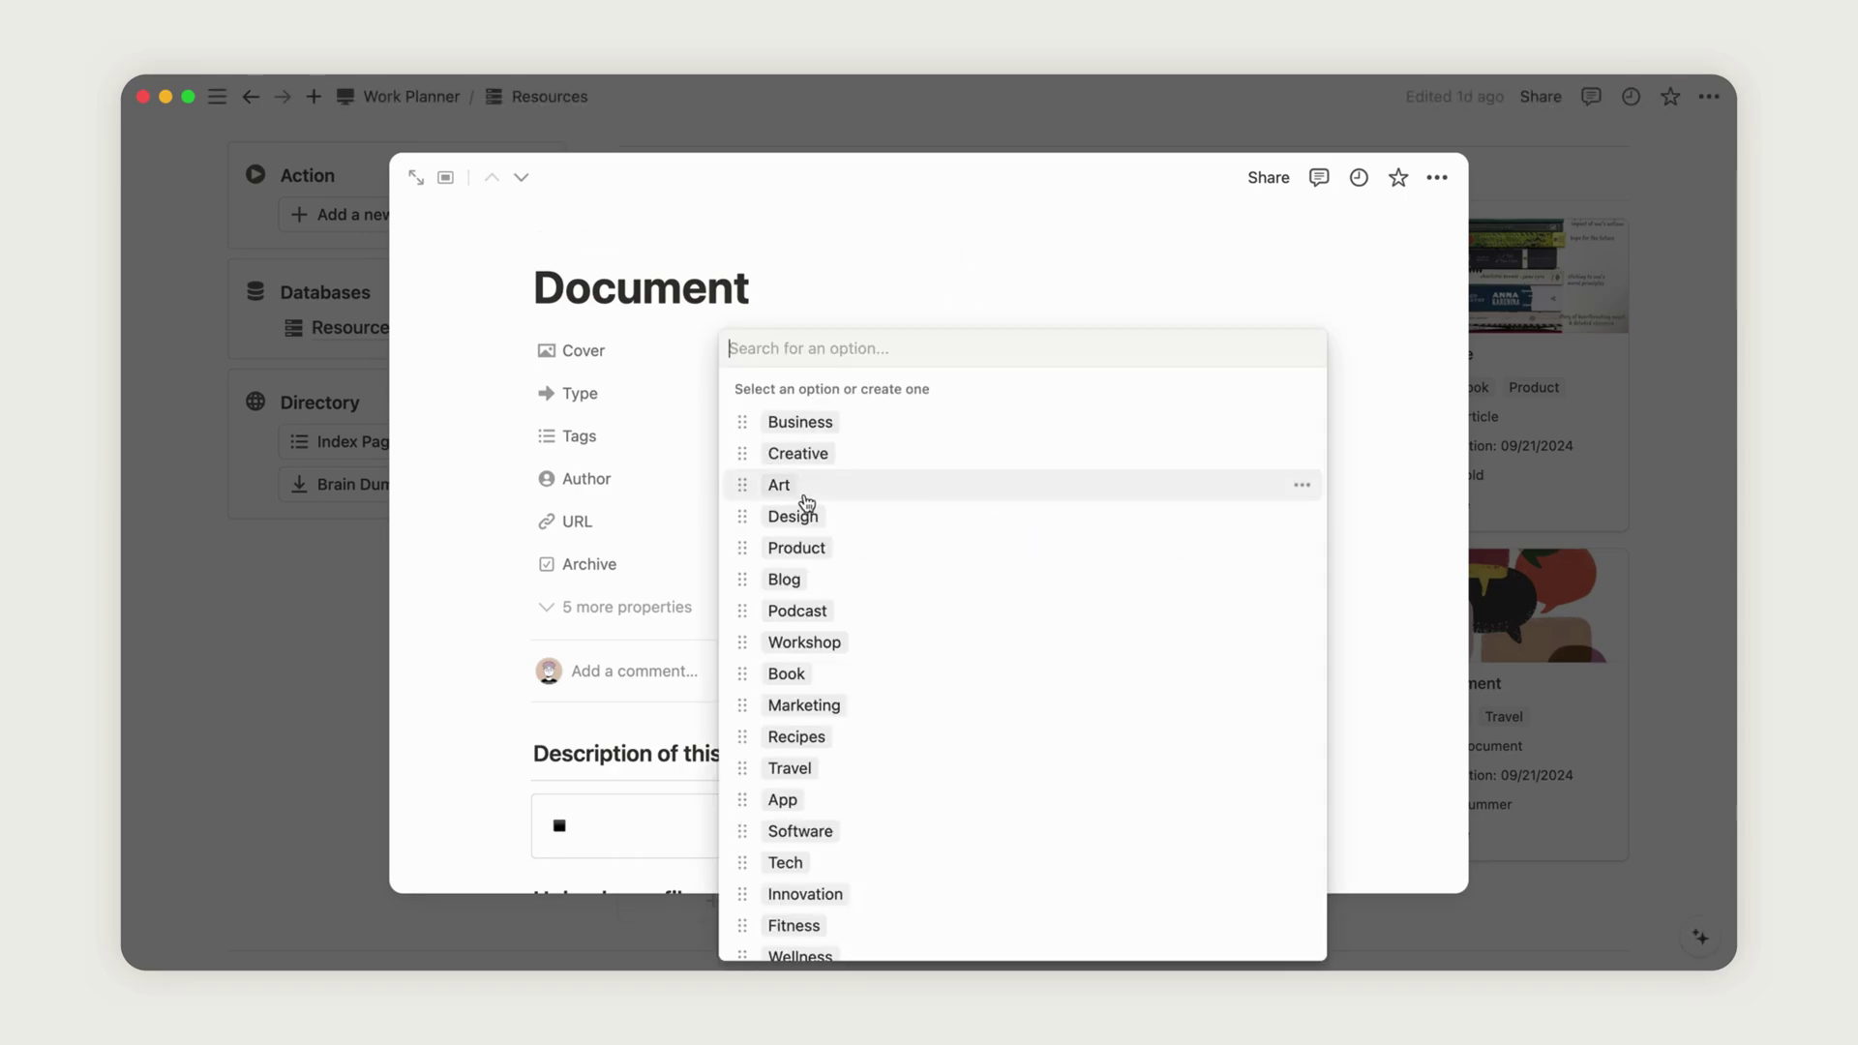
left_click(802, 486)
left_click(800, 518)
left_click(637, 513)
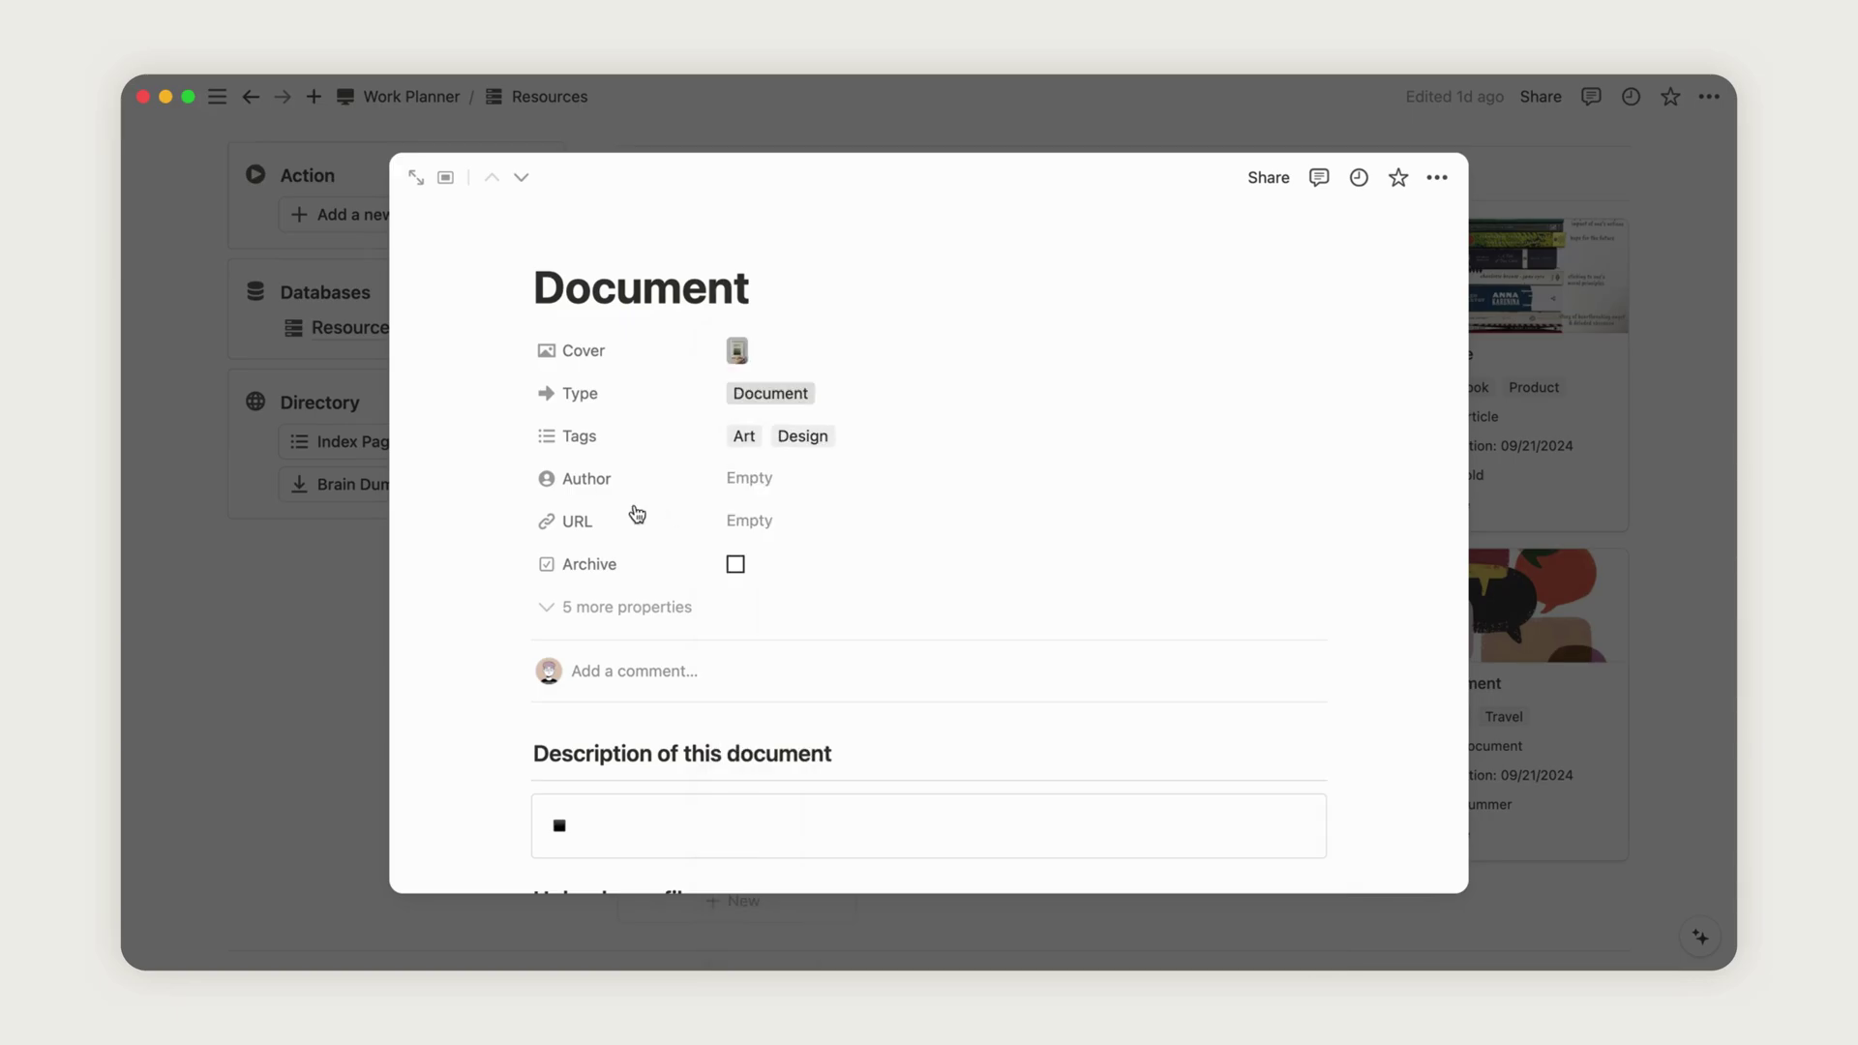
left_click(716, 481)
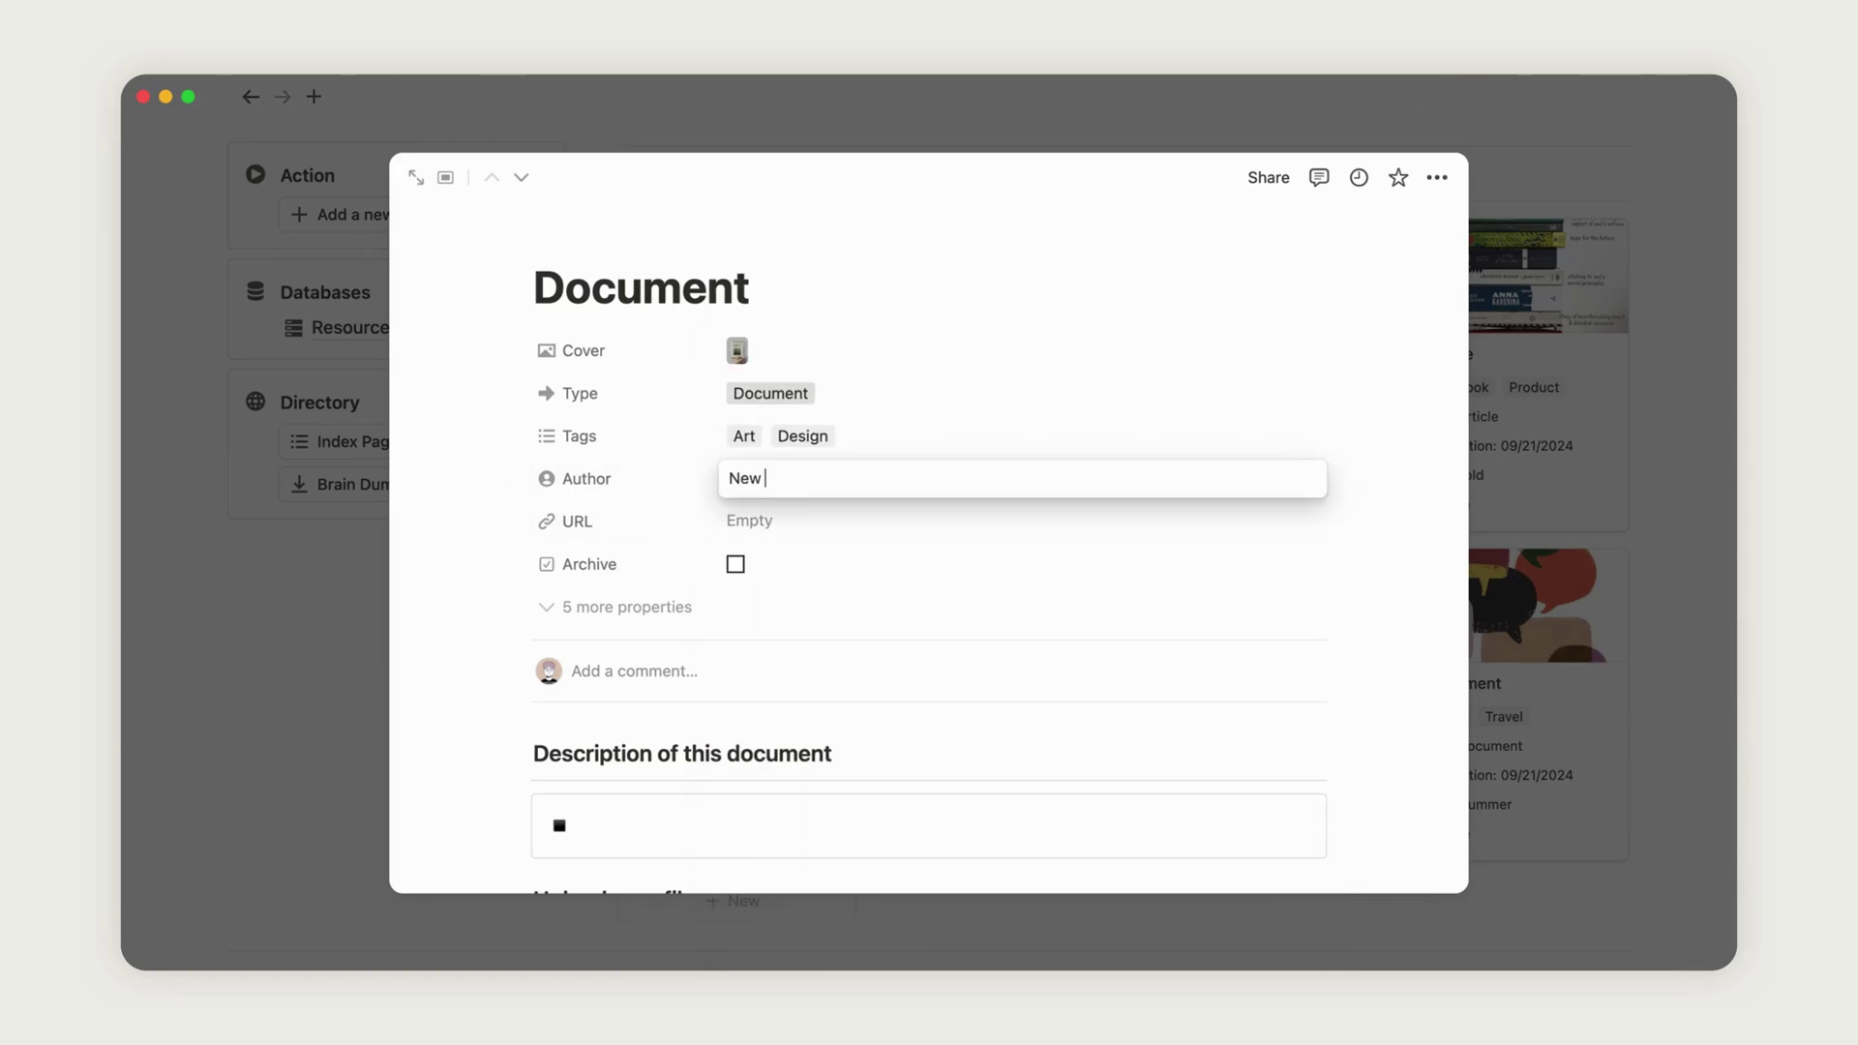
left_click(828, 560)
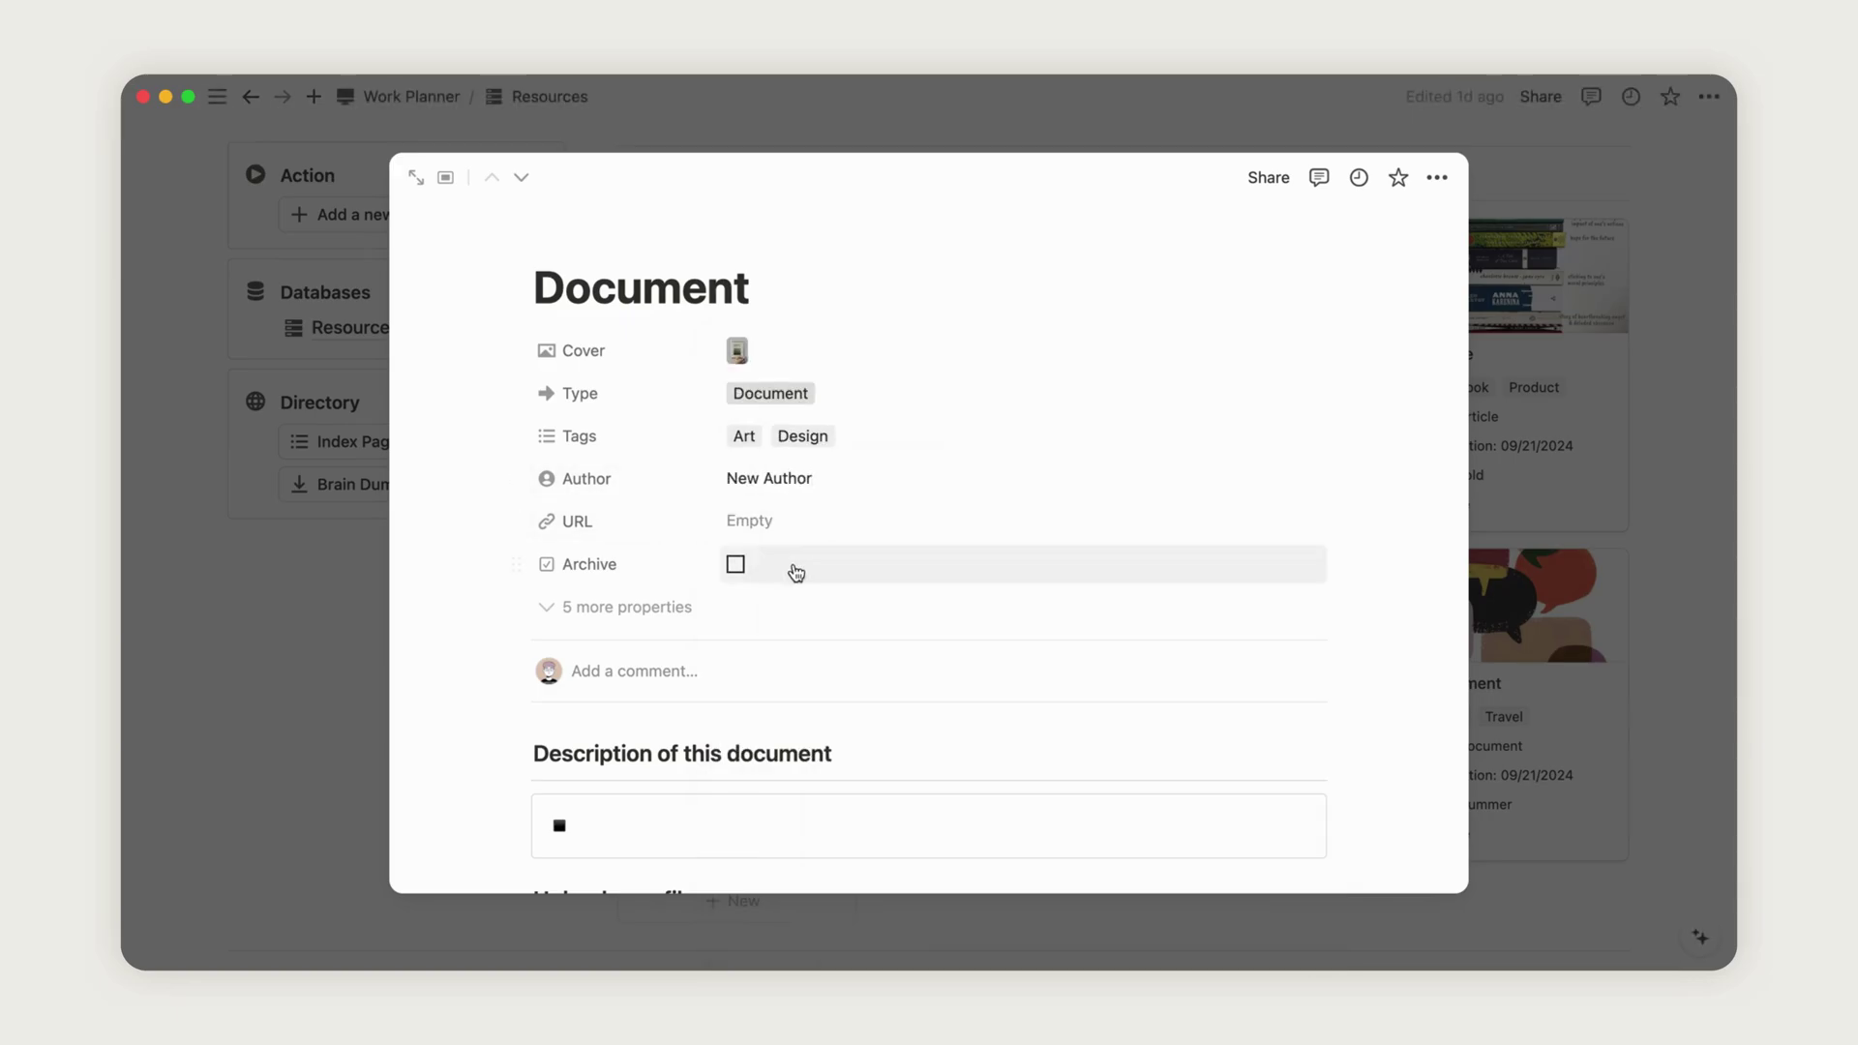
left_click(290, 687)
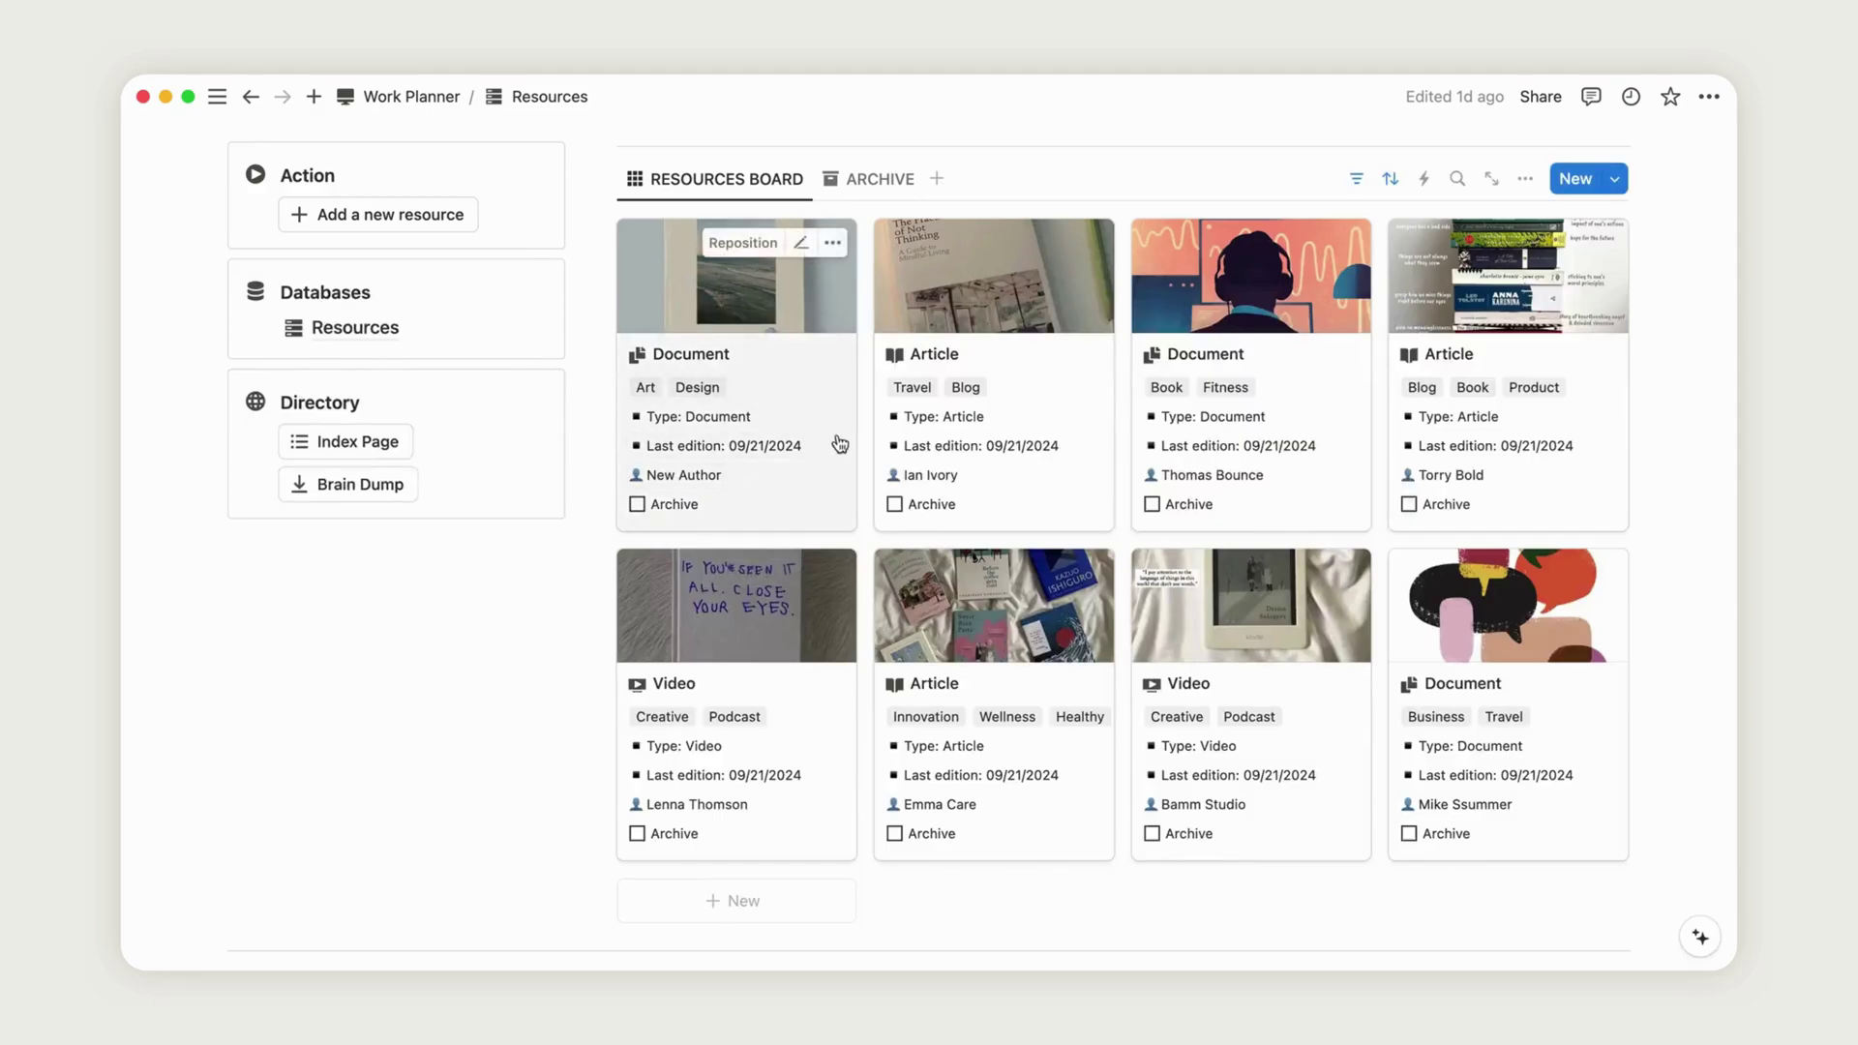